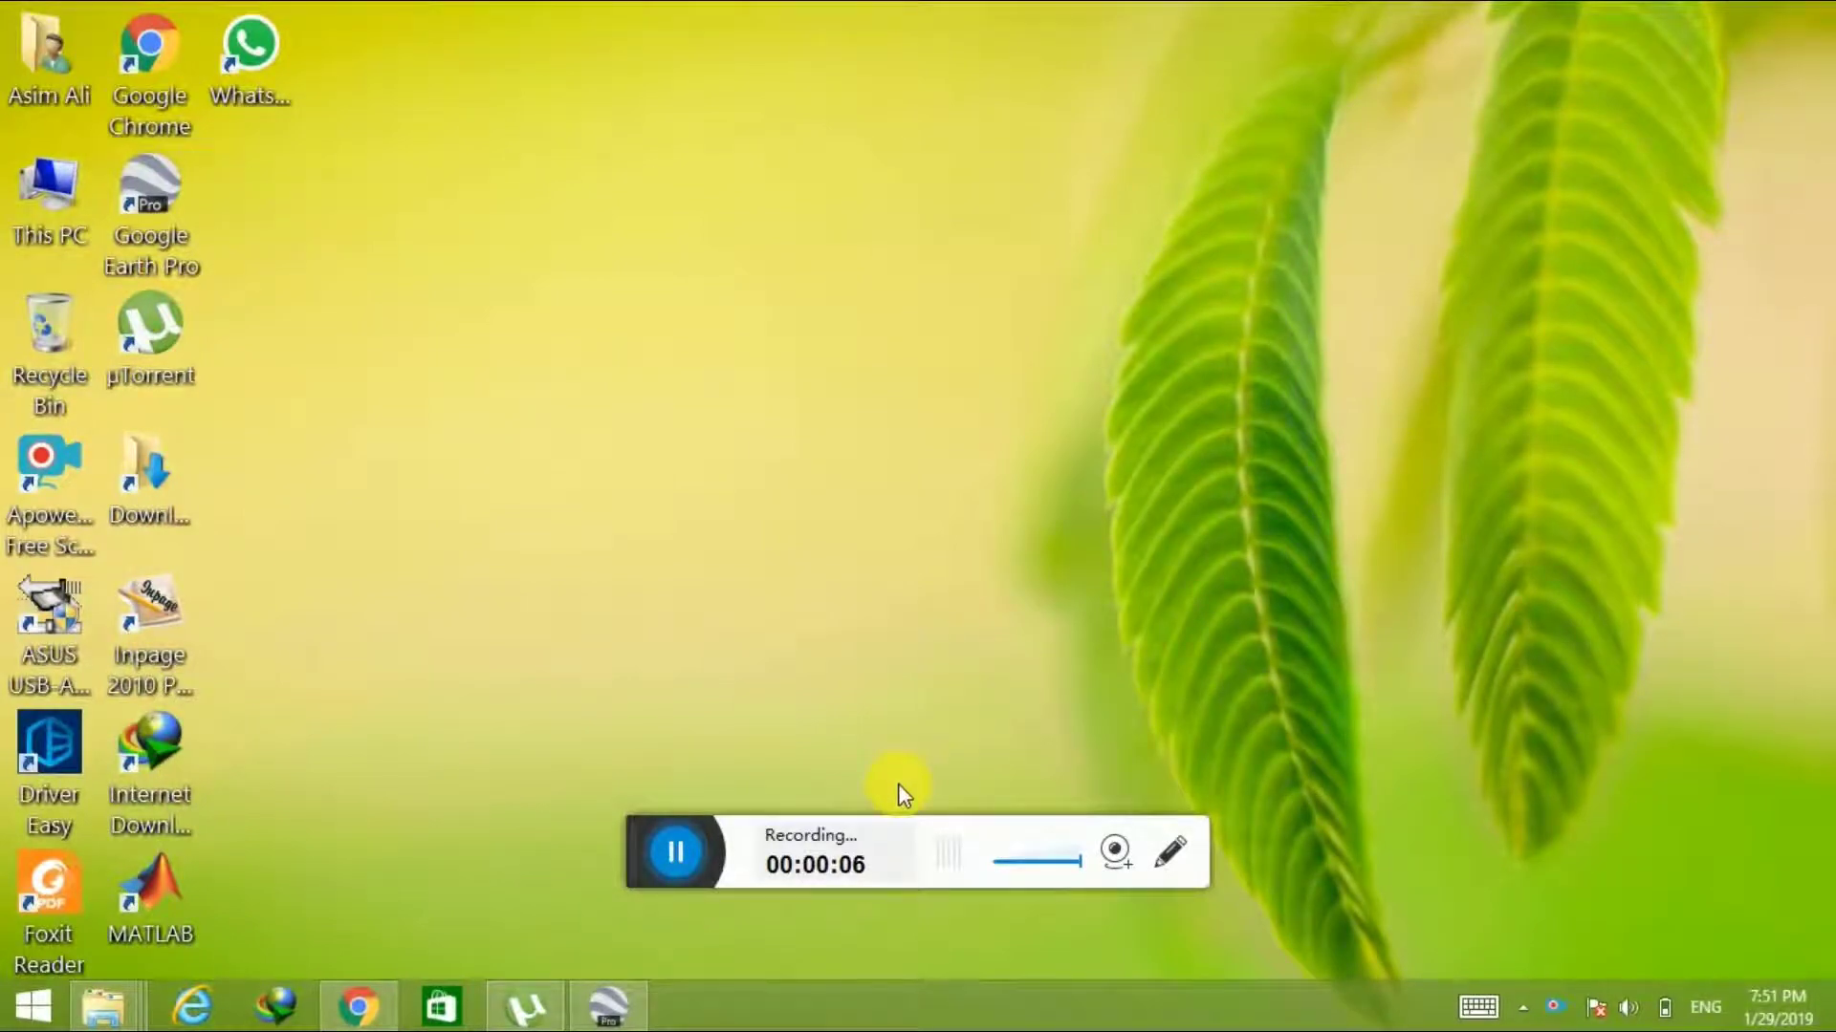
Switch to Google Earth Pro and add a folder named Malakand under My Places
{"action": "mouse_move", "coordinate": [623, 1008]}
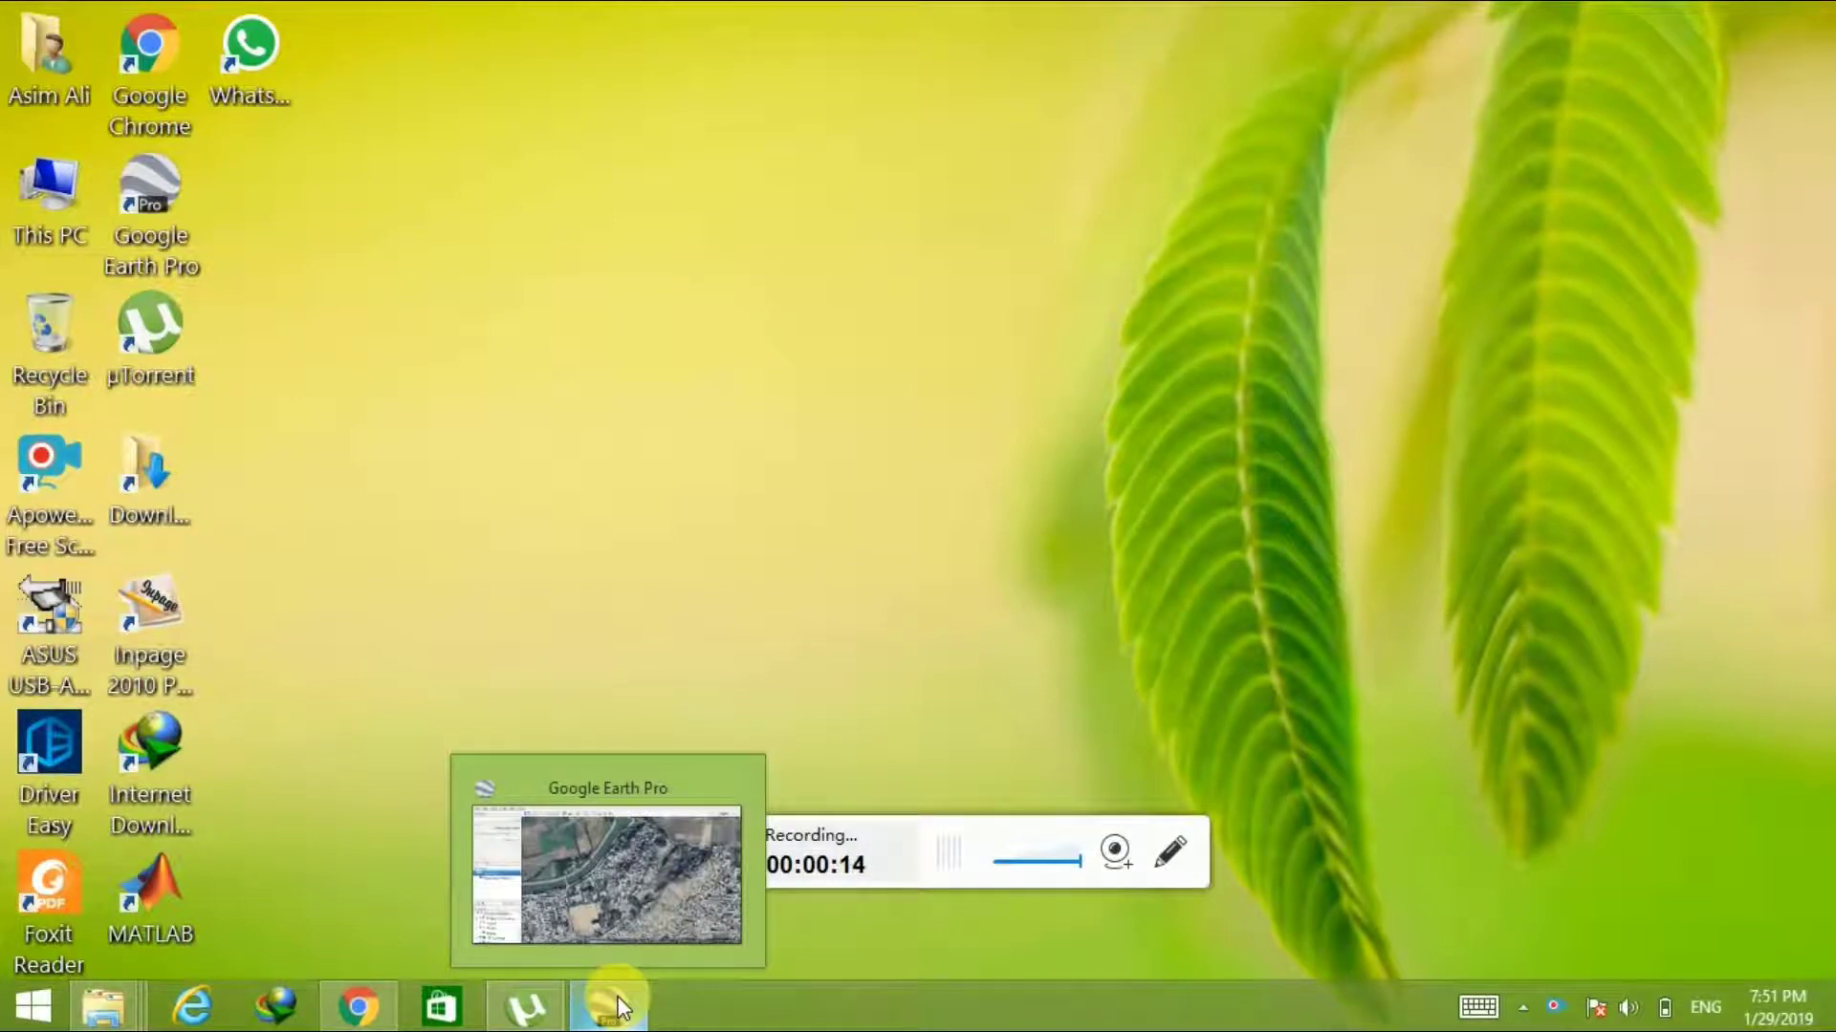
{"action": "left_click", "coordinate": [619, 1007]}
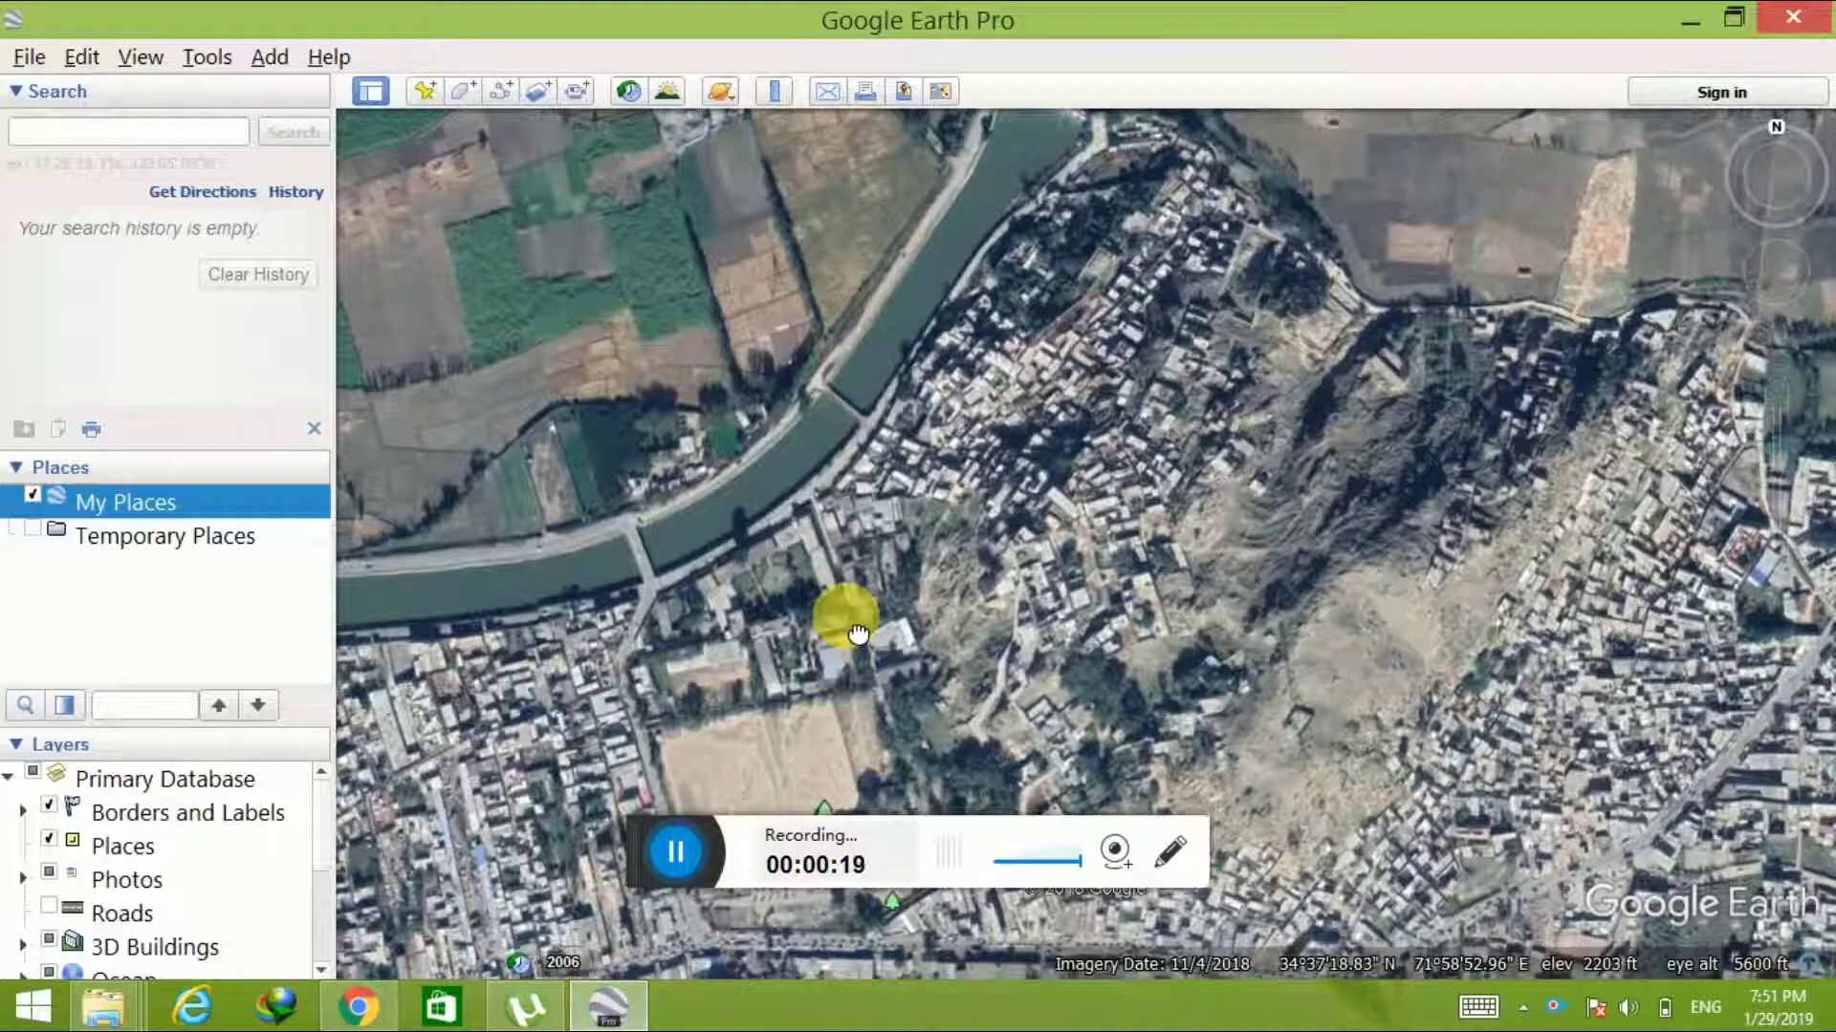
{"action": "left_click_drag", "start_coordinate": [858, 634], "coordinate": [862, 586]}
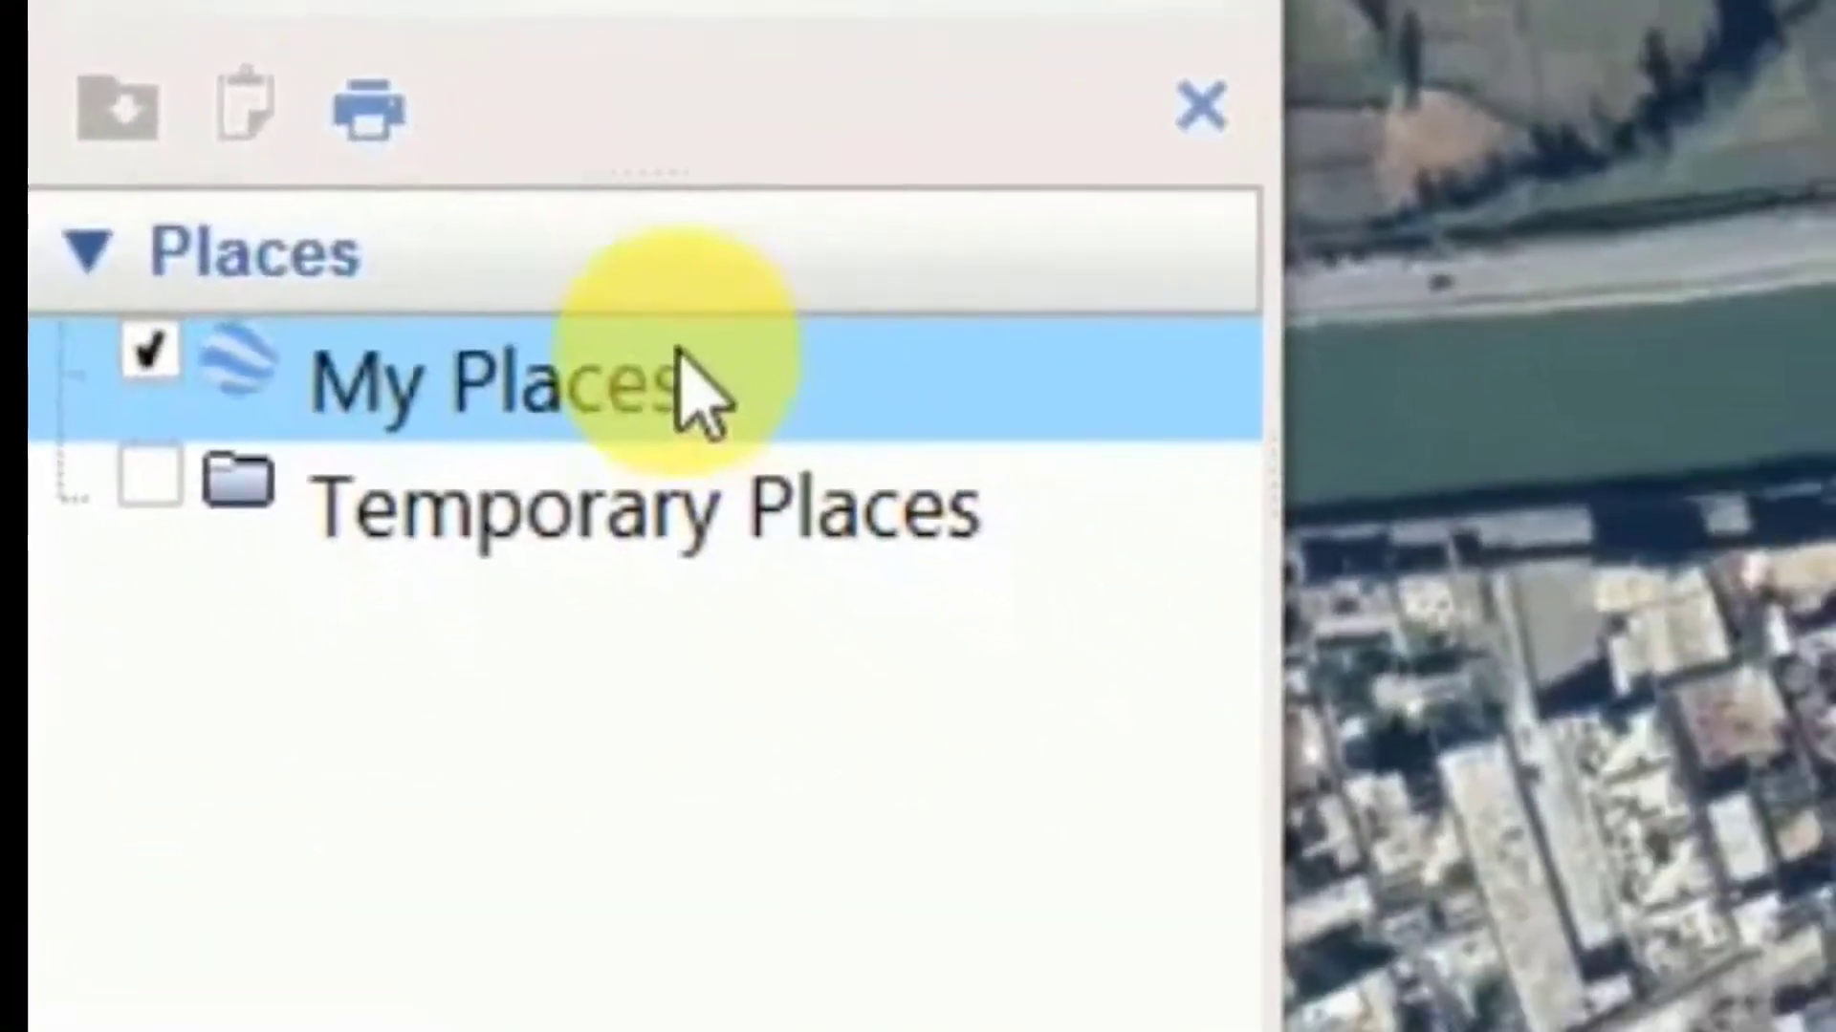
{"action": "right_click", "coordinate": [984, 472]}
{"action": "mouse_move", "coordinate": [1264, 521]}
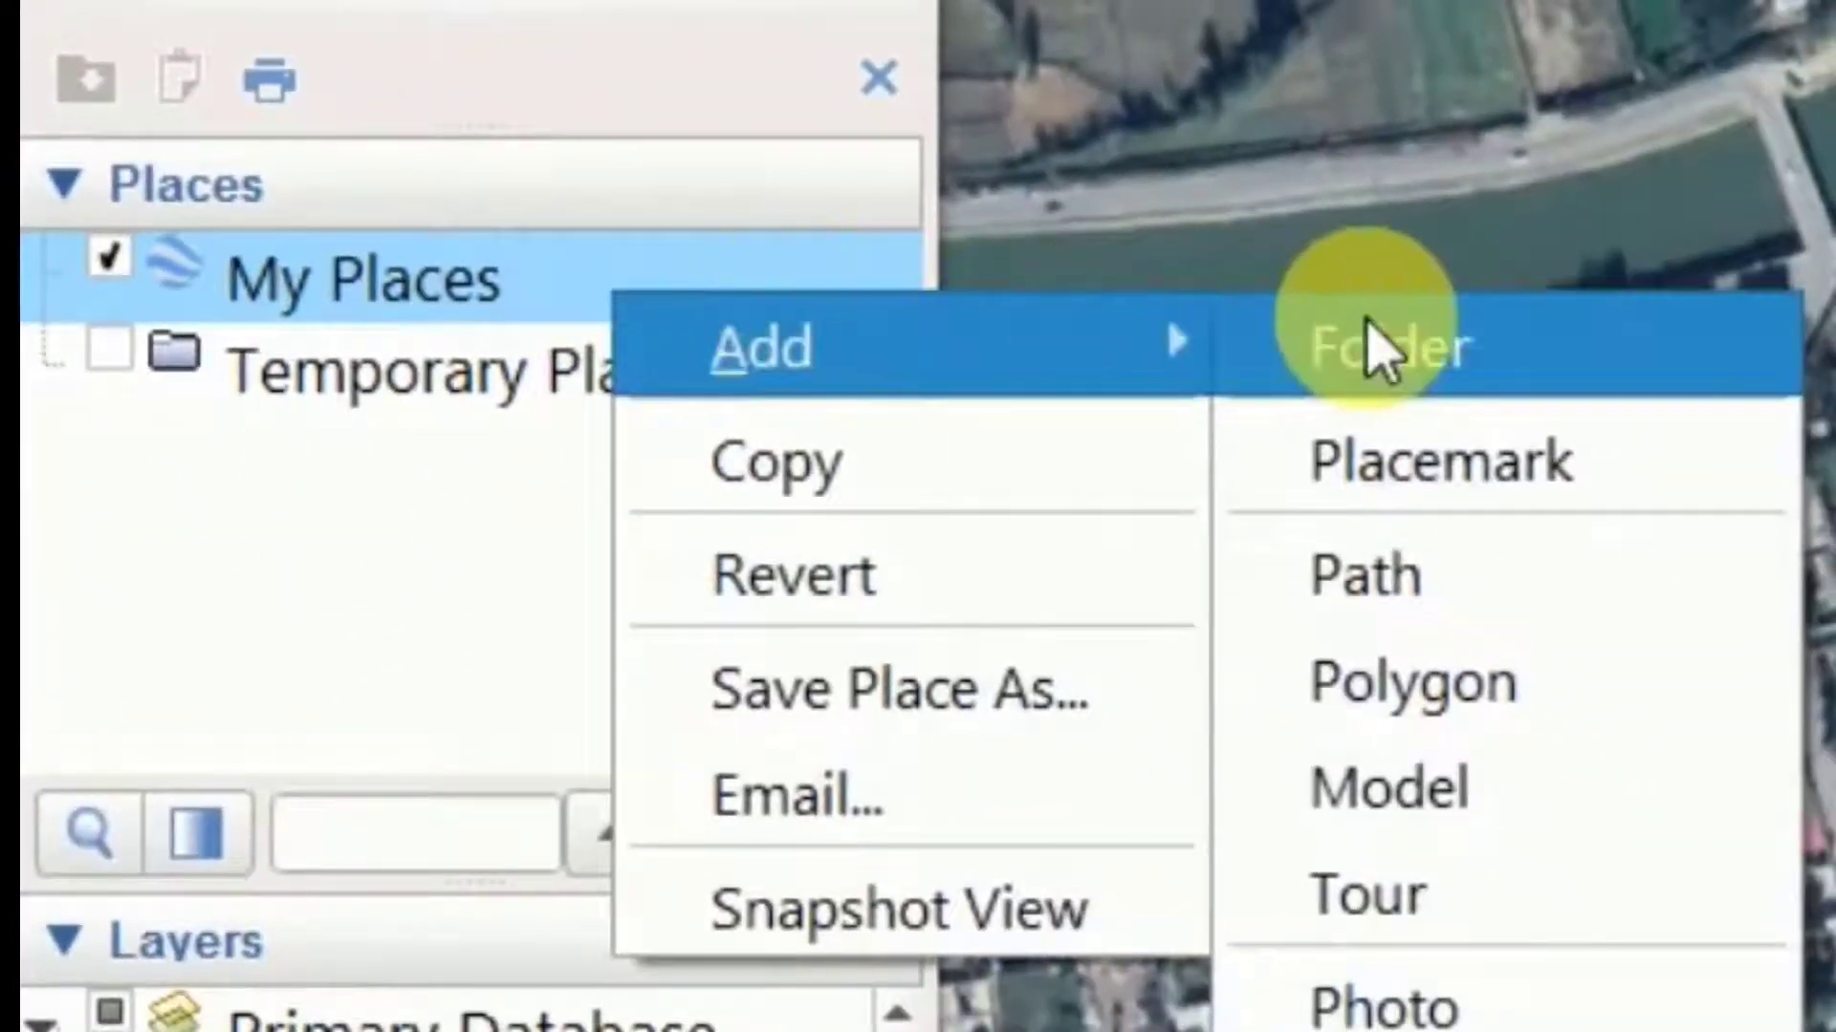
{"action": "left_click", "coordinate": [1367, 345]}
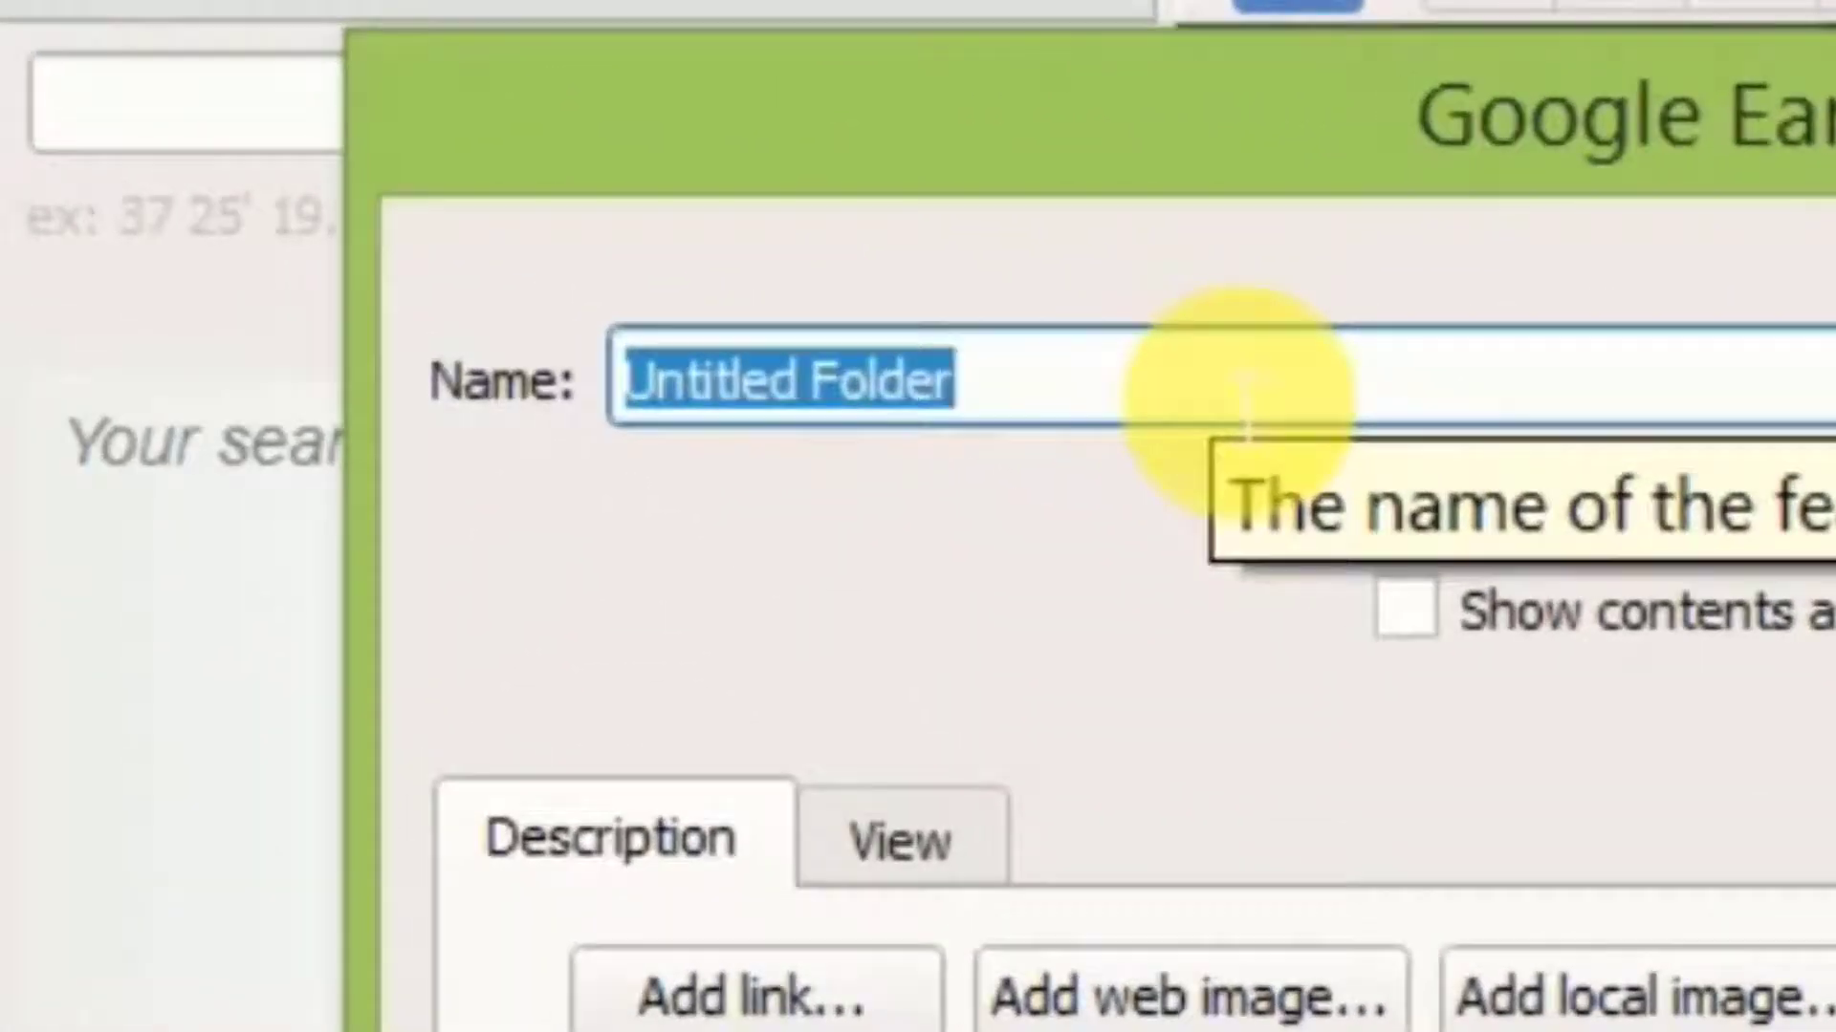
{"action": "type", "text": "Malakand"}
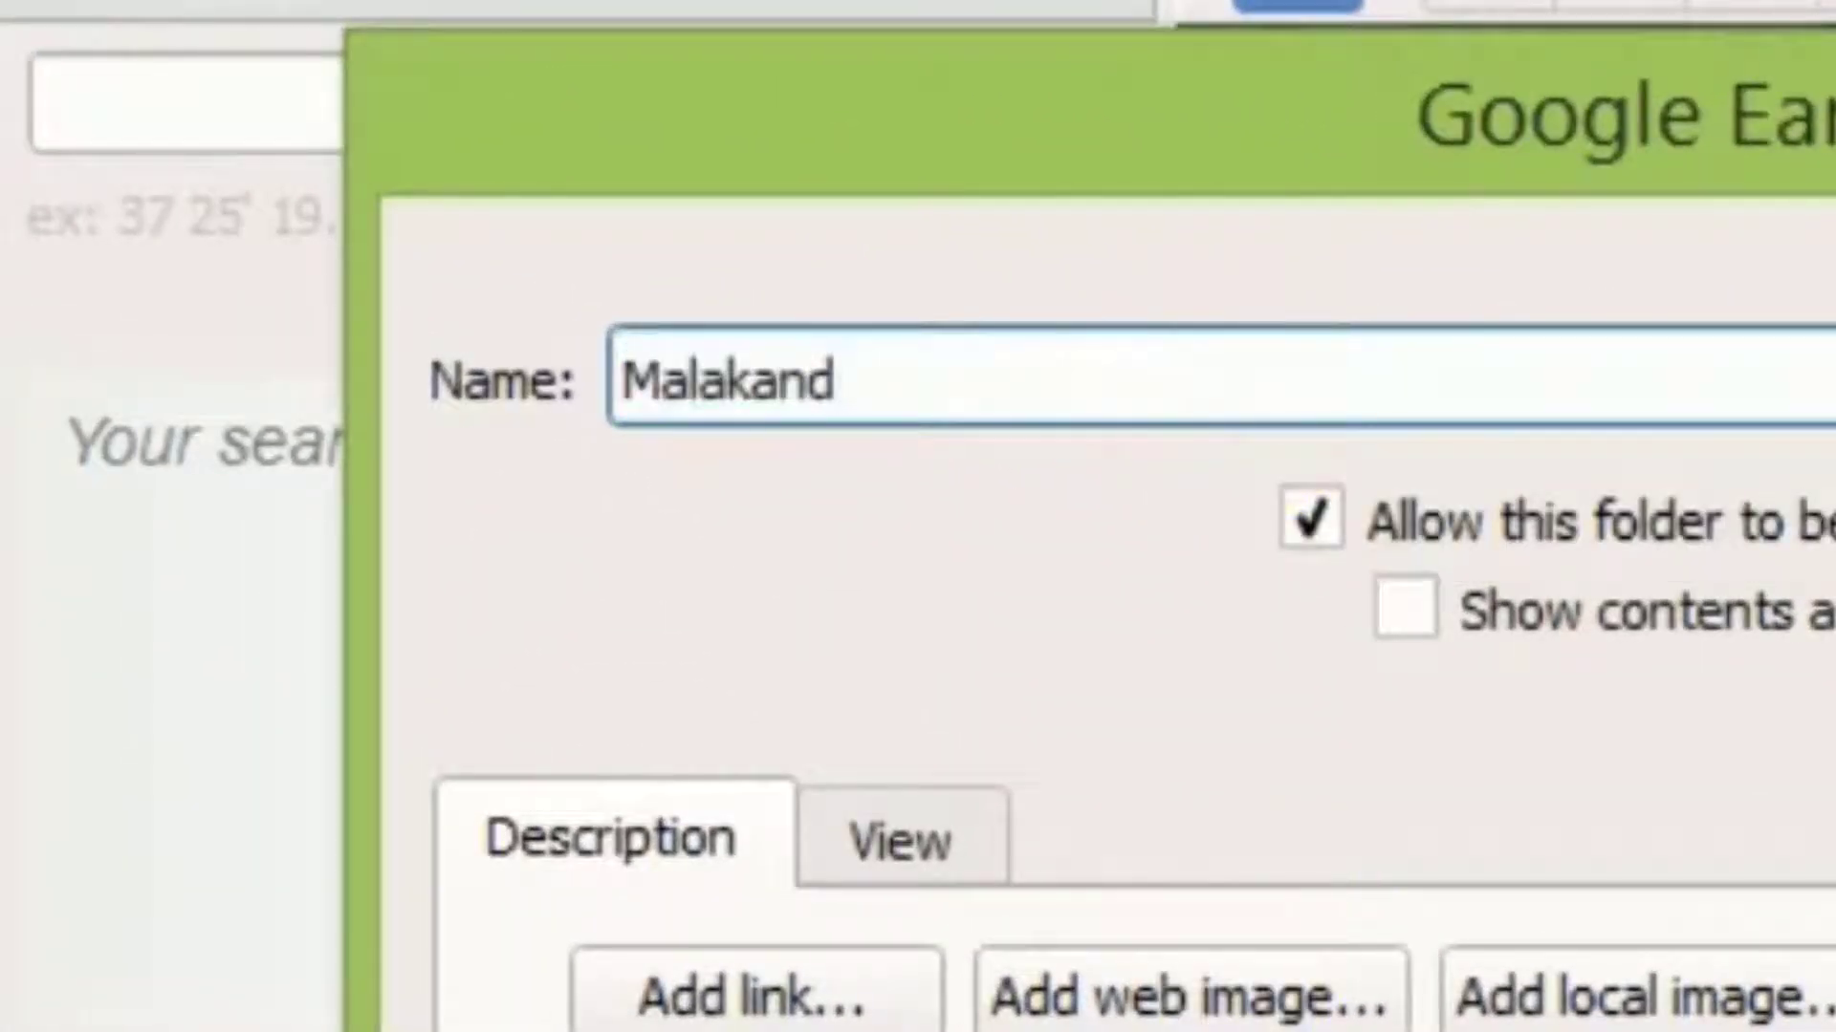
{"action": "key", "text": "Return"}
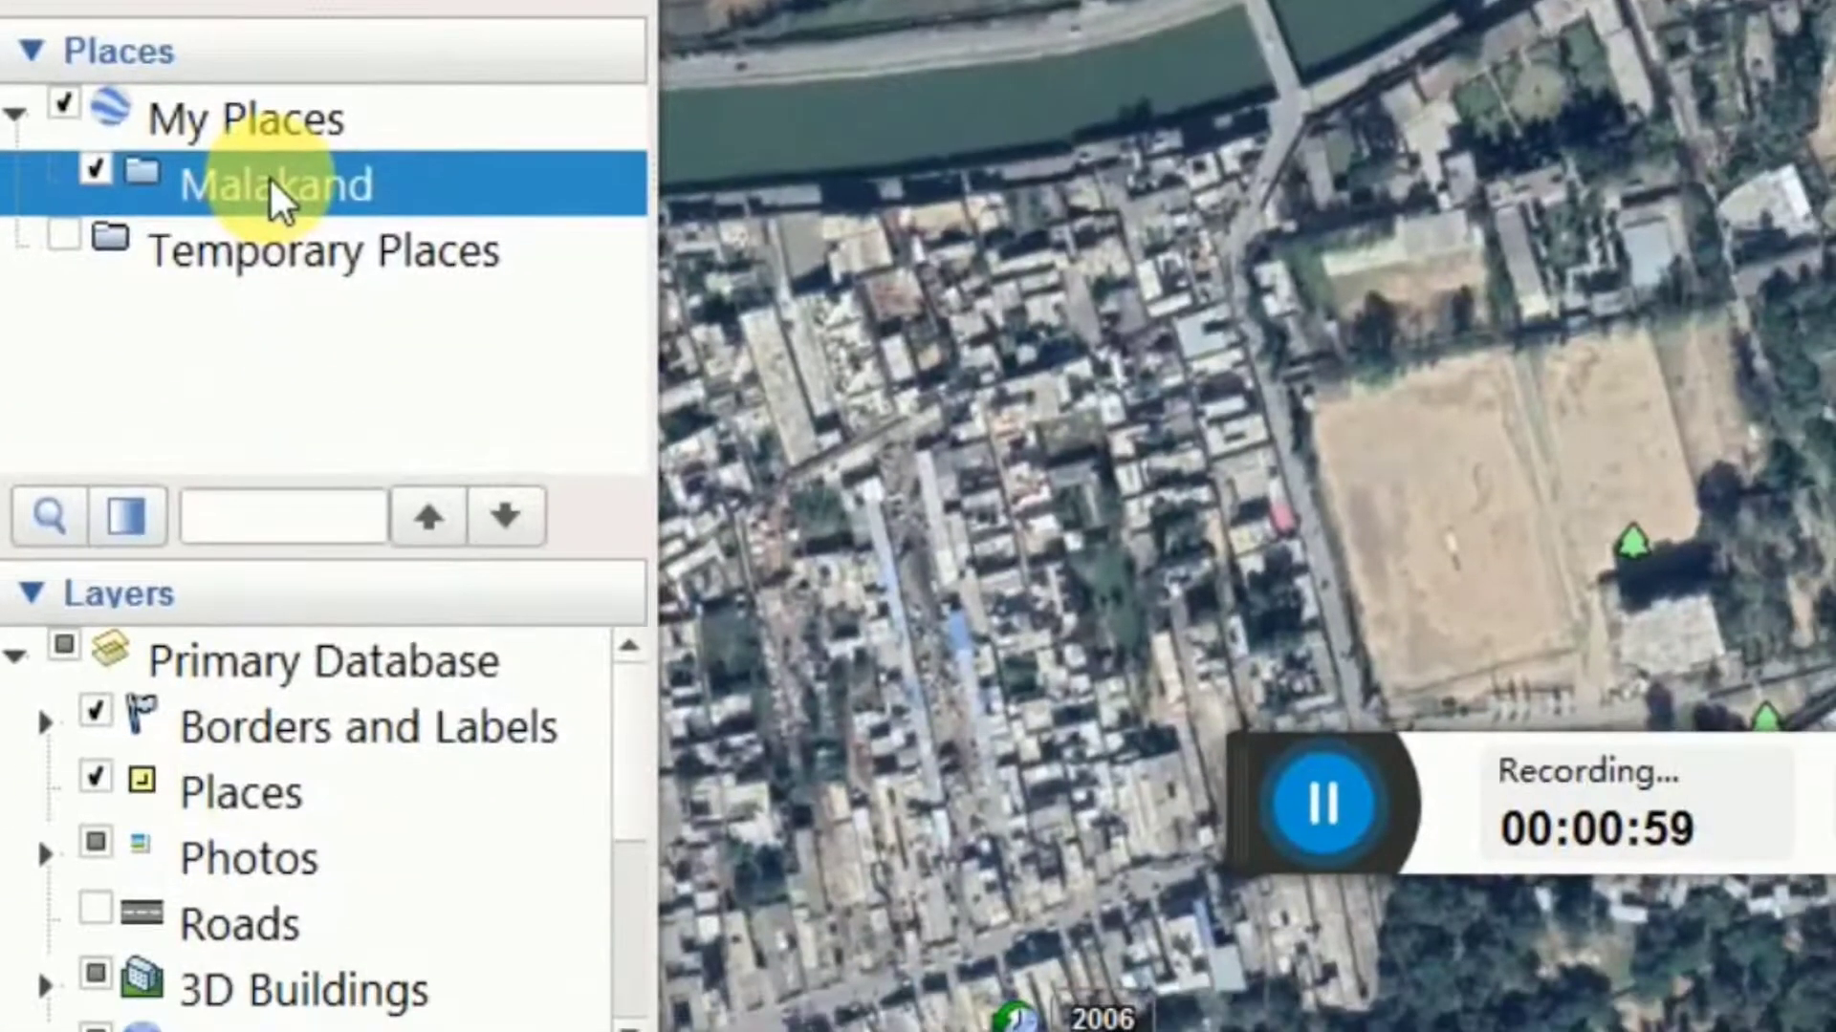
Add a placemark to the Malakand folder and position it on the sandy sports ground at about 34°37'14"N, 71°58'50"E
{"action": "right_click", "coordinate": [267, 178]}
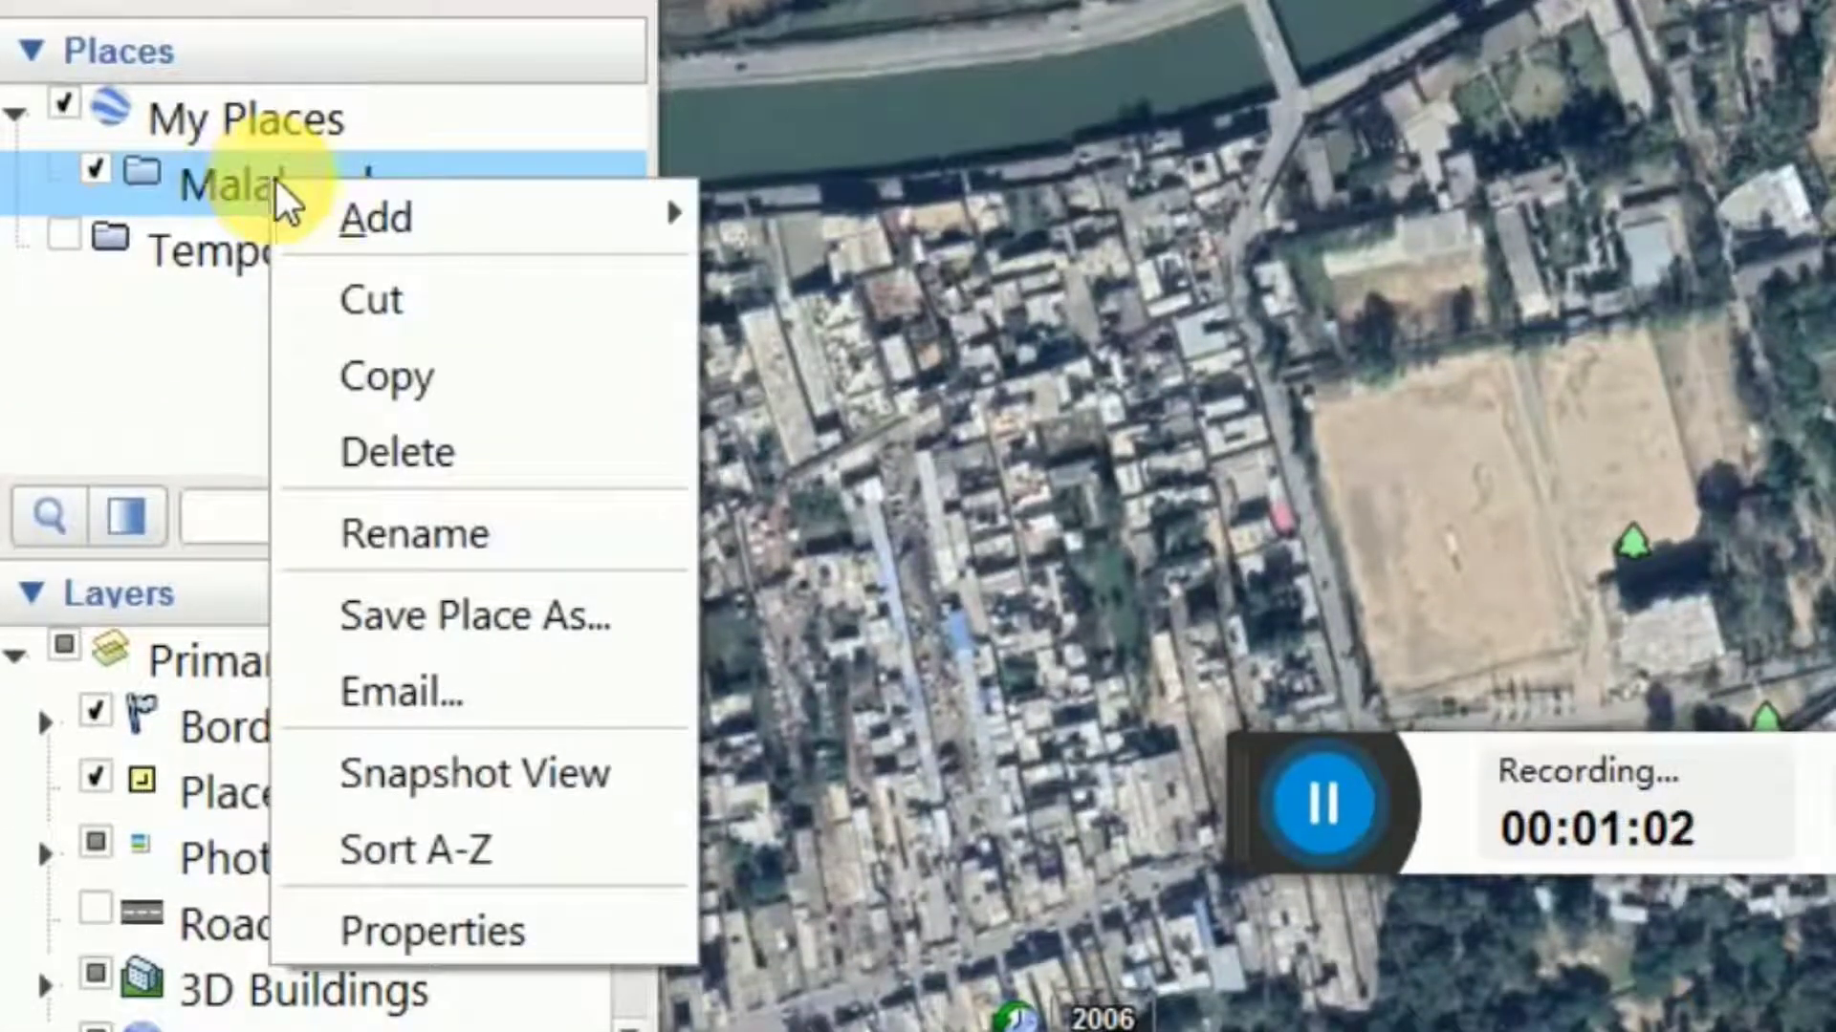
{"action": "mouse_move", "coordinate": [363, 203]}
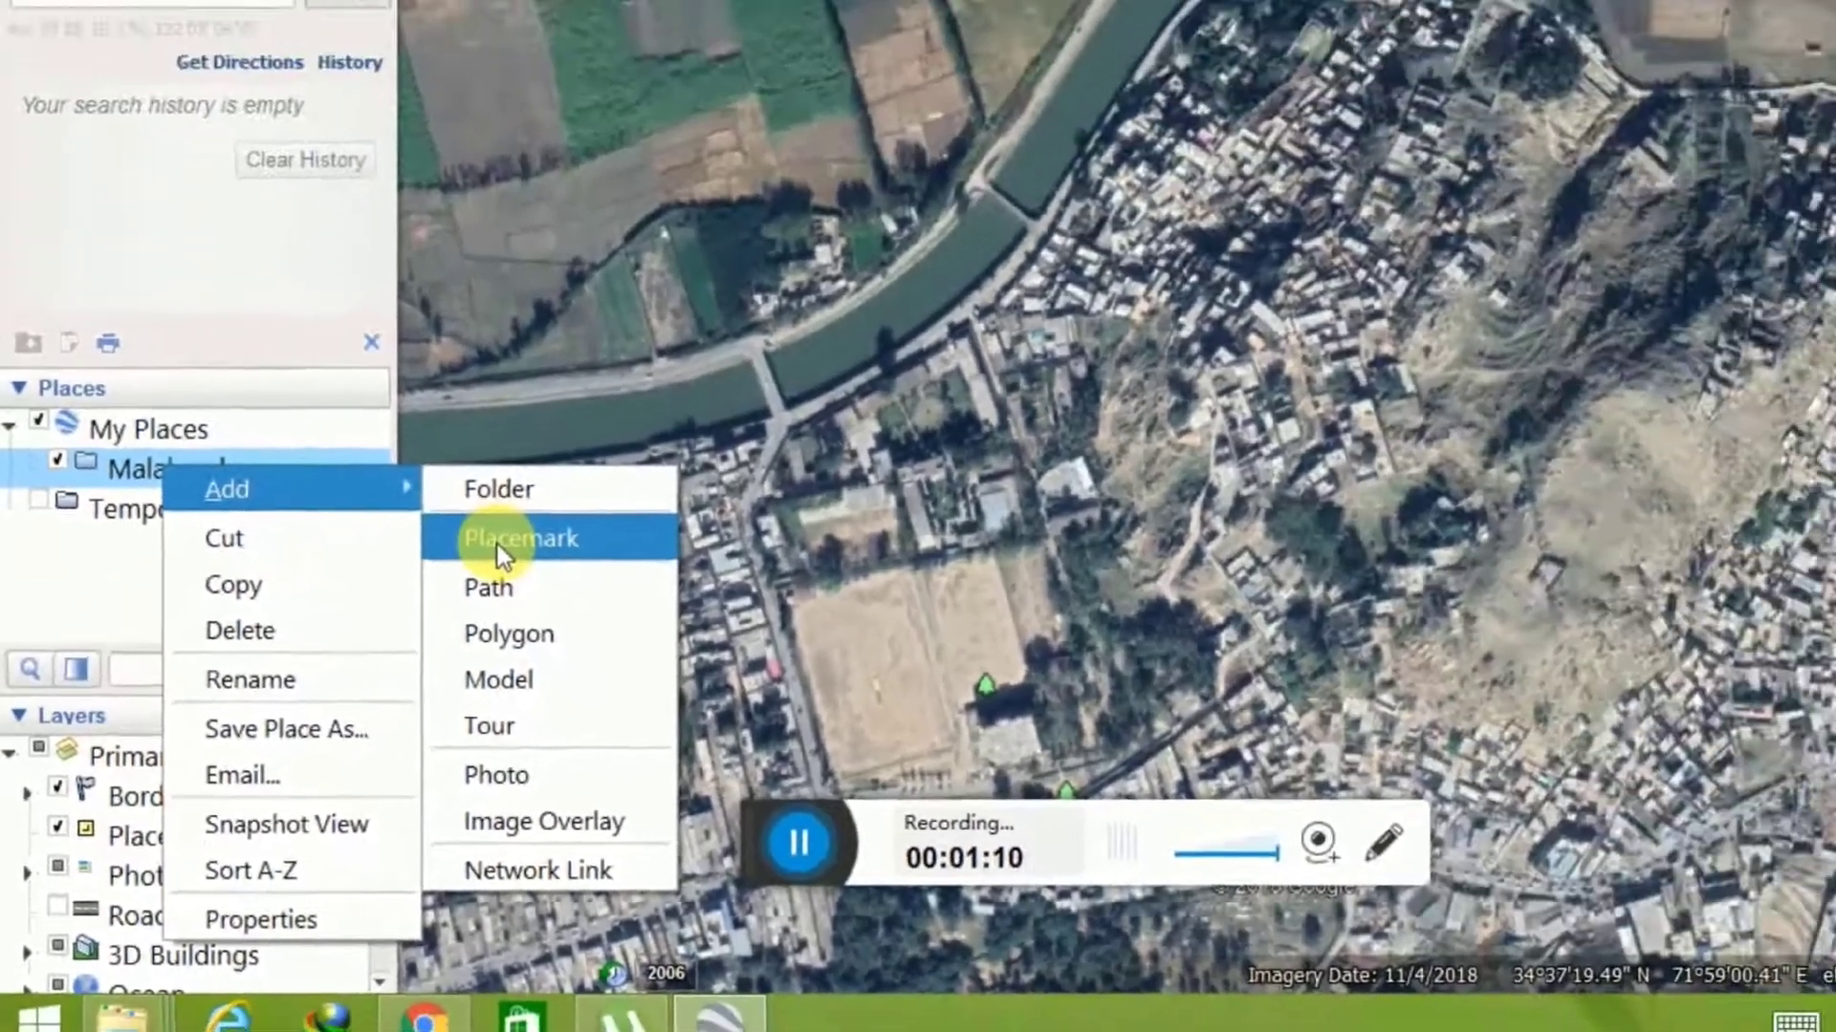
{"action": "left_click", "coordinate": [794, 334]}
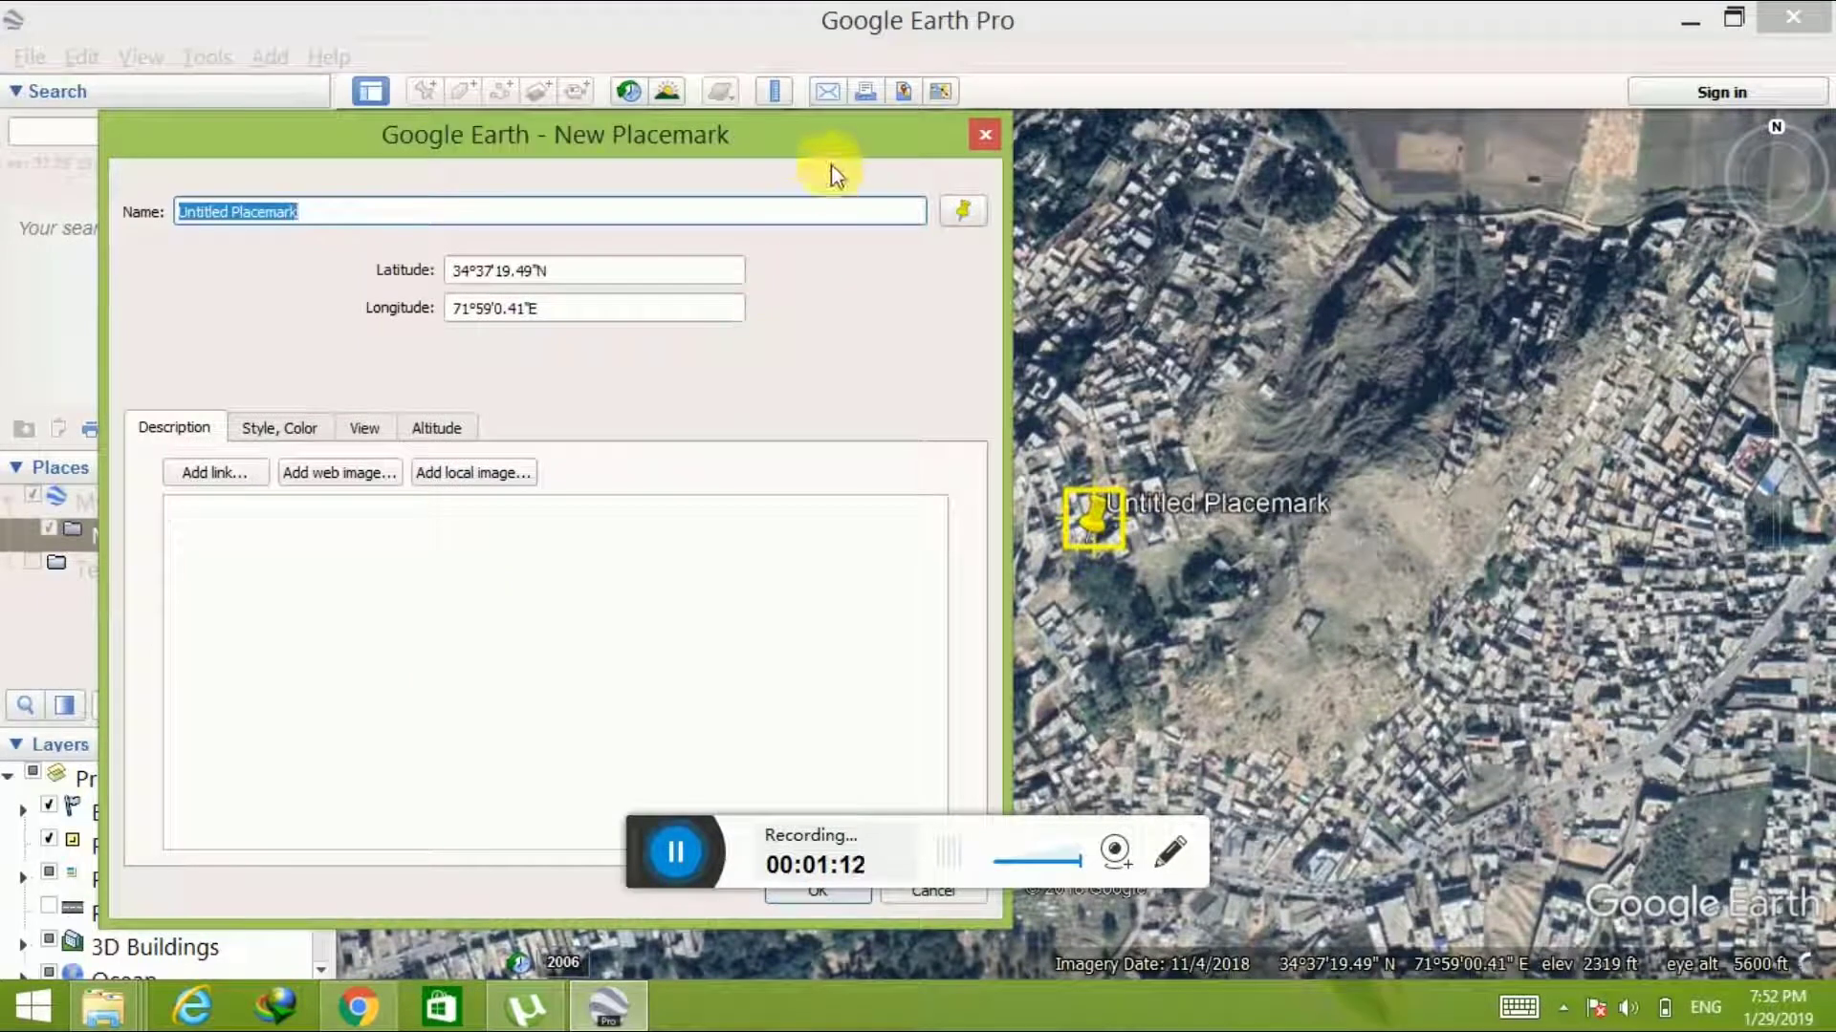
{"action": "left_click_drag", "start_coordinate": [835, 134], "coordinate": [509, 48]}
{"action": "left_click_drag", "start_coordinate": [1092, 544], "coordinate": [765, 762]}
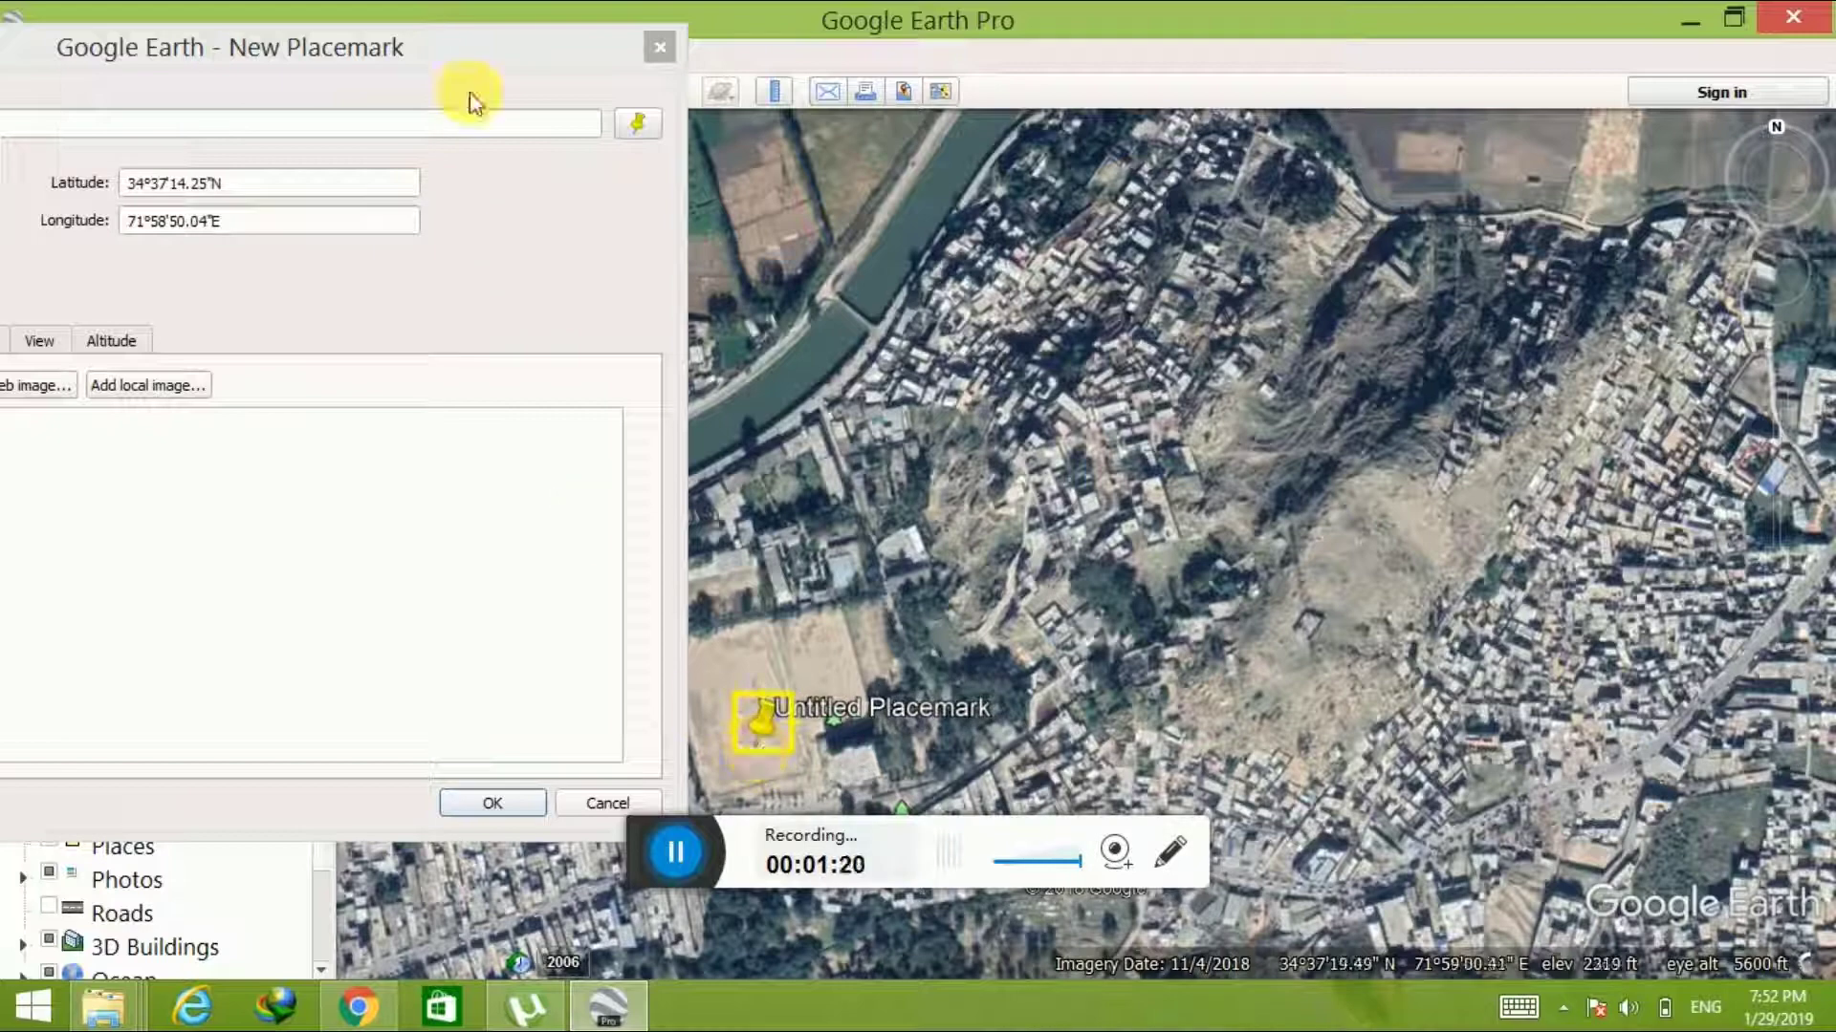
Name the new placemark "Zafar Park Batkhgela"
{"action": "left_click", "coordinate": [430, 63]}
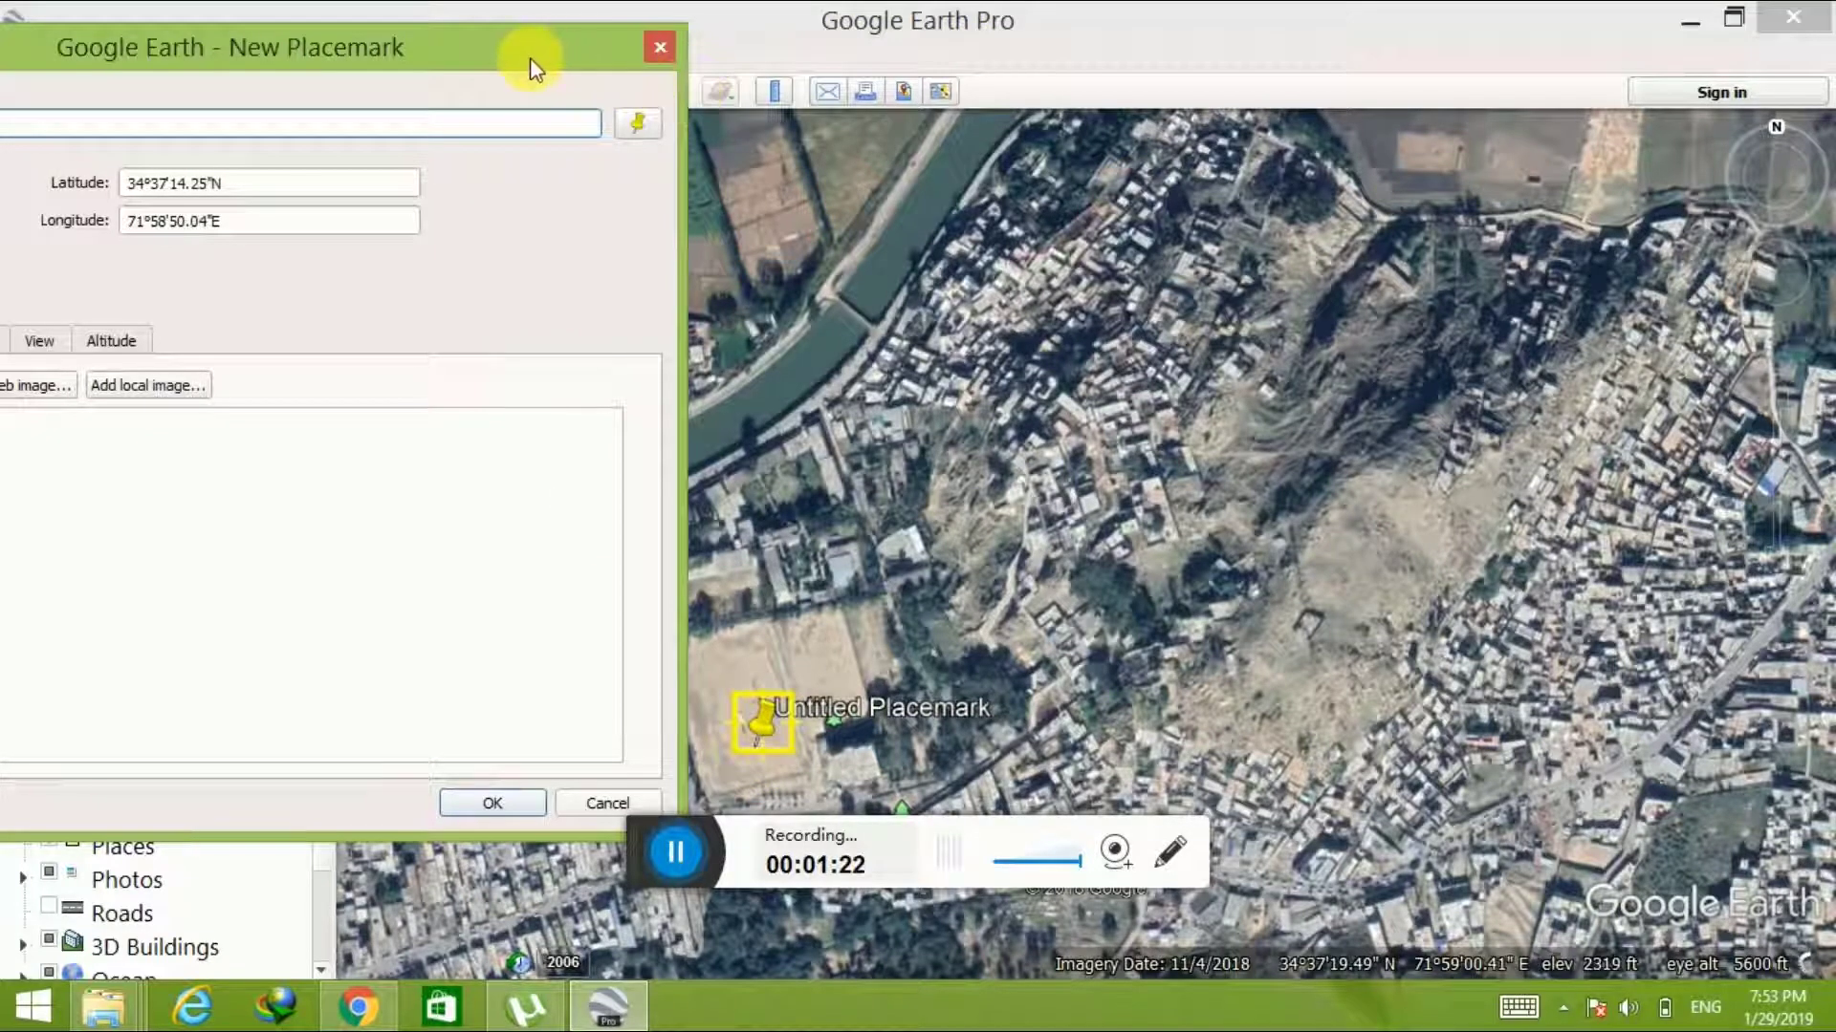
{"action": "left_click_drag", "start_coordinate": [531, 62], "coordinate": [837, 185]}
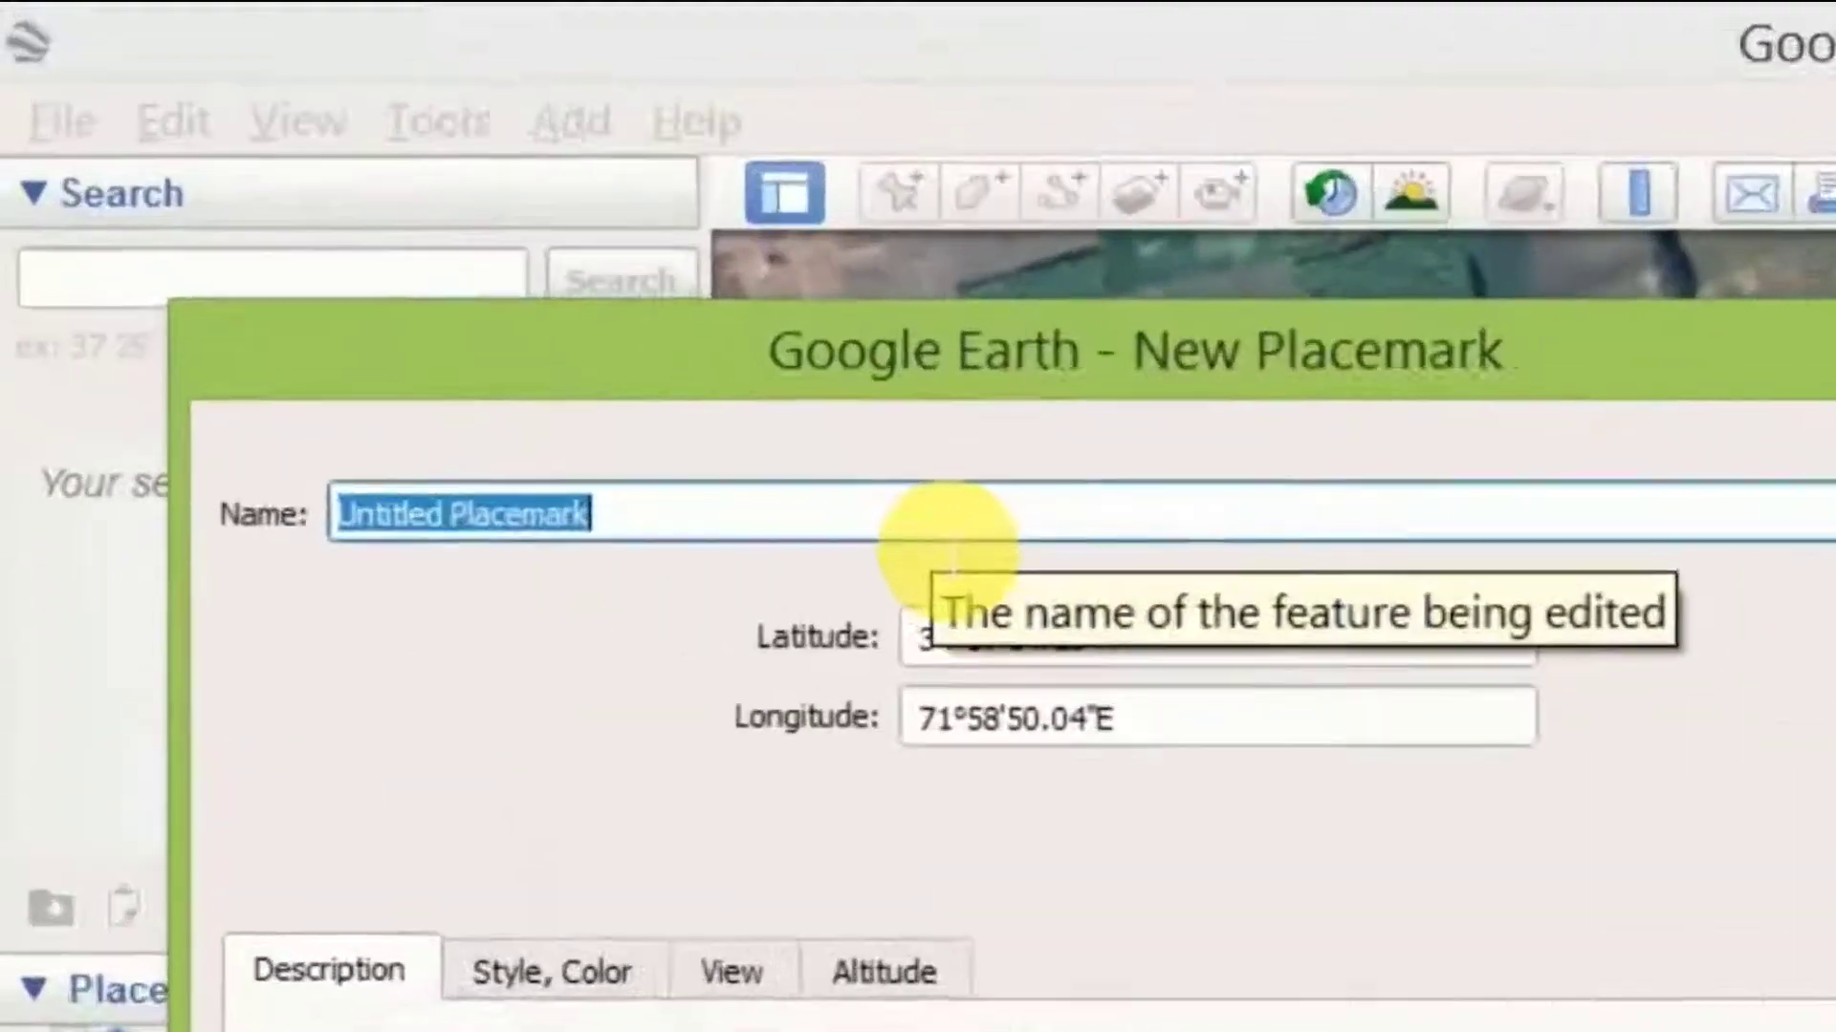
{"action": "type", "text": "Zaf"}
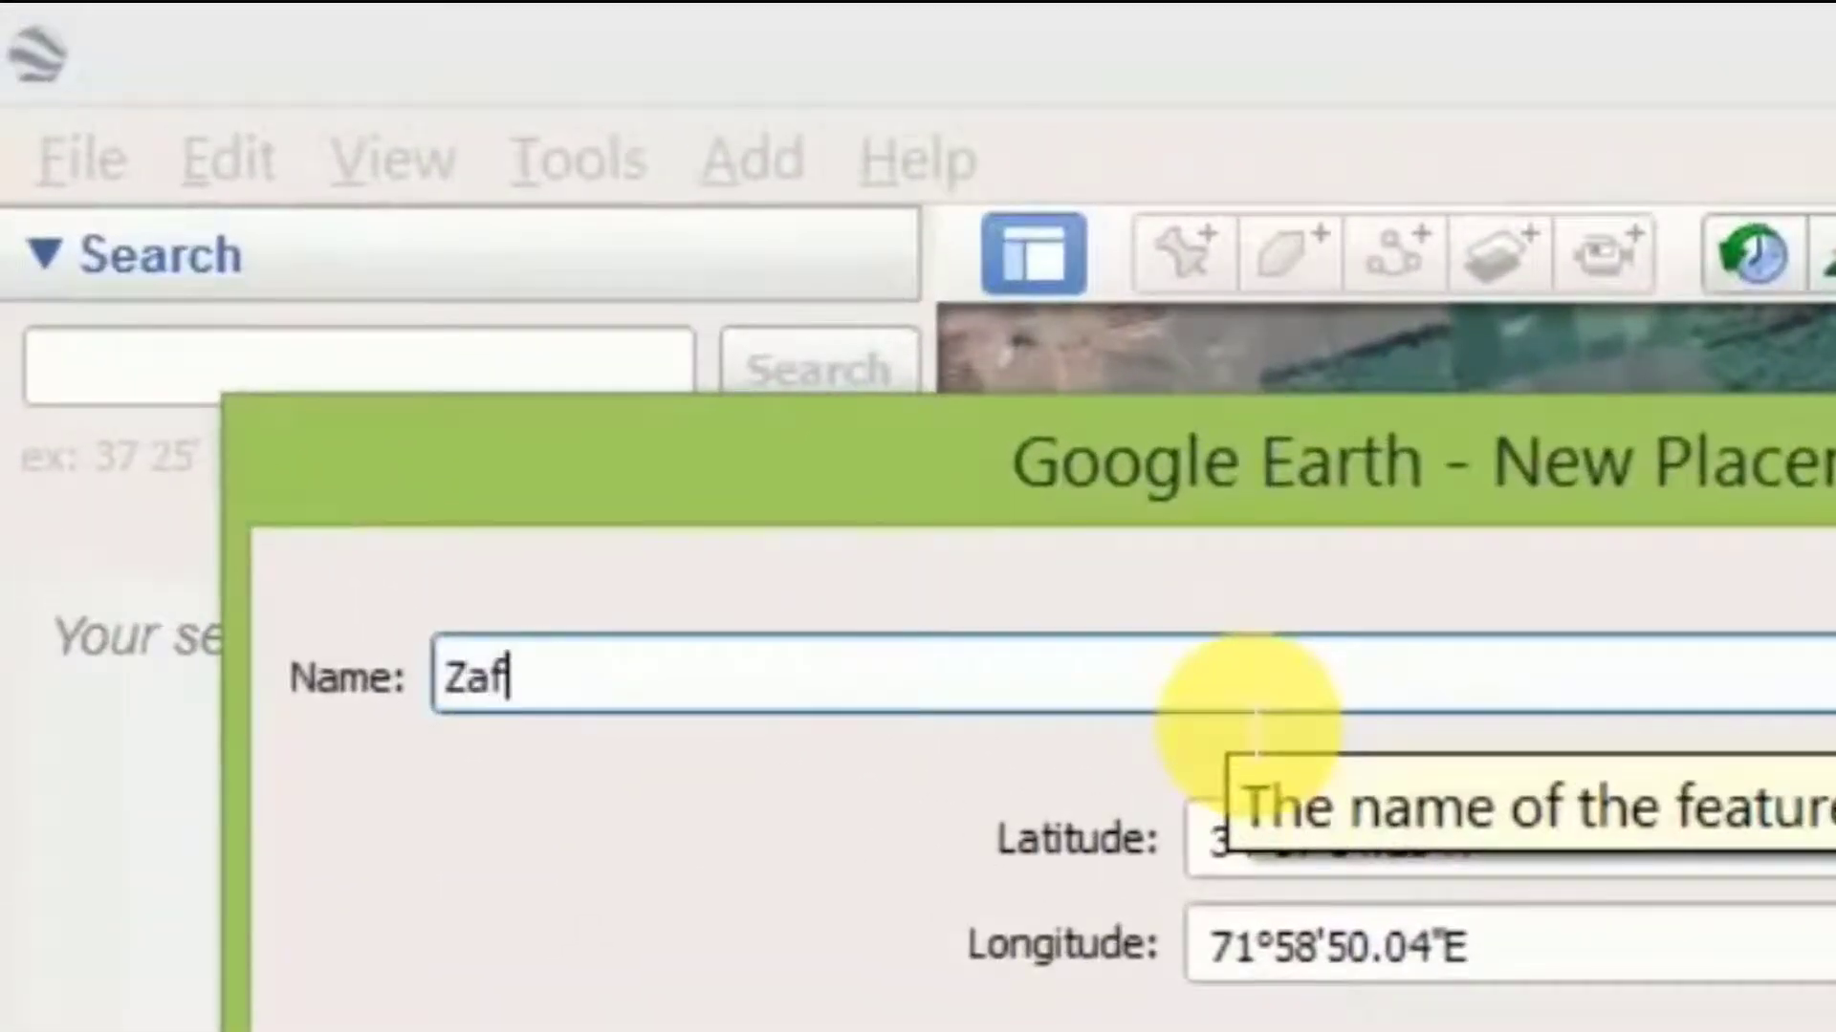
{"action": "type", "text": "ar P"}
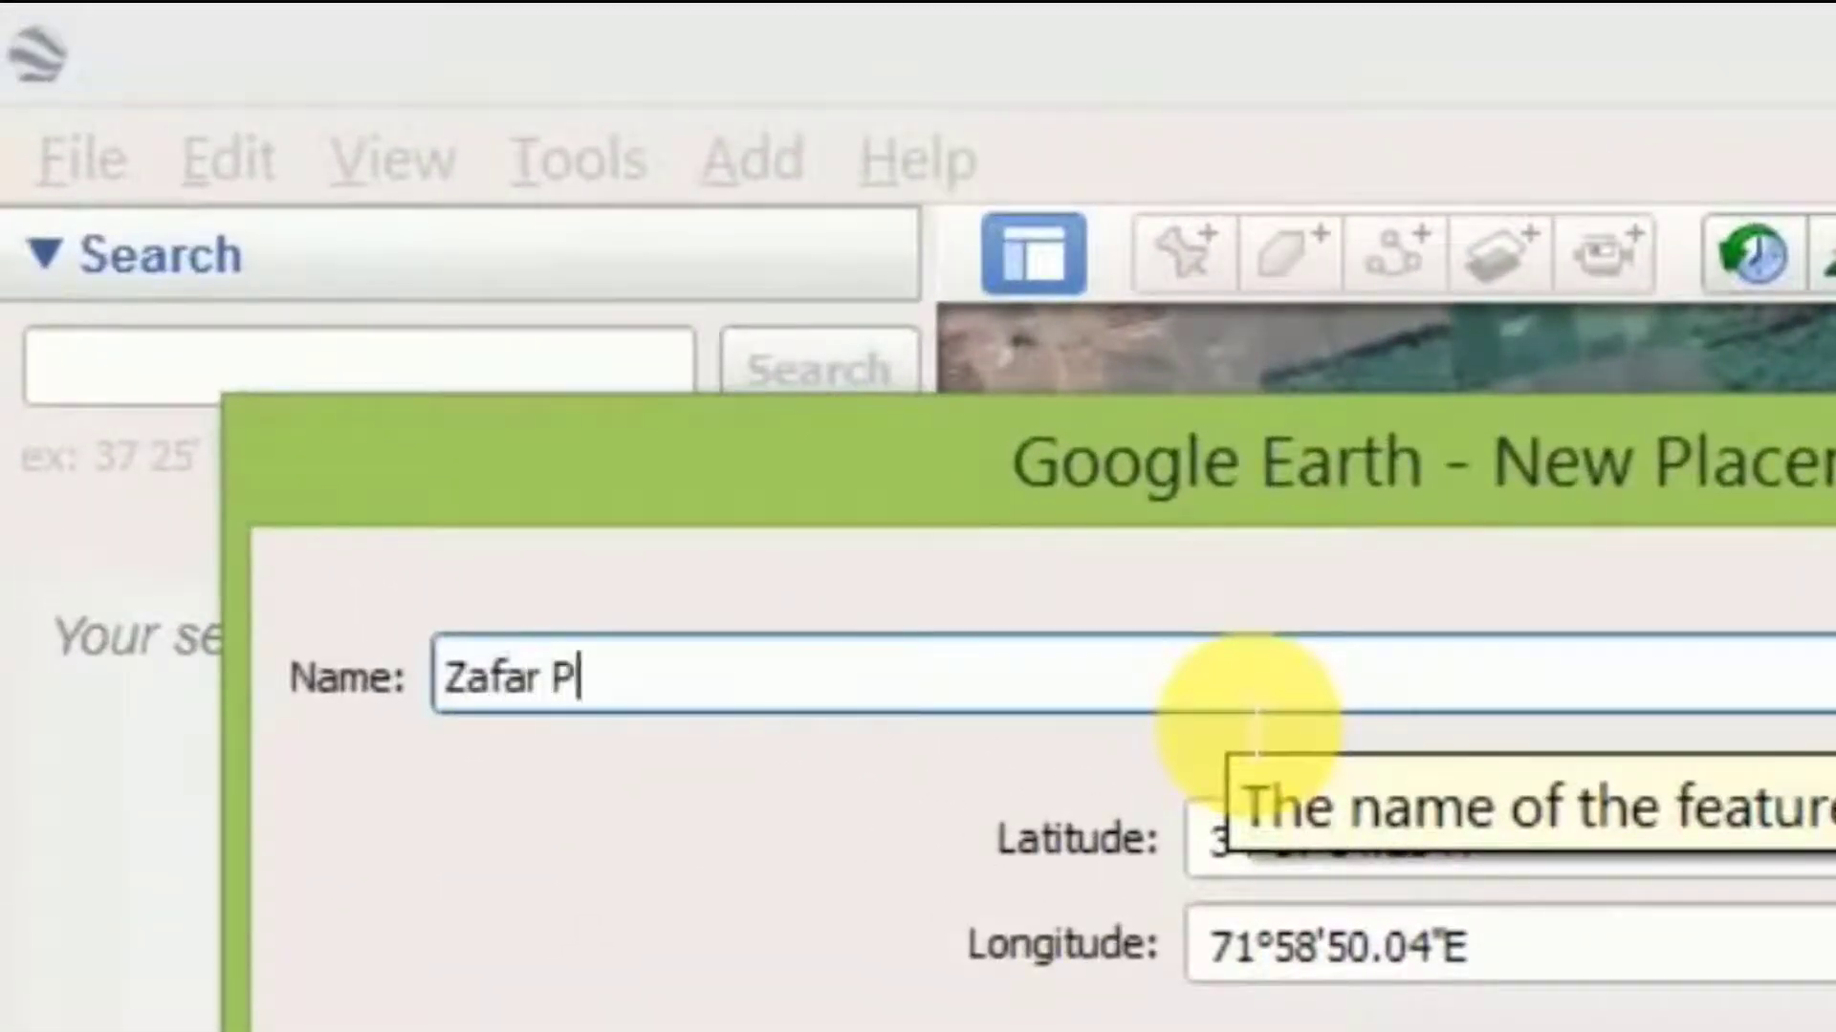
{"action": "type", "text": "ark "}
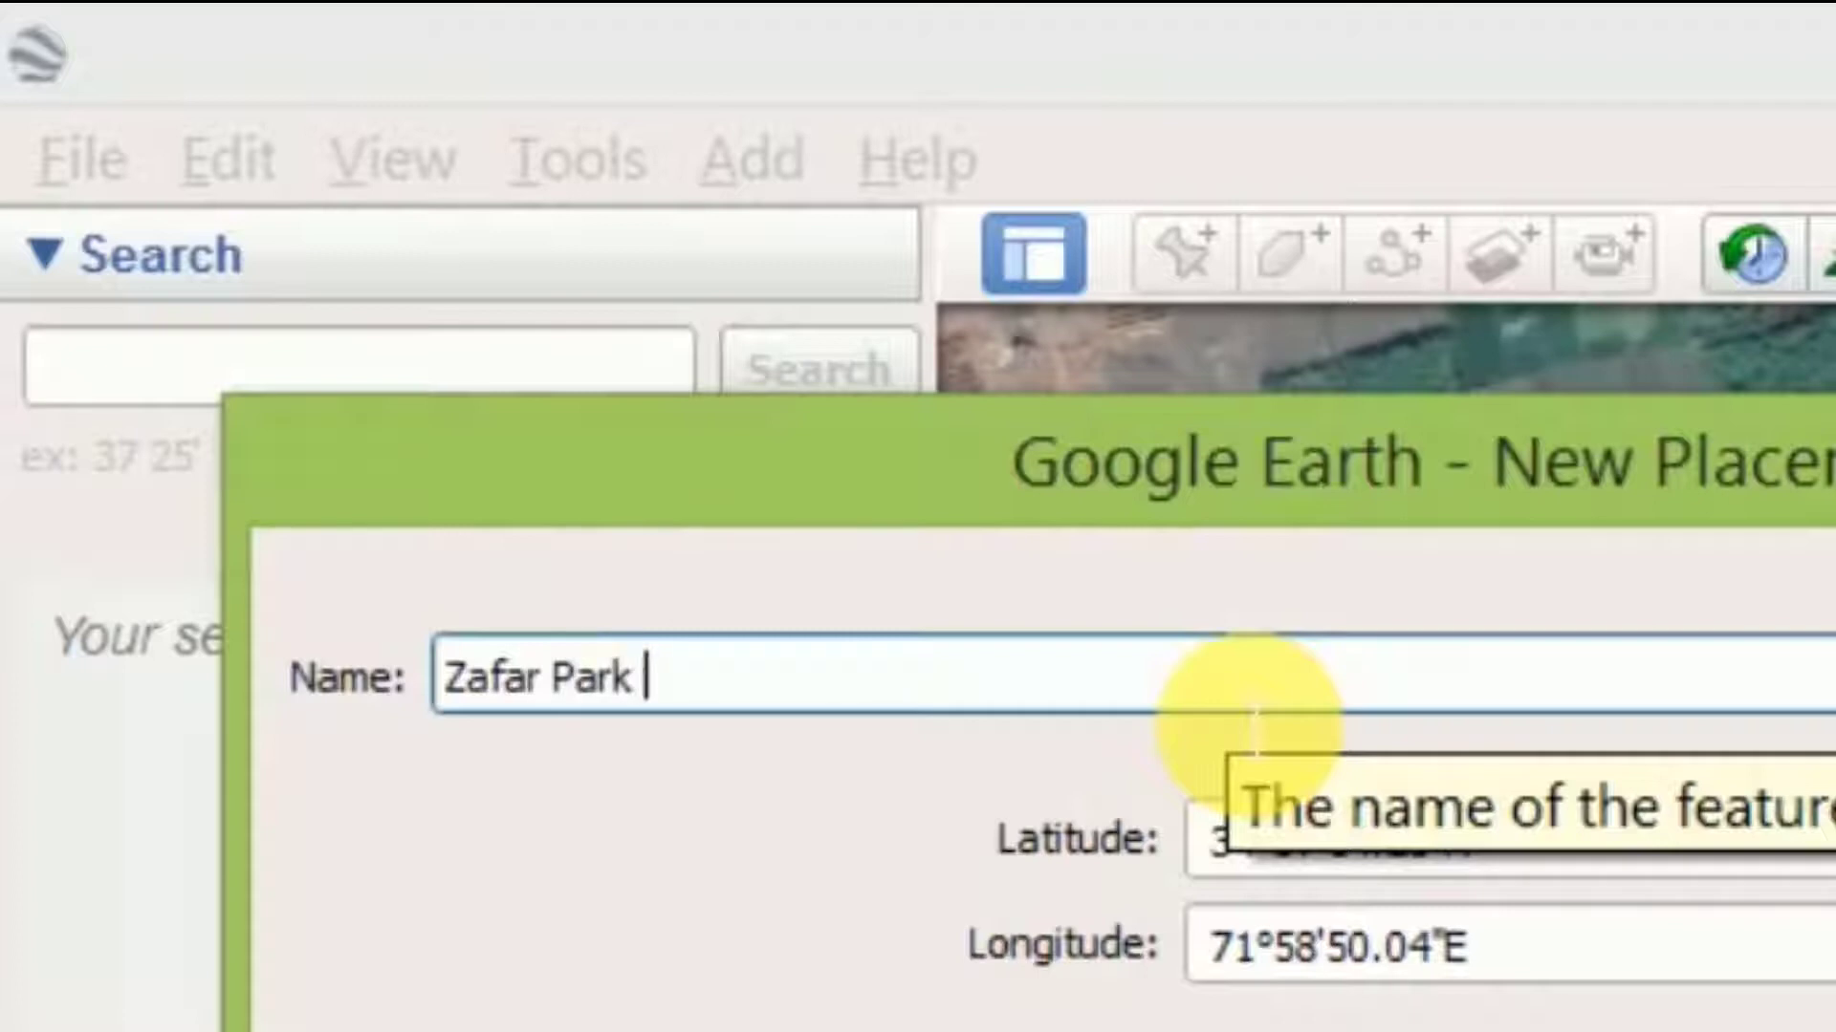
{"action": "type", "text": "Bat"}
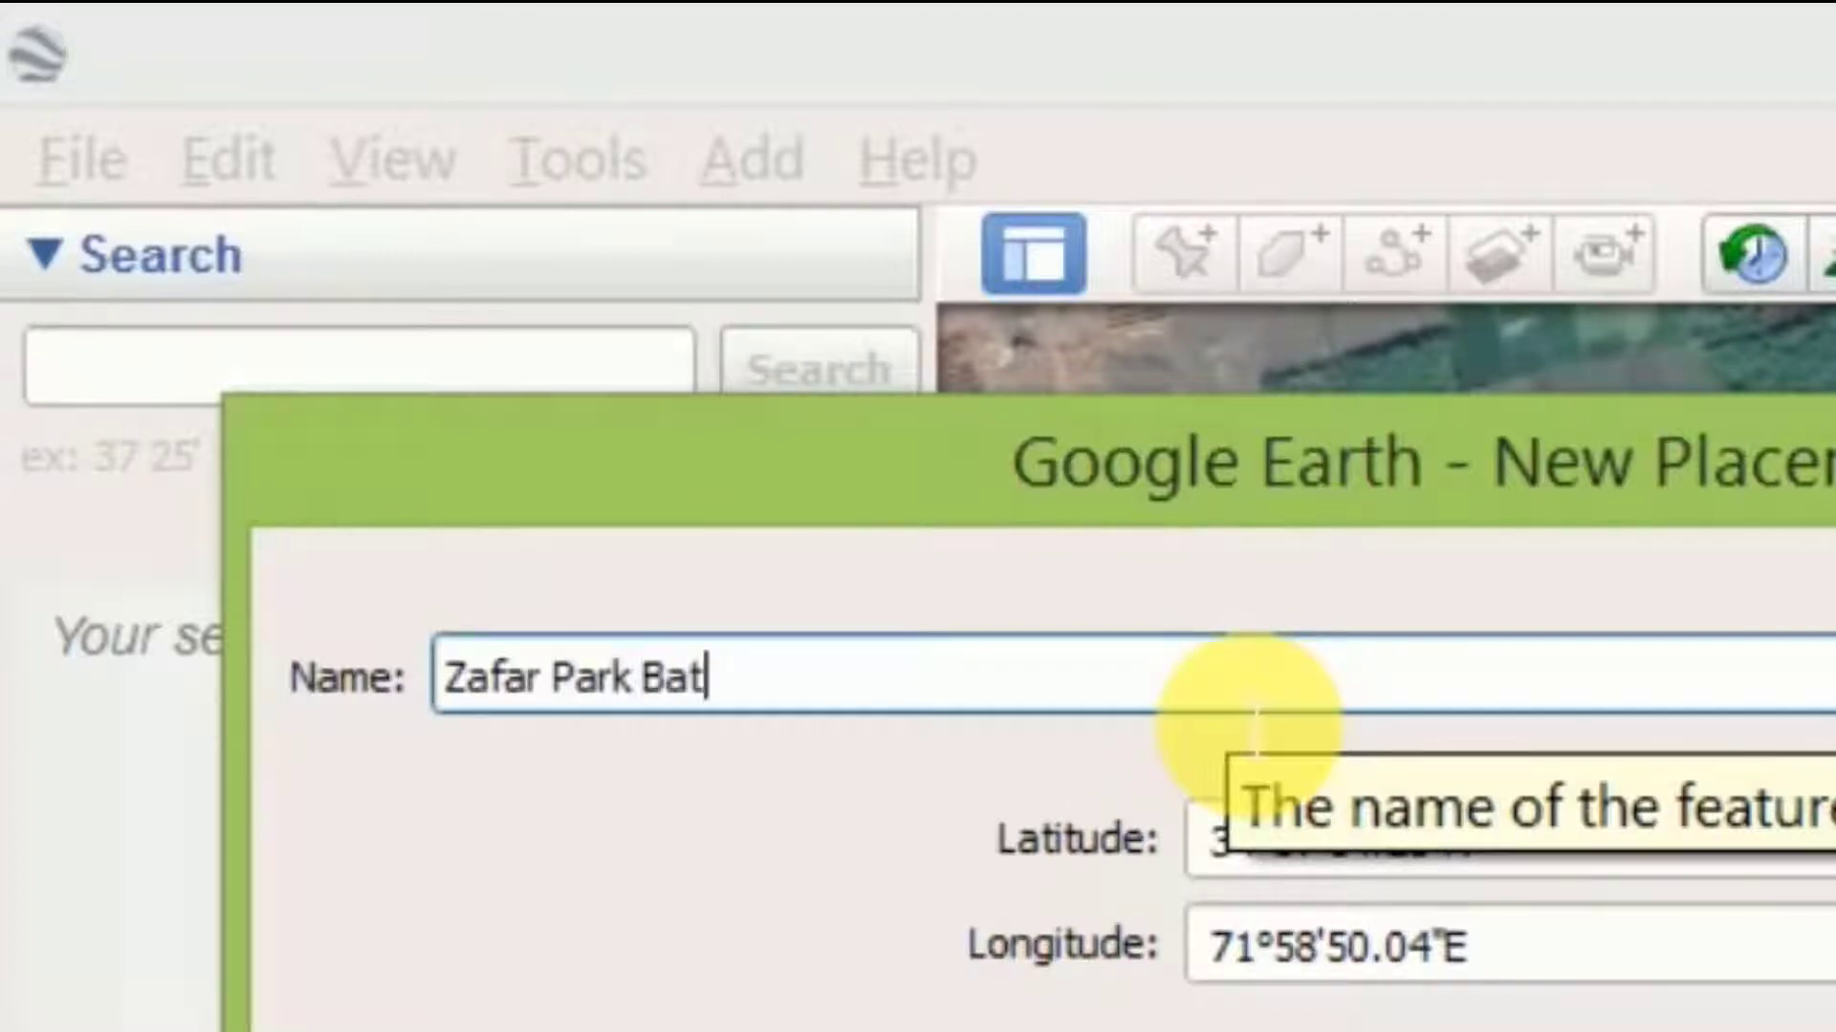
{"action": "type", "text": "khgela"}
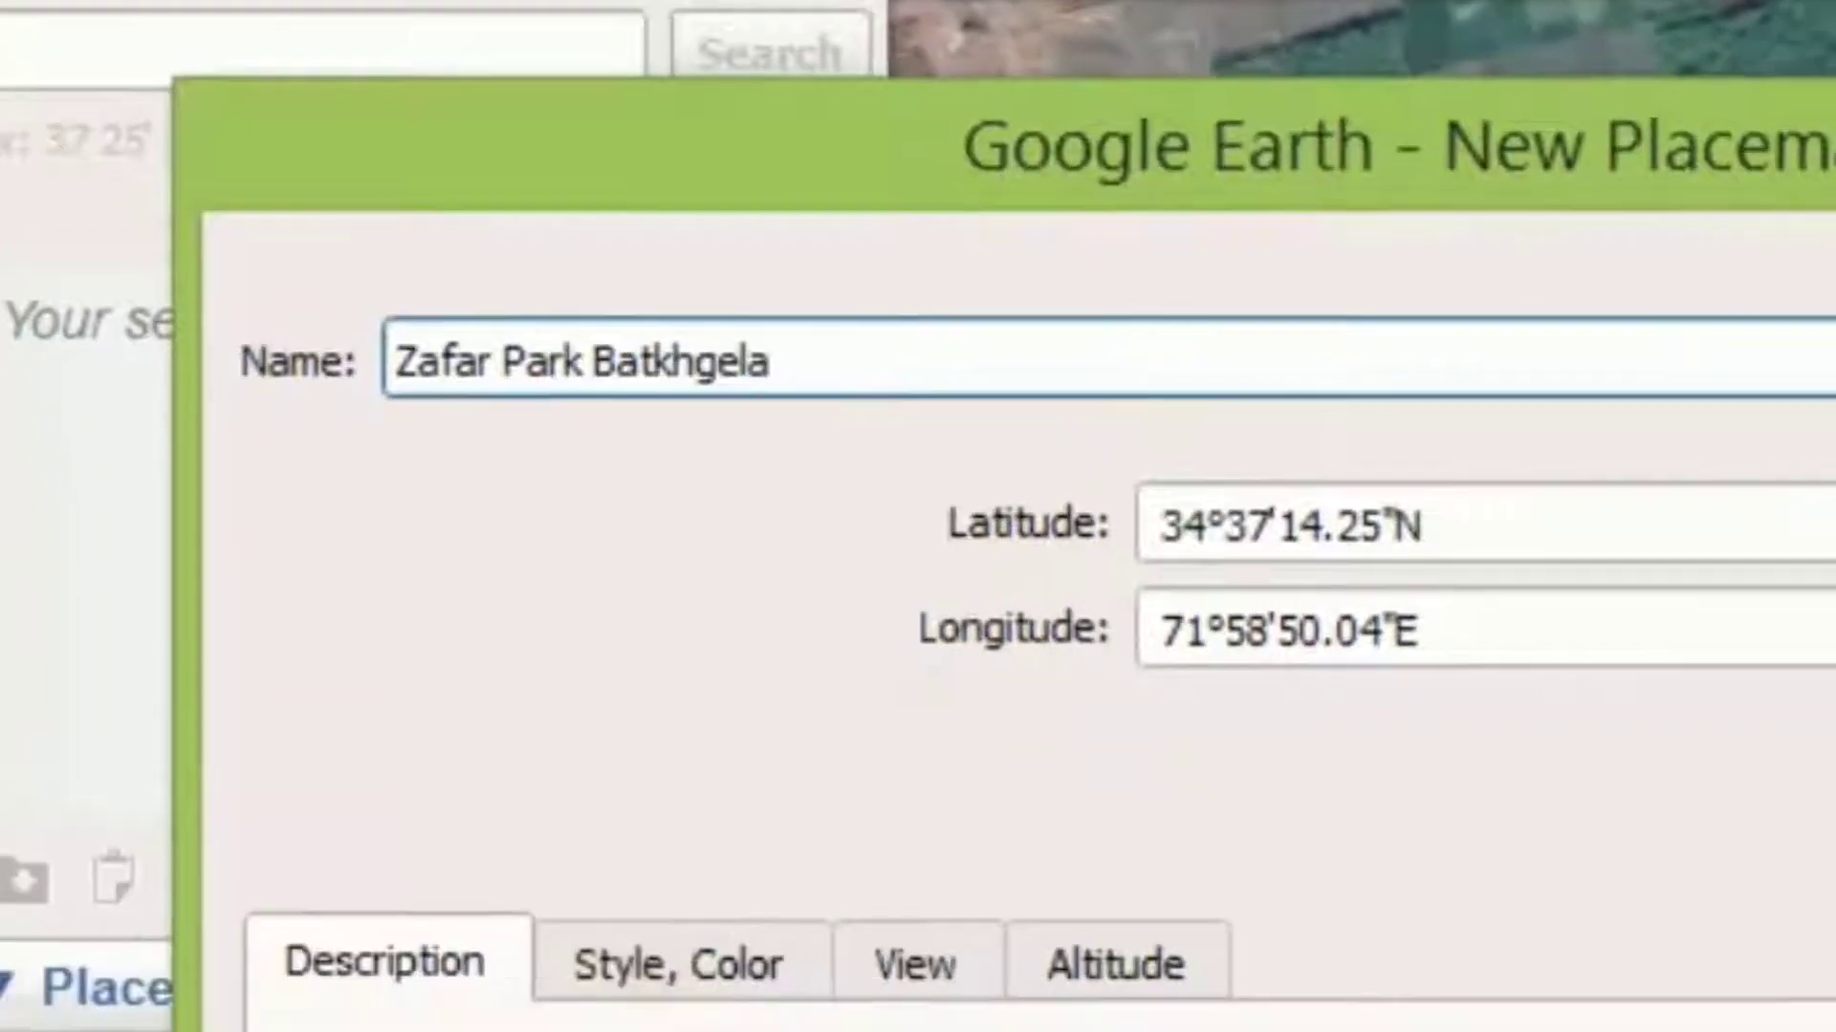
Enter "It is a place for Entertainment and sports" as the placemark's description
{"action": "left_click", "coordinate": [393, 586]}
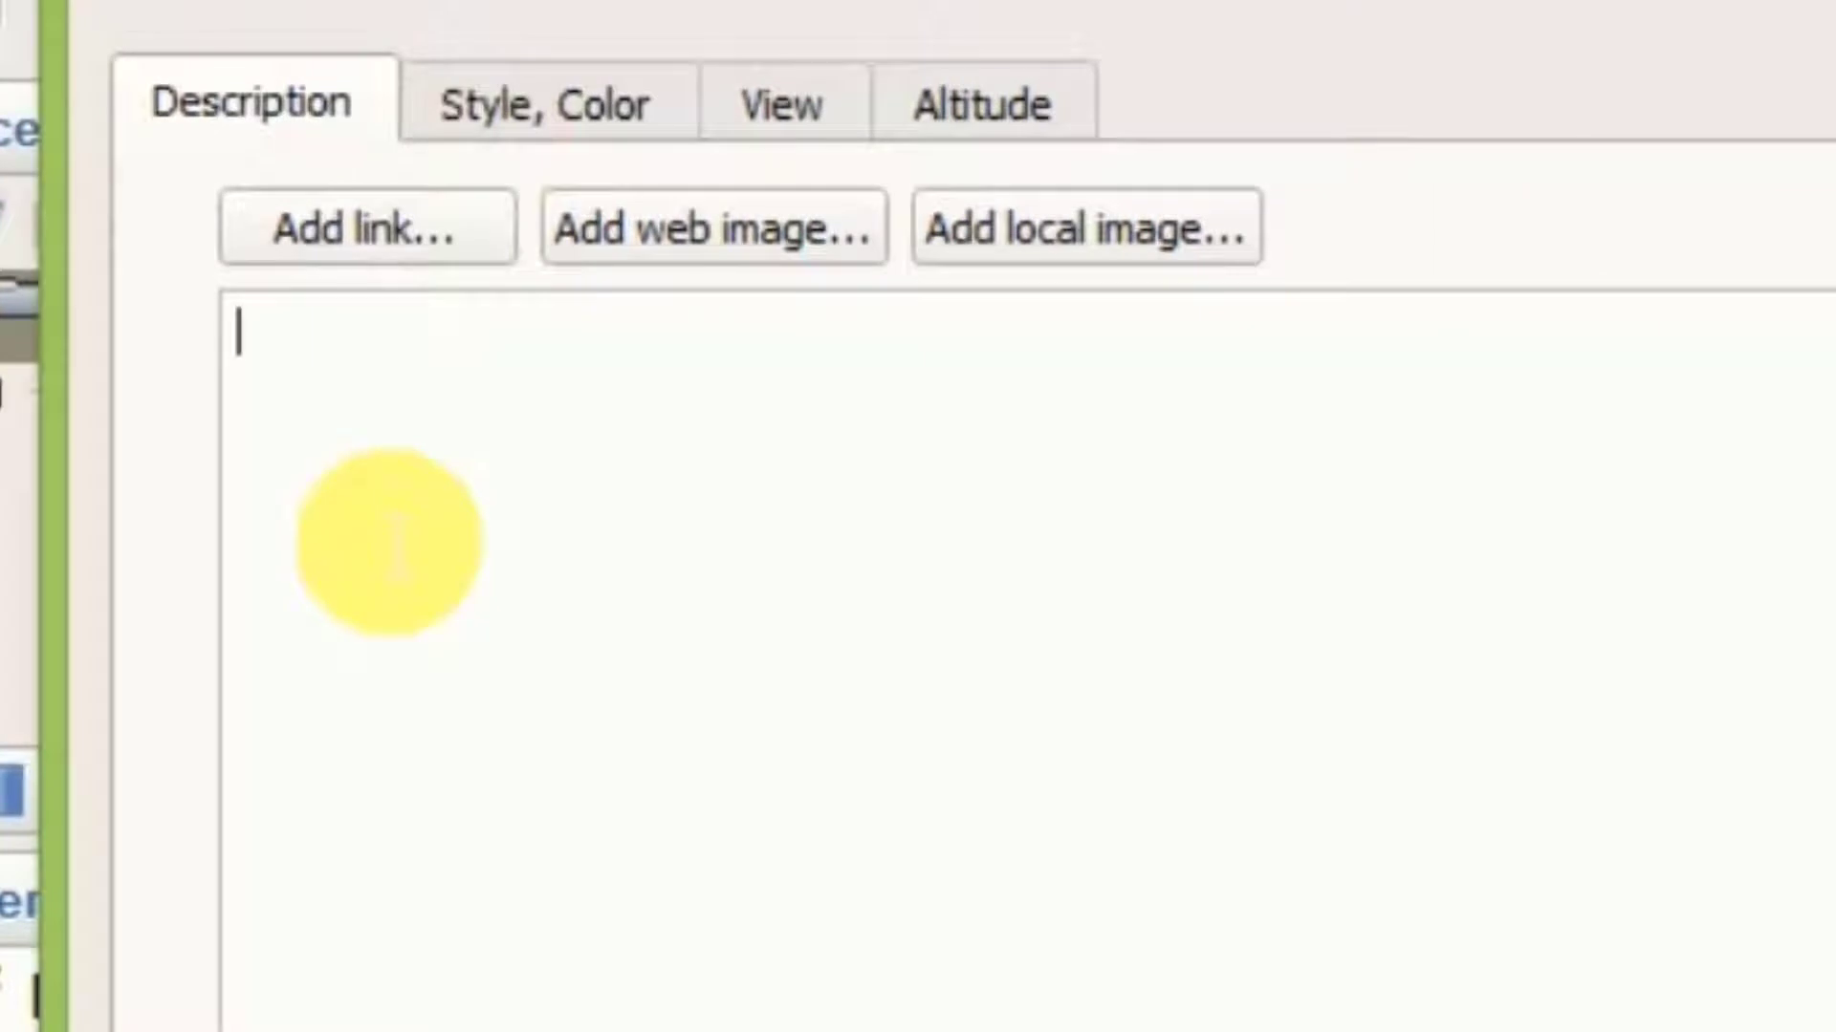
{"action": "type", "text": "It isa"}
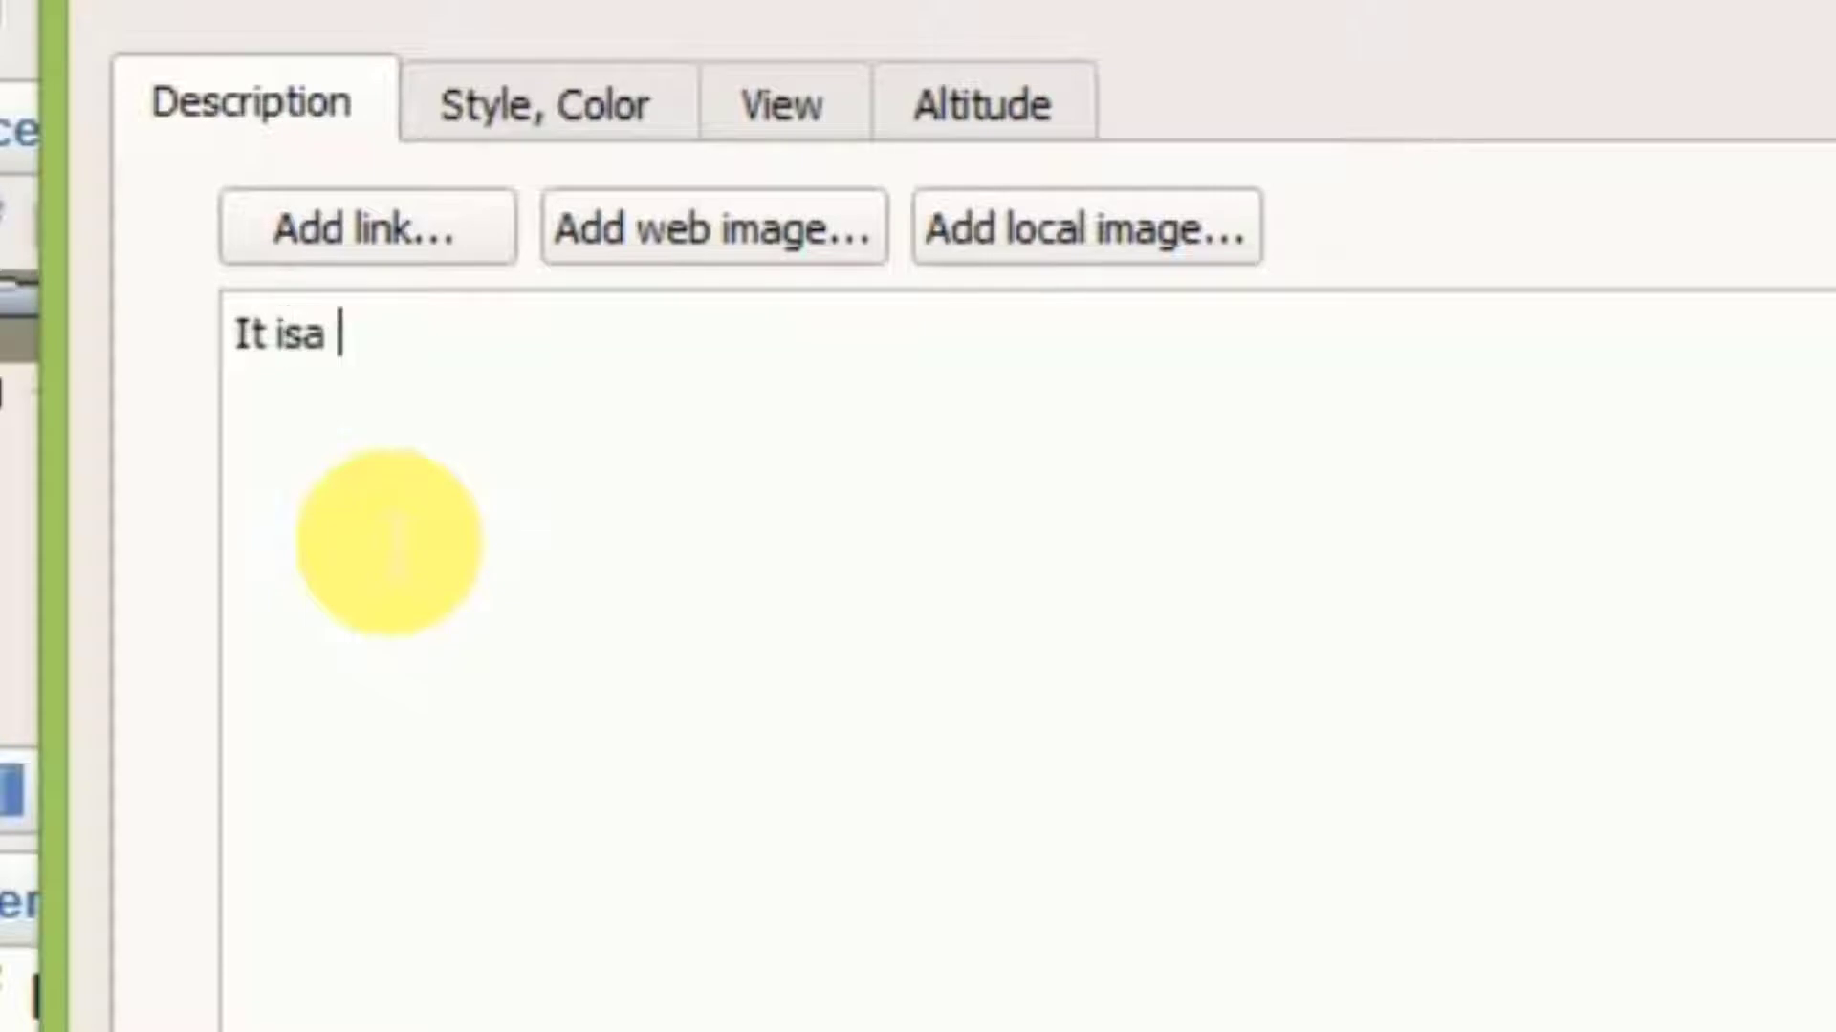
{"action": "key", "text": "BackSpace"}
{"action": "key", "text": "BackSpace"}
{"action": "type", "text": "a place"}
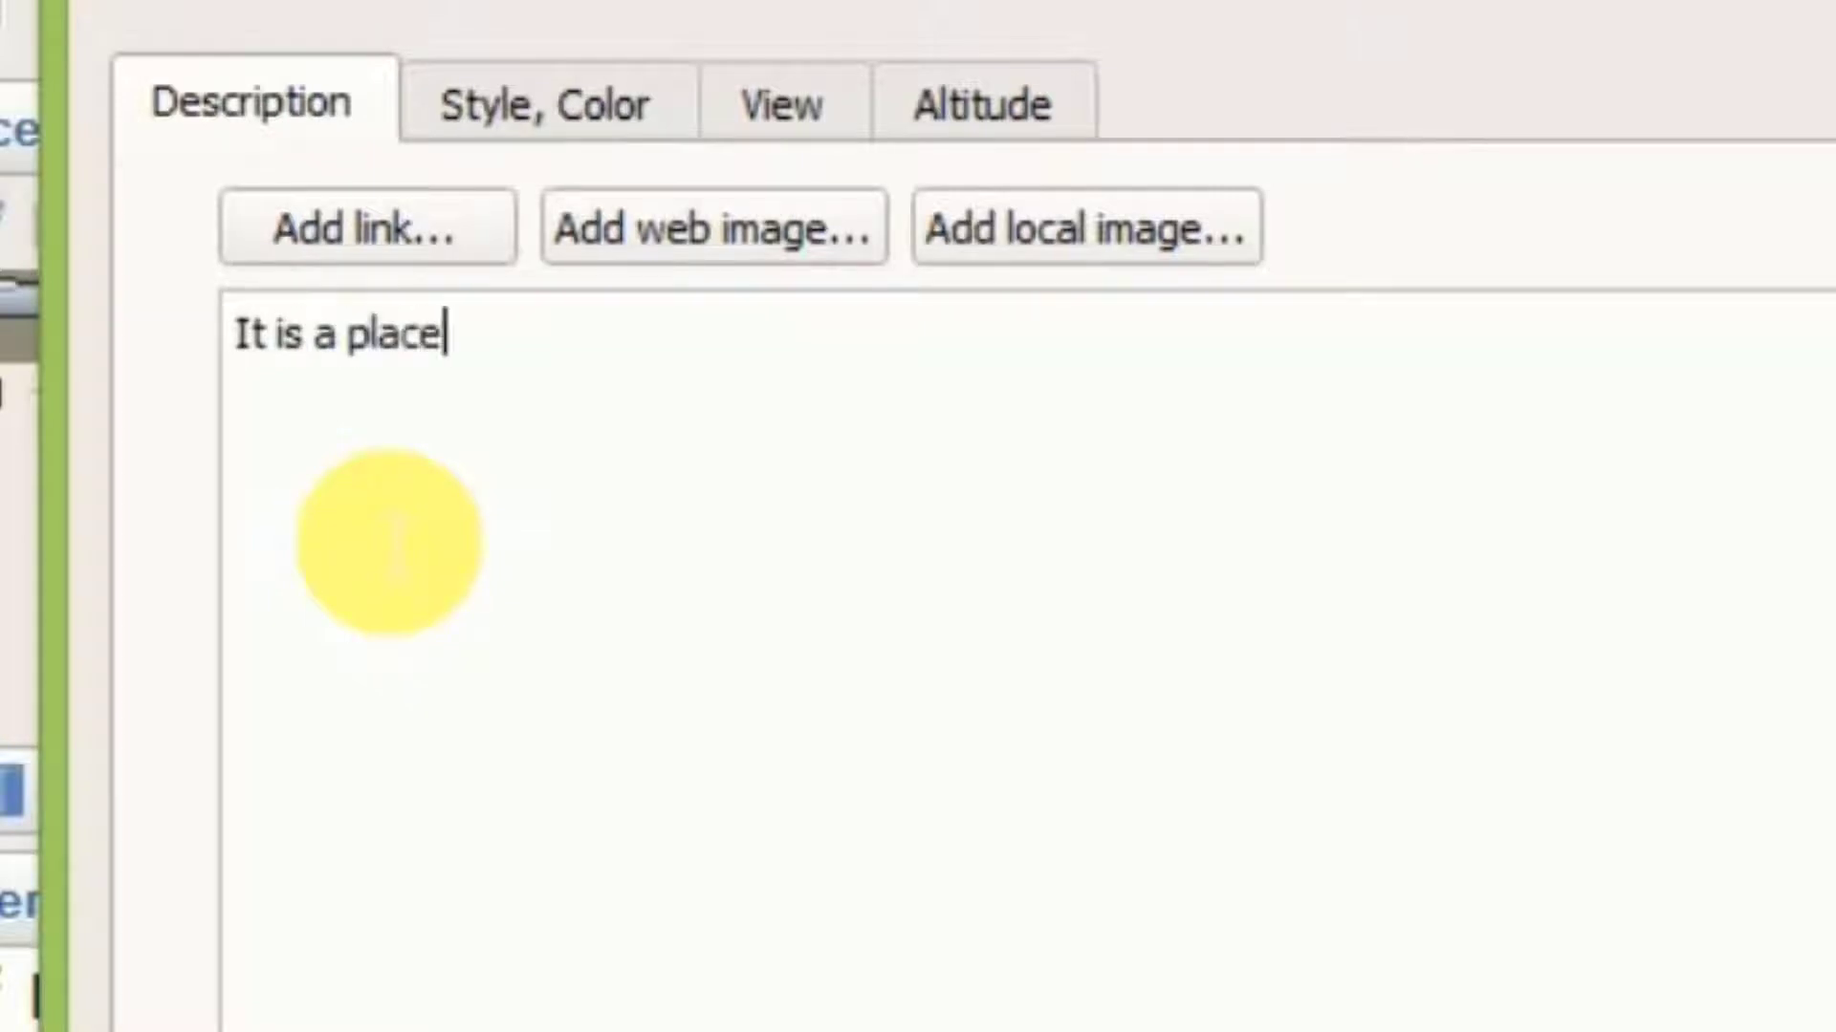
{"action": "type", "text": " for "}
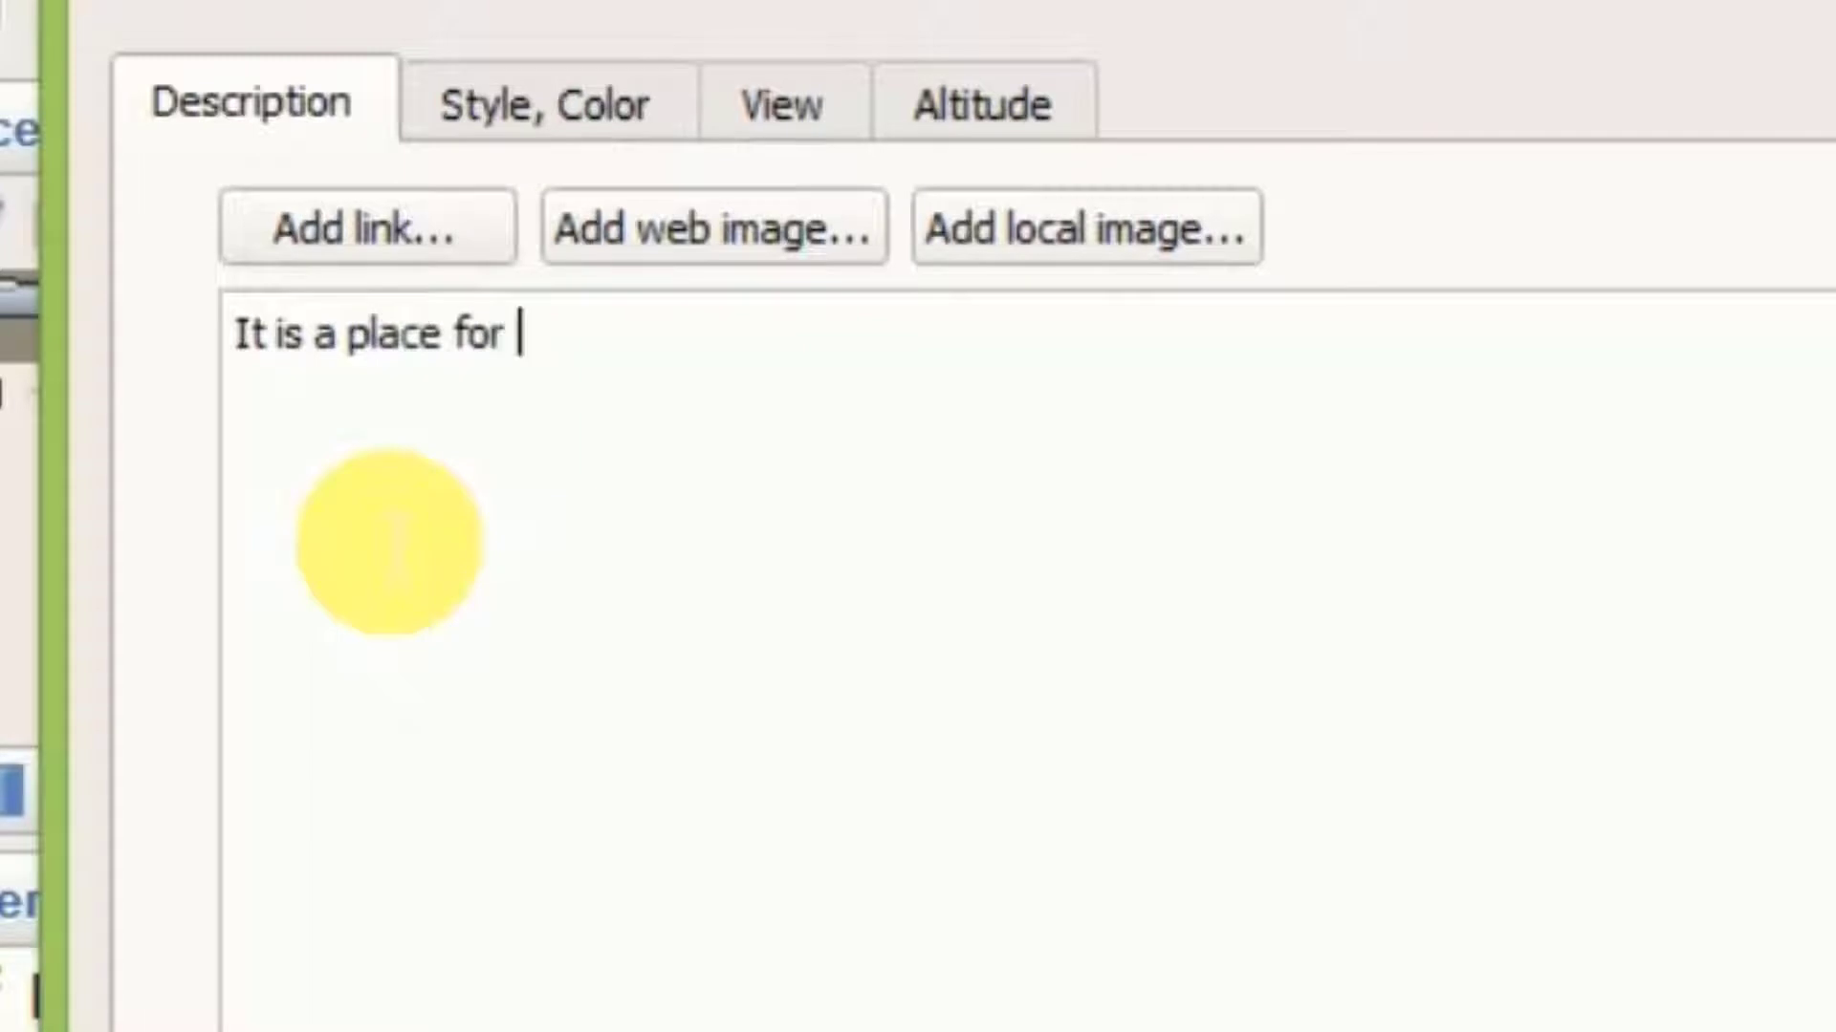
{"action": "type", "text": "Enter"}
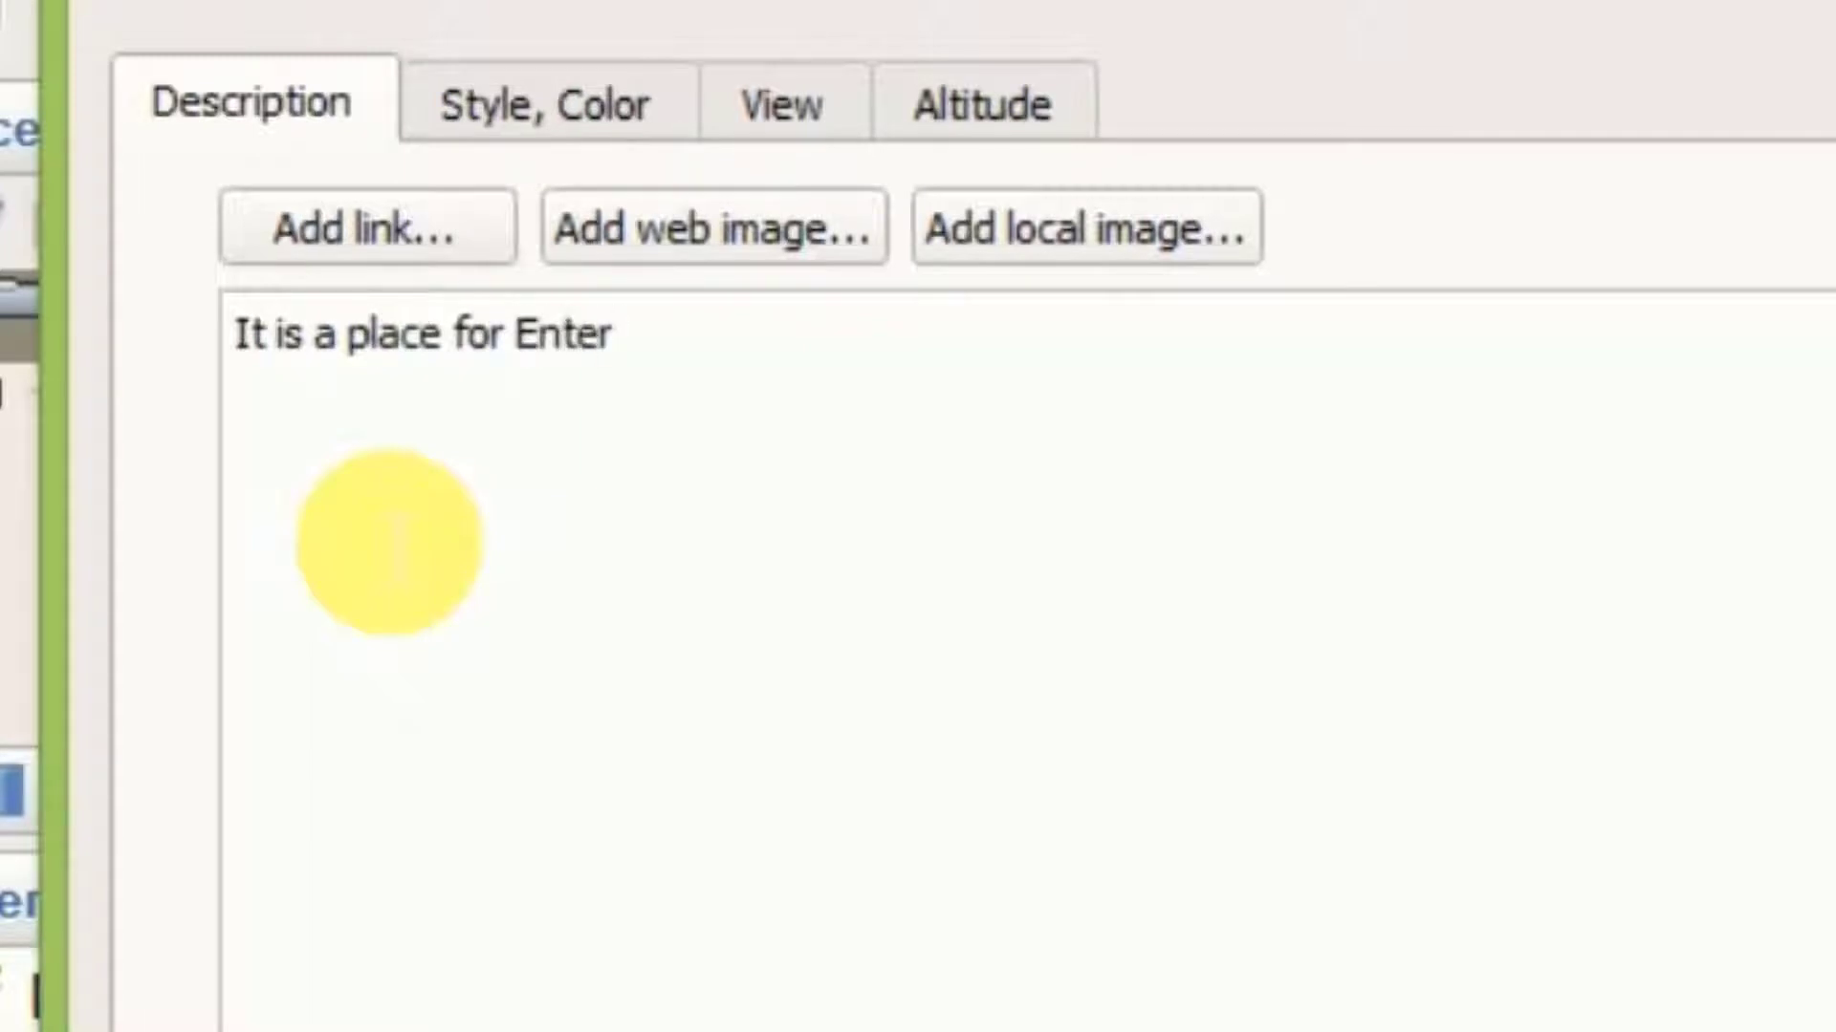
{"action": "type", "text": "tainmen"}
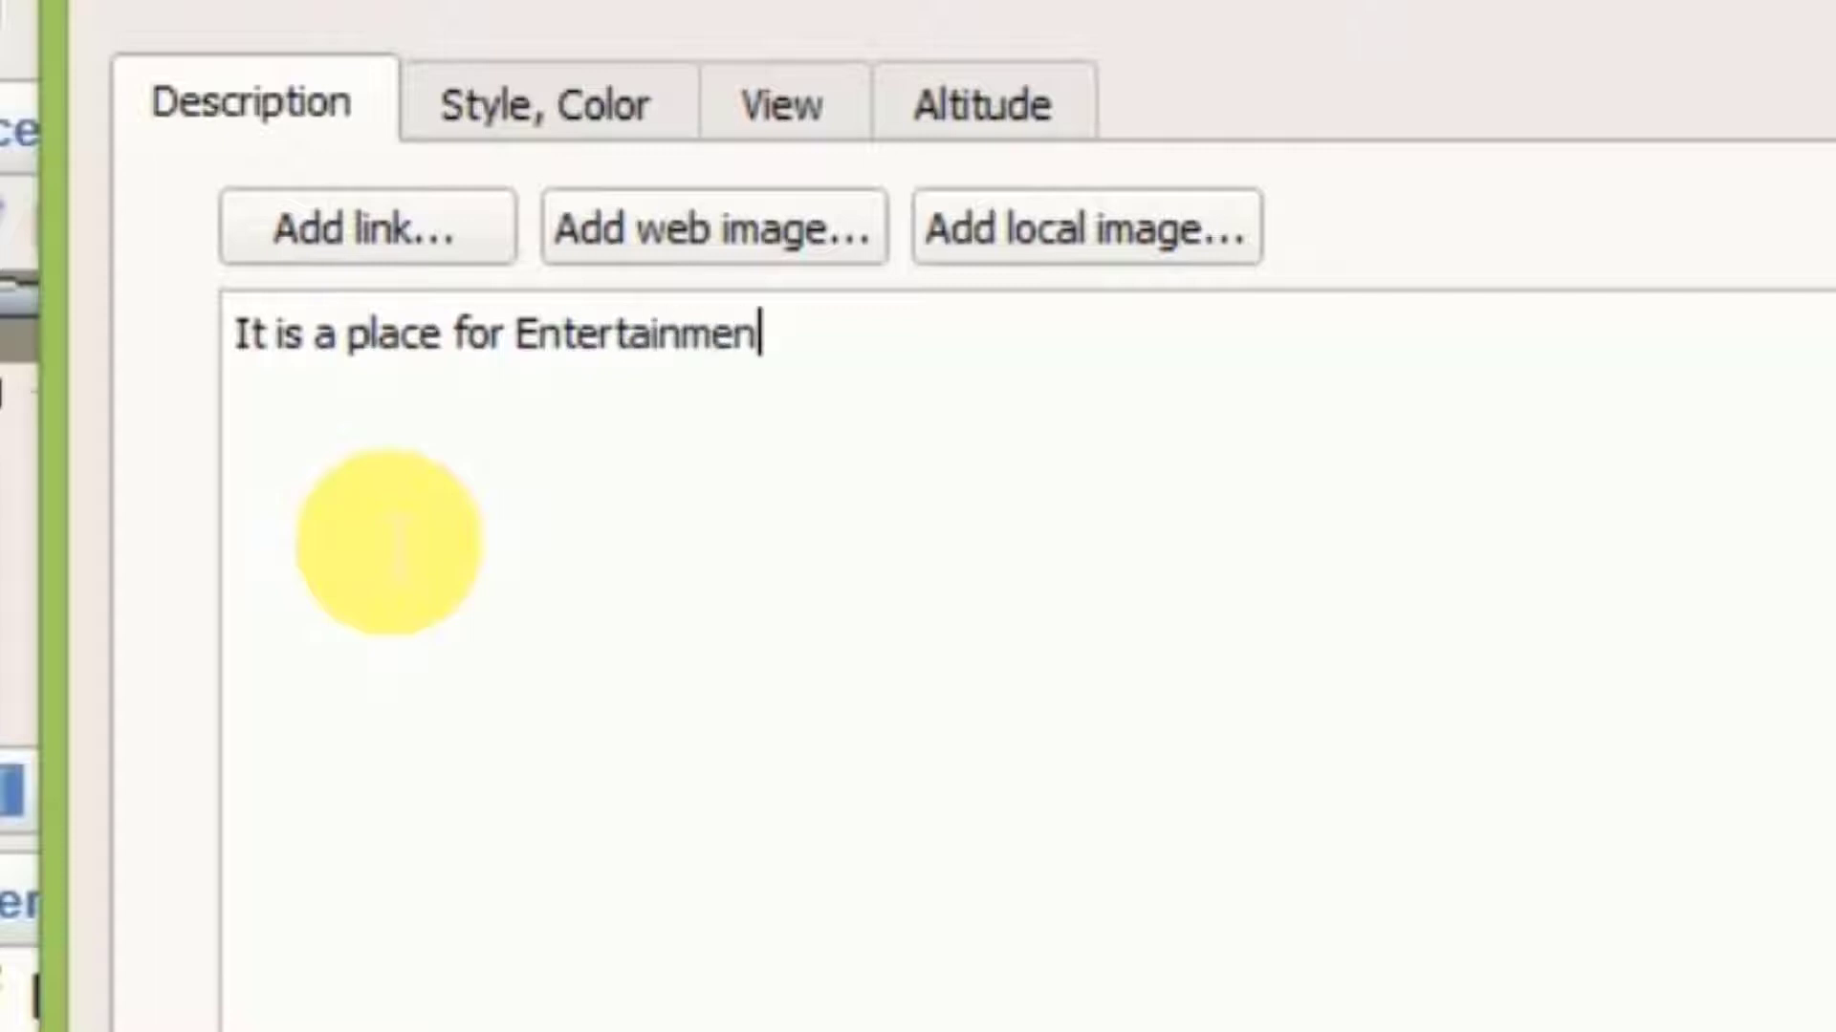
{"action": "type", "text": "t and s"}
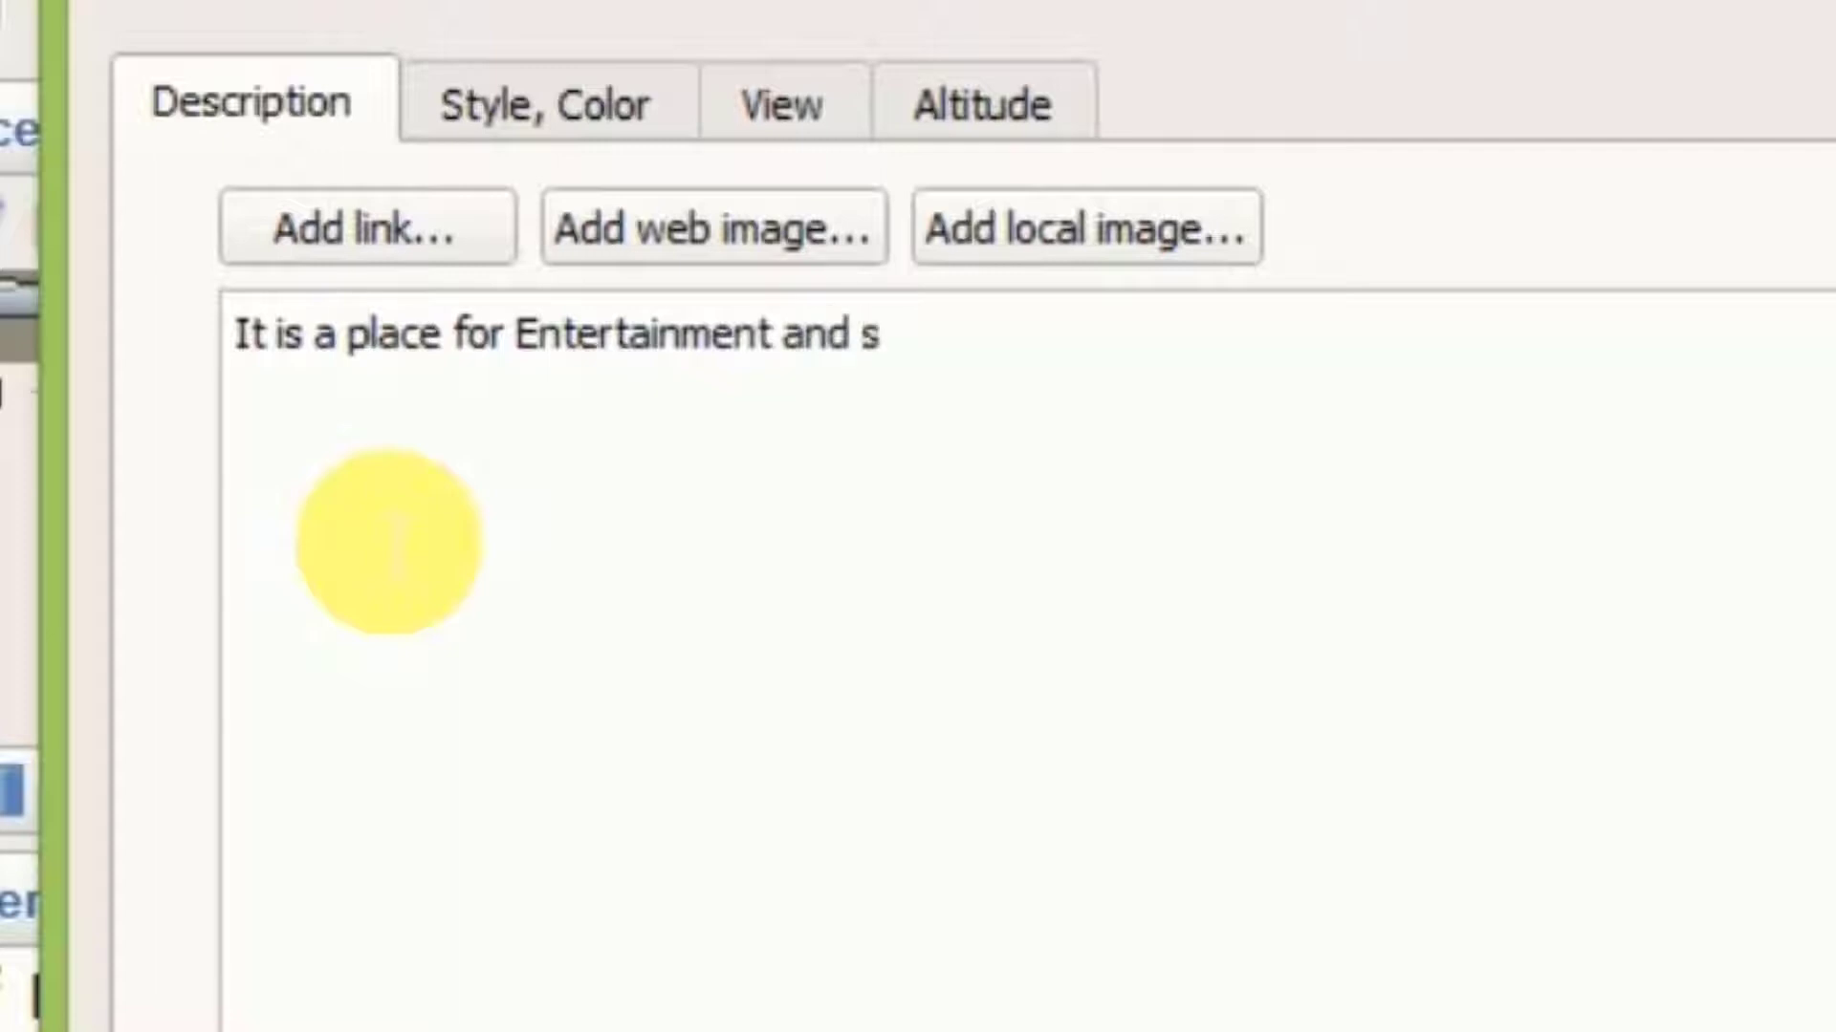
{"action": "type", "text": "ports"}
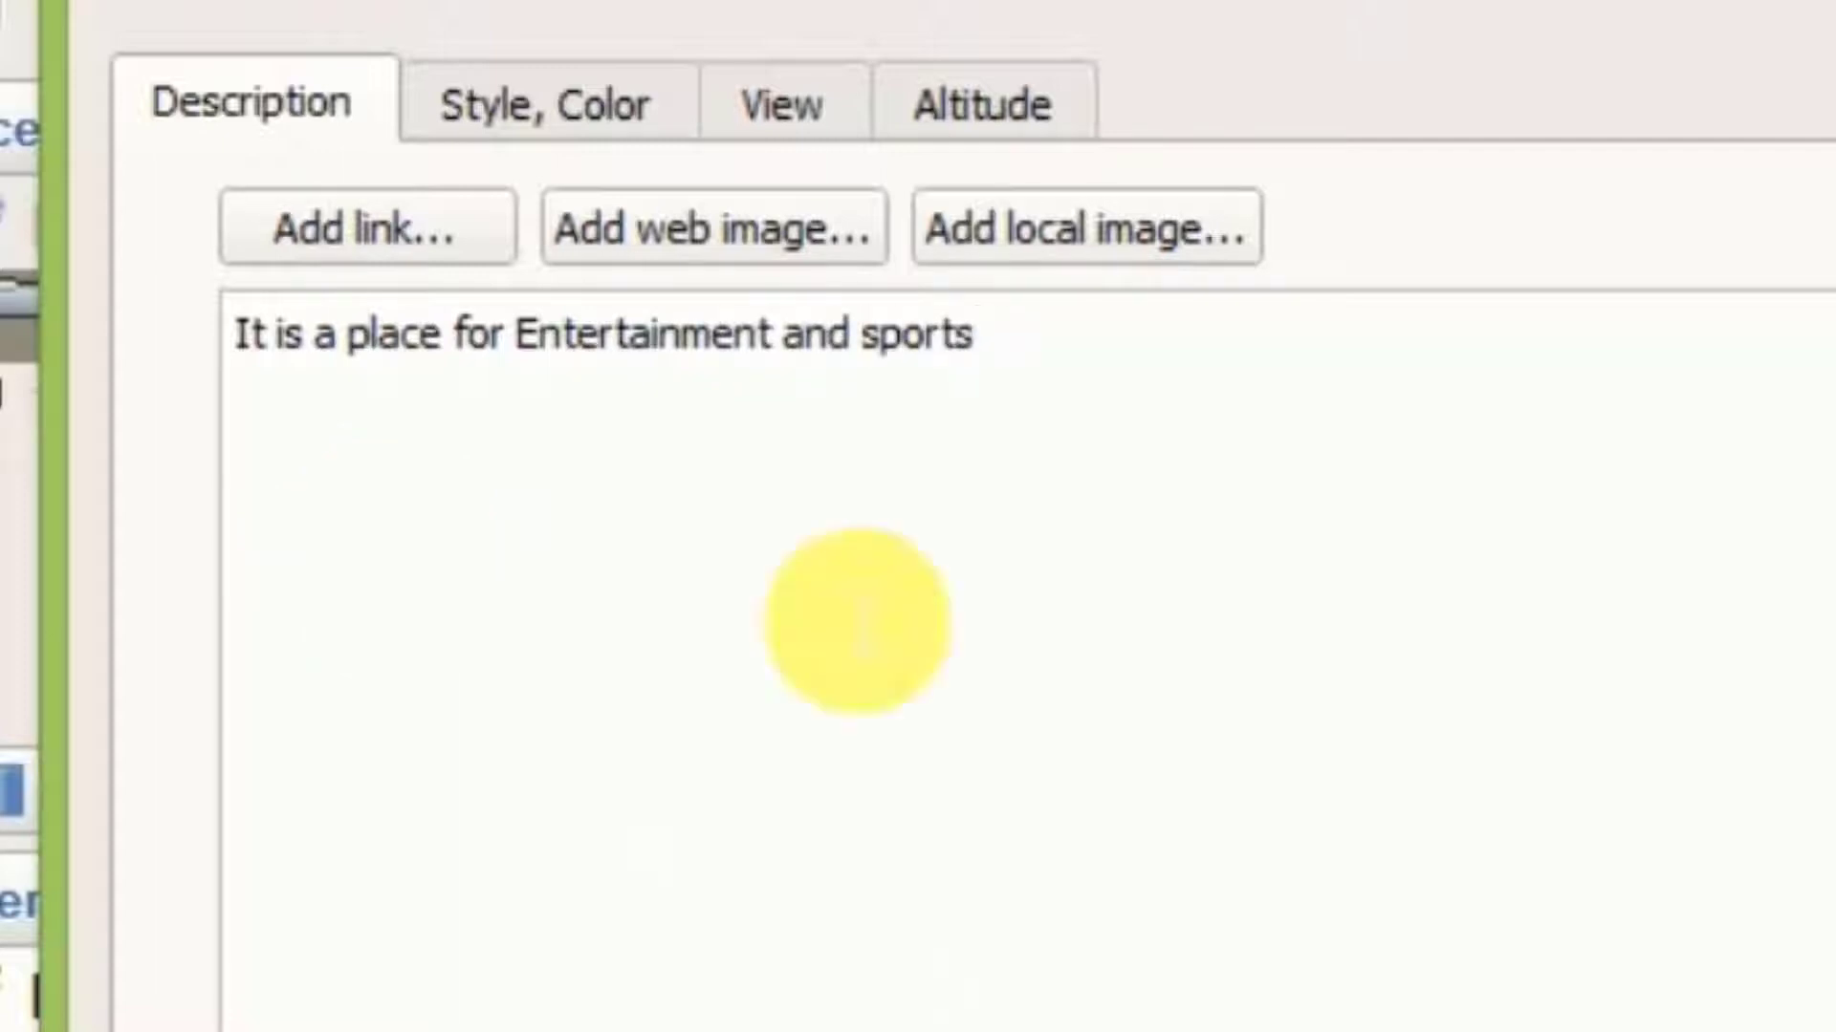
{"action": "left_click", "coordinate": [522, 126]}
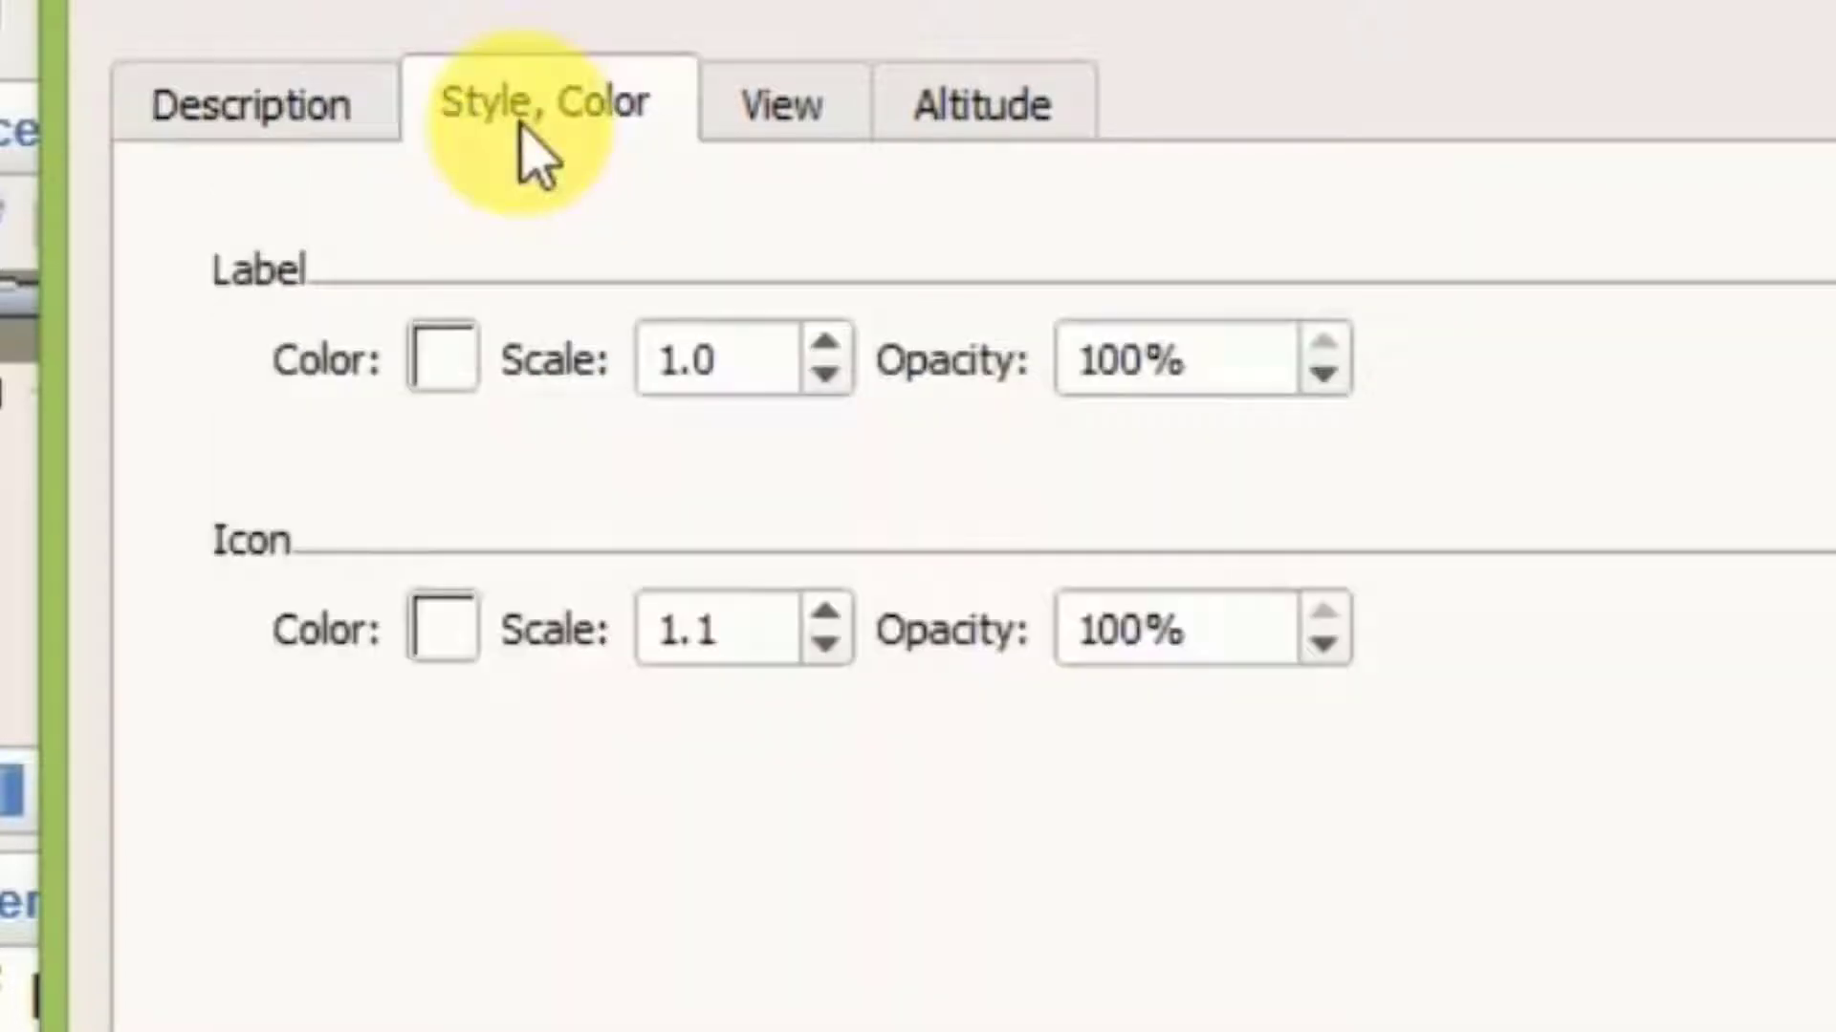
{"action": "left_click", "coordinate": [445, 631]}
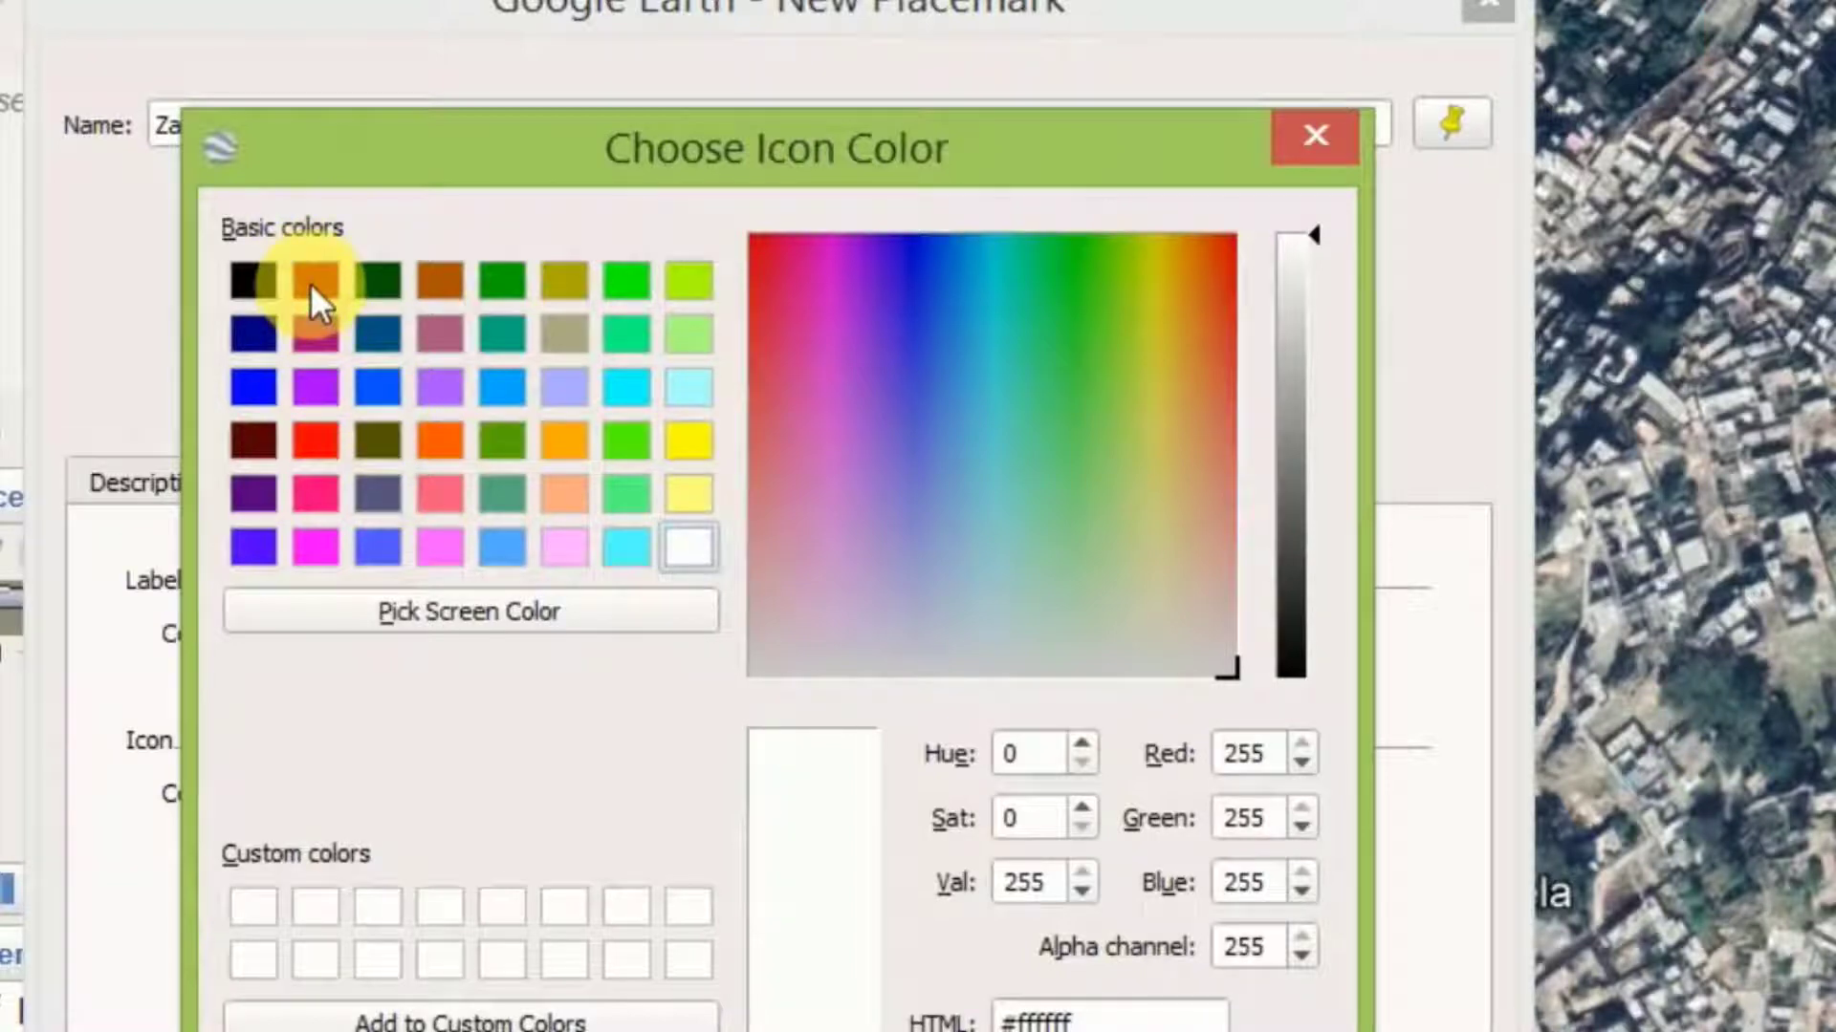
{"action": "left_click", "coordinate": [310, 283]}
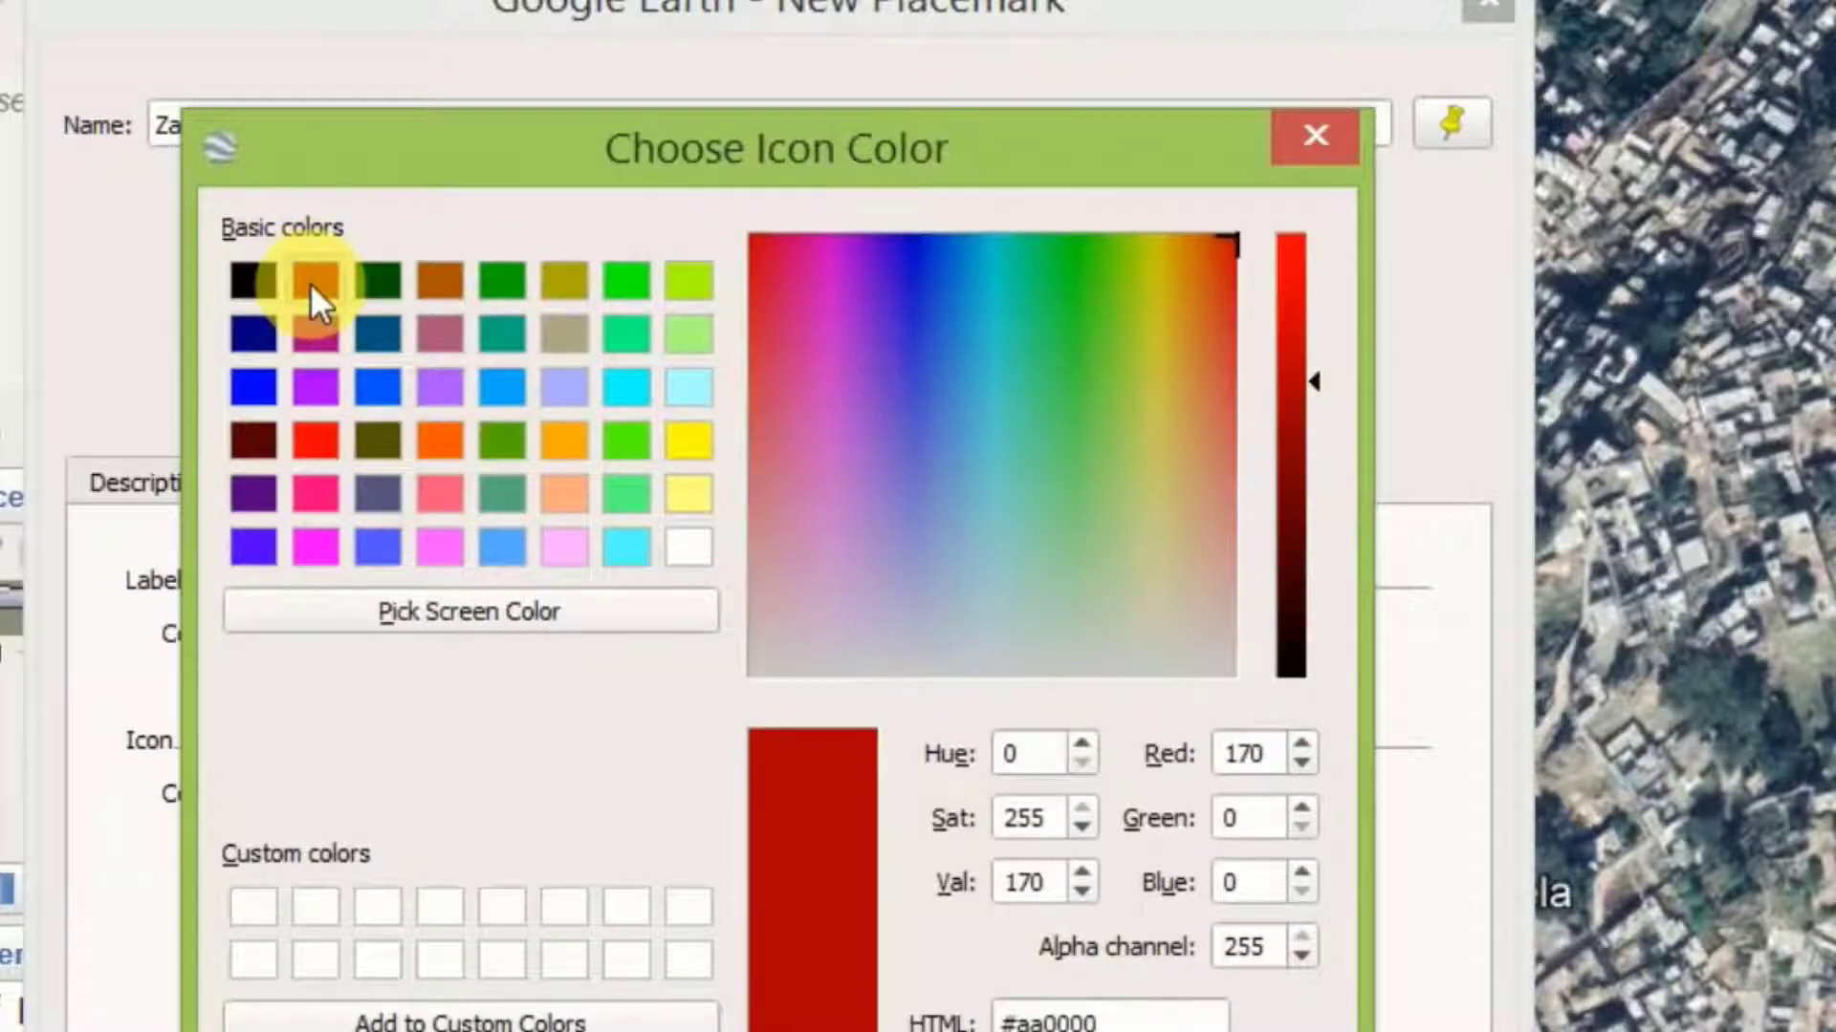
{"action": "left_click", "coordinate": [1316, 136]}
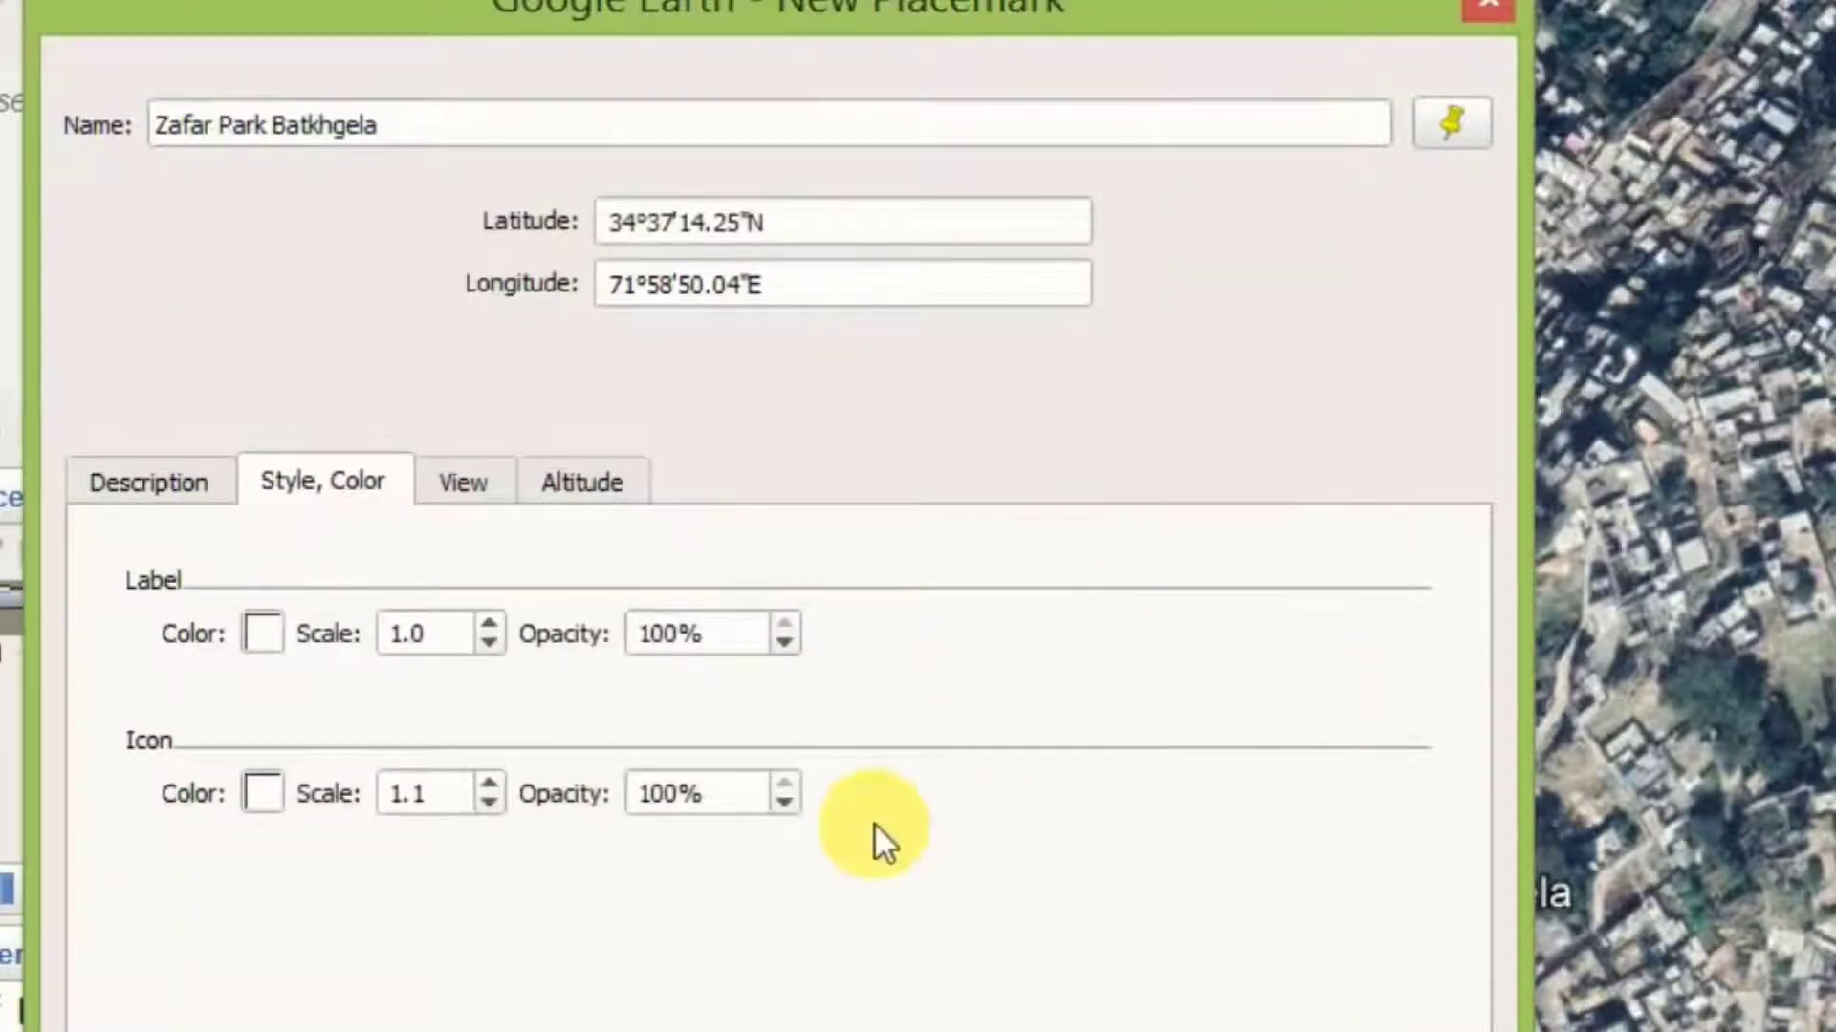
Set the placemark's icon color to the basic dark red, #aa0000
{"action": "left_click", "coordinate": [265, 793]}
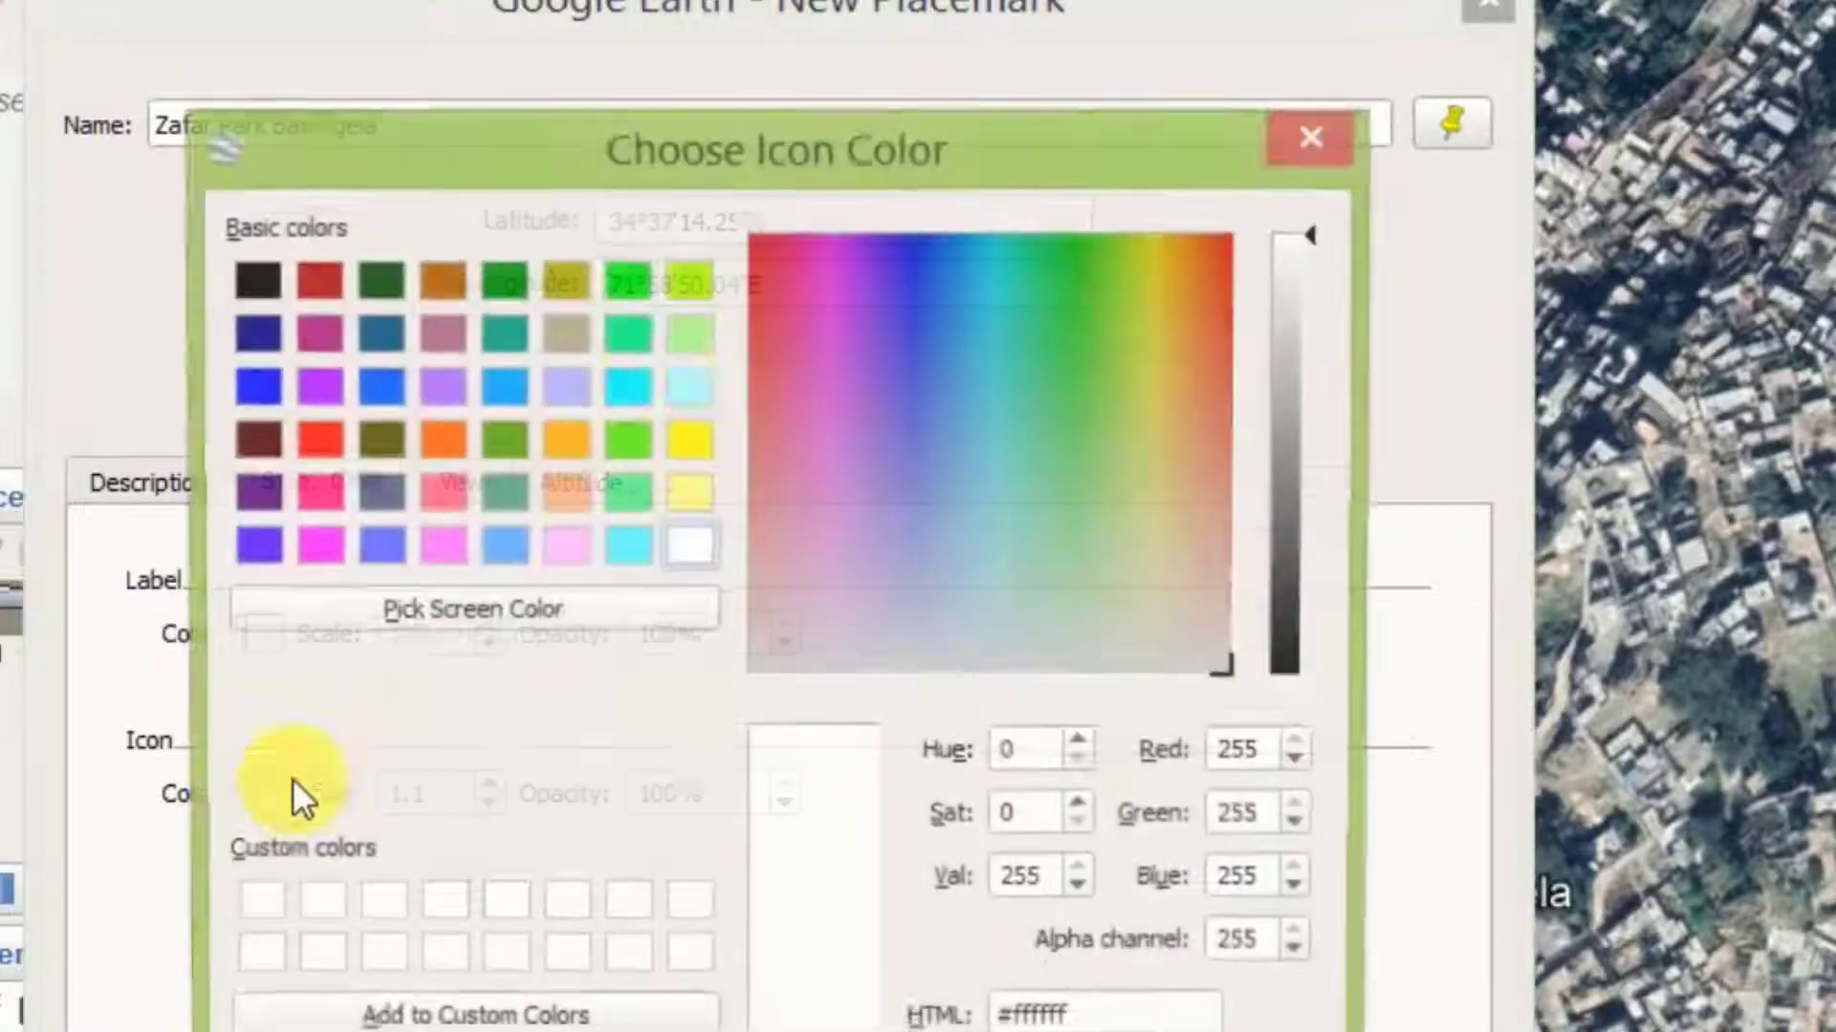
{"action": "left_click", "coordinate": [313, 283]}
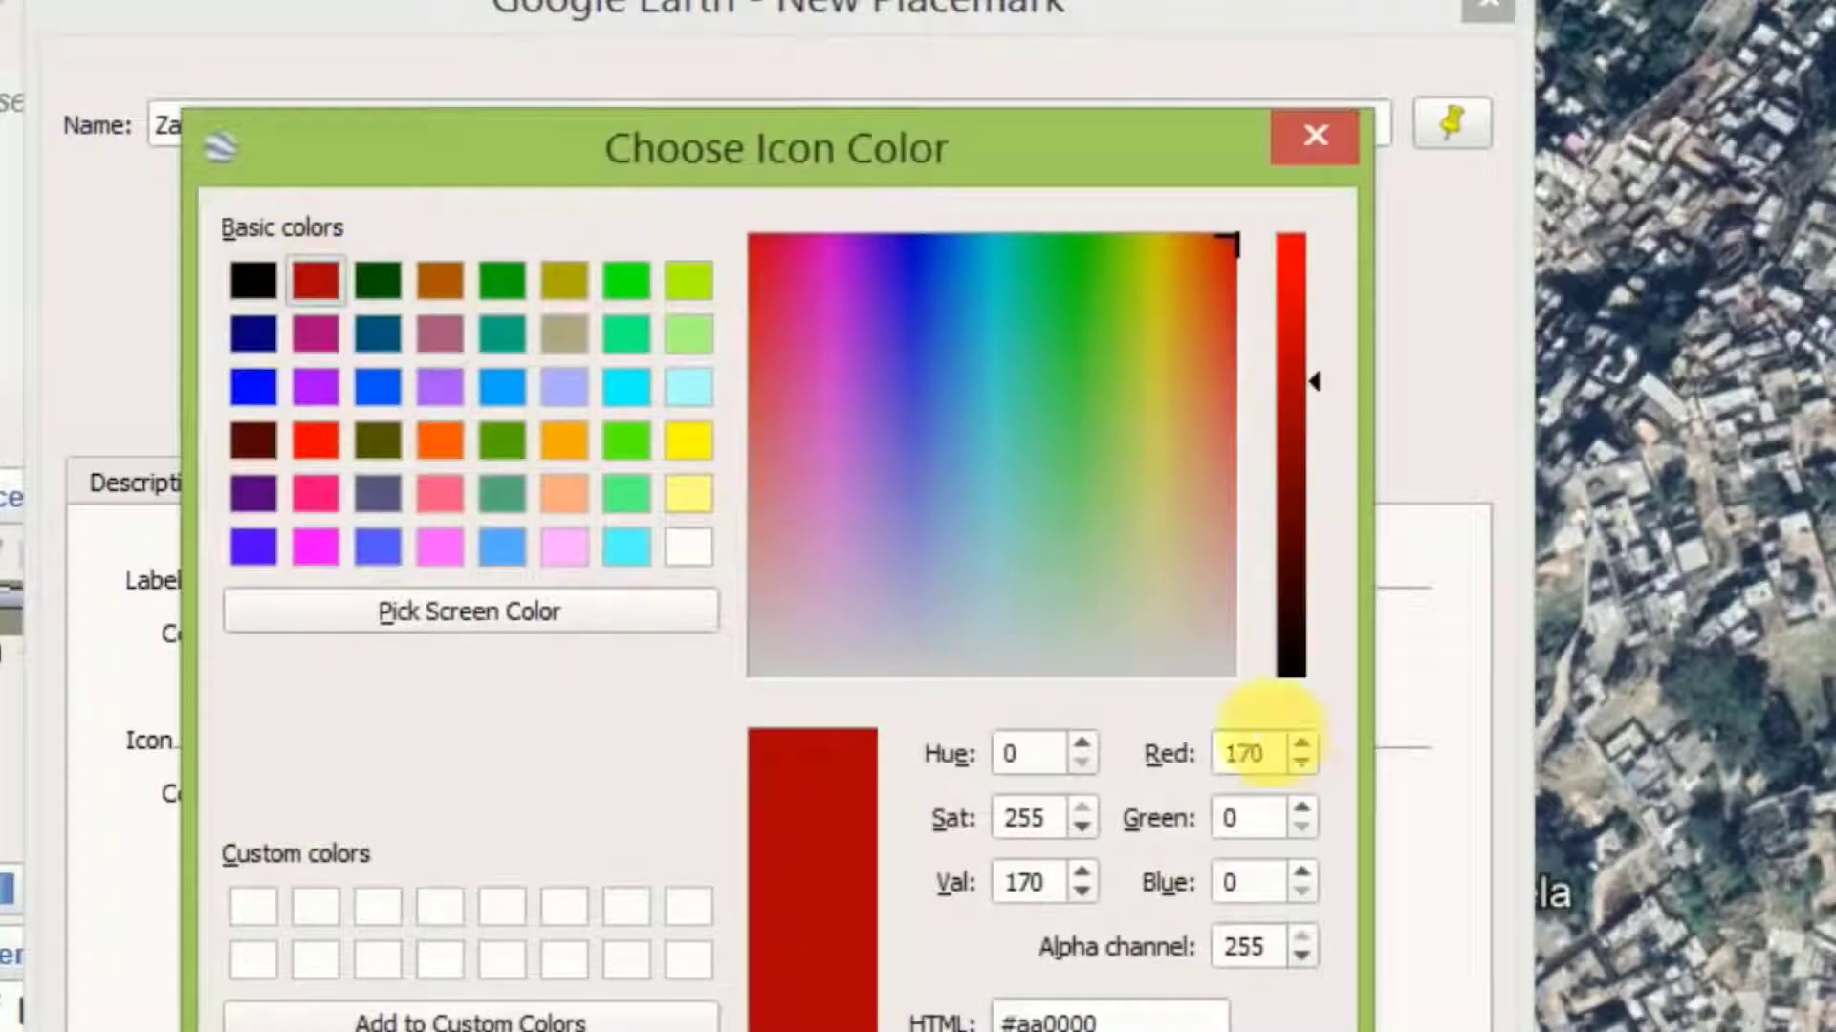
{"action": "left_click_drag", "start_coordinate": [1115, 133], "coordinate": [1124, 43]}
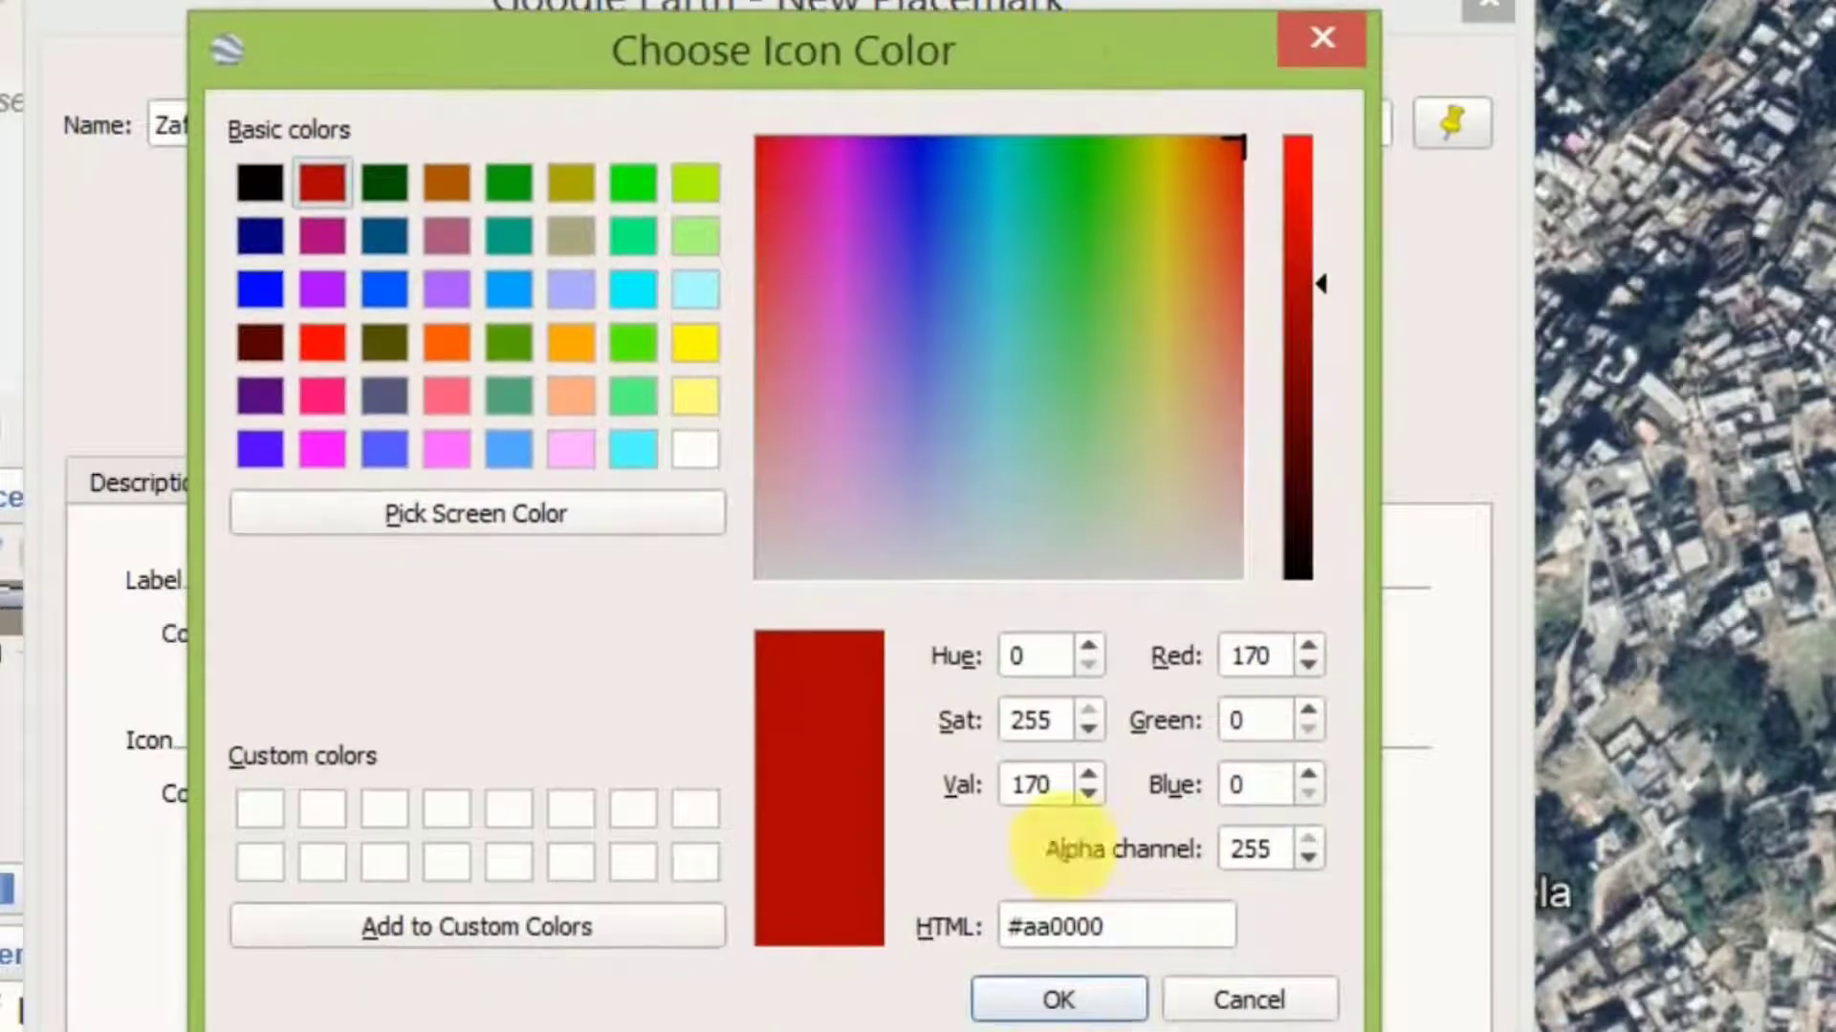
{"action": "left_click", "coordinate": [1054, 1002]}
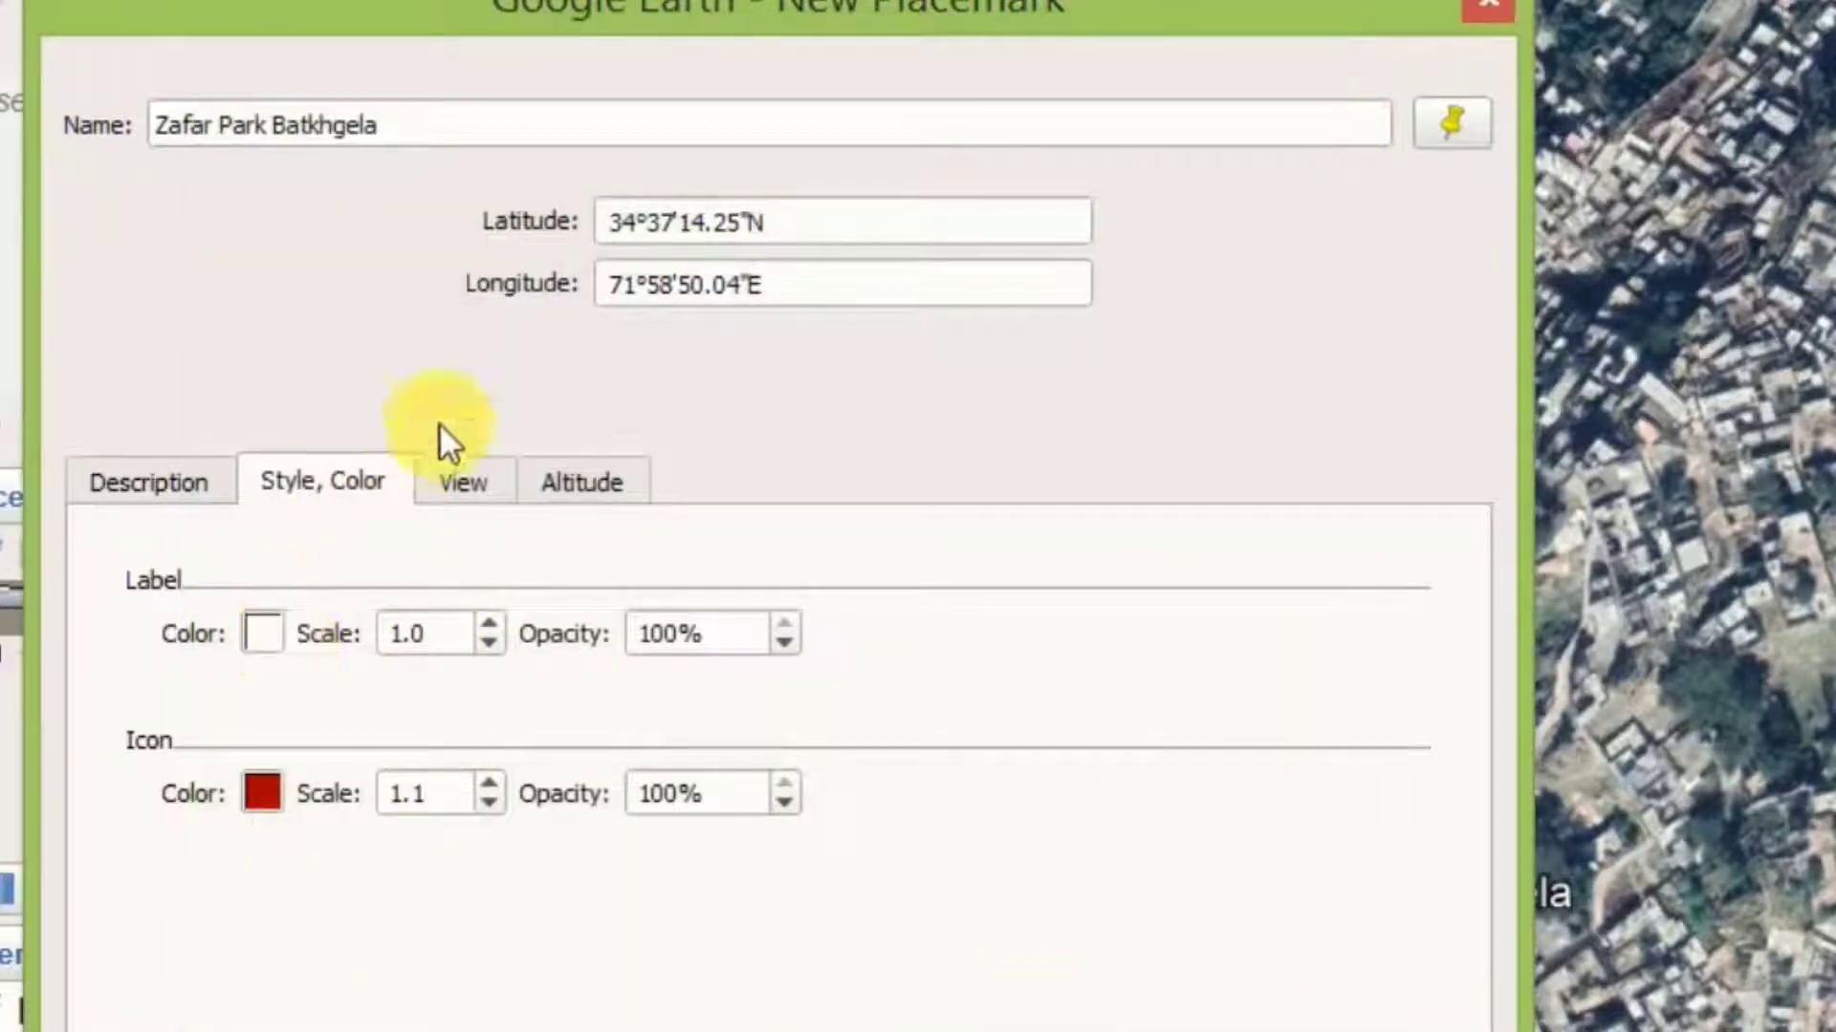
Change the placemark's icon to the shaded dot in dark red, #aa0000, and save the placemark
{"action": "left_click", "coordinate": [1444, 129]}
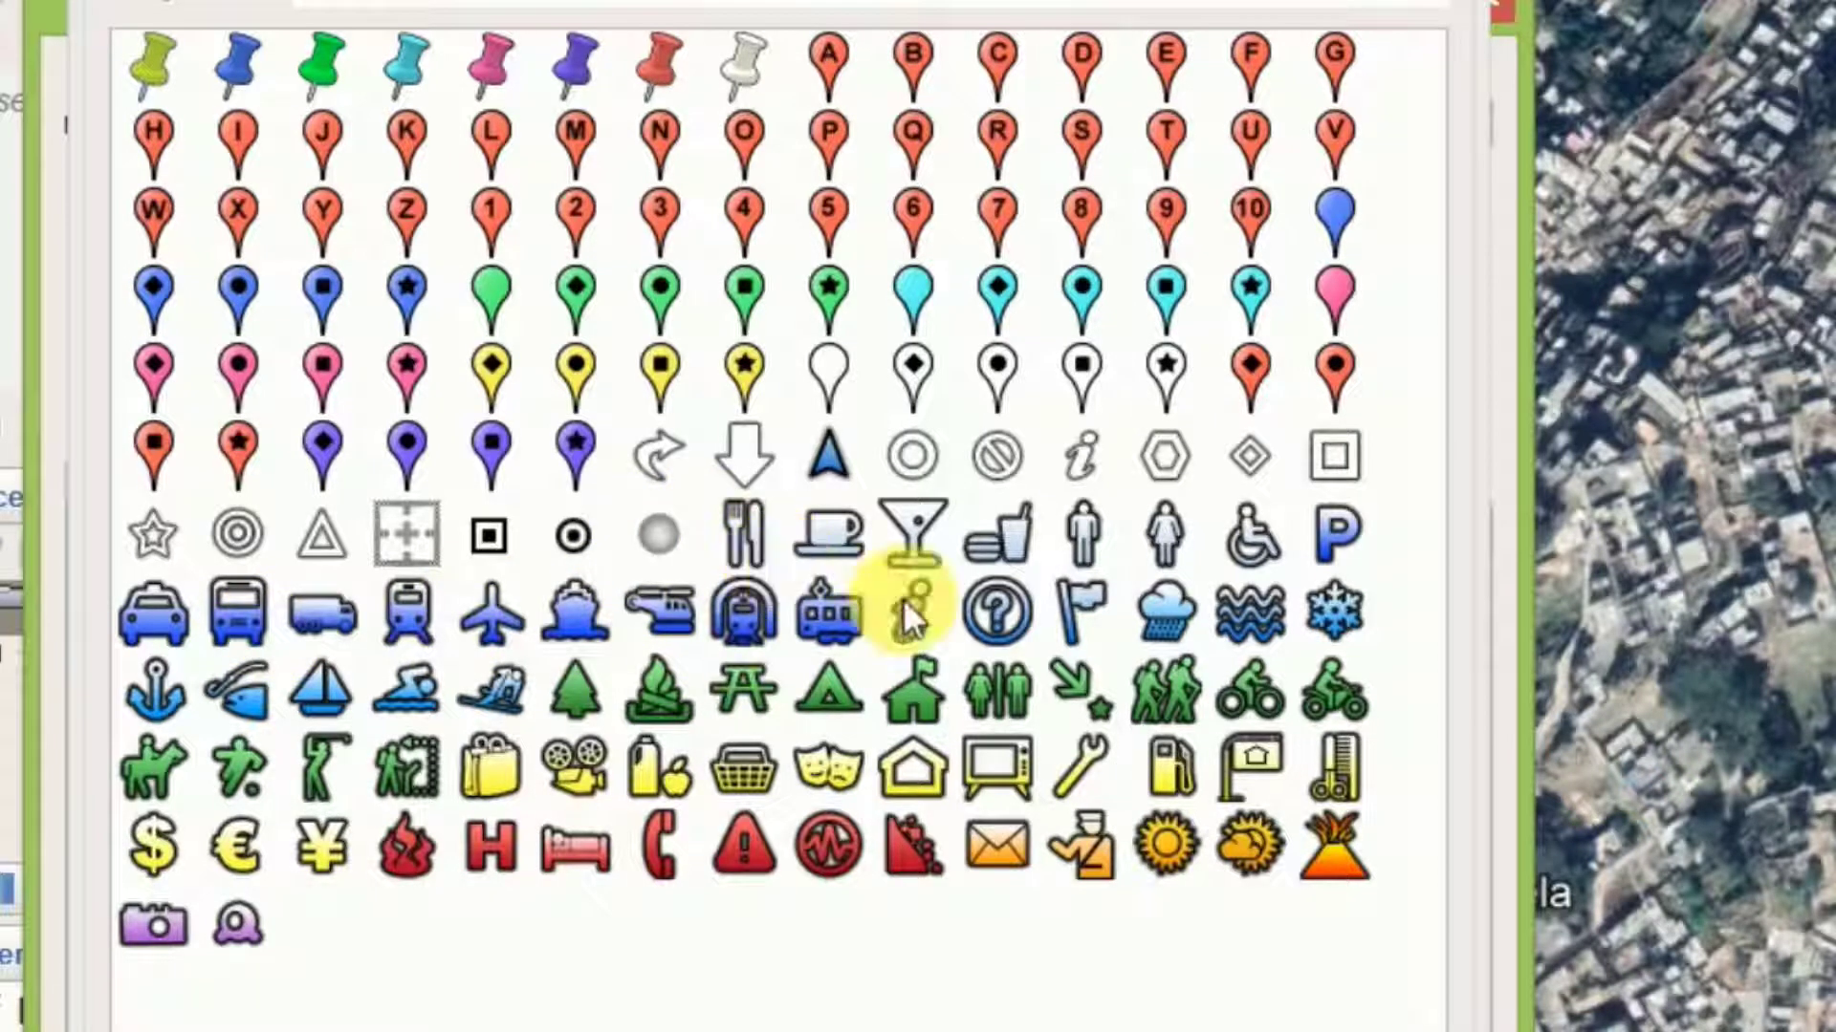
{"action": "left_click", "coordinate": [656, 531]}
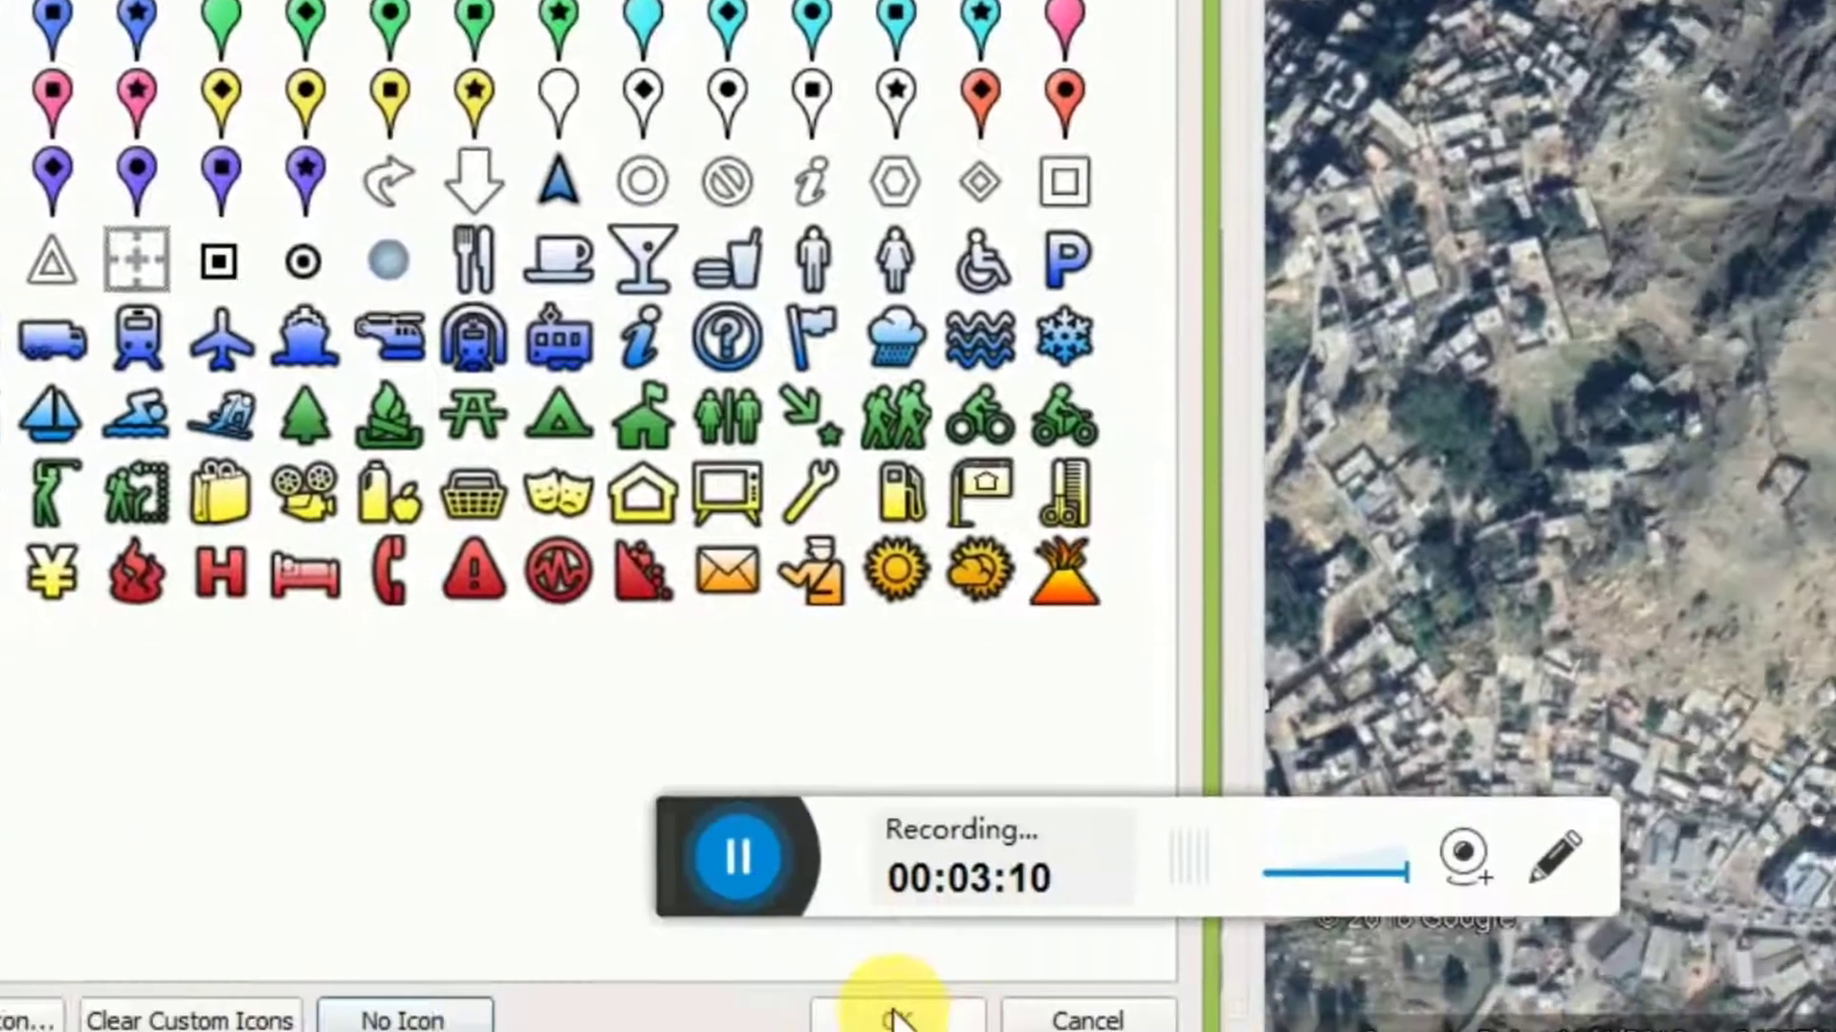
{"action": "left_click", "coordinate": [1157, 1031]}
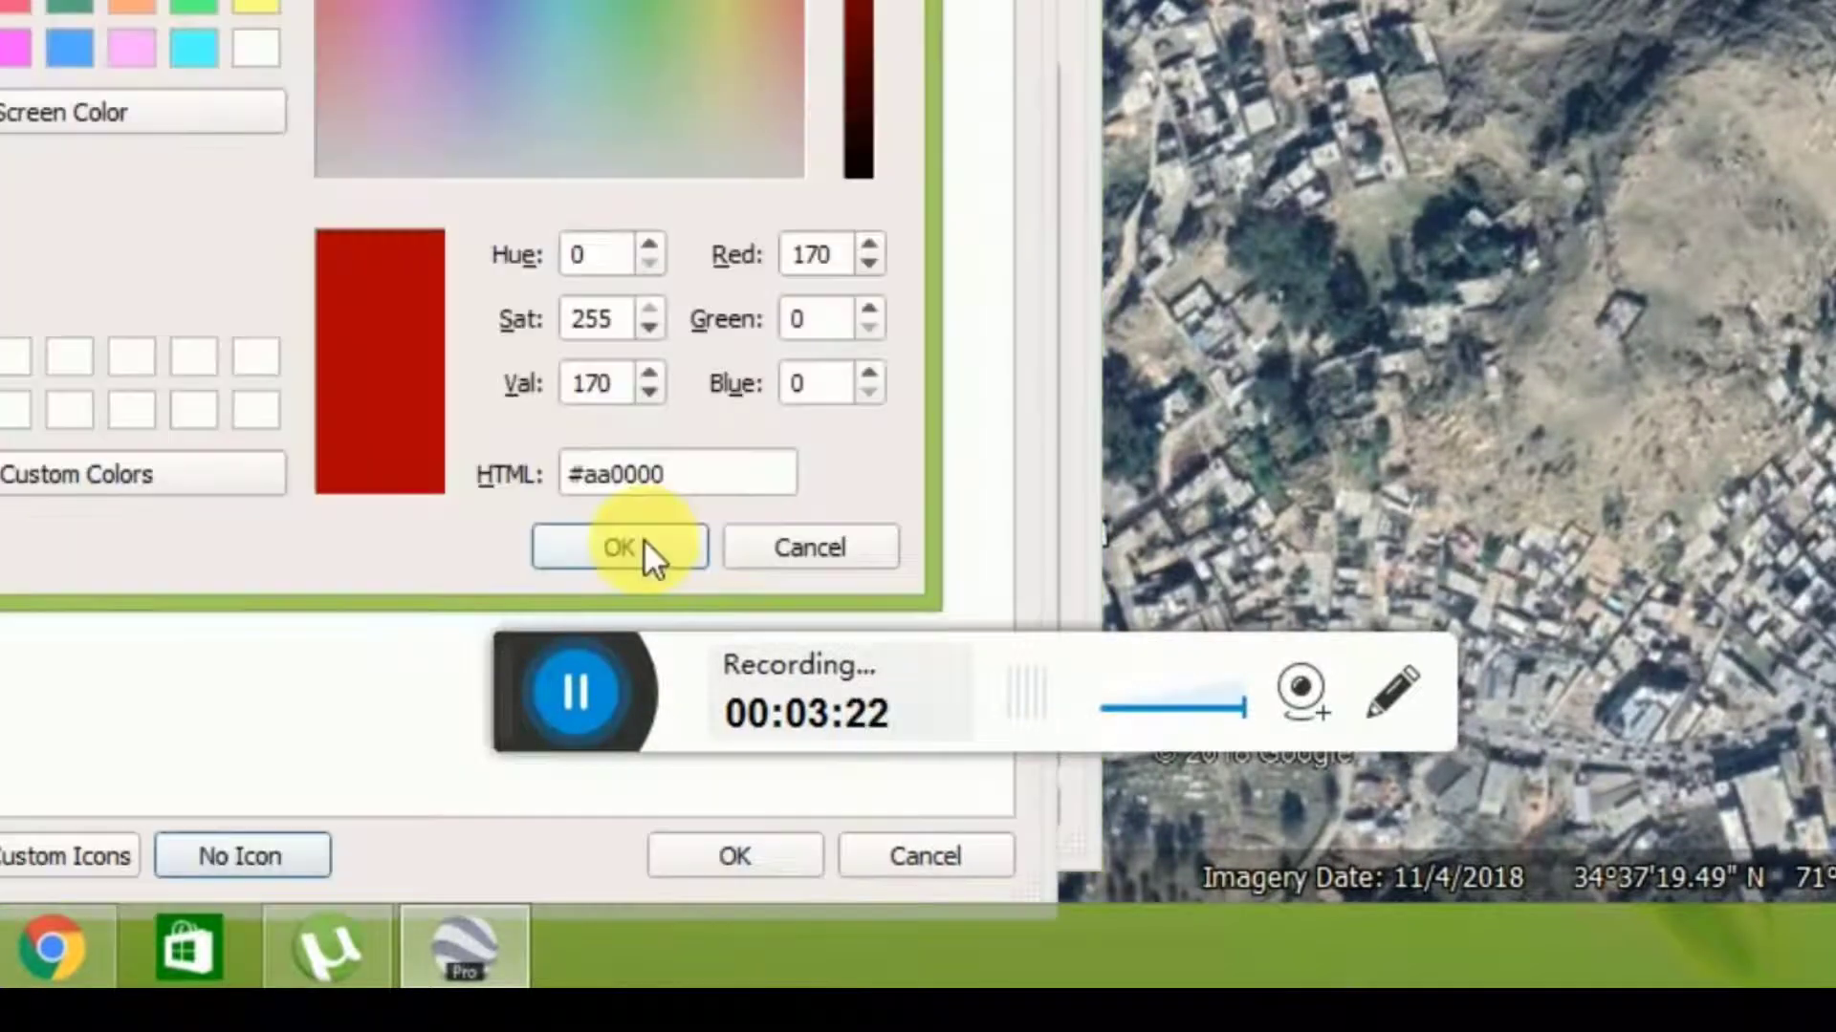
{"action": "left_click", "coordinate": [644, 539]}
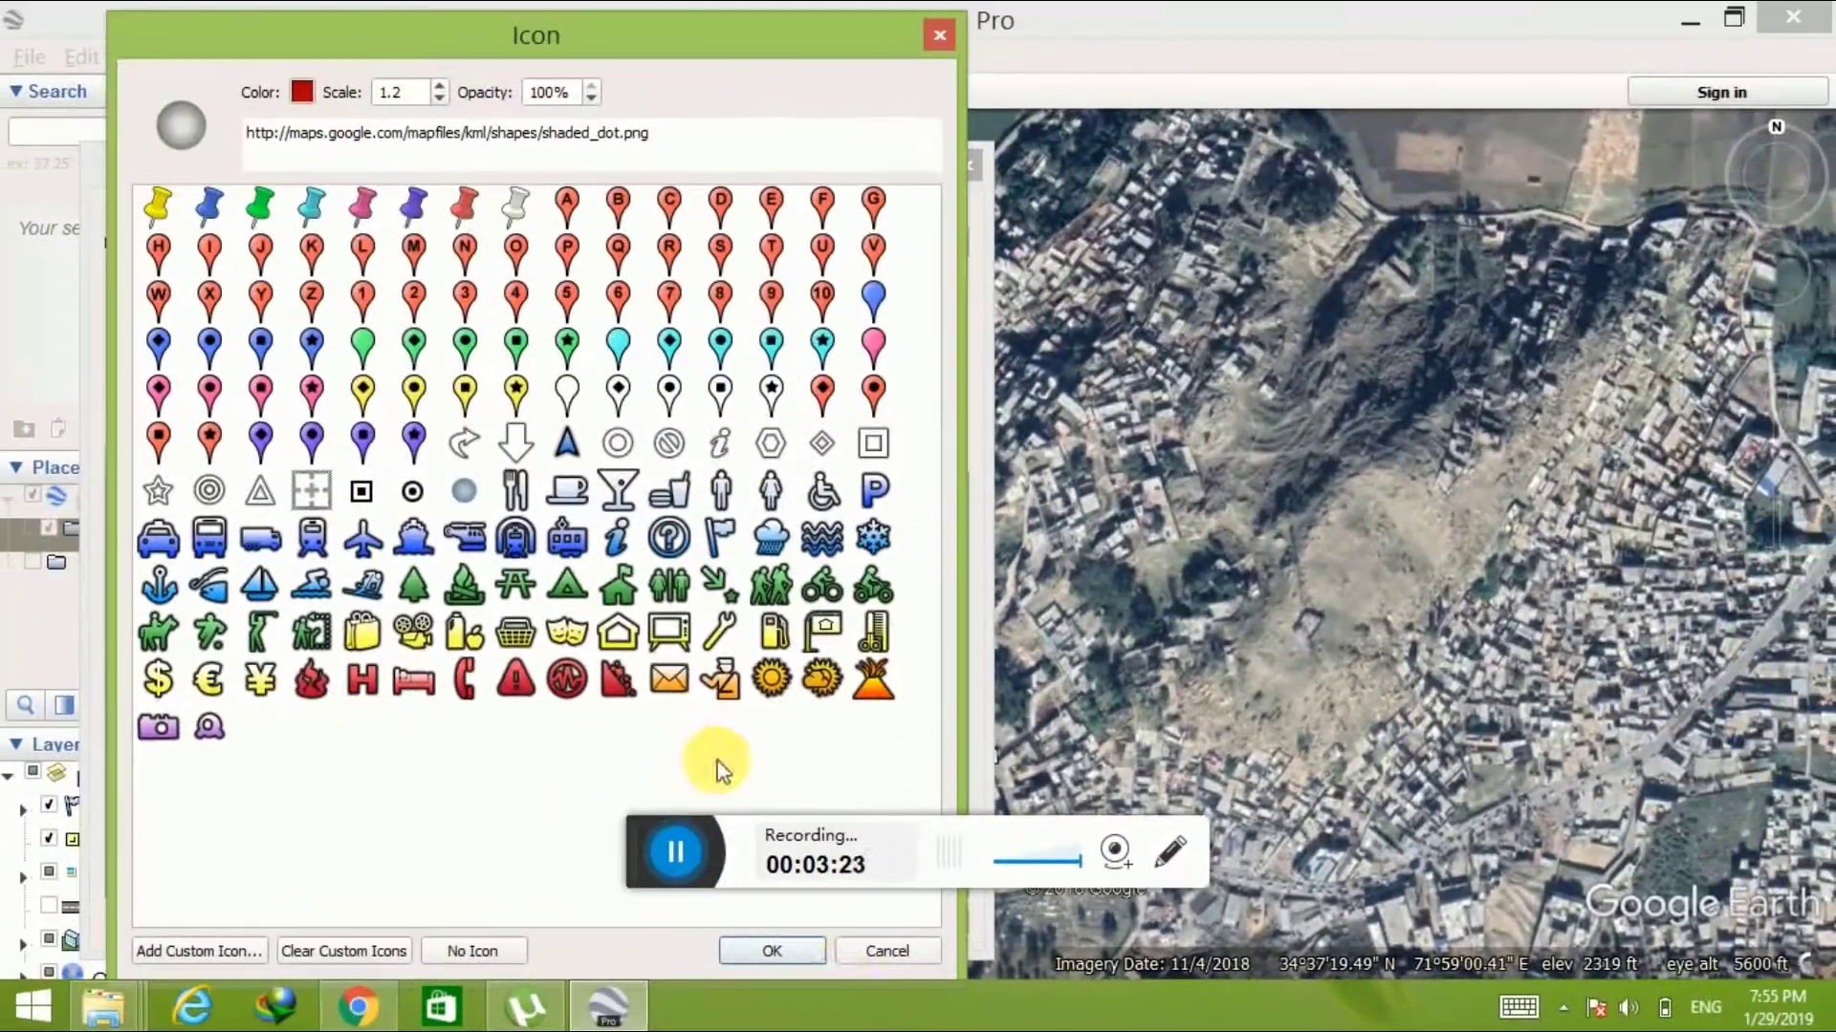
{"action": "left_click", "coordinate": [800, 954]}
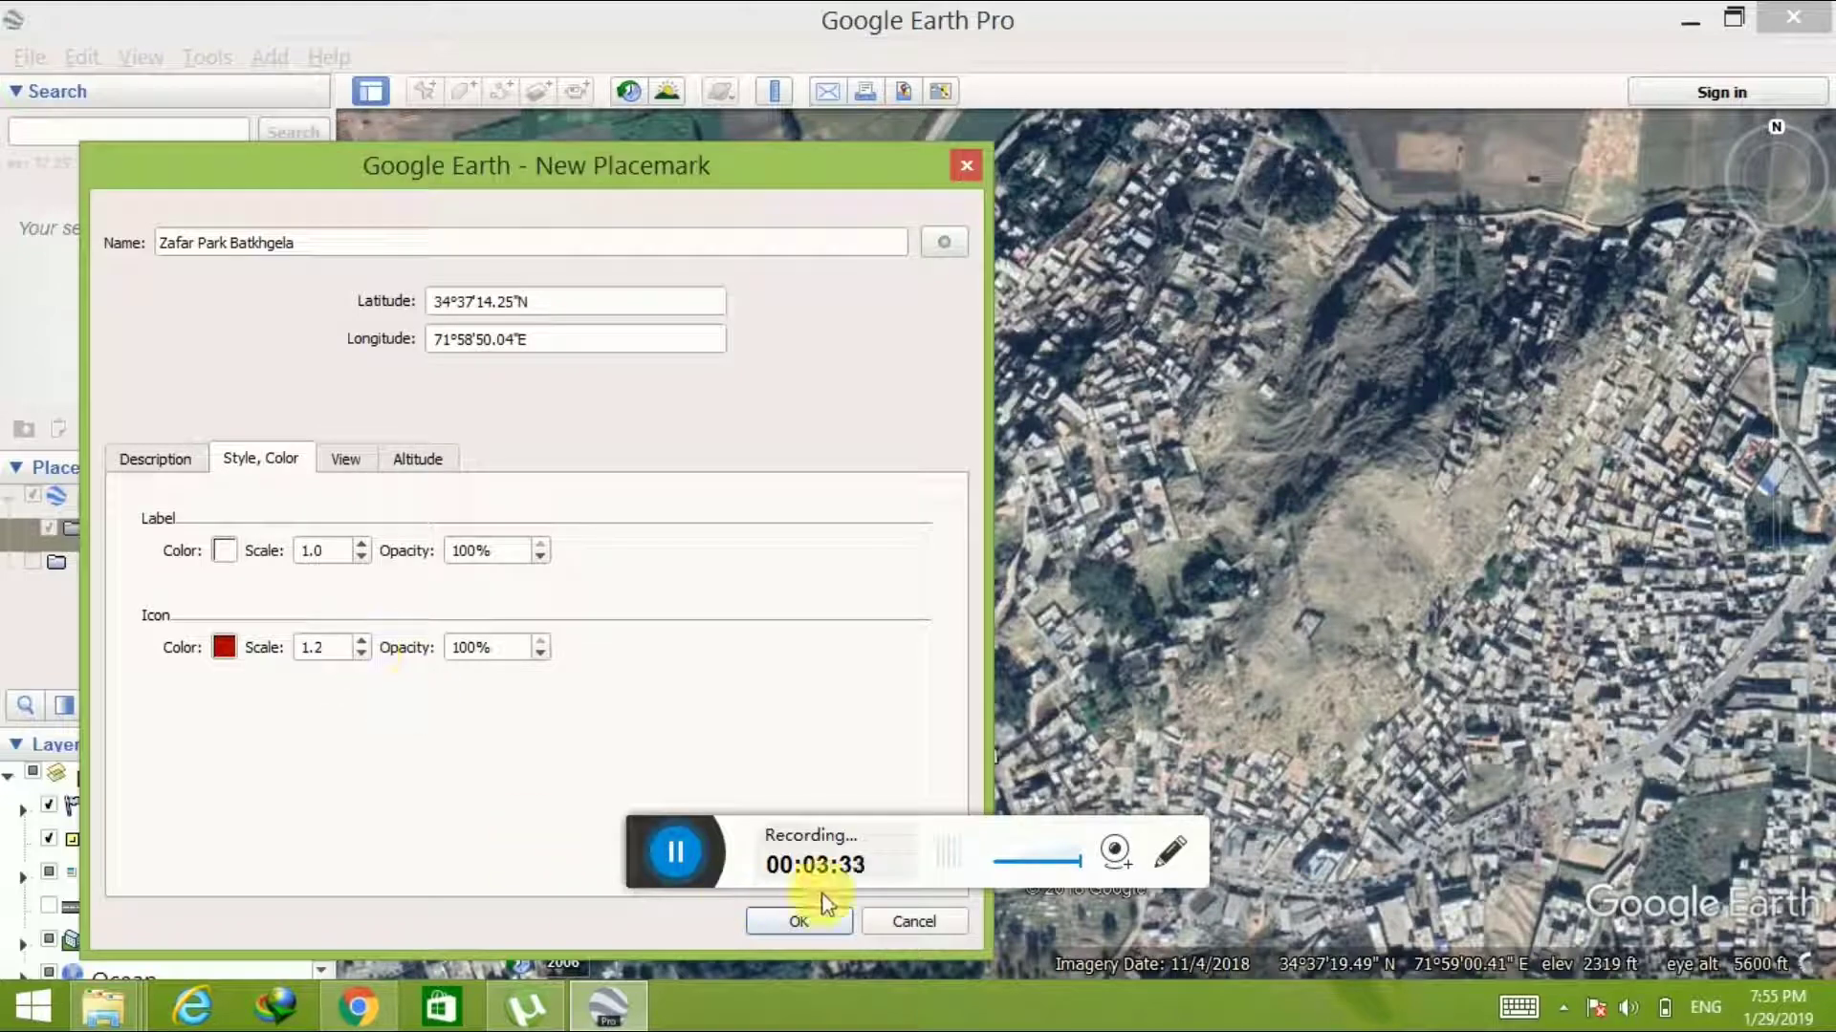
{"action": "left_click", "coordinate": [799, 921]}
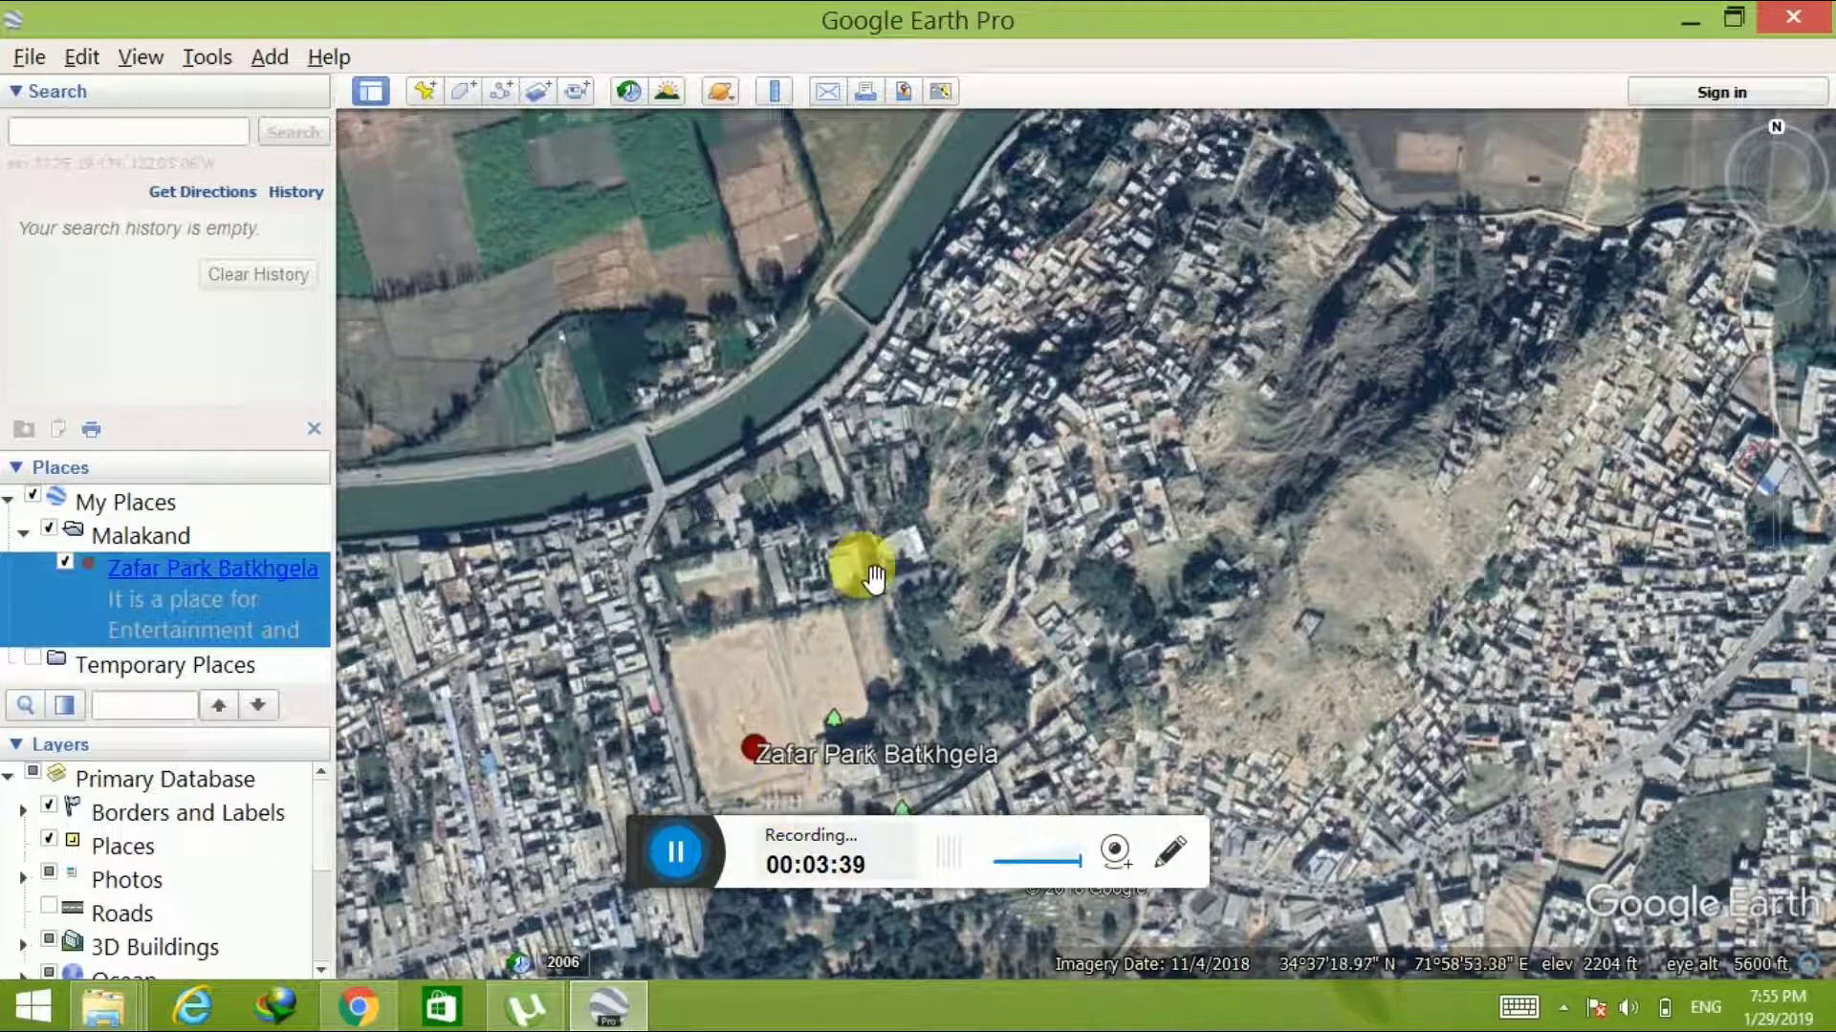
Add another placemark to the Malakand folder and position it at the canal headworks by the river, about 34°37'34"N, 71°58'58"E
{"action": "right_click", "coordinate": [158, 528]}
{"action": "mouse_move", "coordinate": [244, 543]}
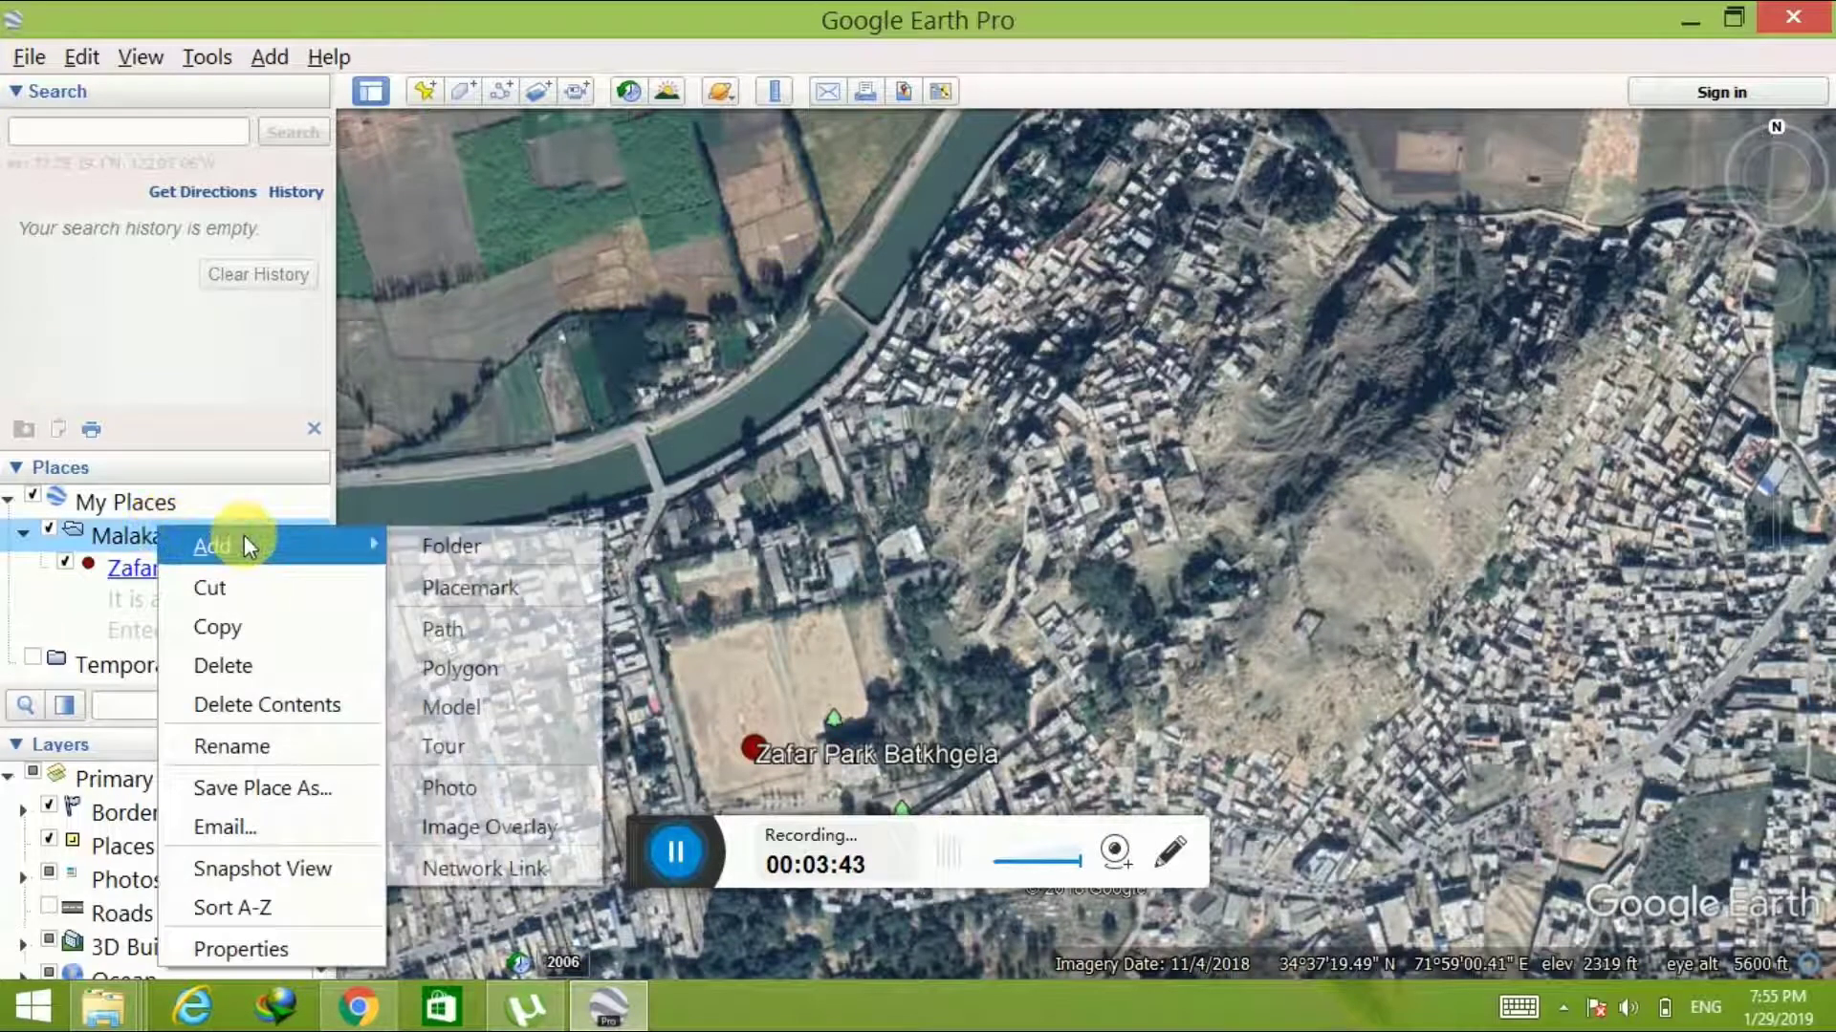
{"action": "left_click", "coordinate": [438, 587]}
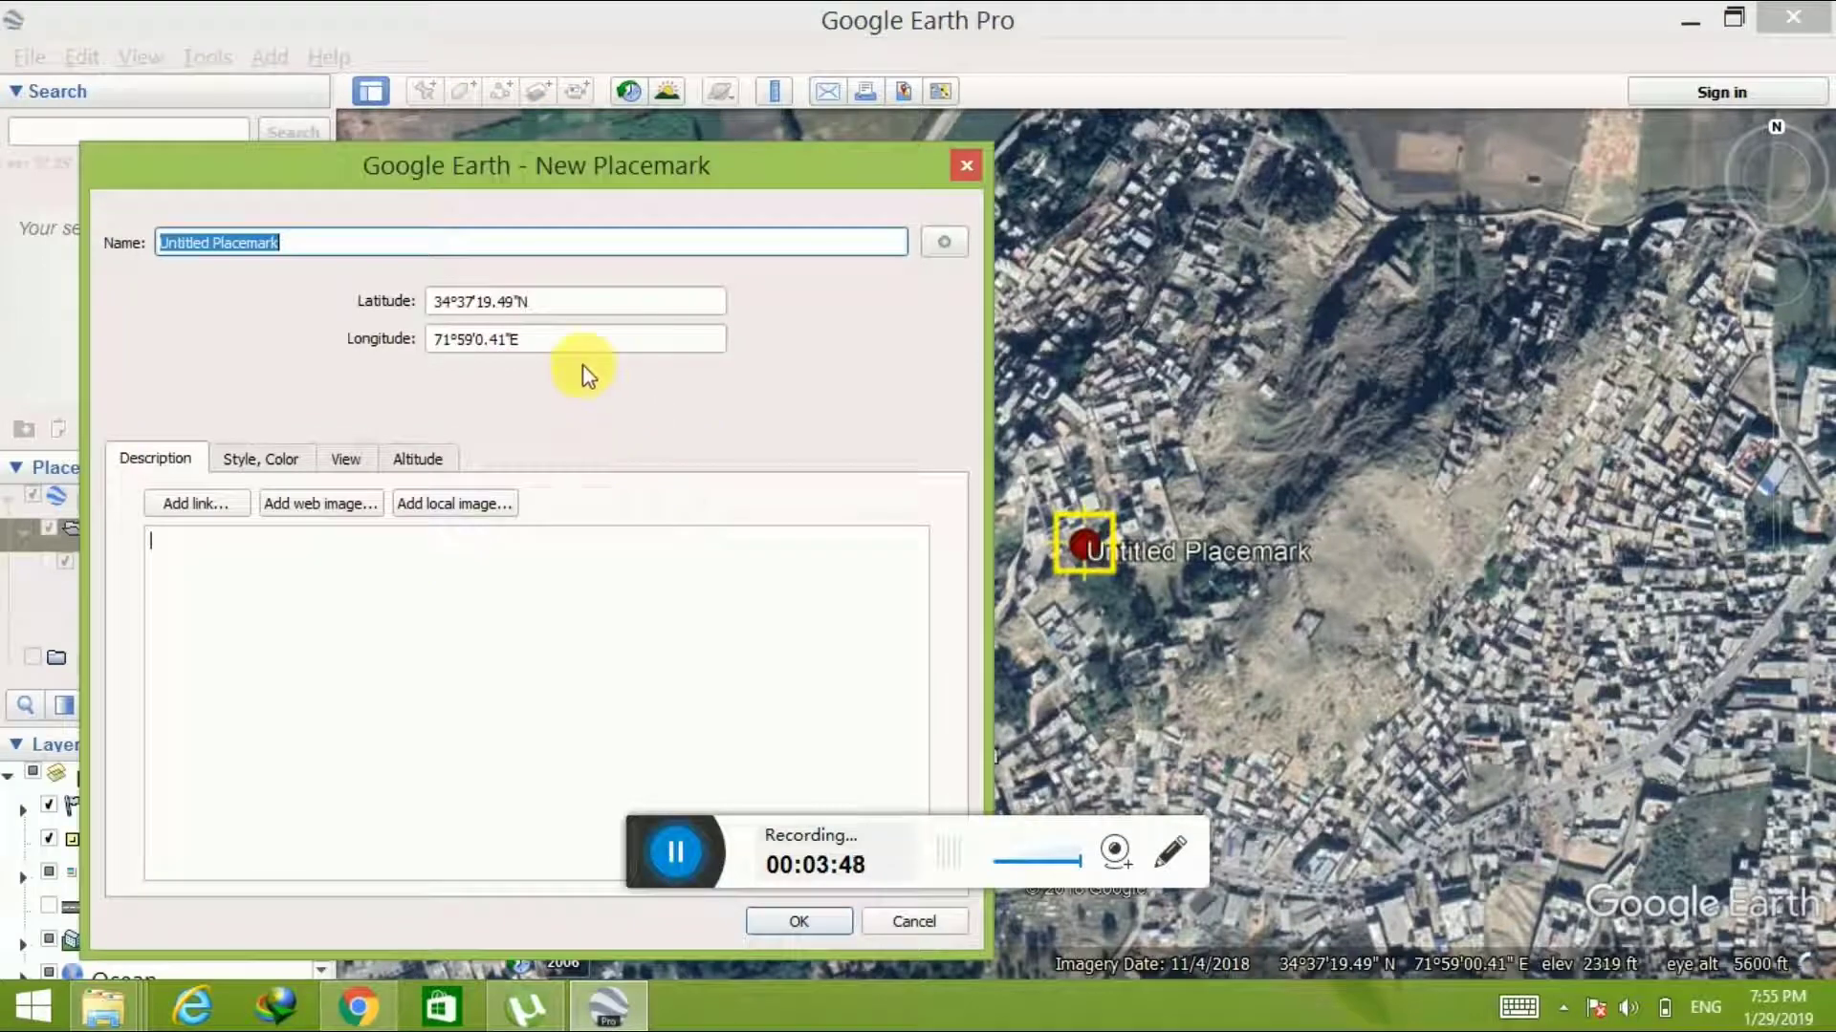
{"action": "left_click_drag", "start_coordinate": [1230, 492], "coordinate": [1384, 631]}
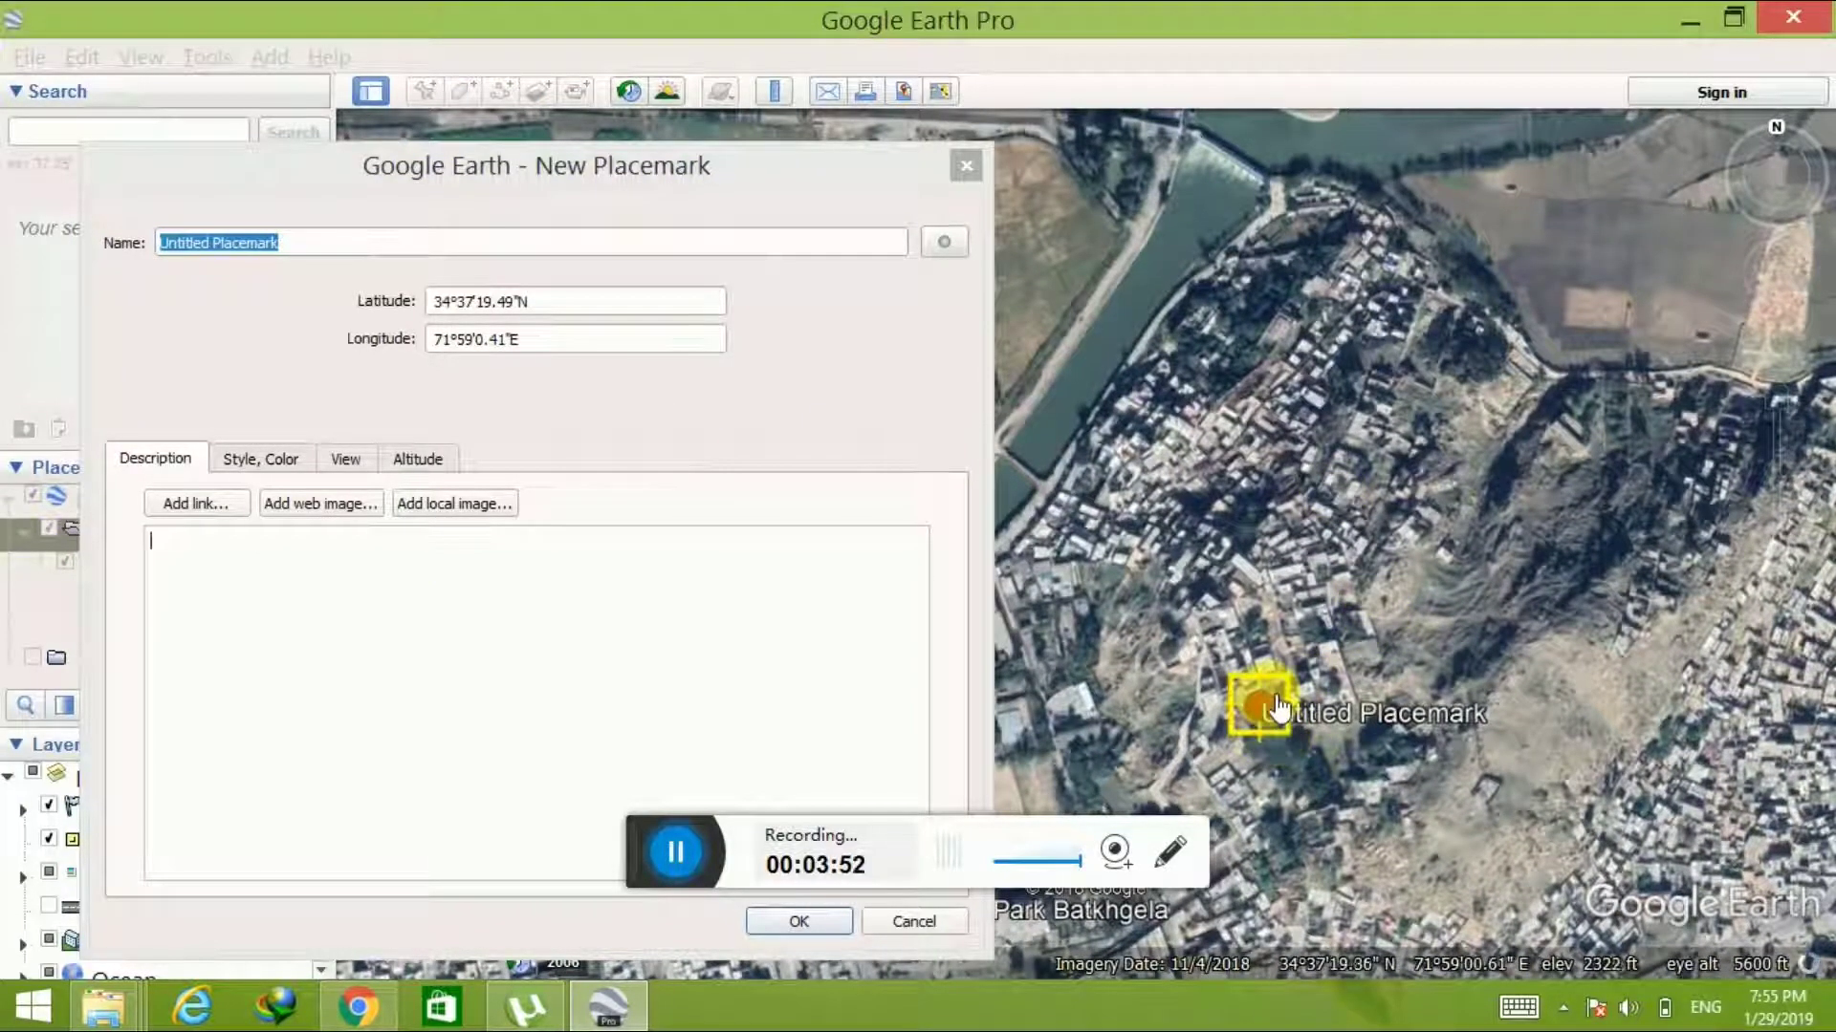
{"action": "left_click_drag", "start_coordinate": [1279, 709], "coordinate": [1250, 175]}
{"action": "left_click_drag", "start_coordinate": [1249, 175], "coordinate": [1307, 198]}
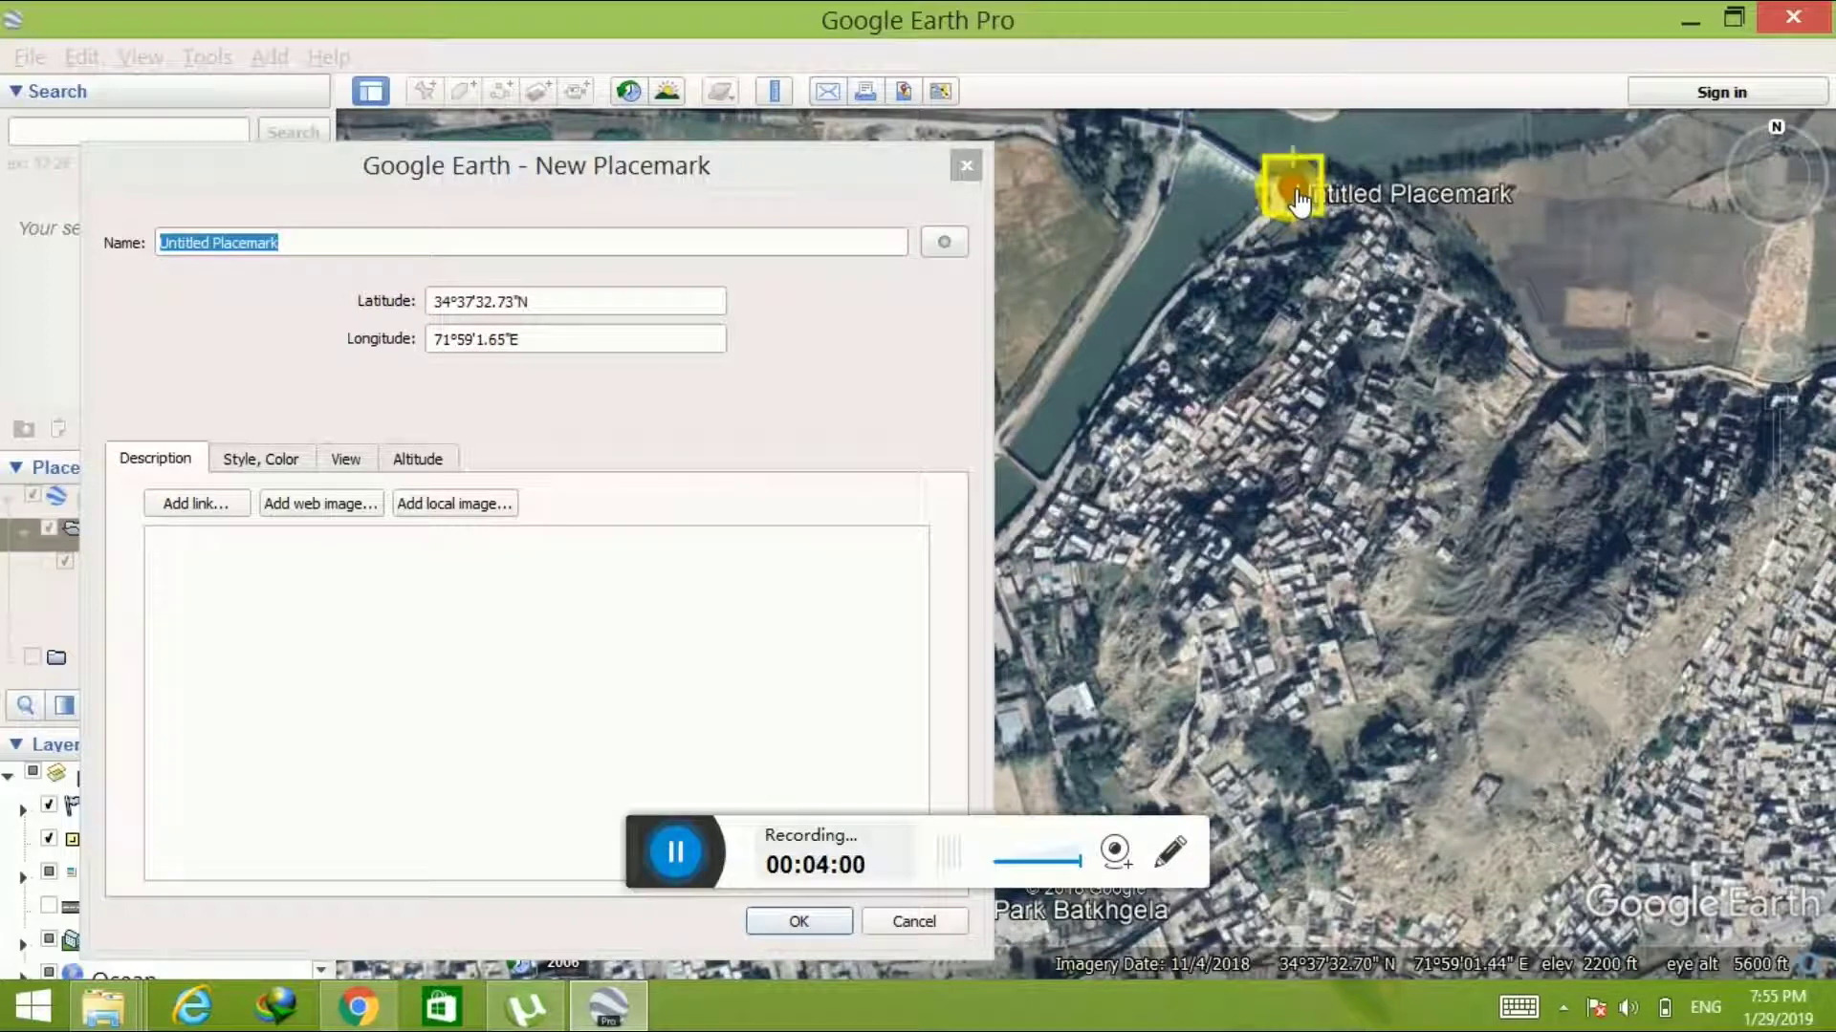
{"action": "left_click_drag", "start_coordinate": [1208, 295], "coordinate": [1266, 450]}
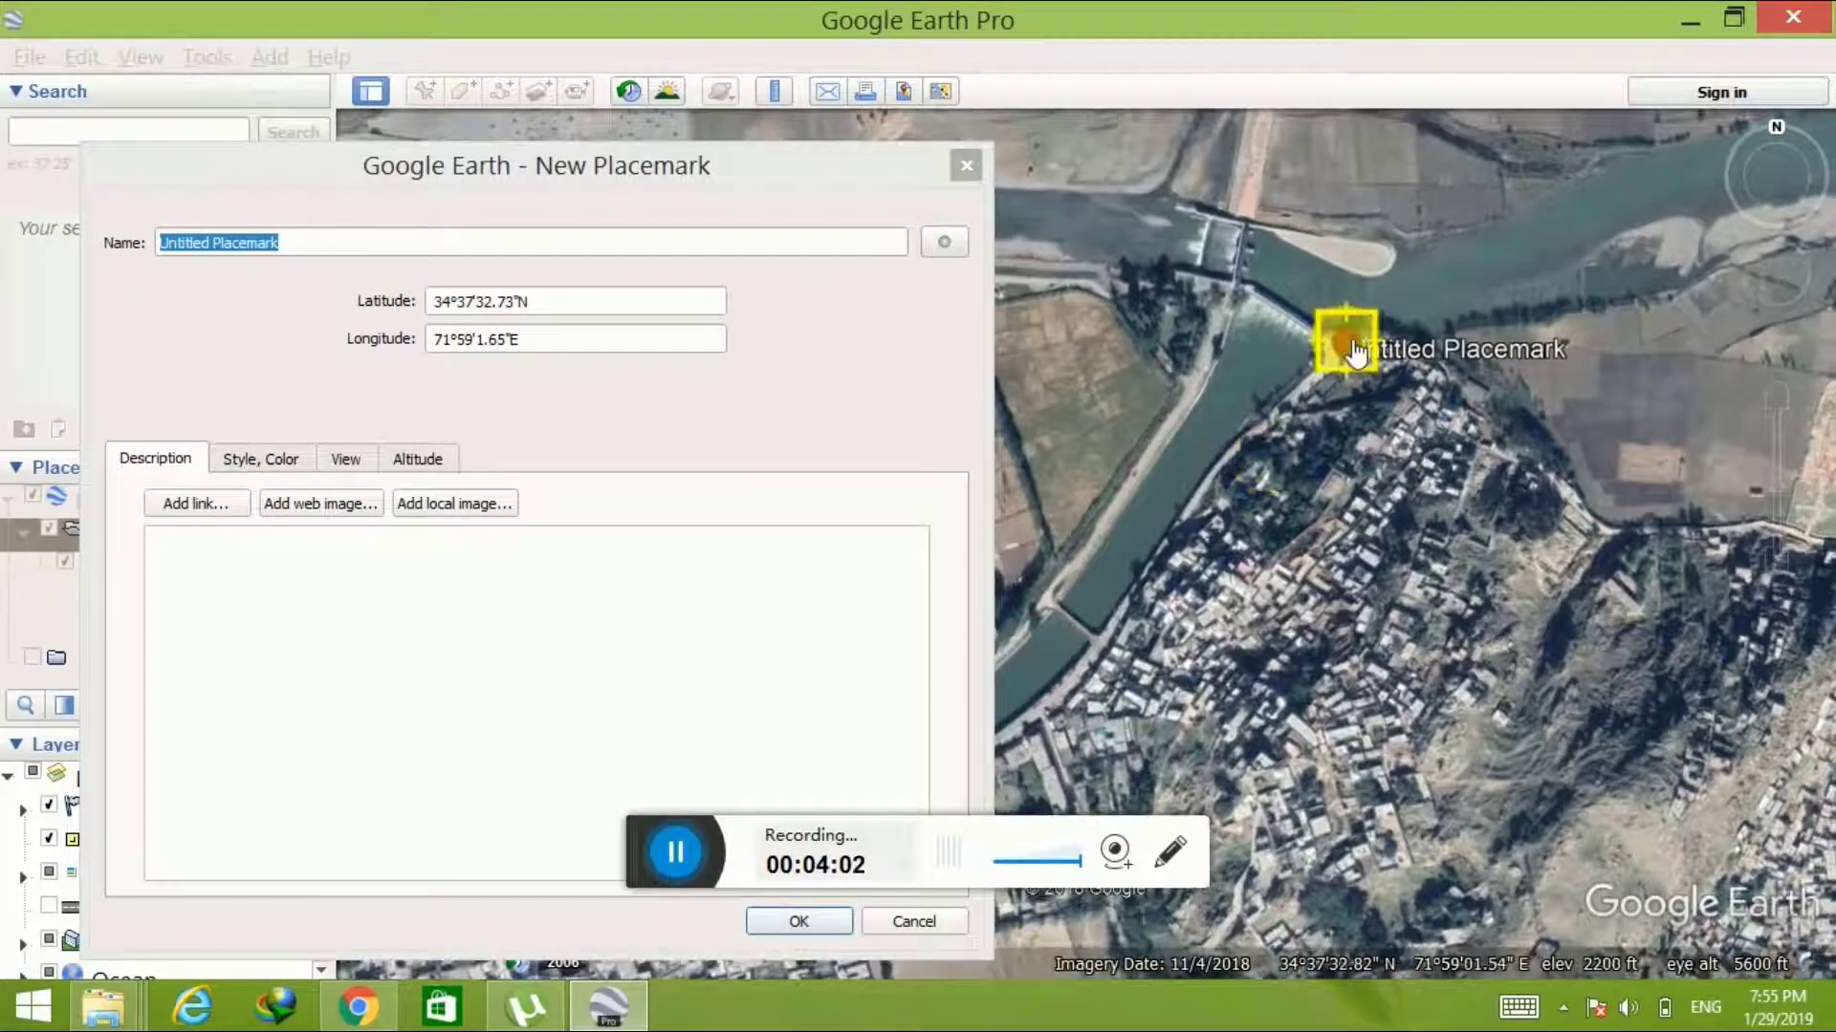
{"action": "left_click_drag", "start_coordinate": [1356, 352], "coordinate": [1244, 297]}
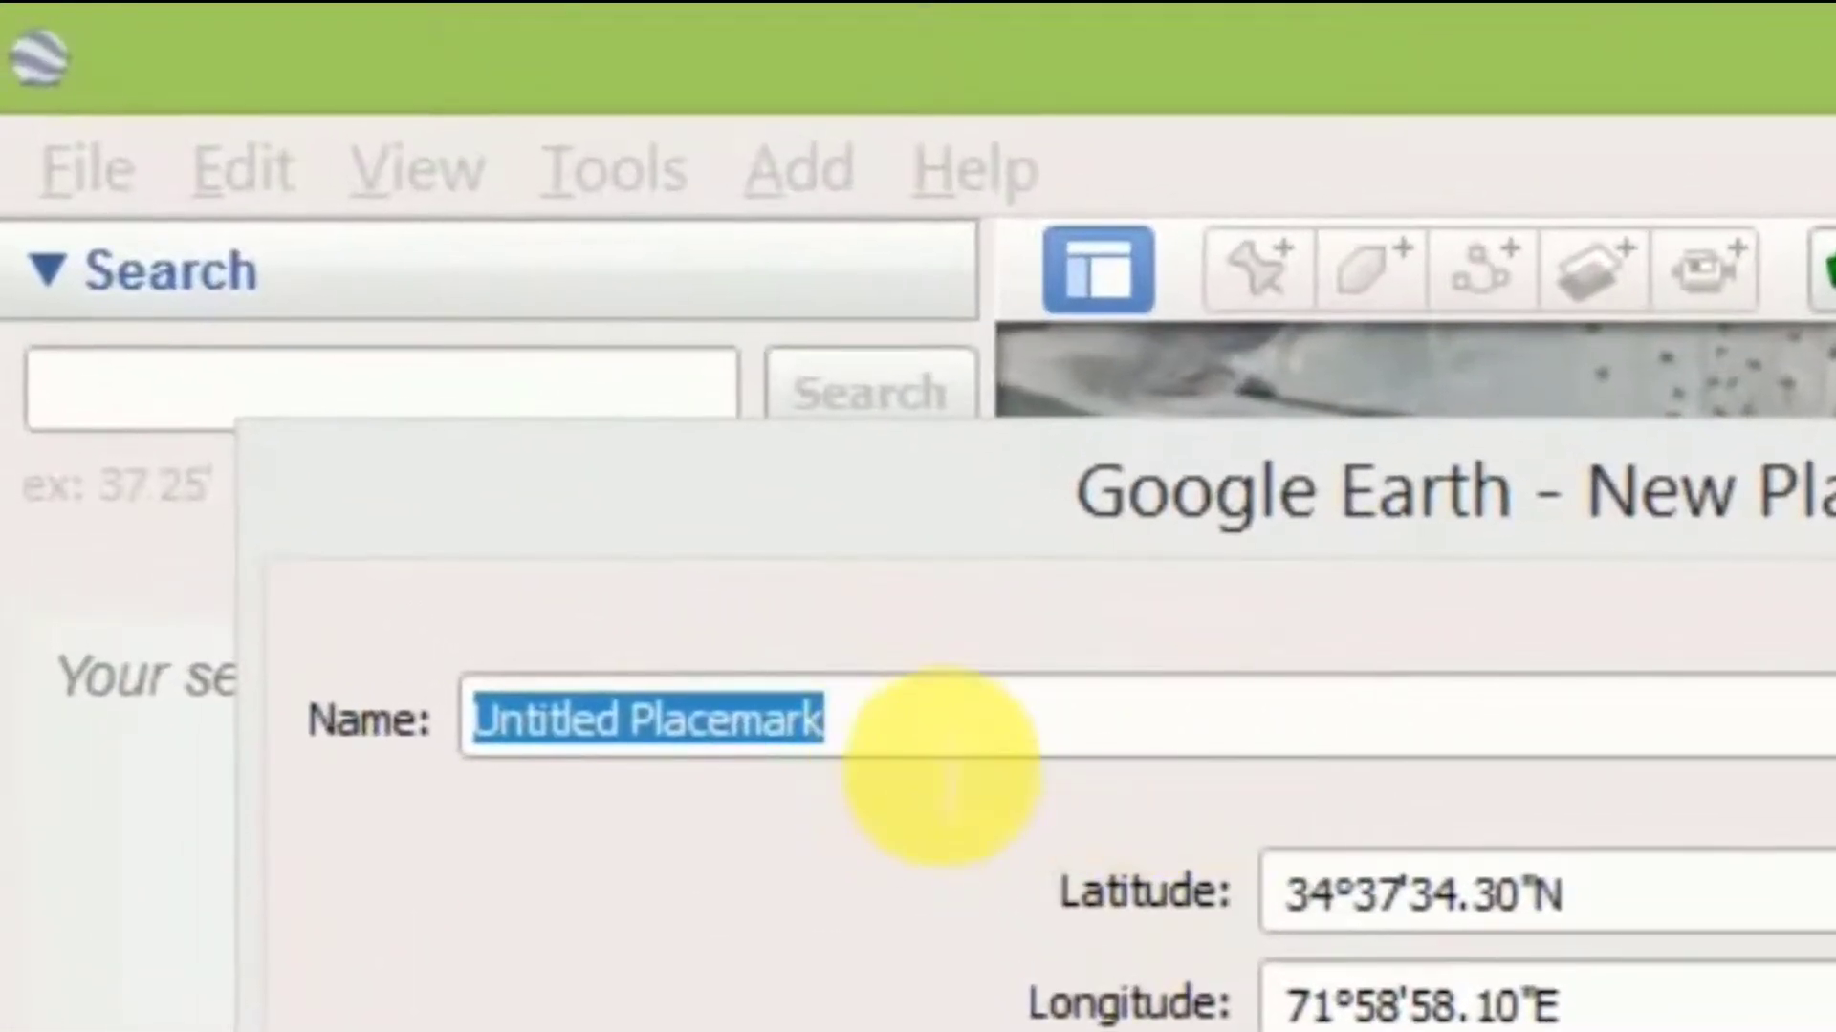
Name the new placemark "Amandara Head Works"
{"action": "left_click", "coordinate": [949, 755]}
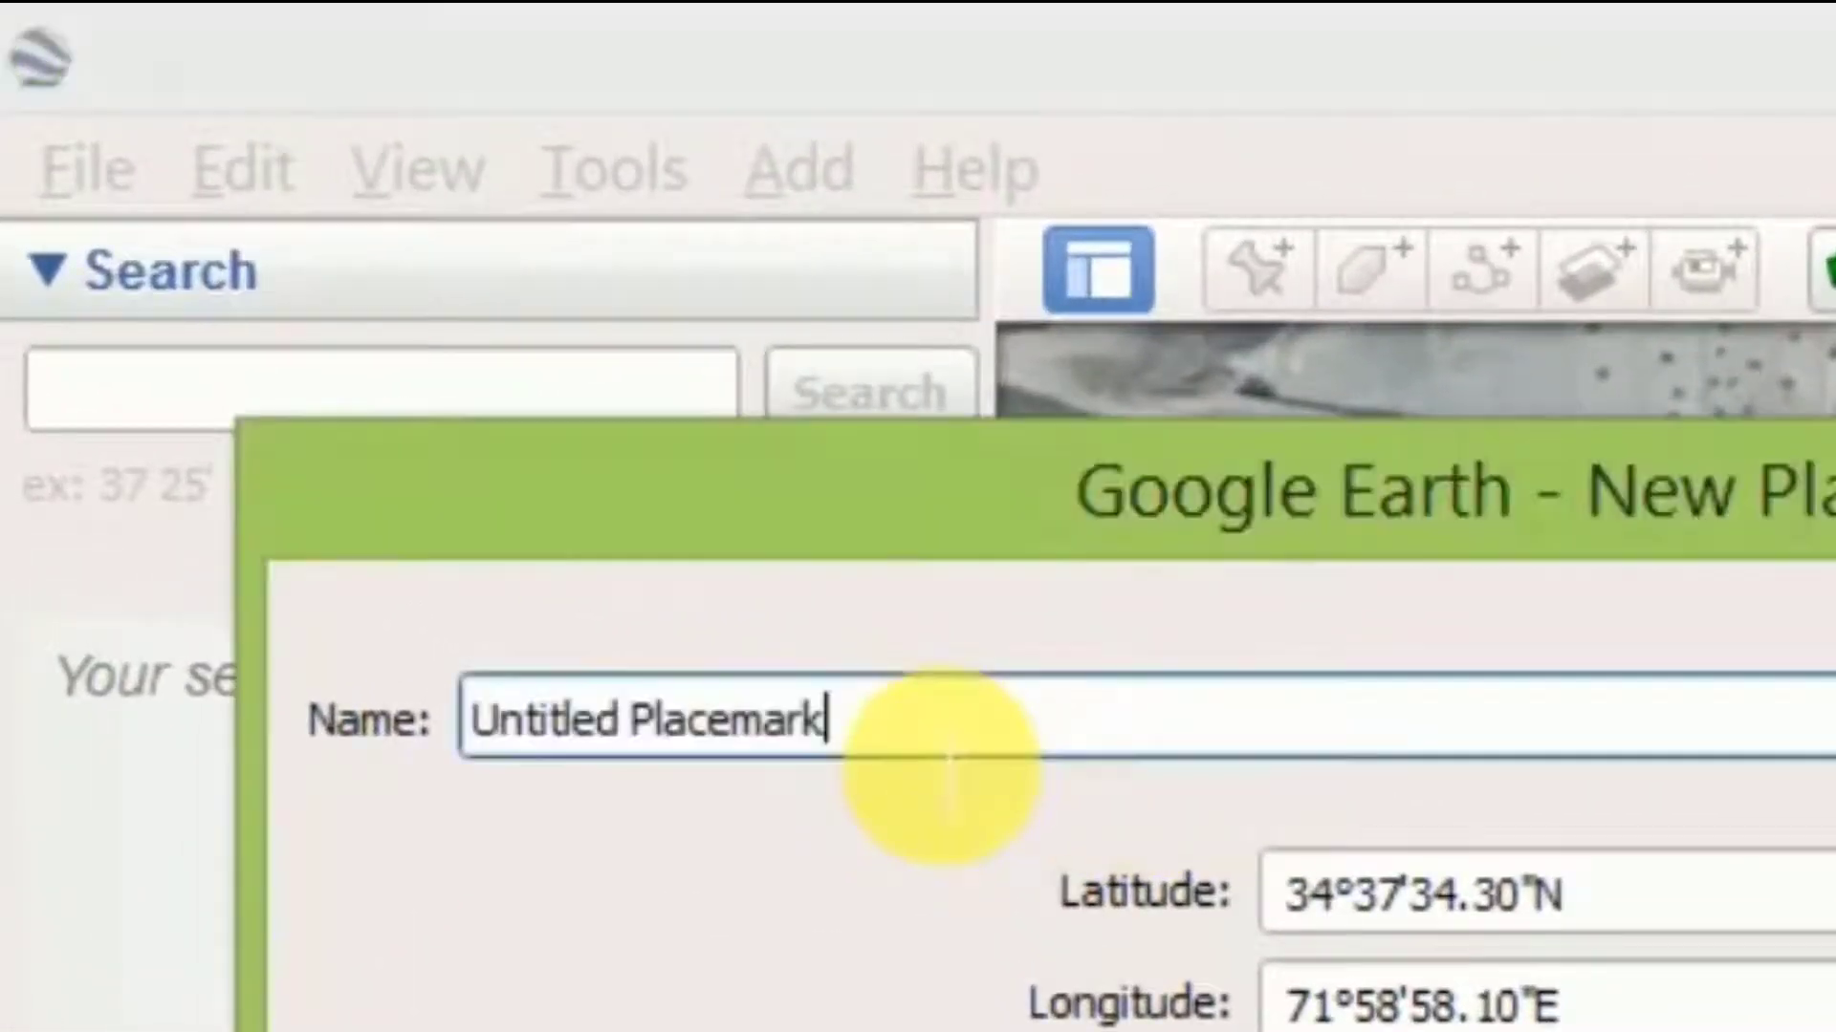
{"action": "key", "text": "BackSpace"}
{"action": "key", "text": "BackSpace"}
{"action": "key", "text": "BackSpace"}
{"action": "key", "text": "BackSpace"}
{"action": "key", "text": "BackSpace"}
{"action": "key", "text": "BackSpace"}
{"action": "key", "text": "BackSpace"}
{"action": "key", "text": "BackSpace"}
{"action": "key", "text": "BackSpace"}
{"action": "key", "text": "BackSpace"}
{"action": "key", "text": "BackSpace"}
{"action": "key", "text": "BackSpace"}
{"action": "key", "text": "BackSpace"}
{"action": "key", "text": "BackSpace"}
{"action": "key", "text": "BackSpace"}
{"action": "key", "text": "BackSpace"}
{"action": "key", "text": "BackSpace"}
{"action": "key", "text": "BackSpace"}
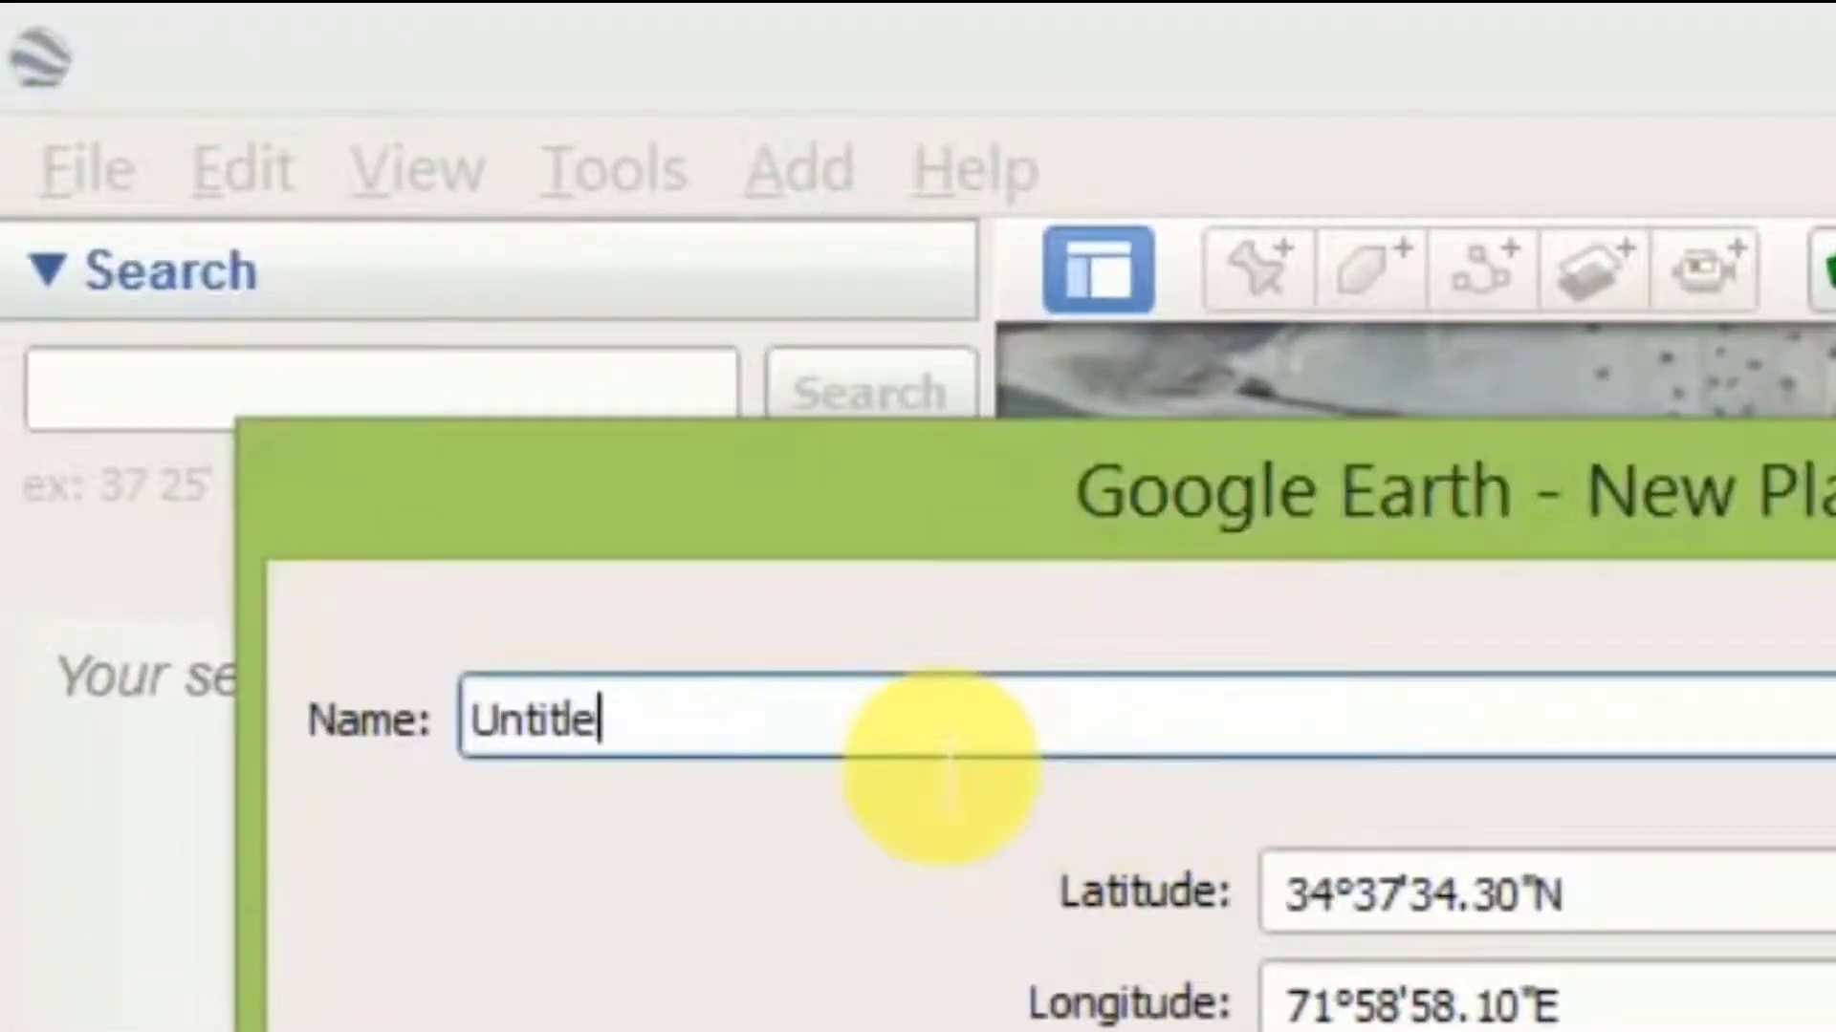
{"action": "type", "text": "Aman"}
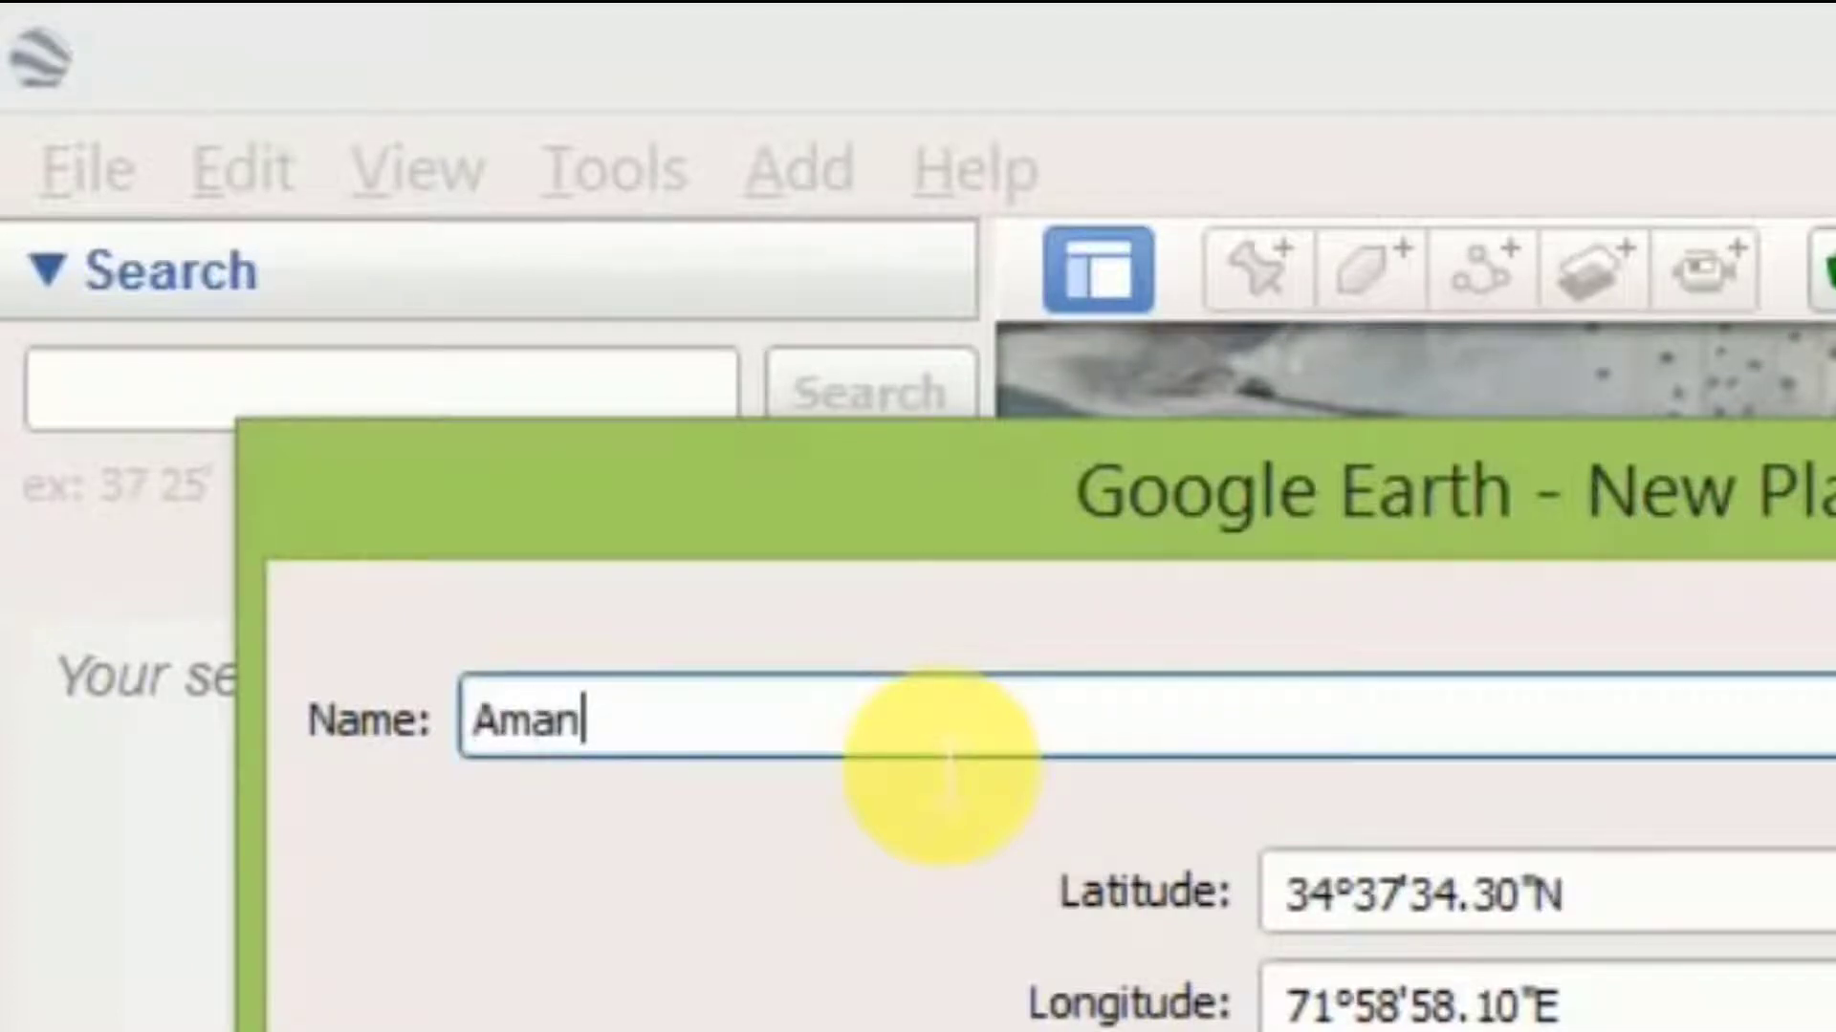
{"action": "type", "text": "dara "}
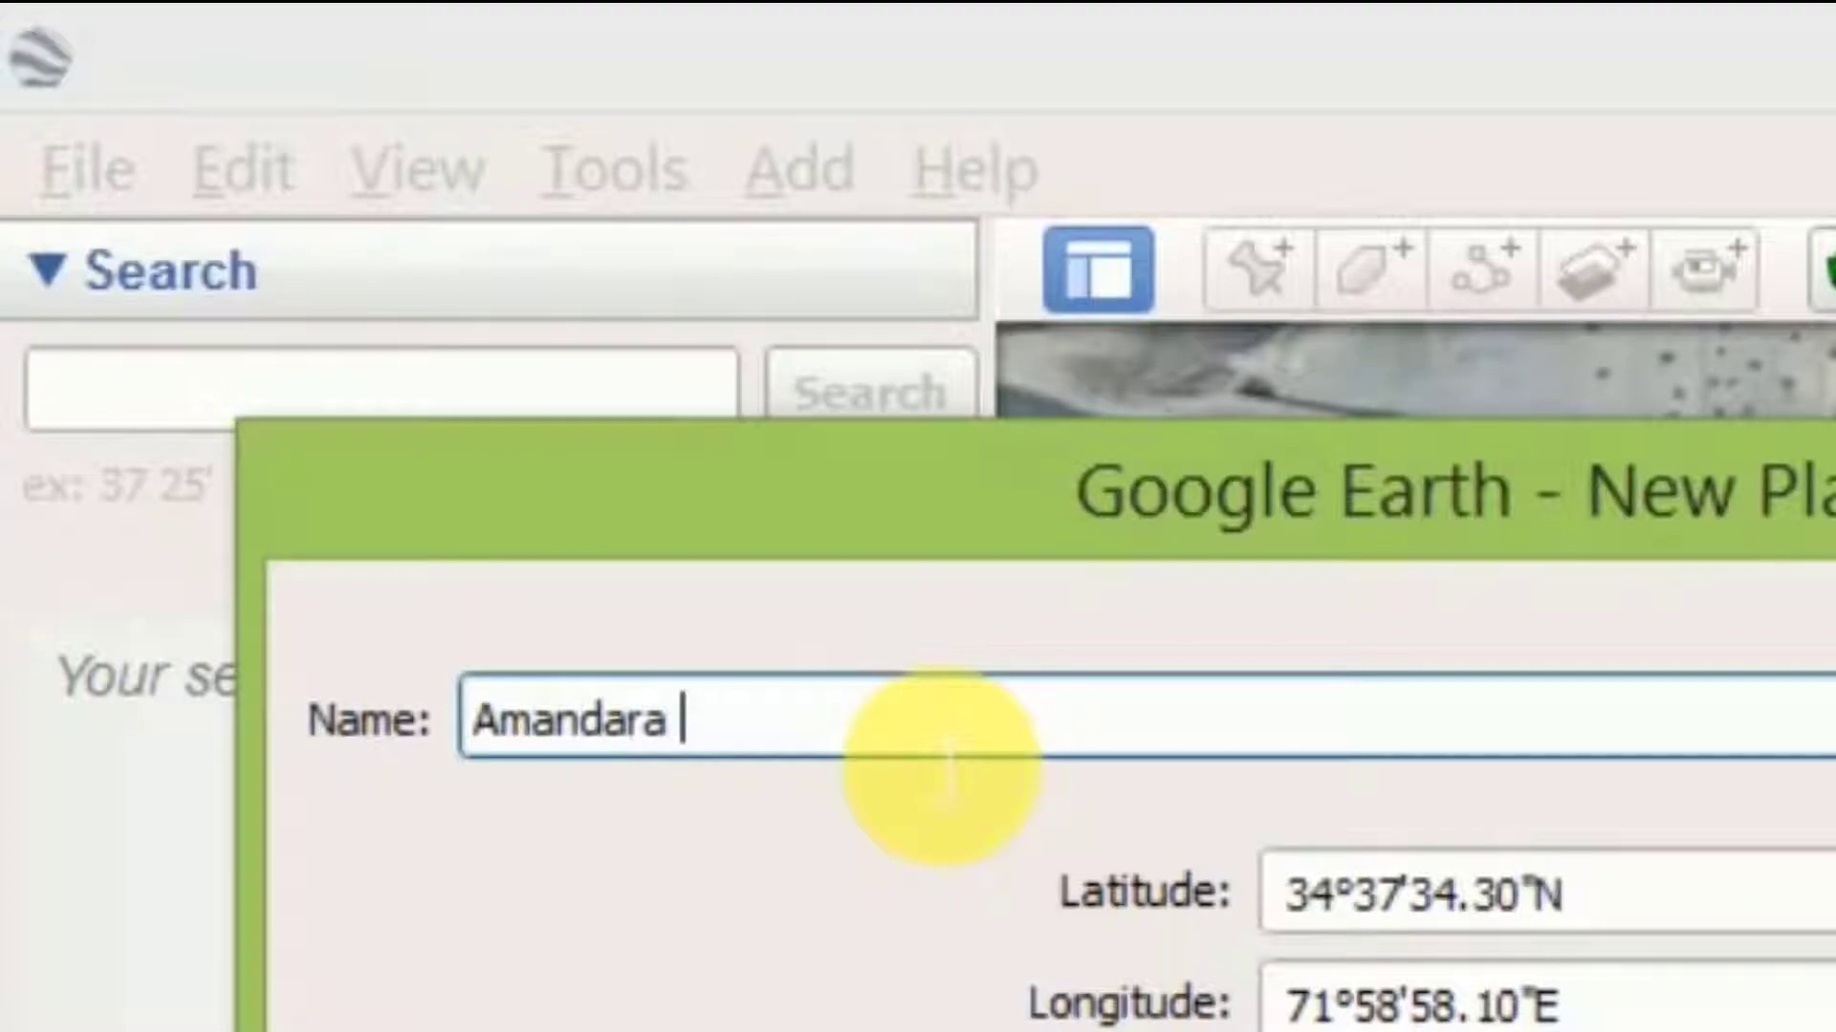
{"action": "type", "text": "Head"}
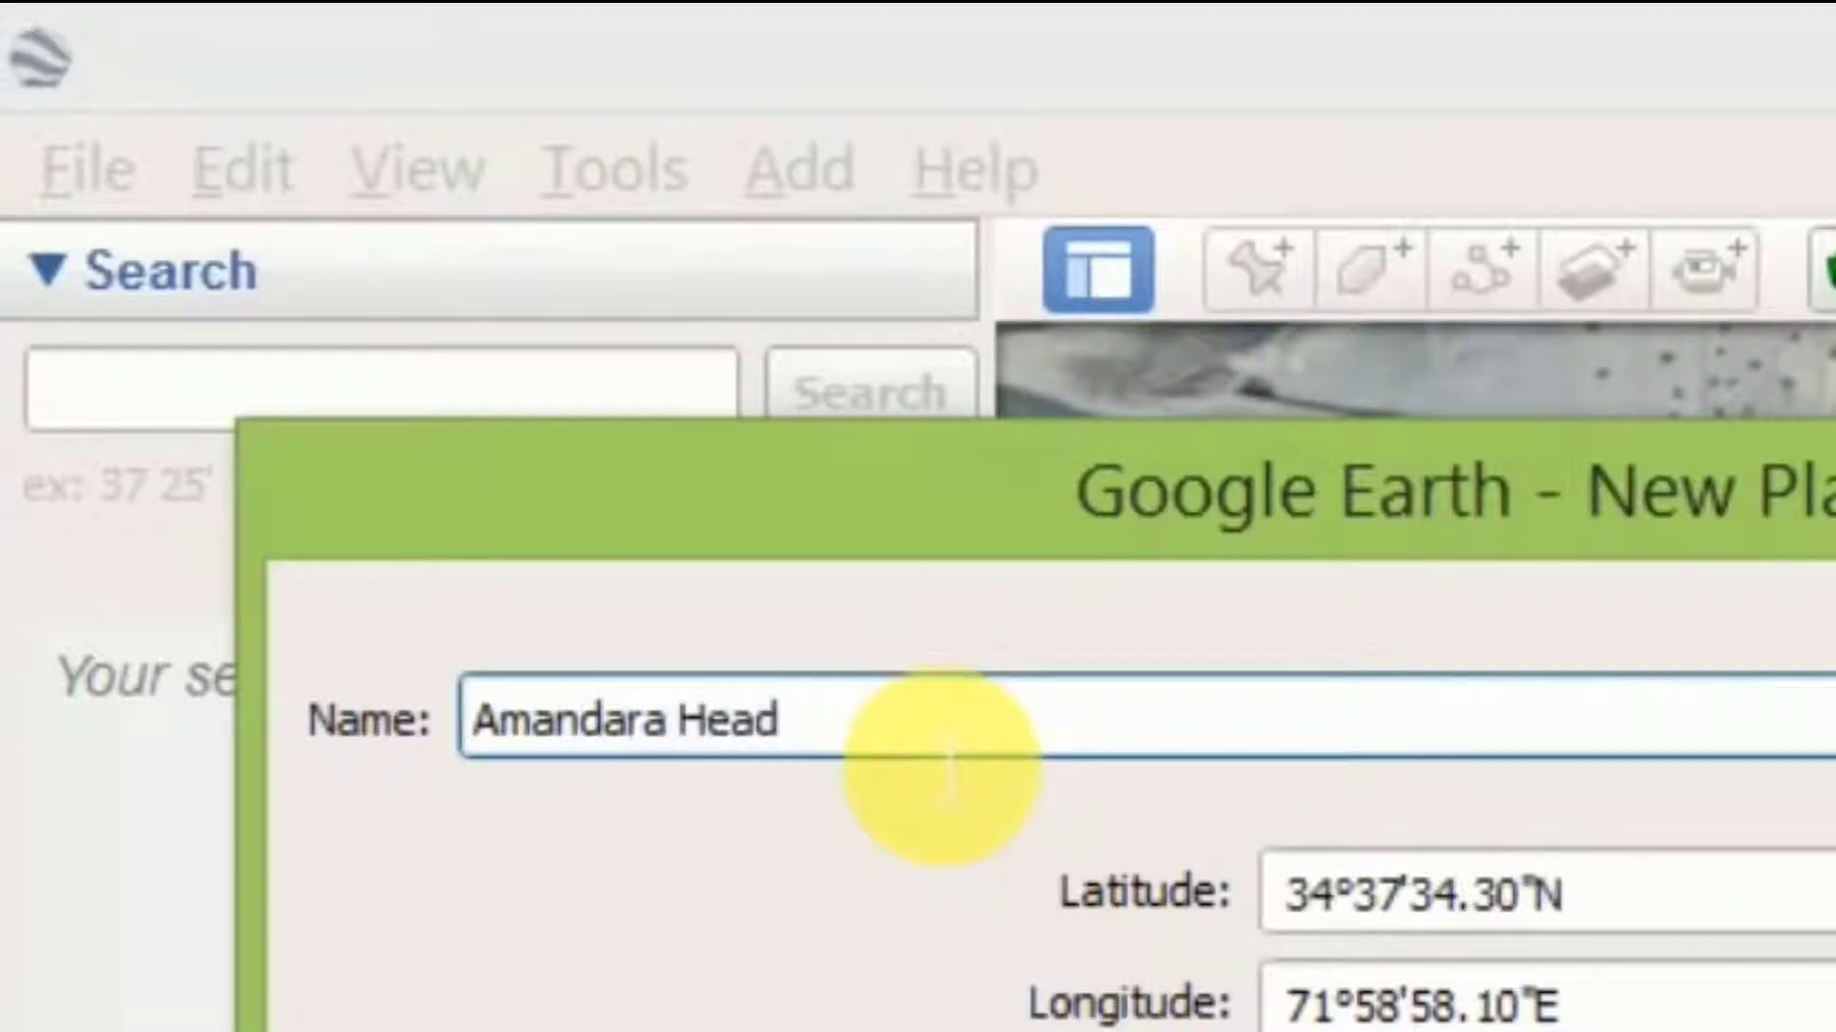
{"action": "type", "text": " W"}
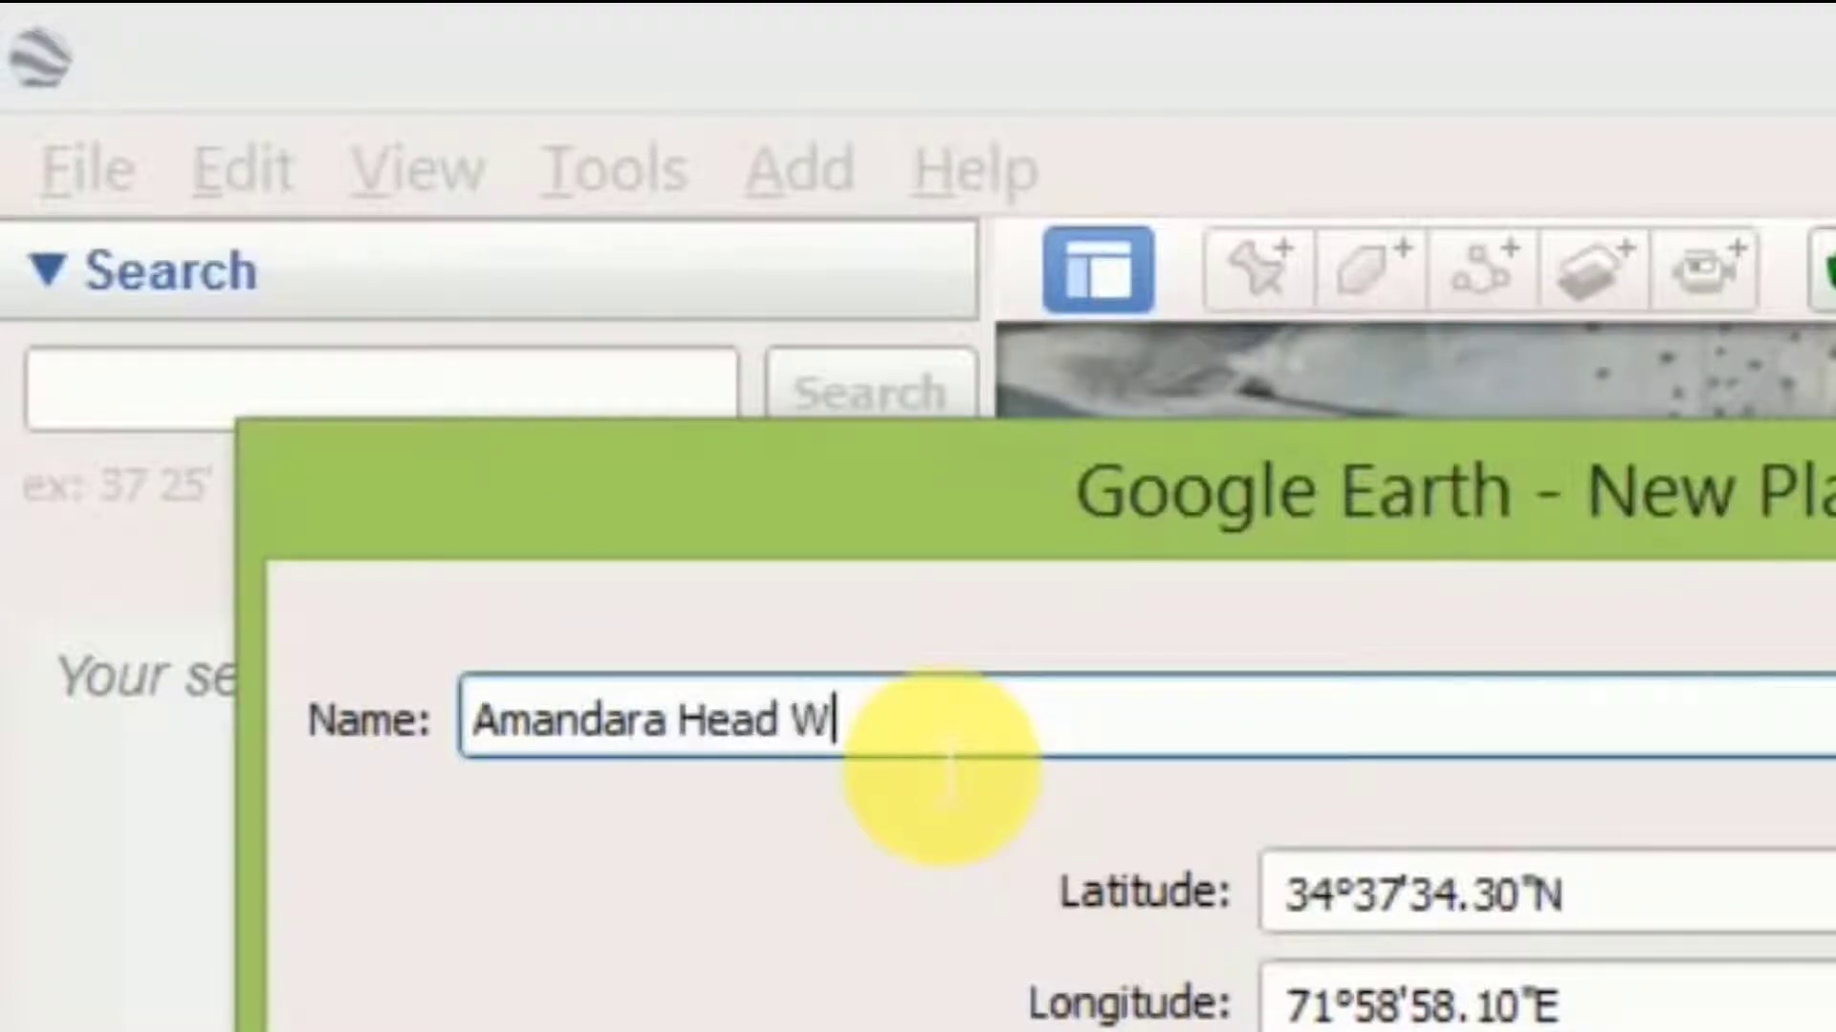
{"action": "type", "text": "orks"}
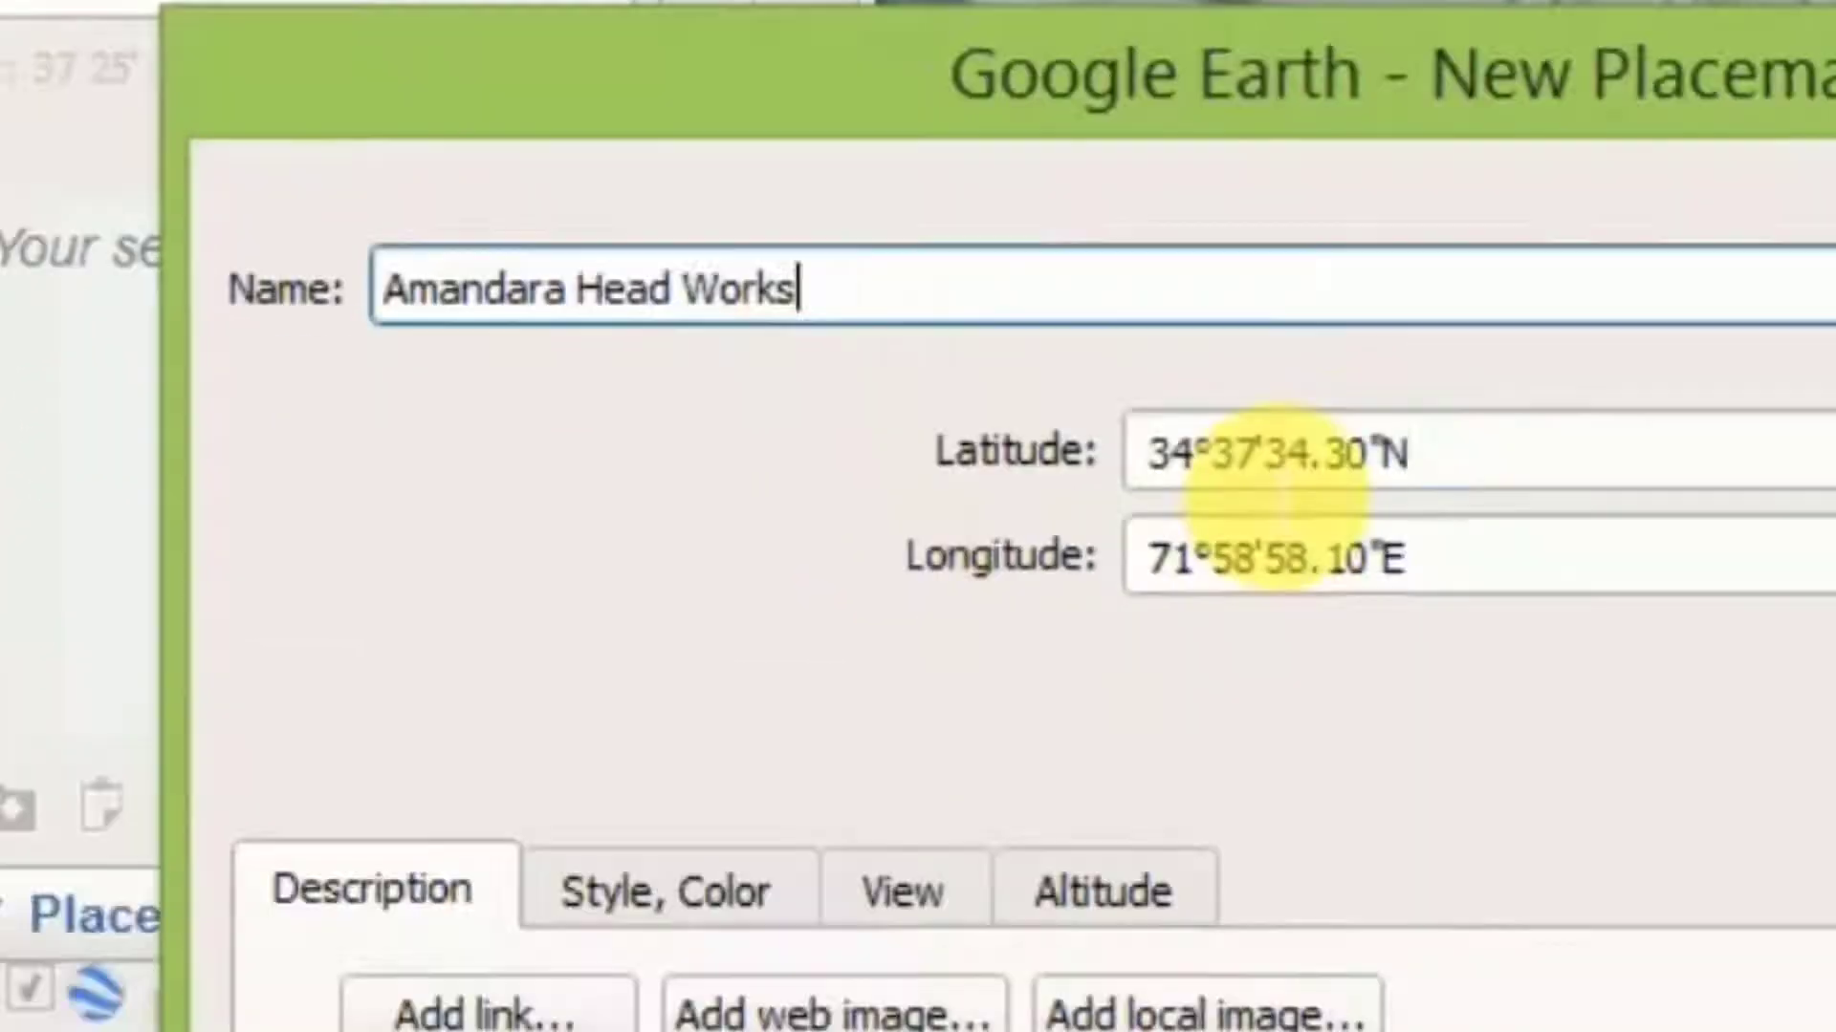
Enter "It is a place from where the upper canal Batkhela originates" as the placemark's description and save the placemark
{"action": "left_click", "coordinate": [438, 709]}
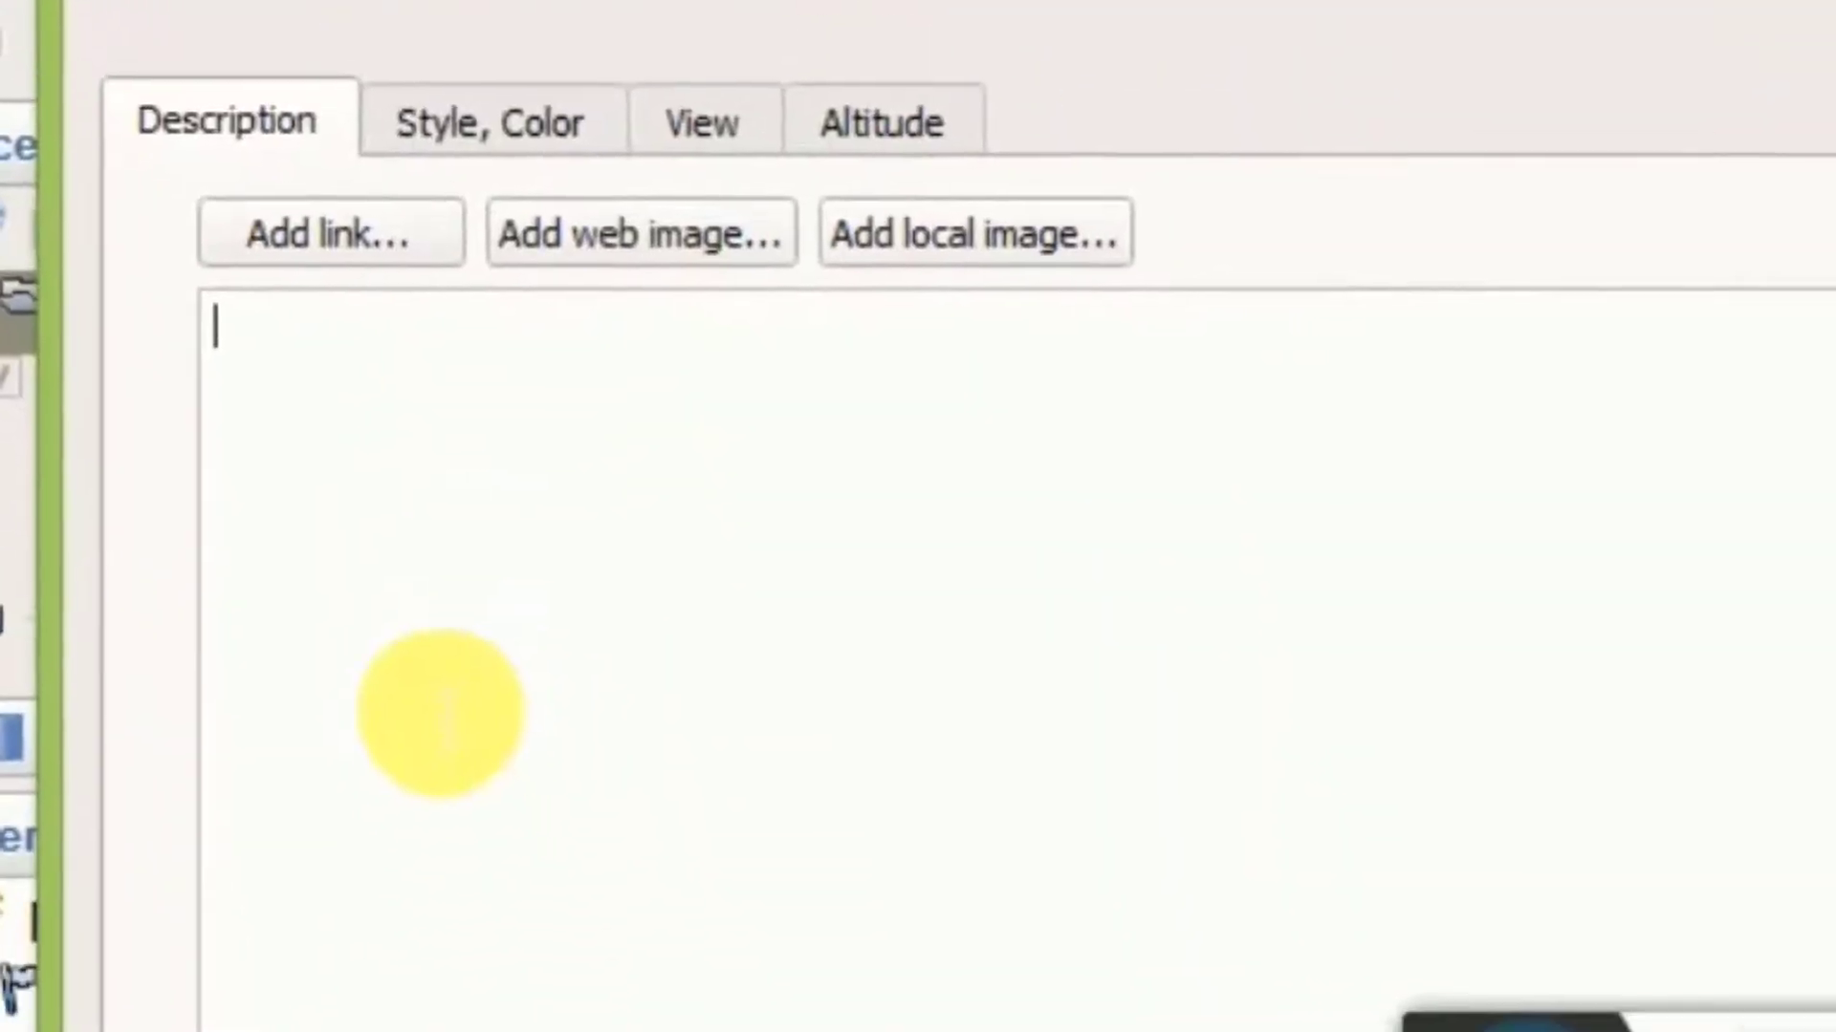
{"action": "type", "text": "I"}
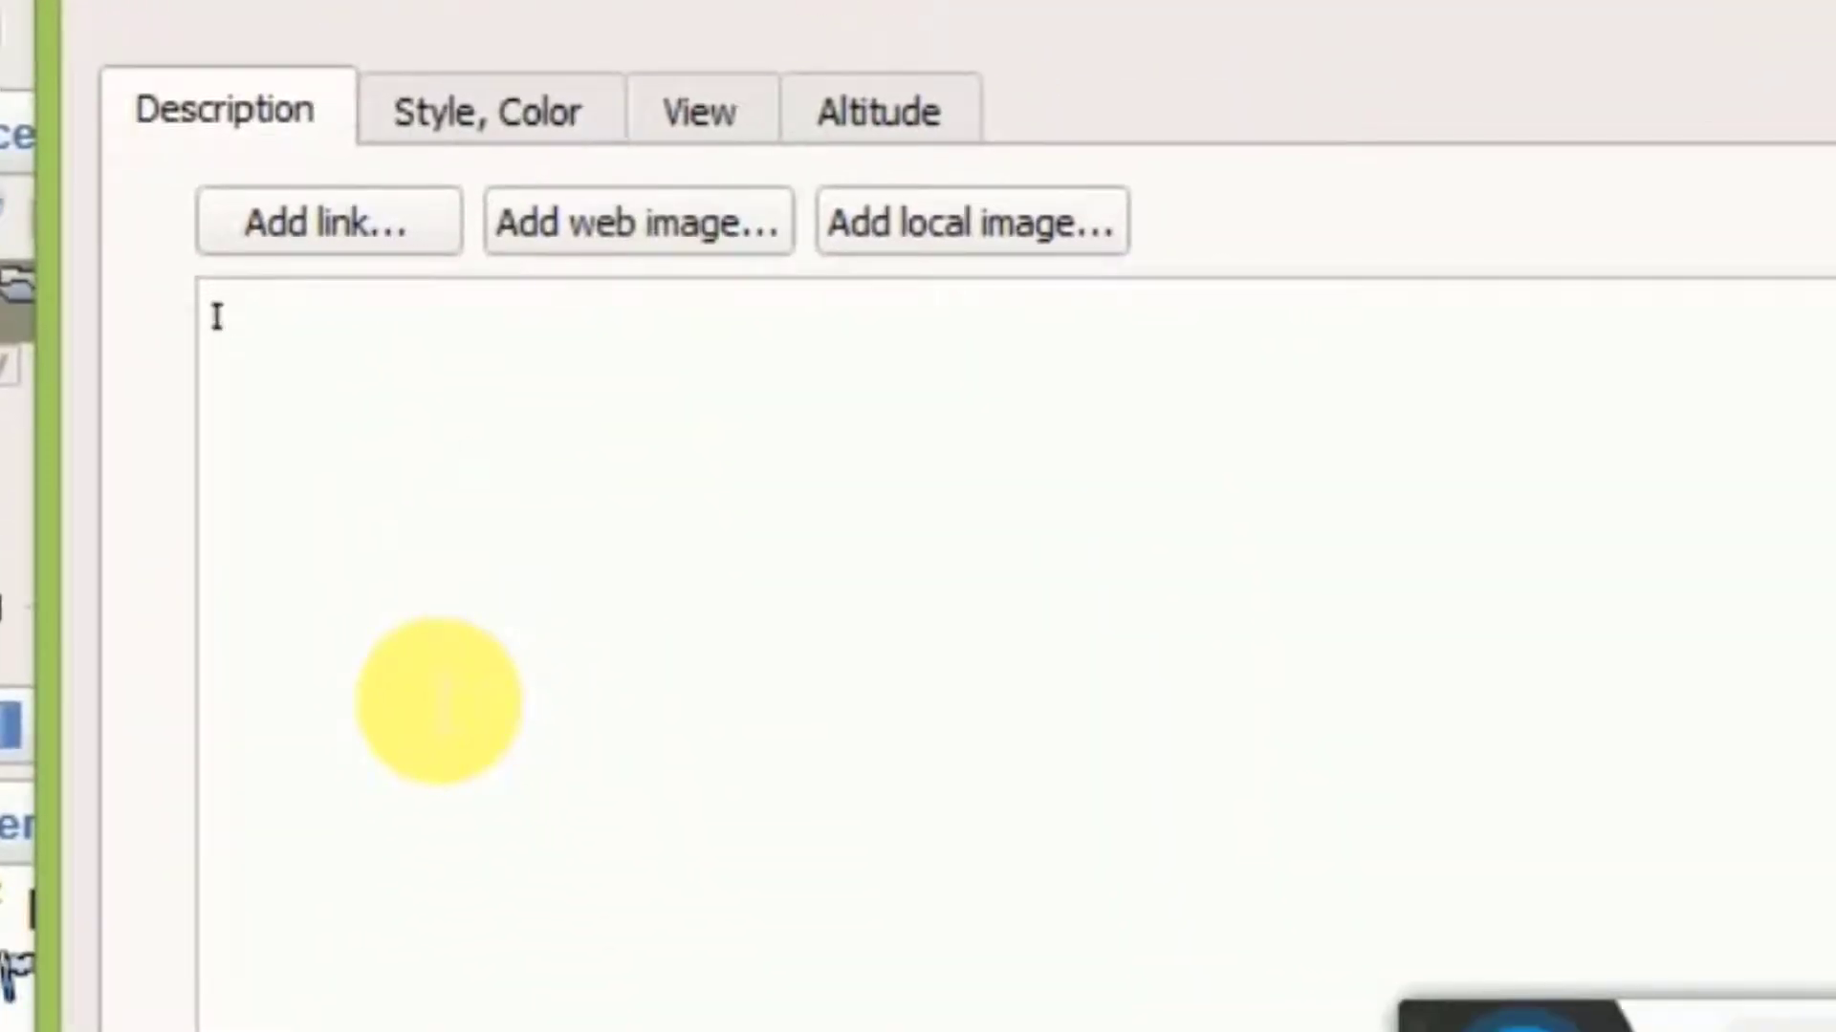
{"action": "type", "text": "t is a pla"}
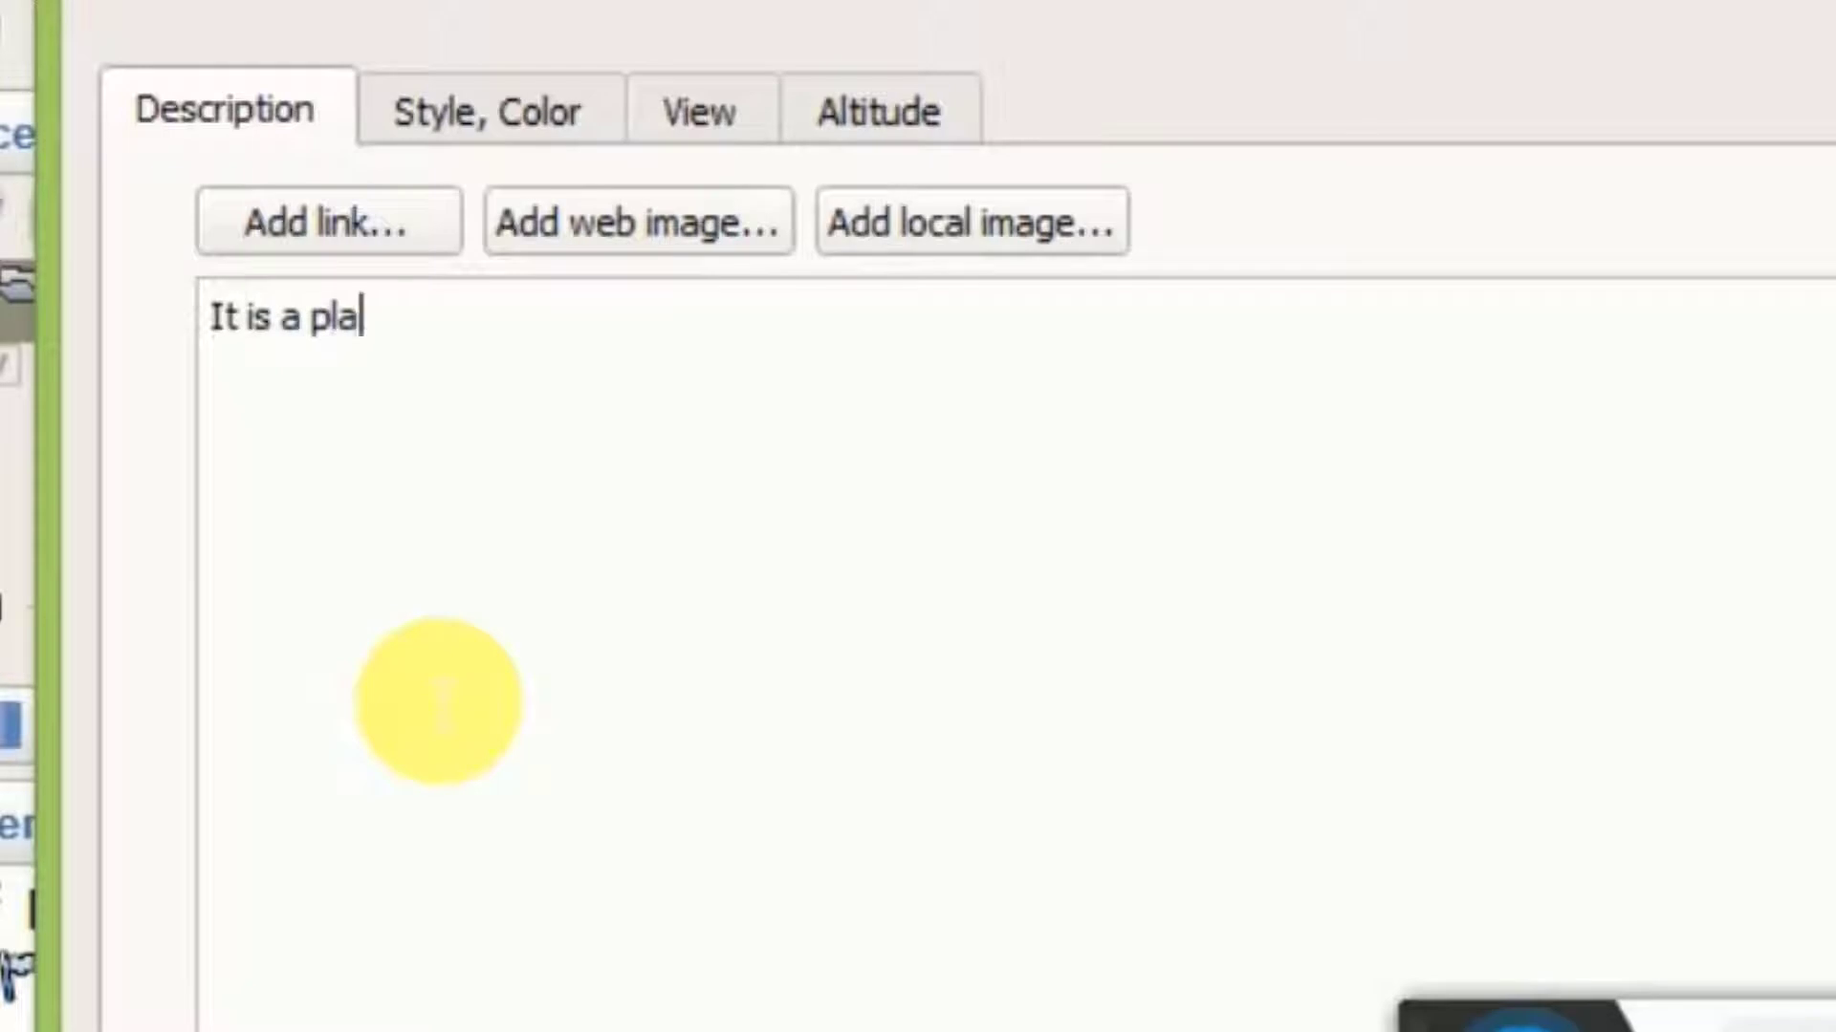
{"action": "type", "text": "ce from "}
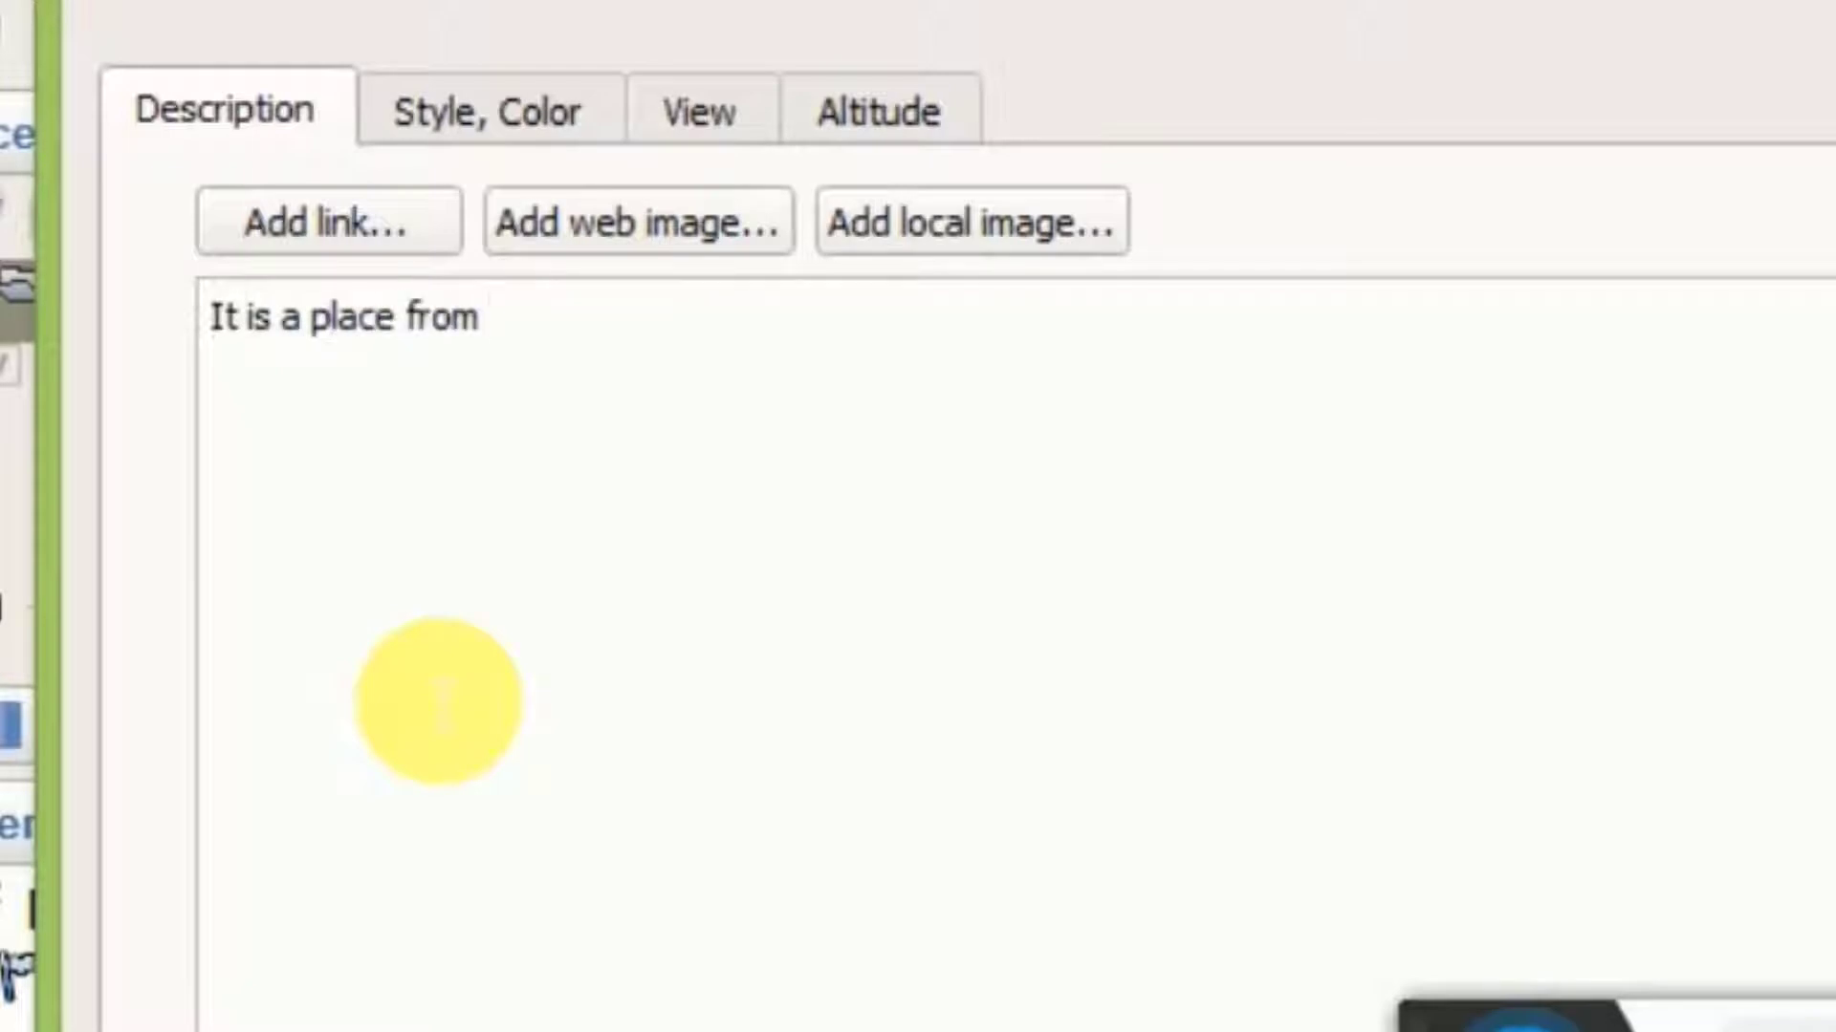
{"action": "type", "text": "where "}
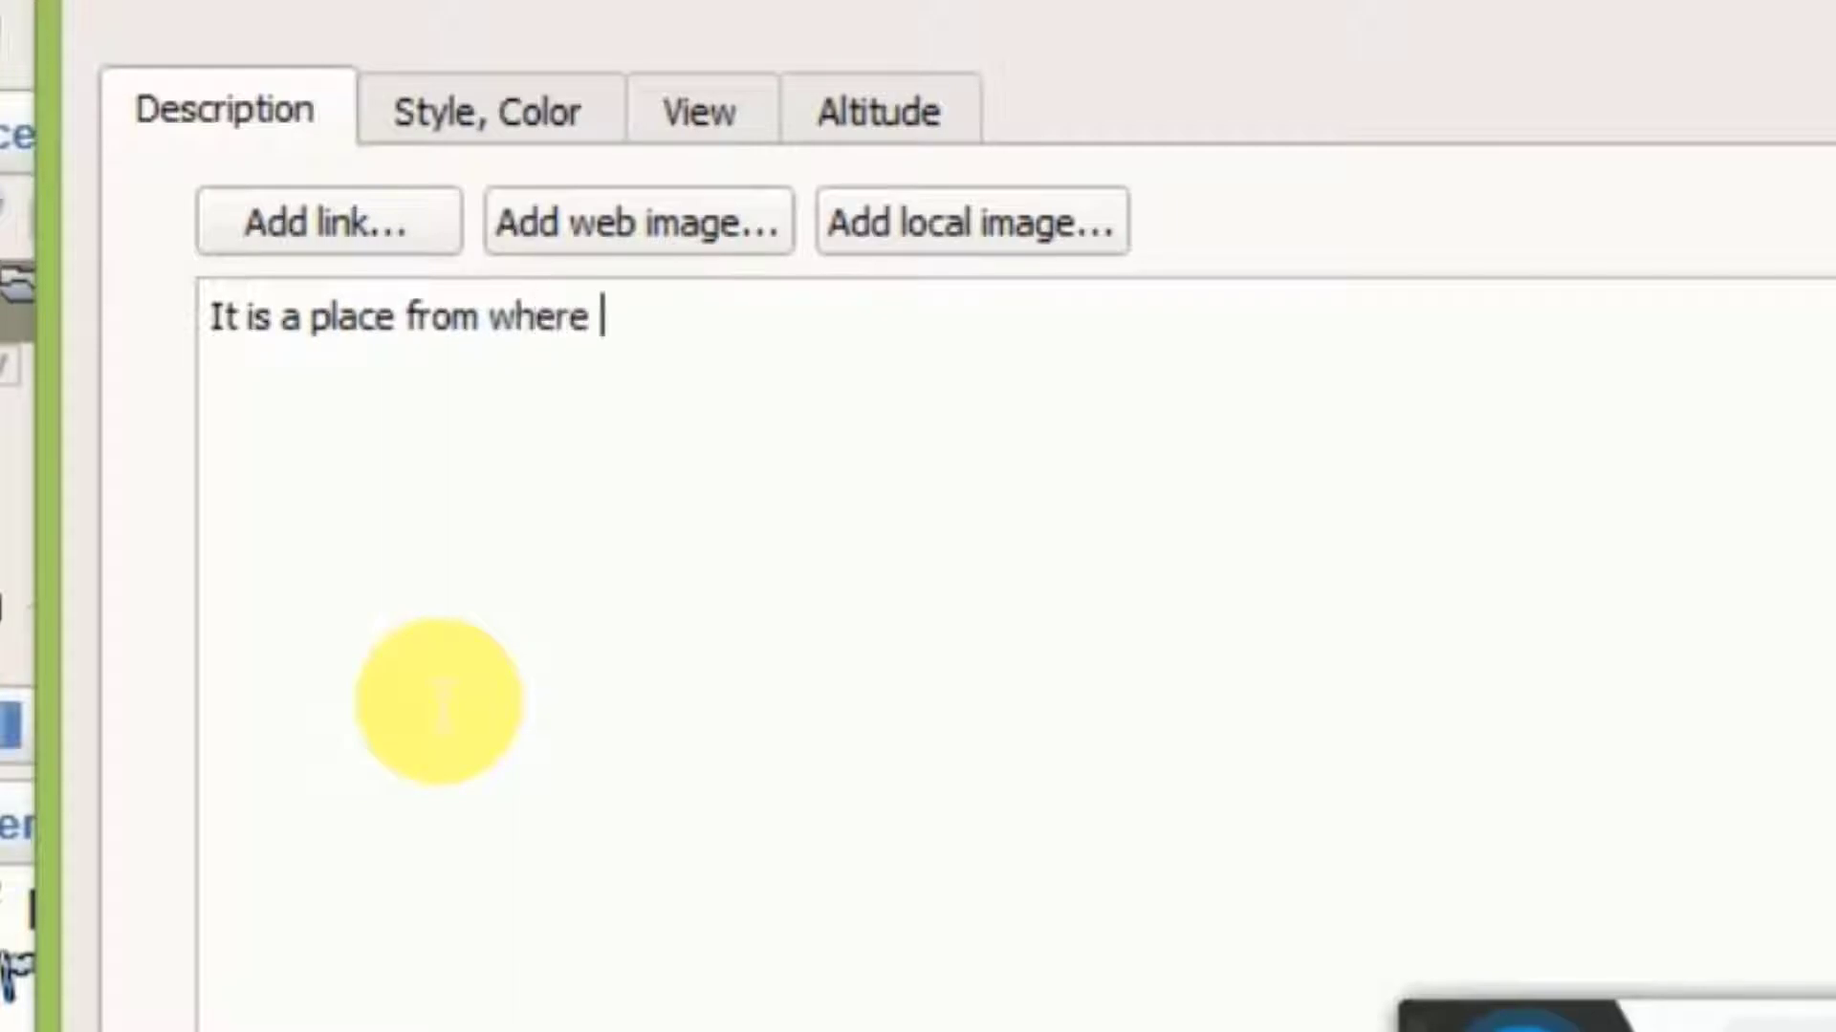
{"action": "type", "text": "the"}
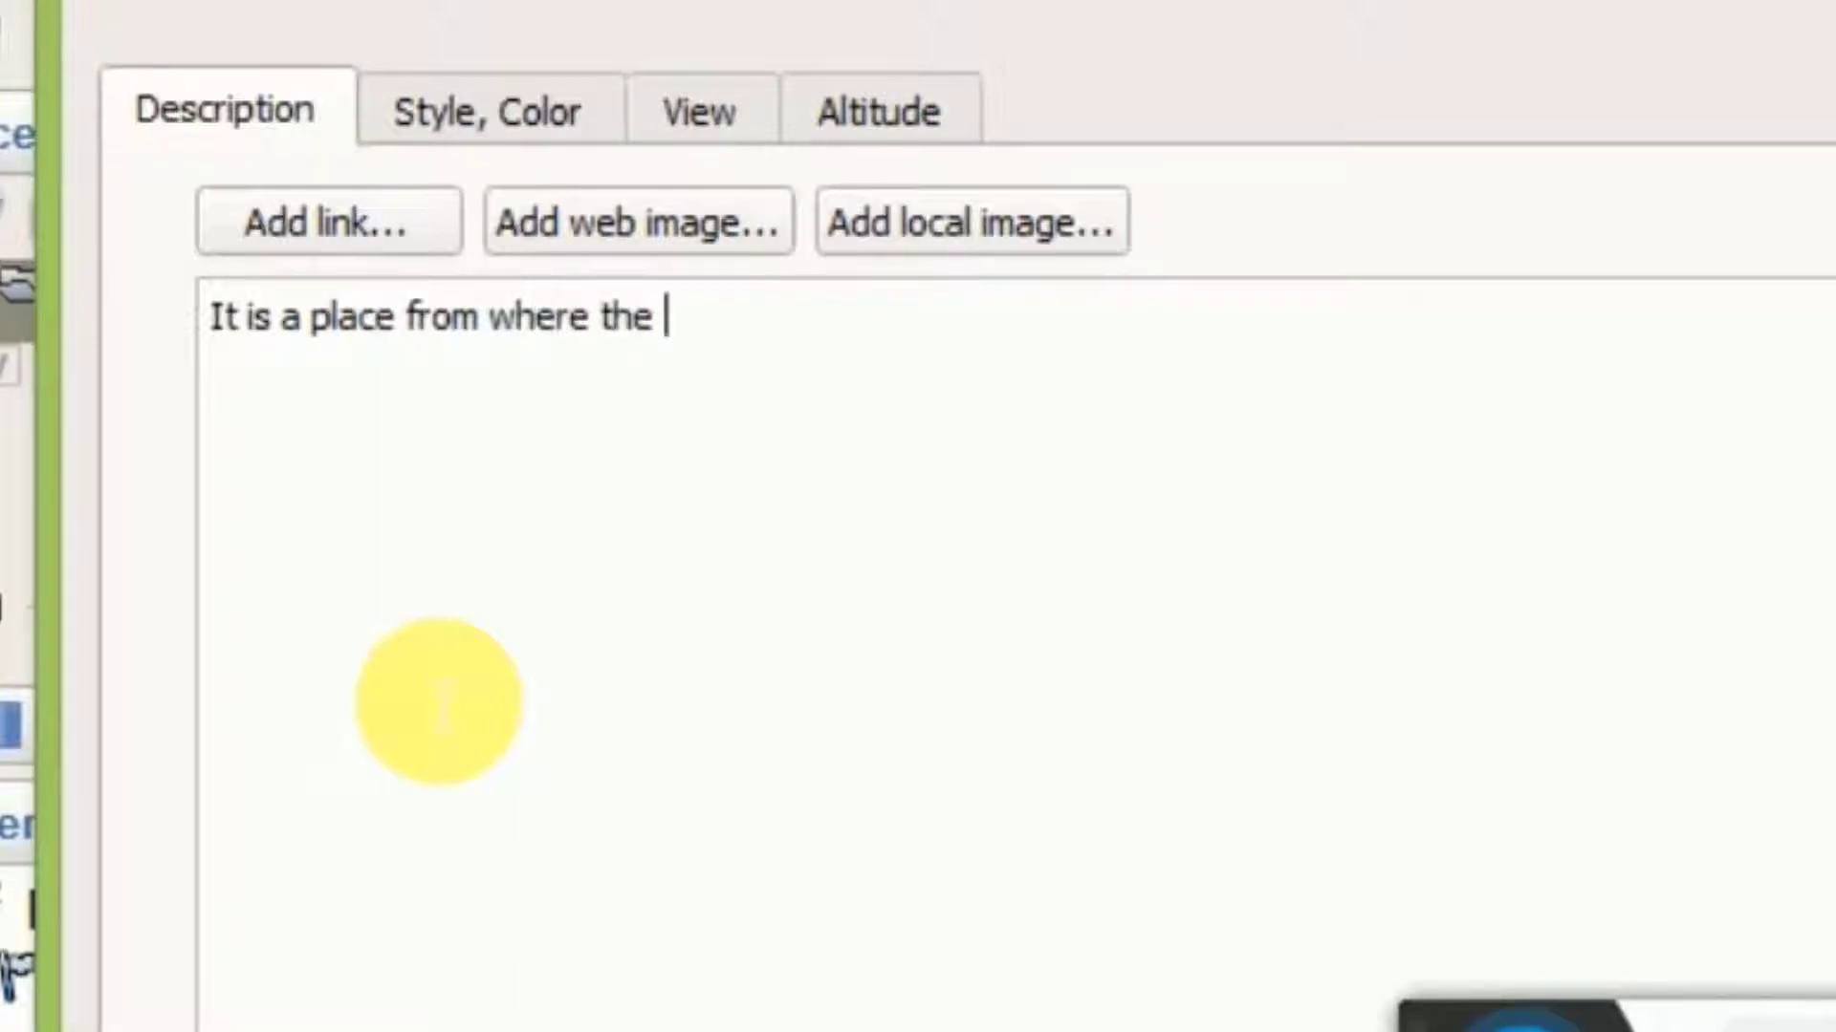
{"action": "type", "text": " upper"}
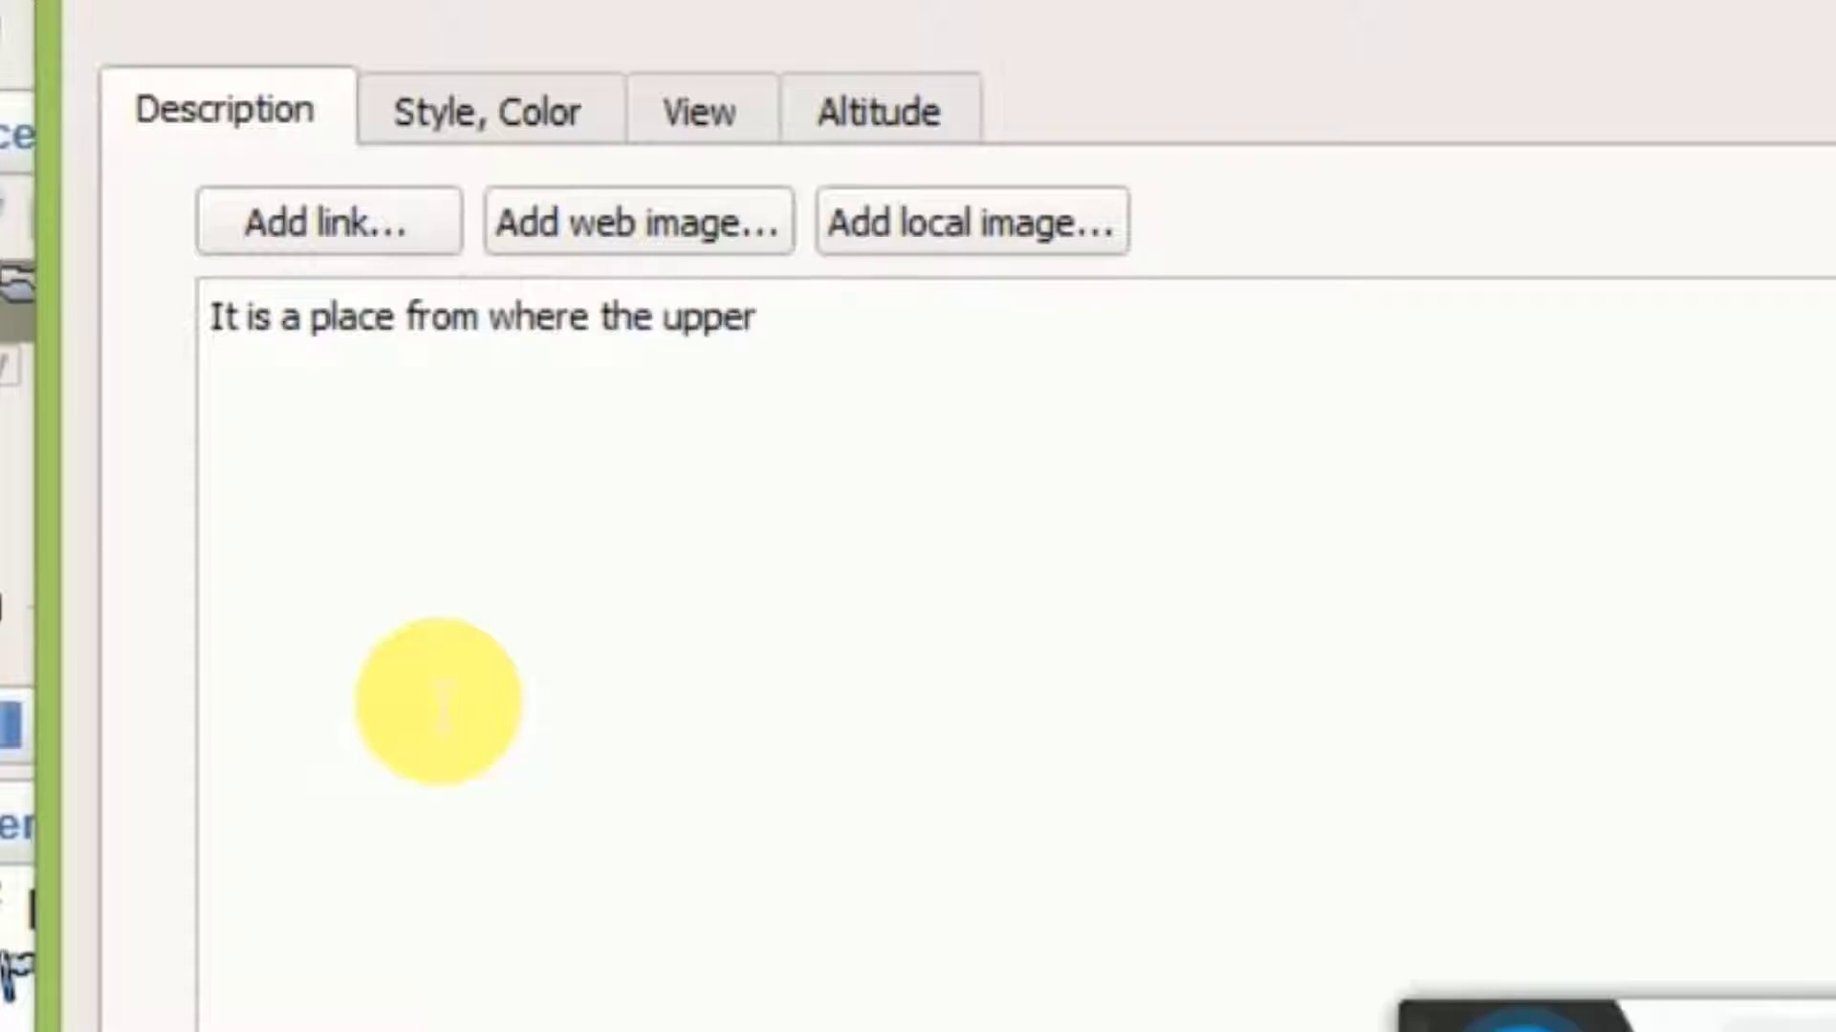
{"action": "type", "text": " canal"}
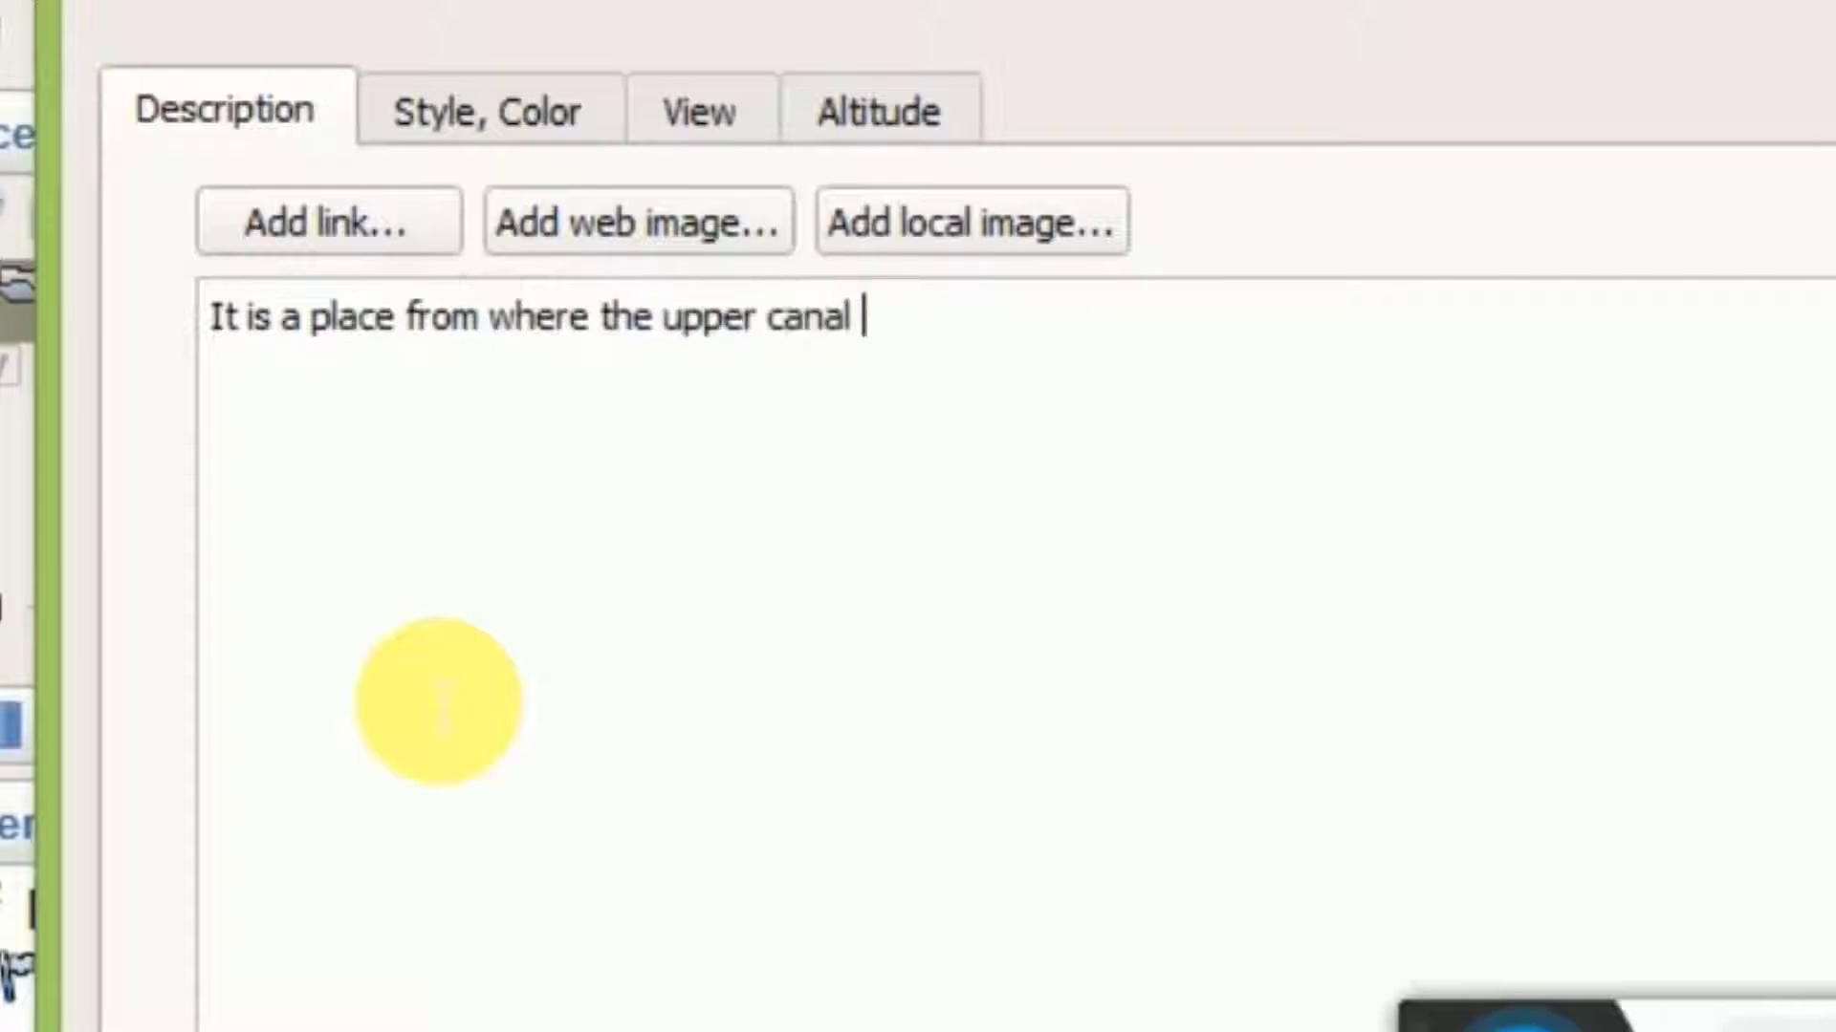
{"action": "type", "text": " Batkhela"}
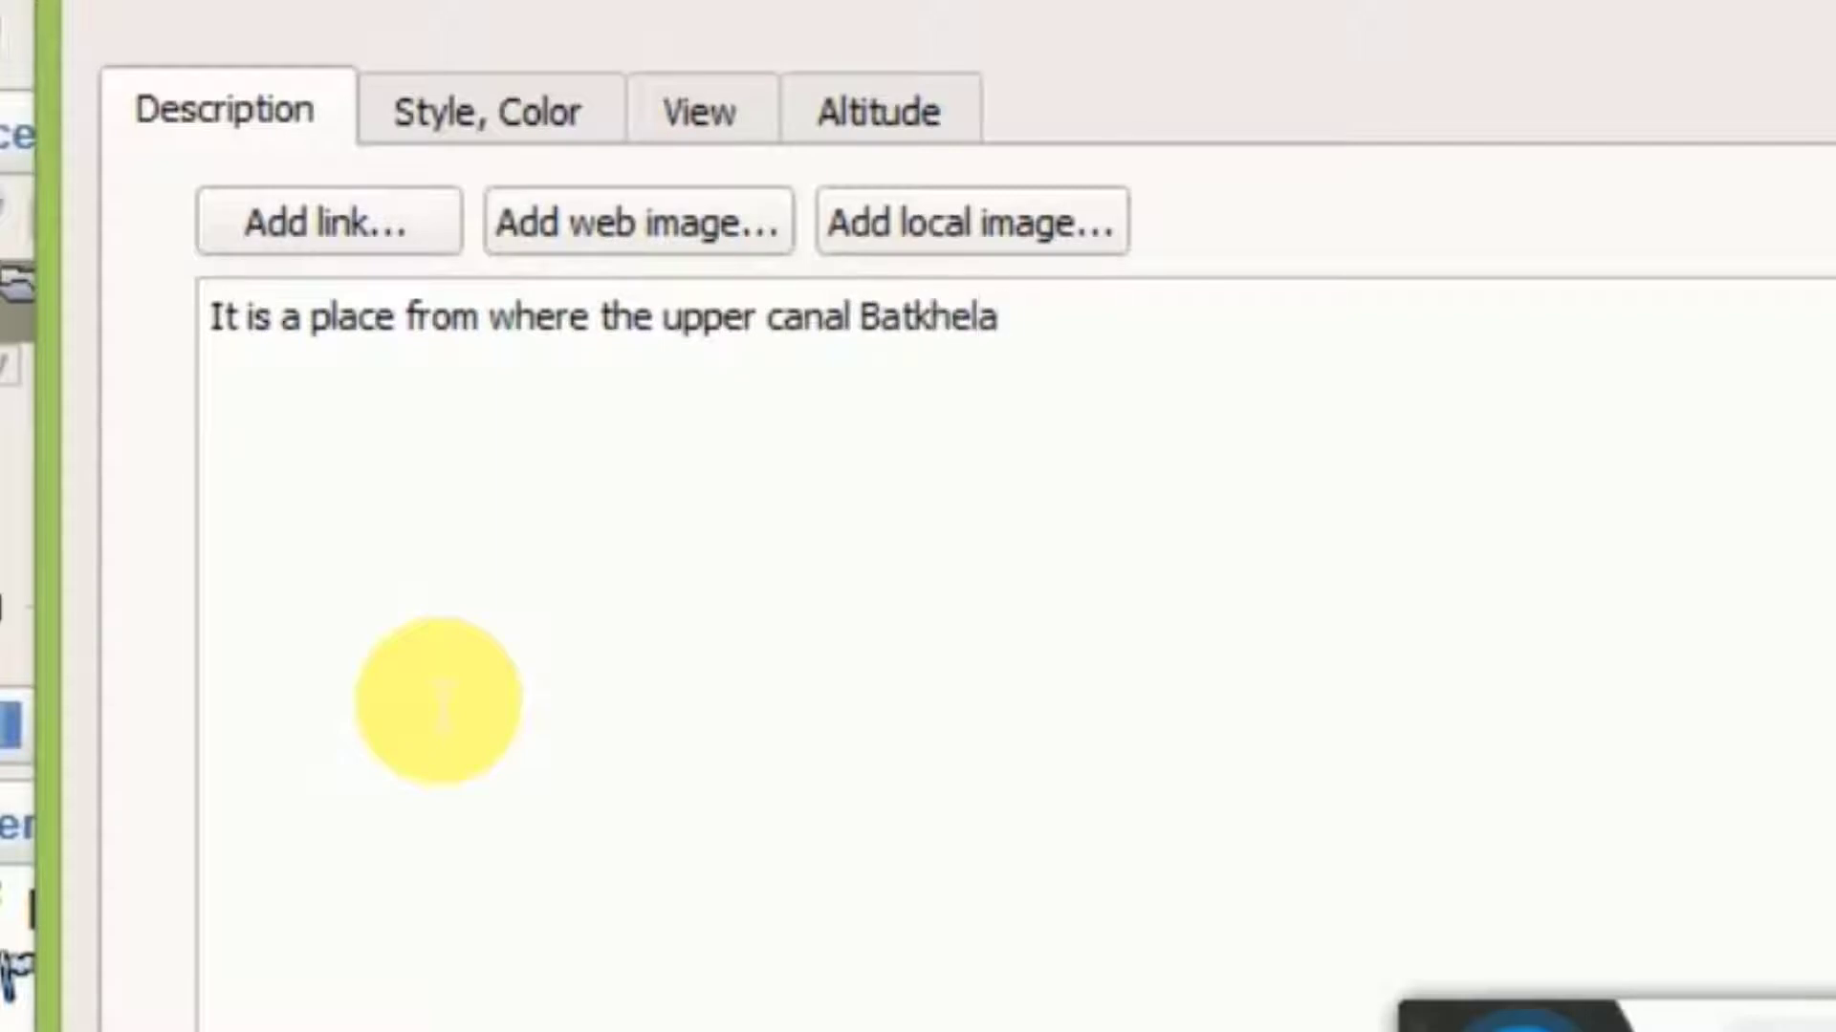
{"action": "type", "text": " originates"}
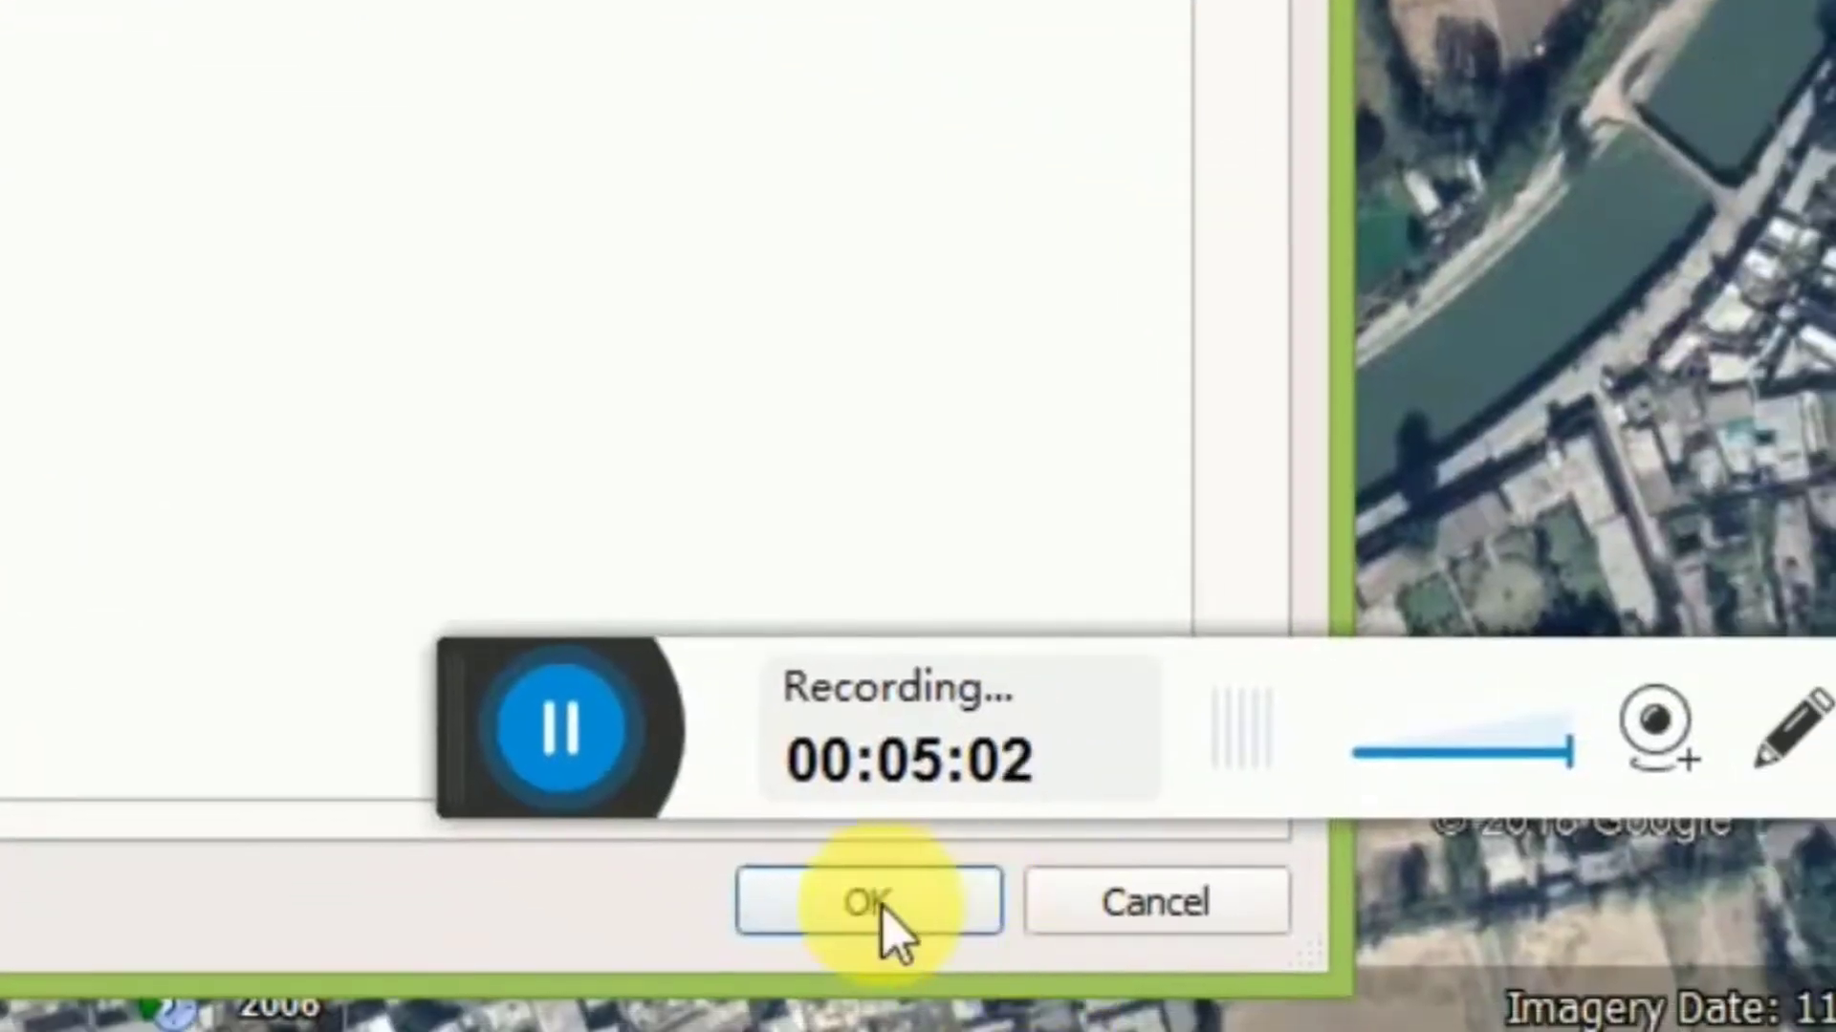
{"action": "left_click", "coordinate": [879, 916]}
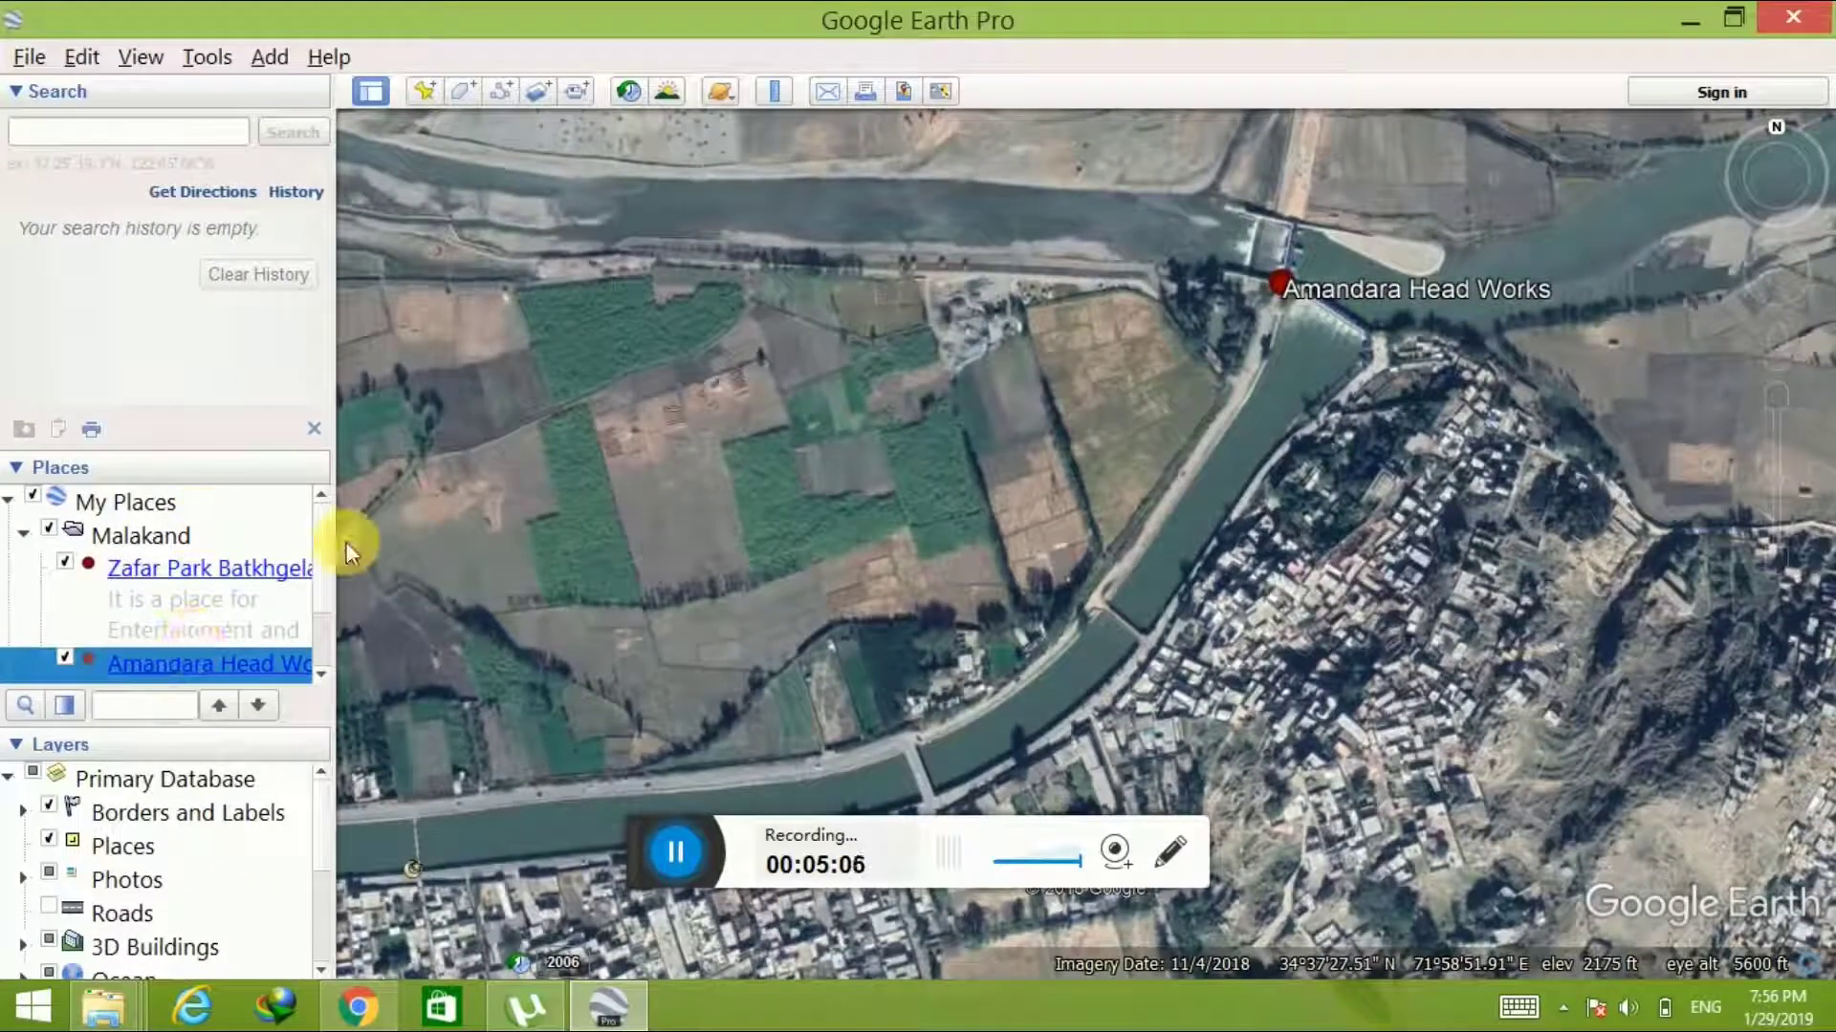
Add a path to the Malakand folder and trace its first three points from Amandara Head Works along the canal's south bank road
{"action": "left_click_drag", "start_coordinate": [1499, 592], "coordinate": [902, 525]}
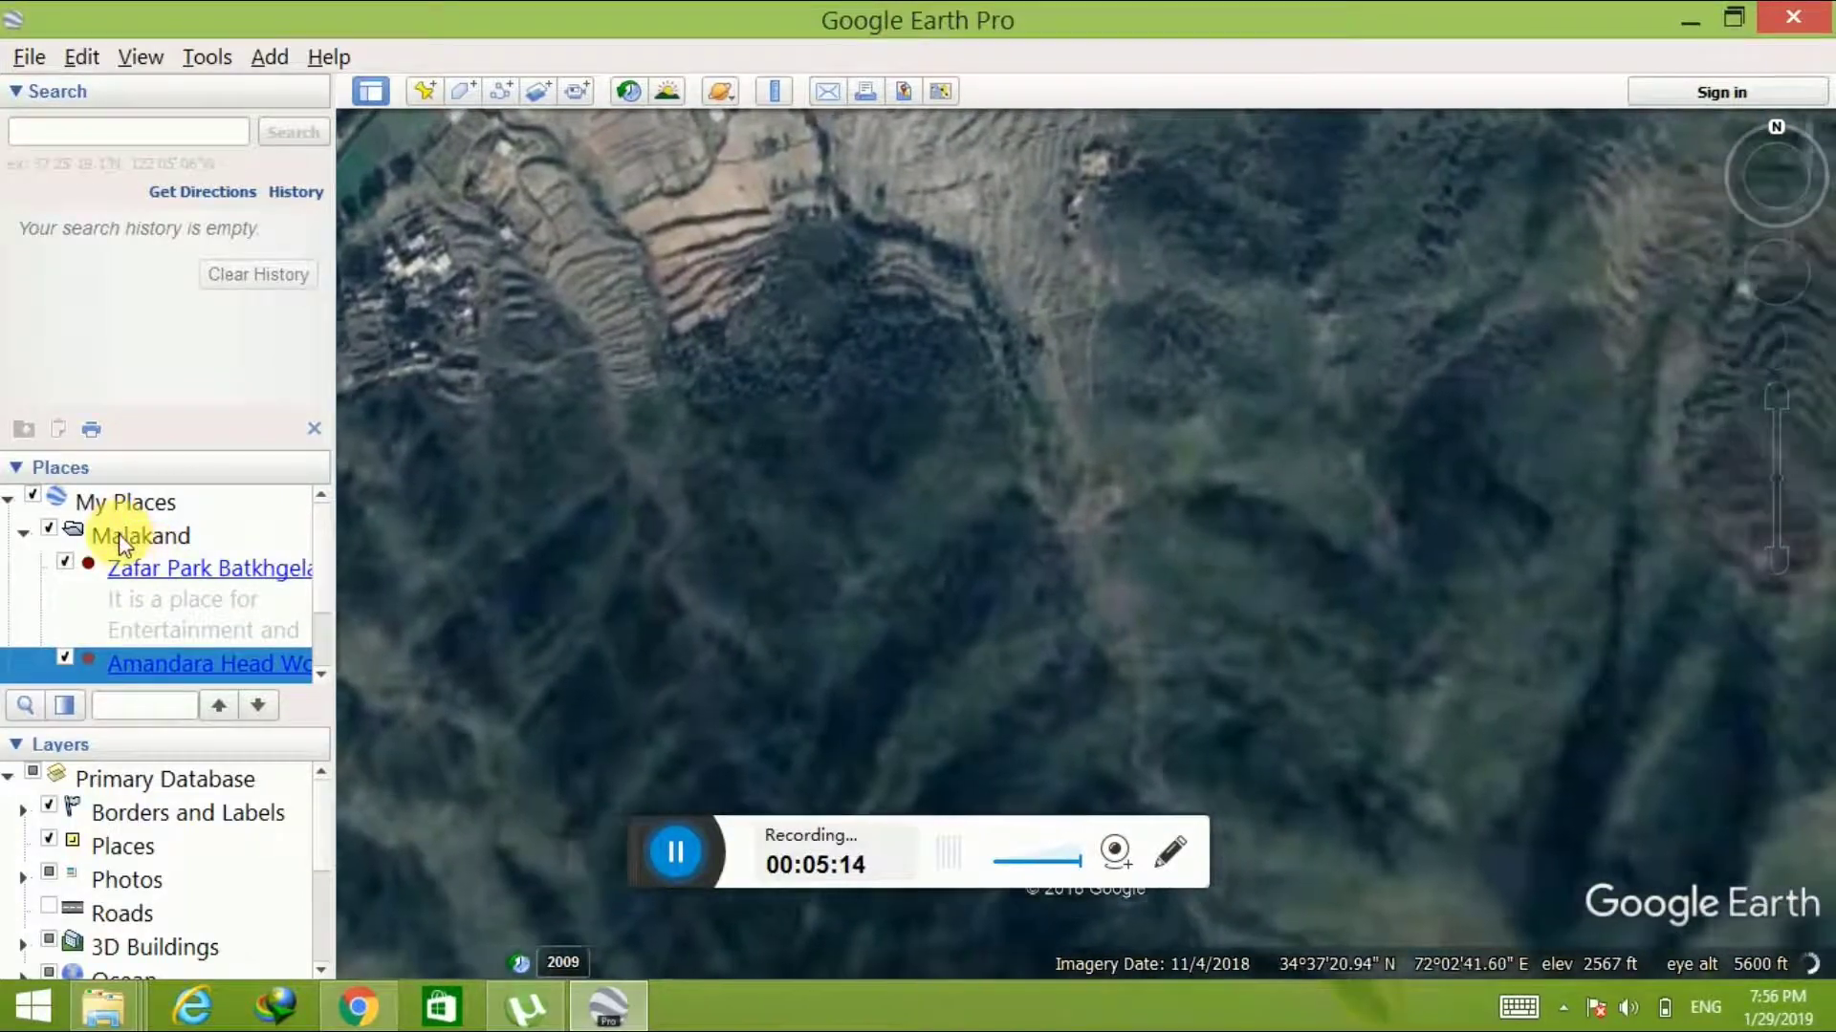
{"action": "double_click", "coordinate": [120, 537]}
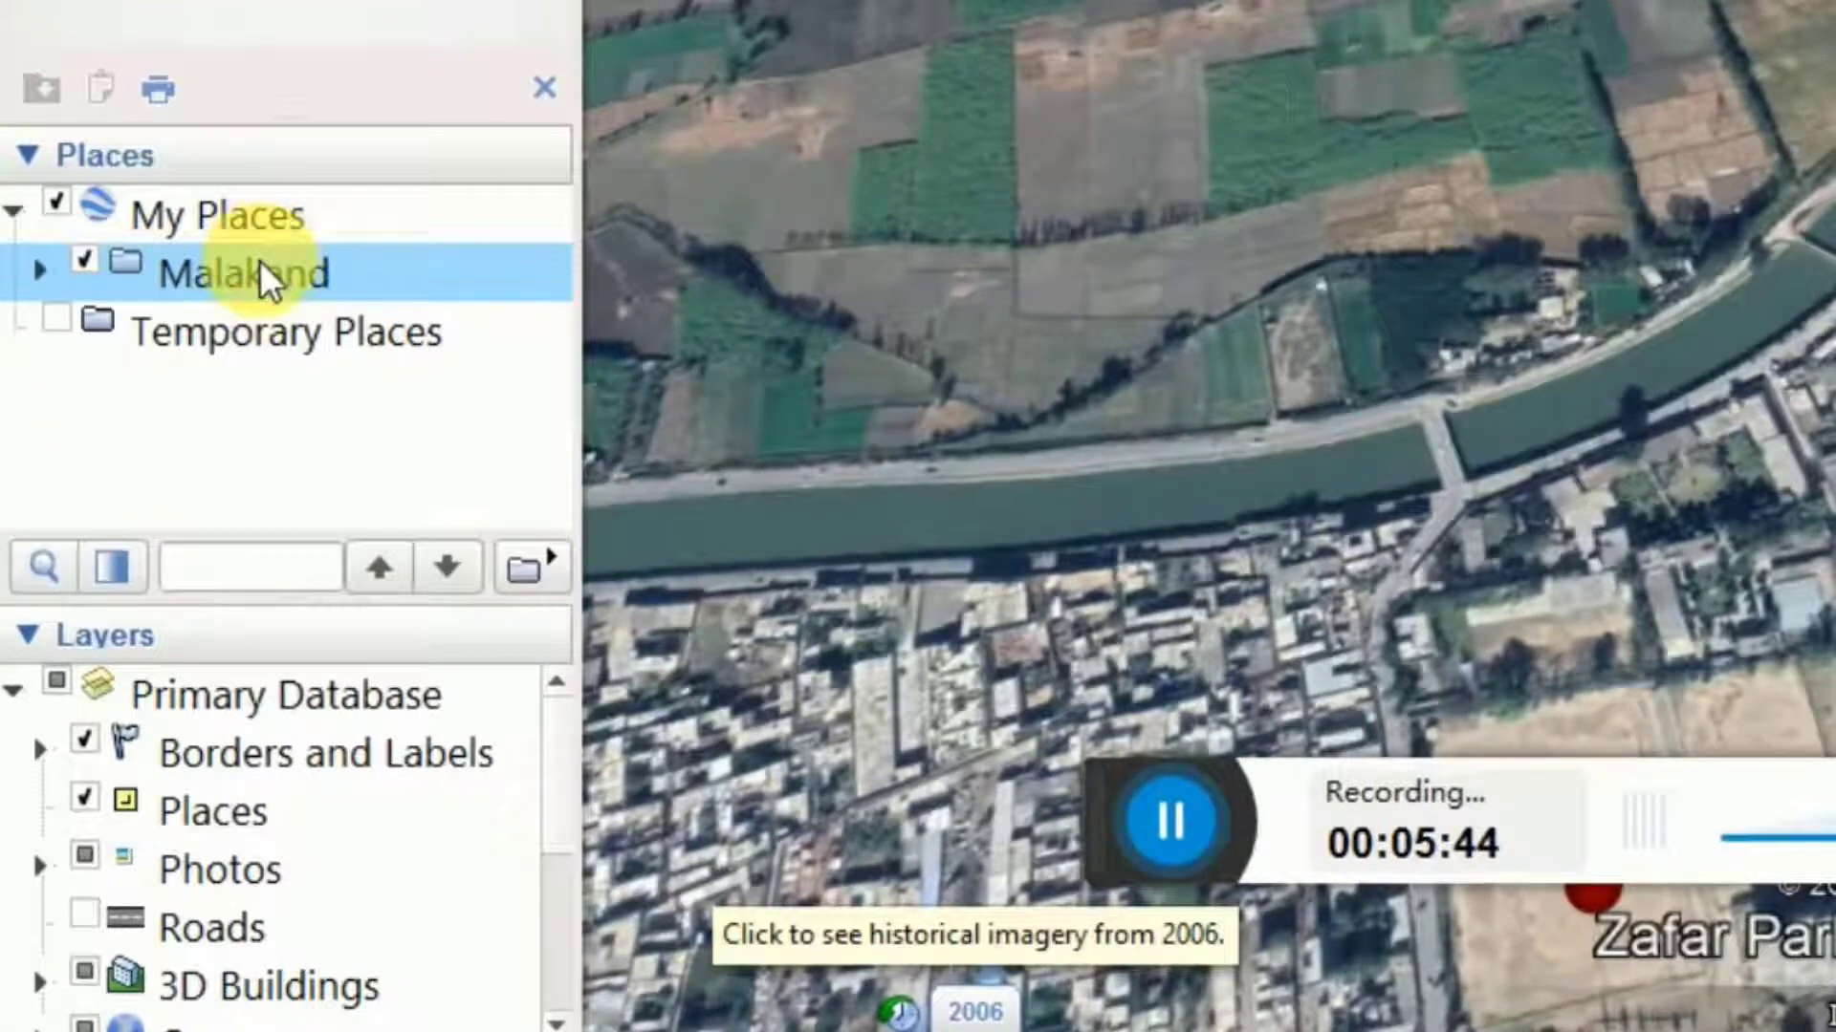
{"action": "right_click", "coordinate": [260, 277]}
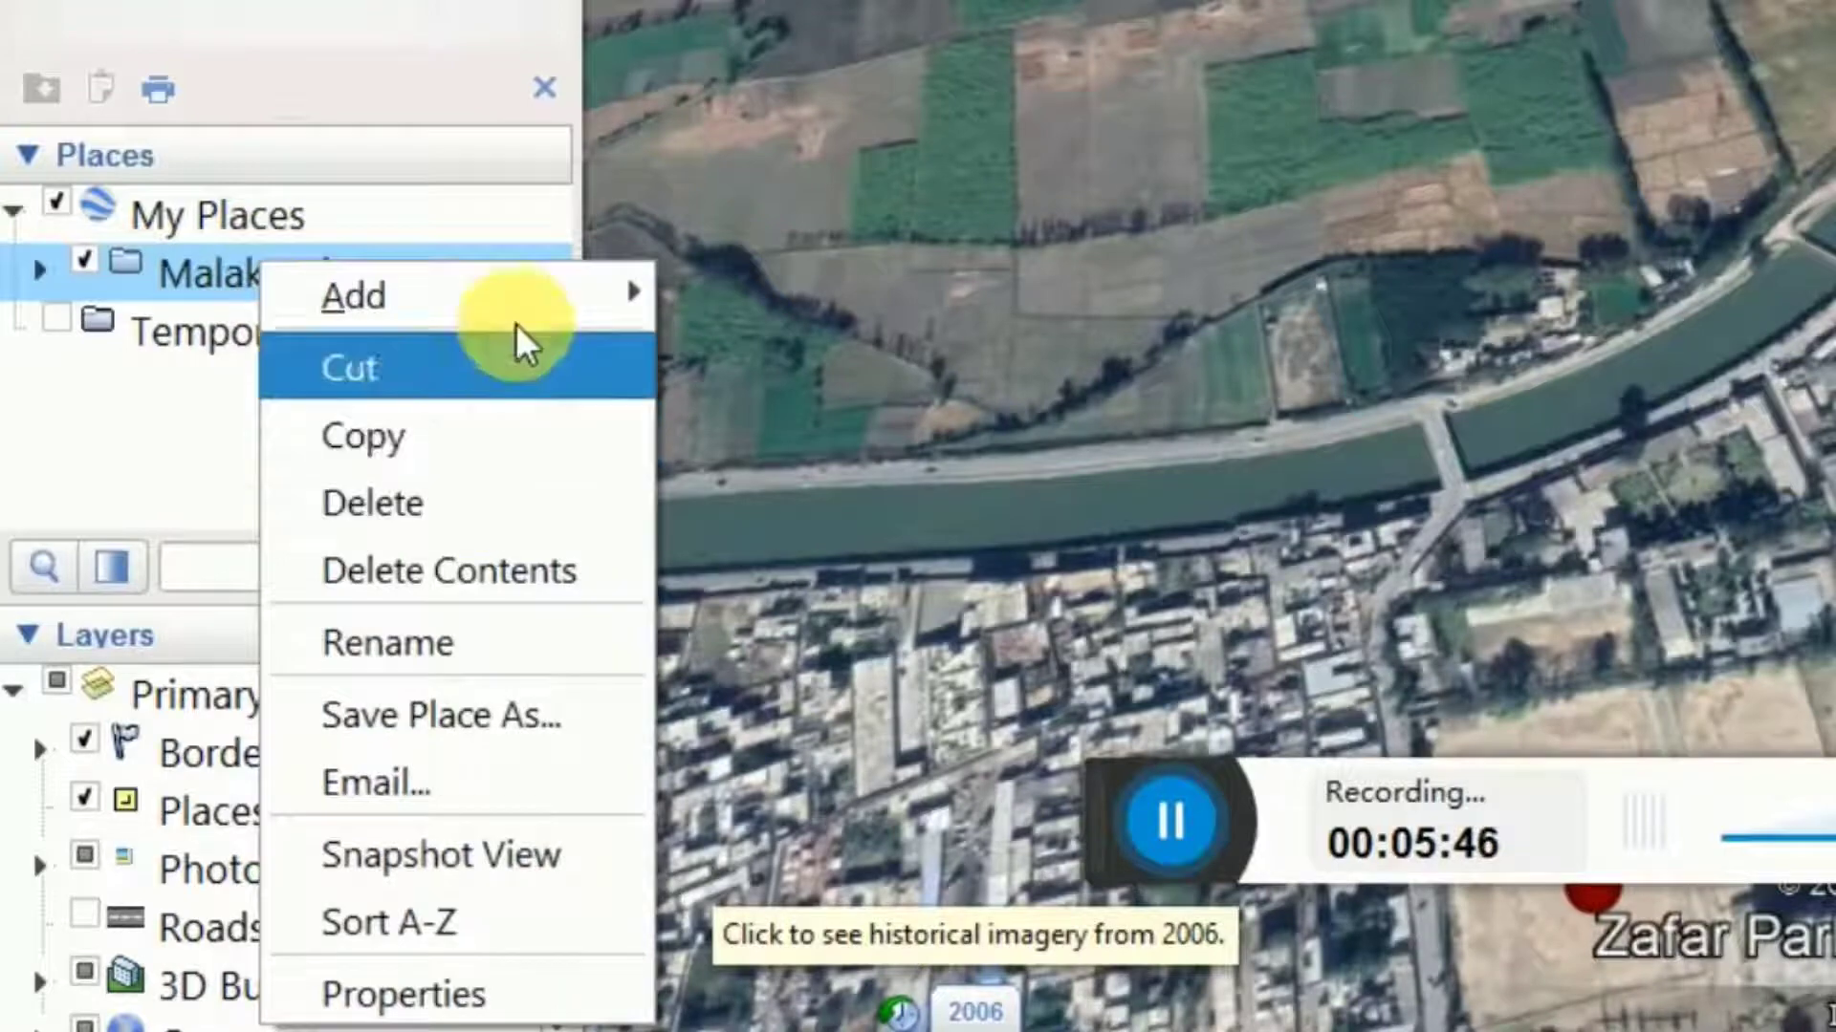
{"action": "mouse_move", "coordinate": [520, 295]}
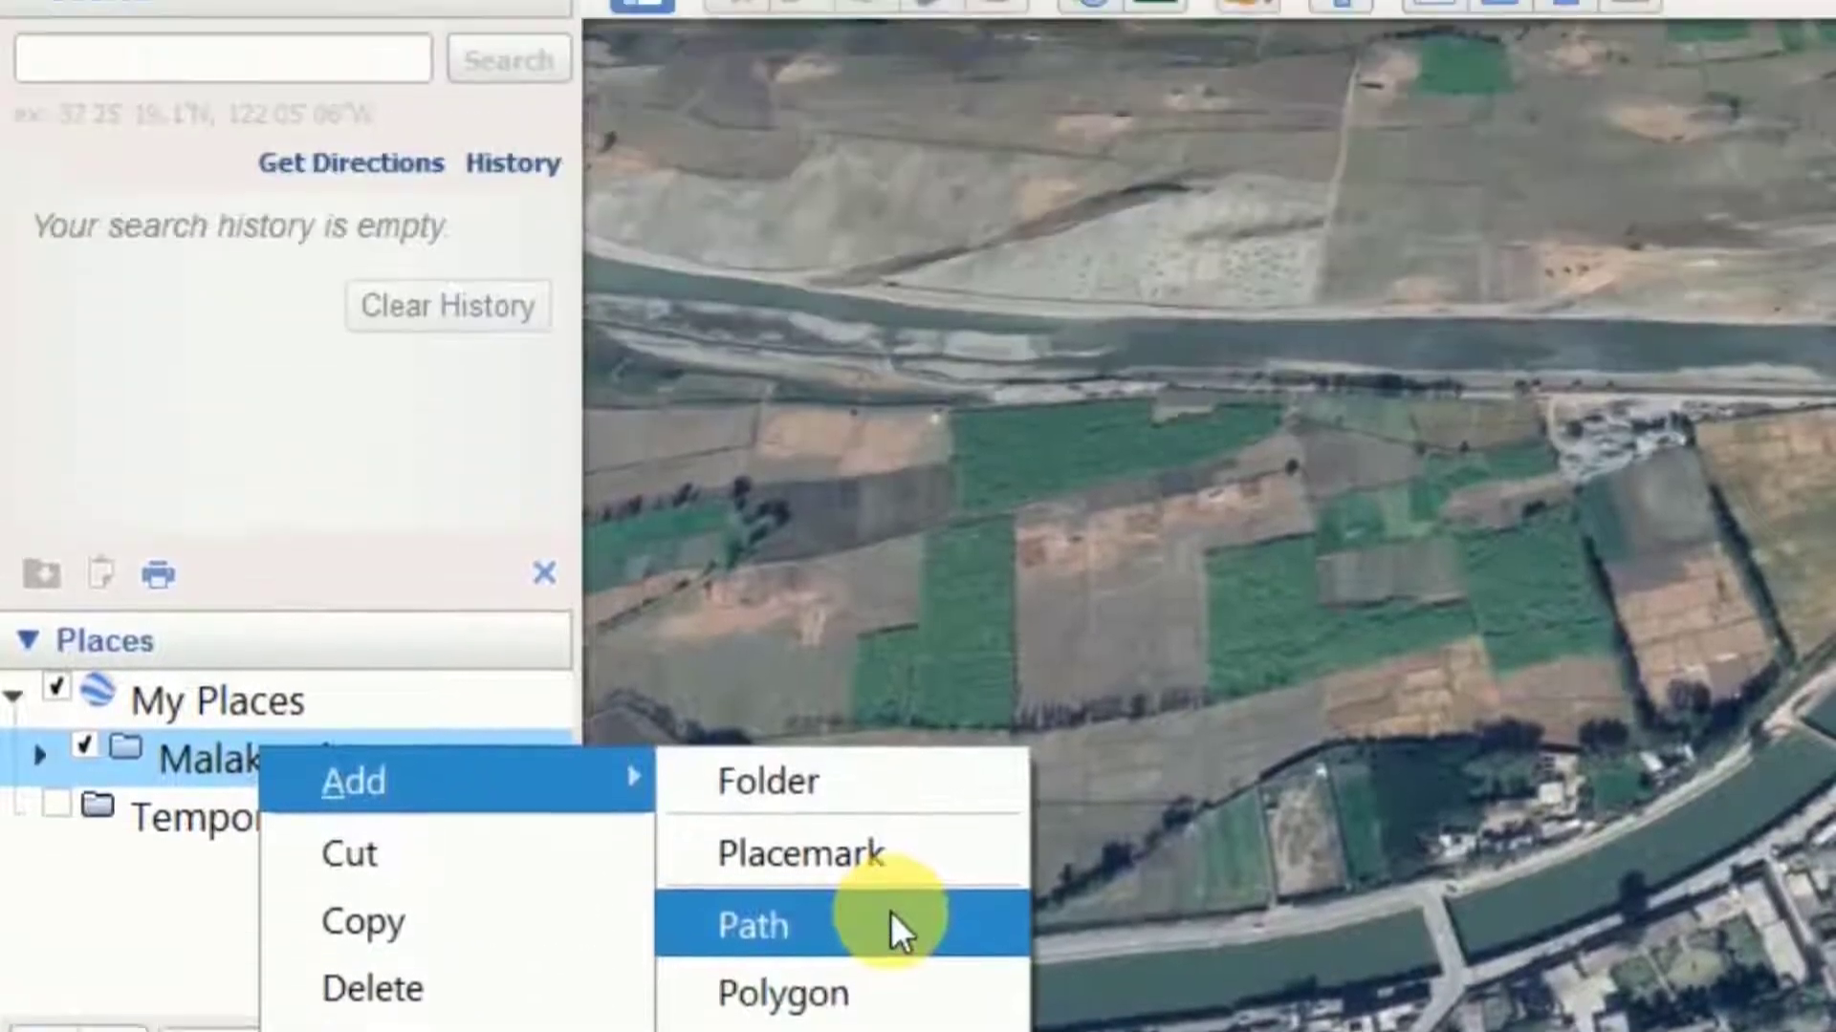
{"action": "left_click", "coordinate": [891, 426]}
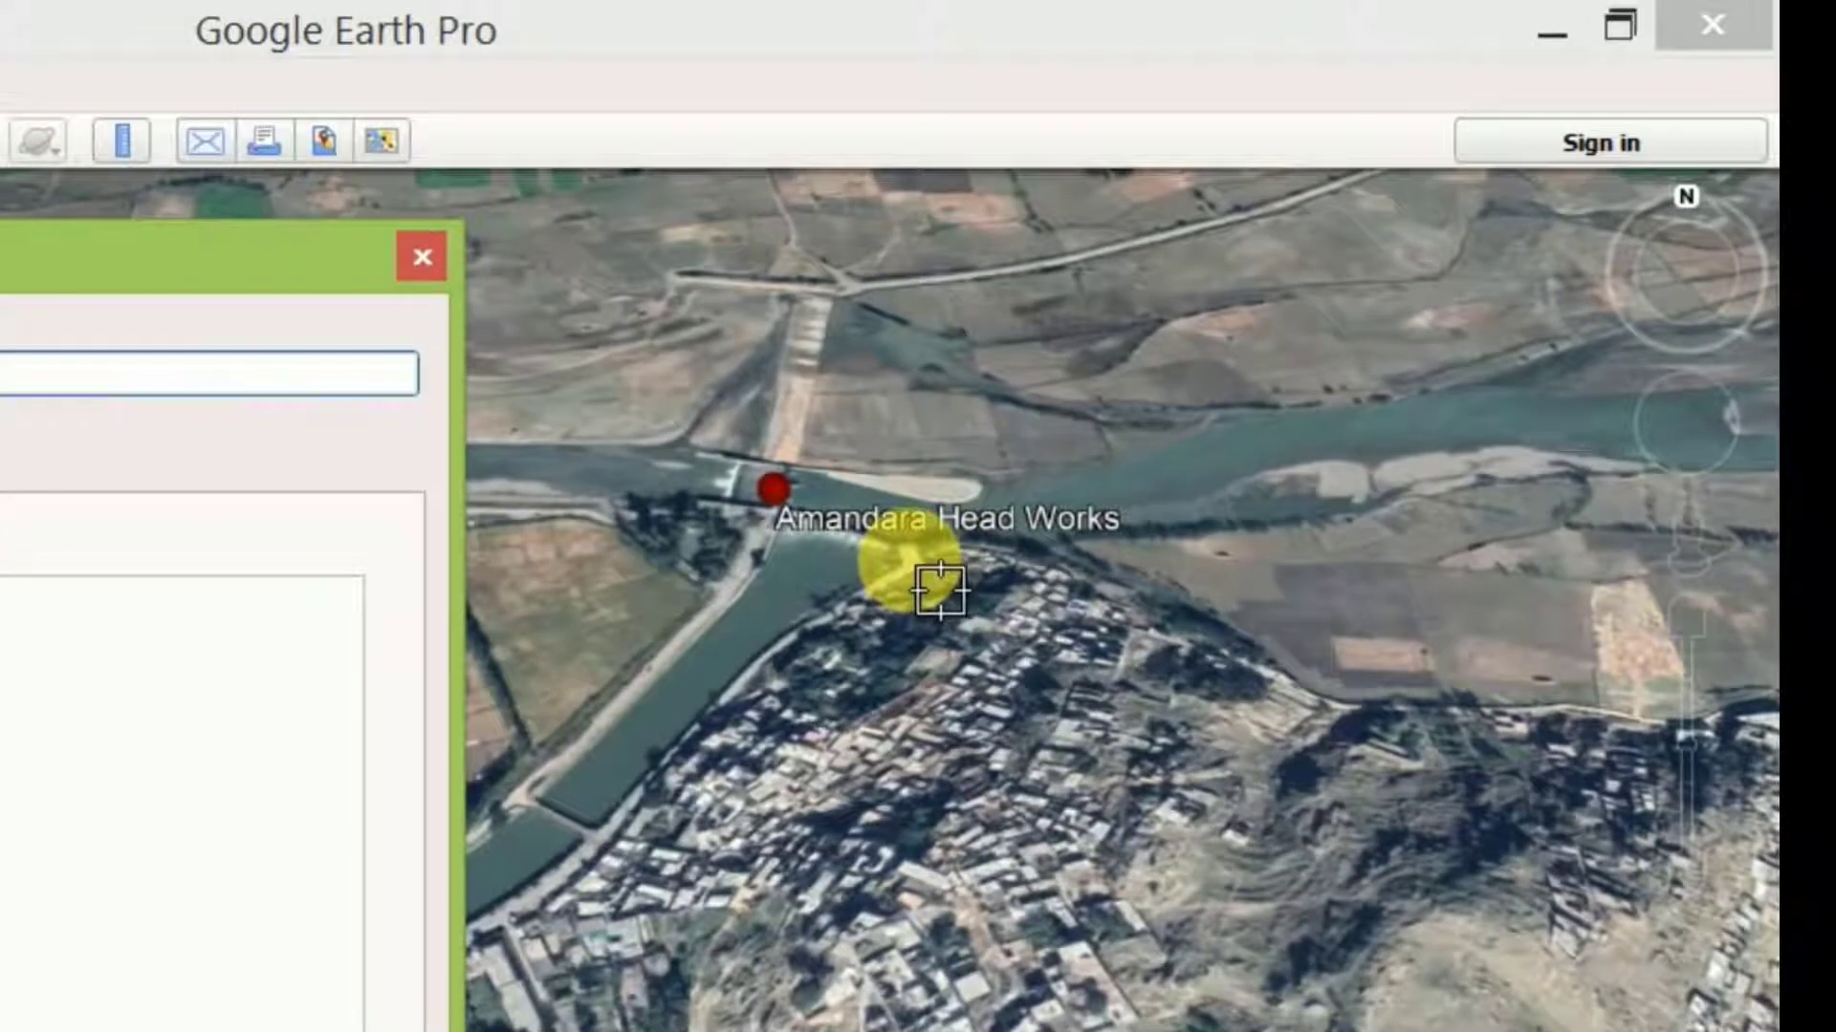
{"action": "left_click", "coordinate": [908, 559]}
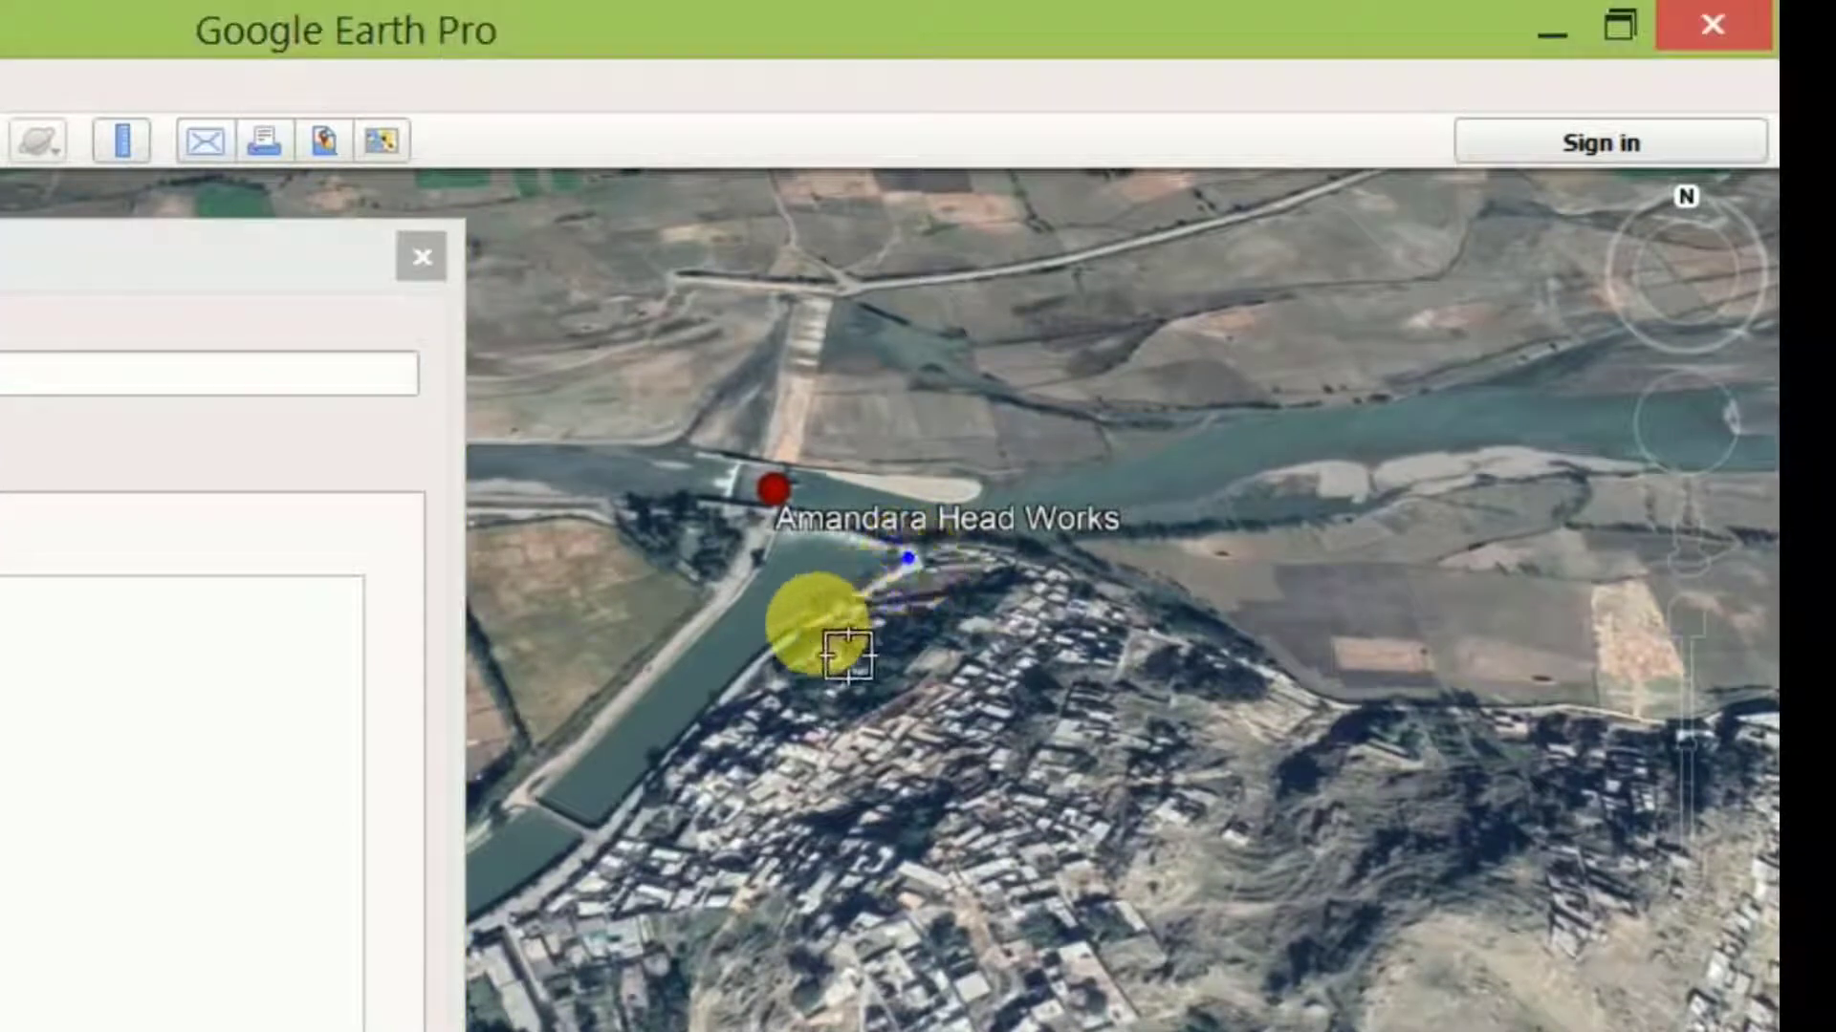
{"action": "left_click", "coordinate": [695, 732]}
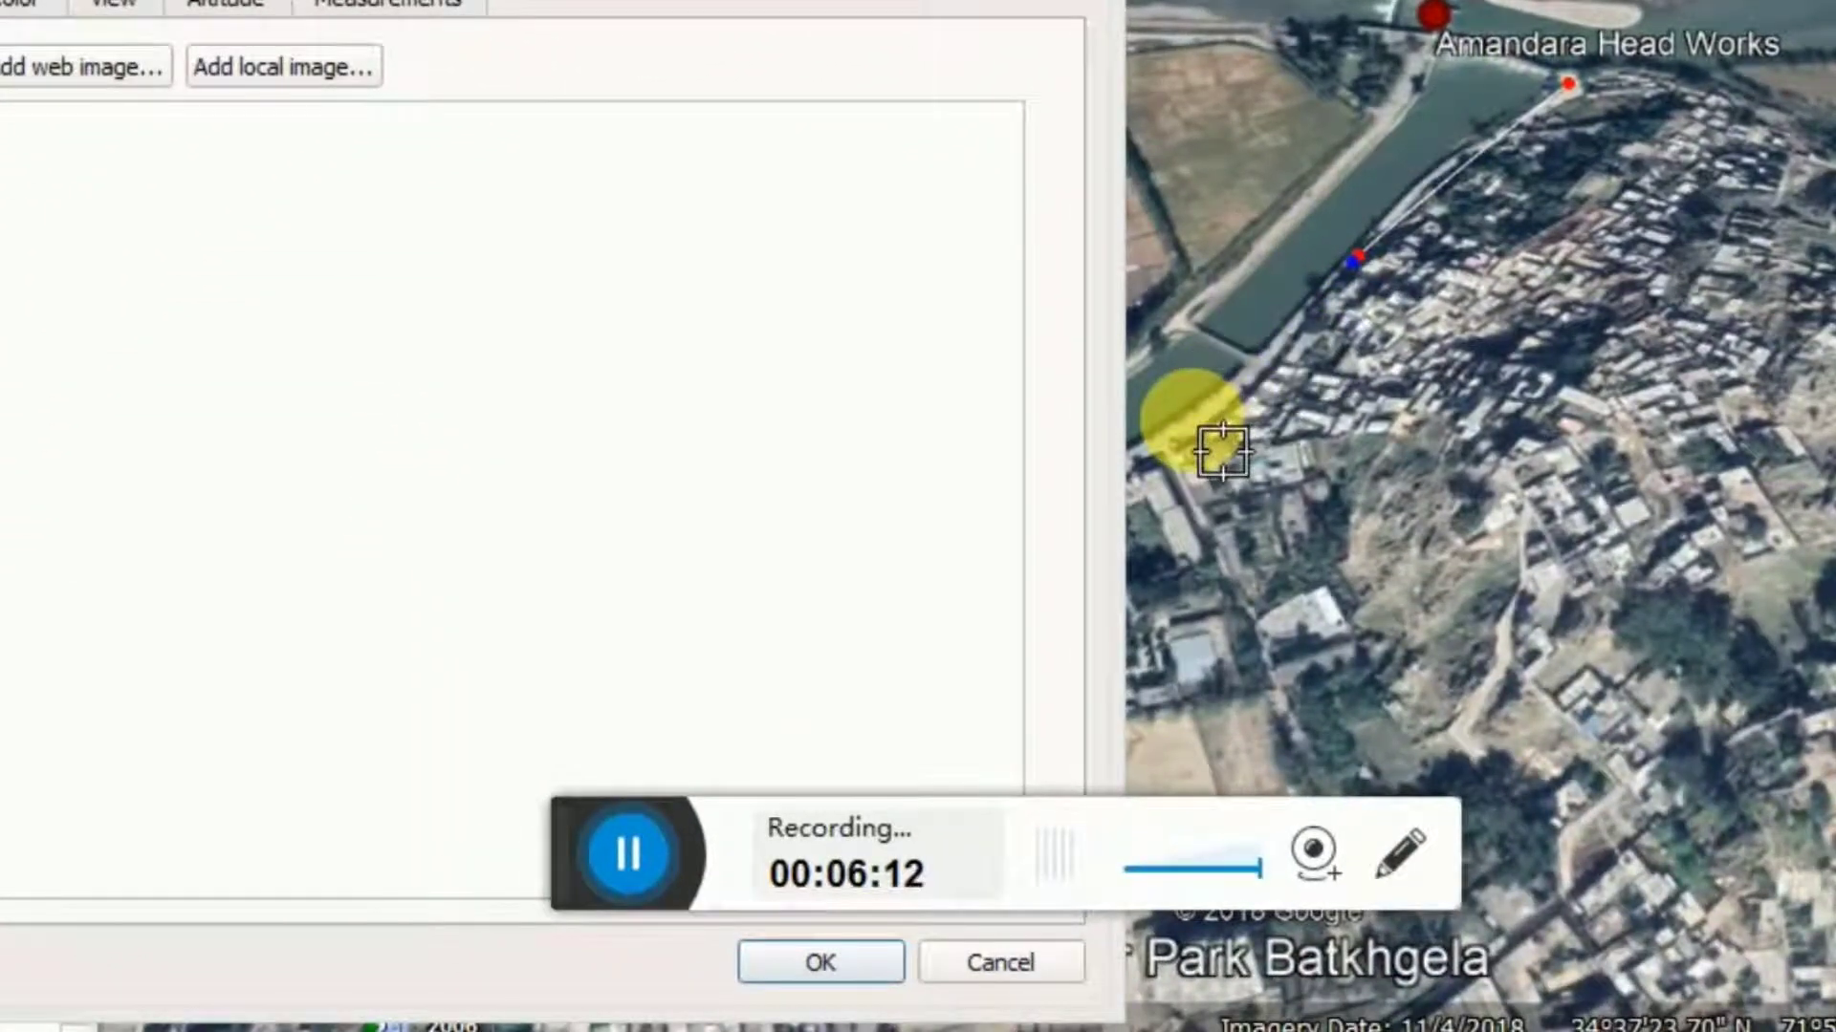
{"action": "left_click", "coordinate": [1189, 421]}
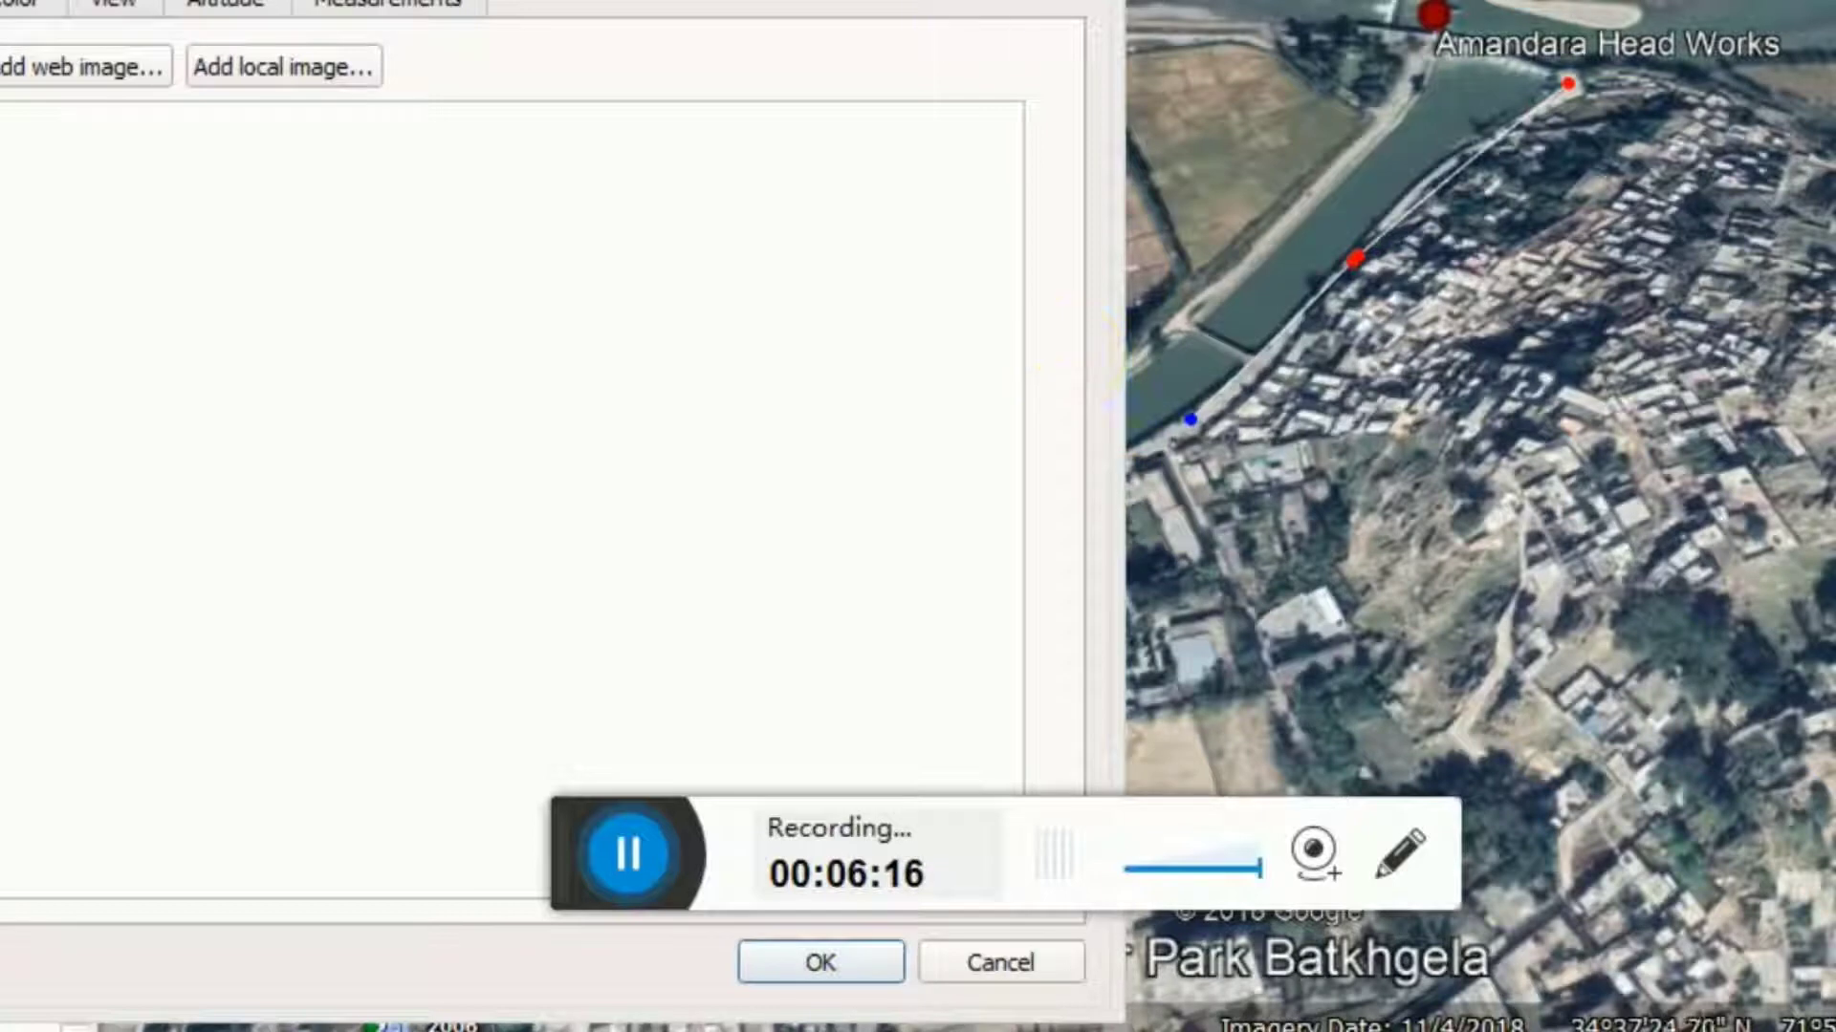
Extend the path along the canal to the bridge, then down the street to the northwest corner of the park ground
{"action": "left_click", "coordinate": [934, 57]}
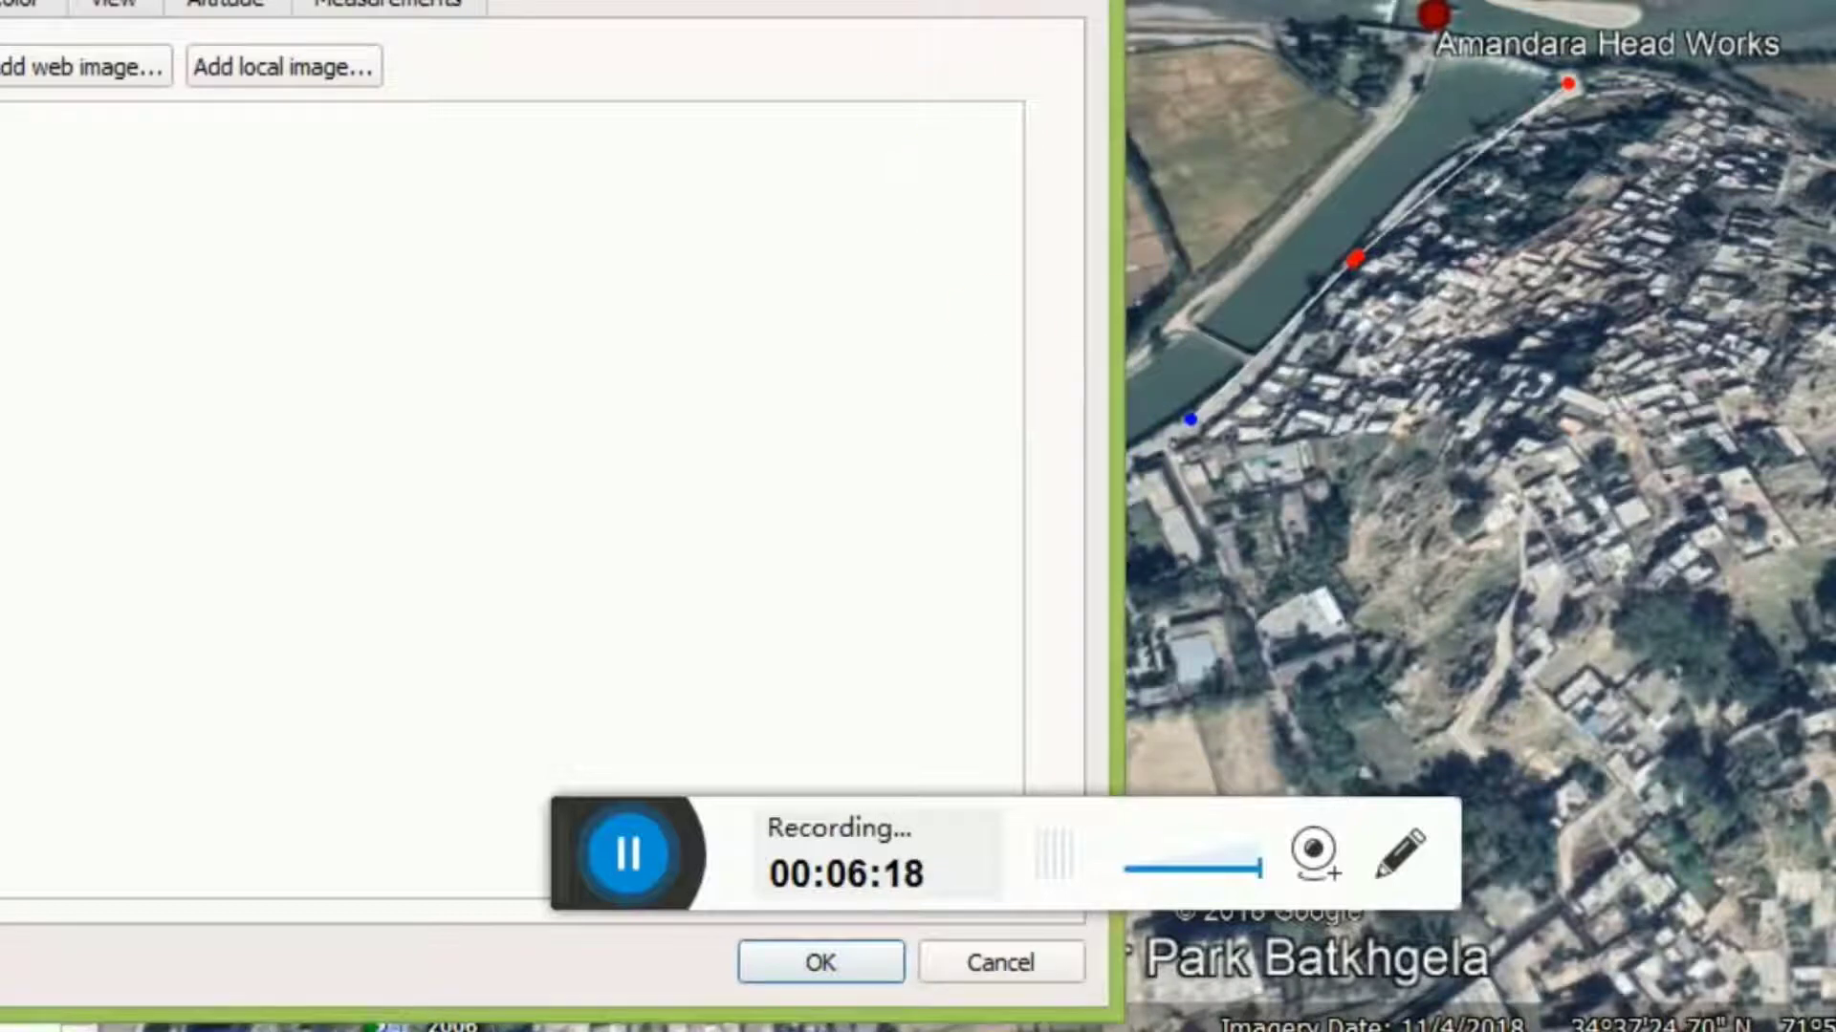
{"action": "left_click_drag", "start_coordinate": [992, 0], "coordinate": [1046, 972]}
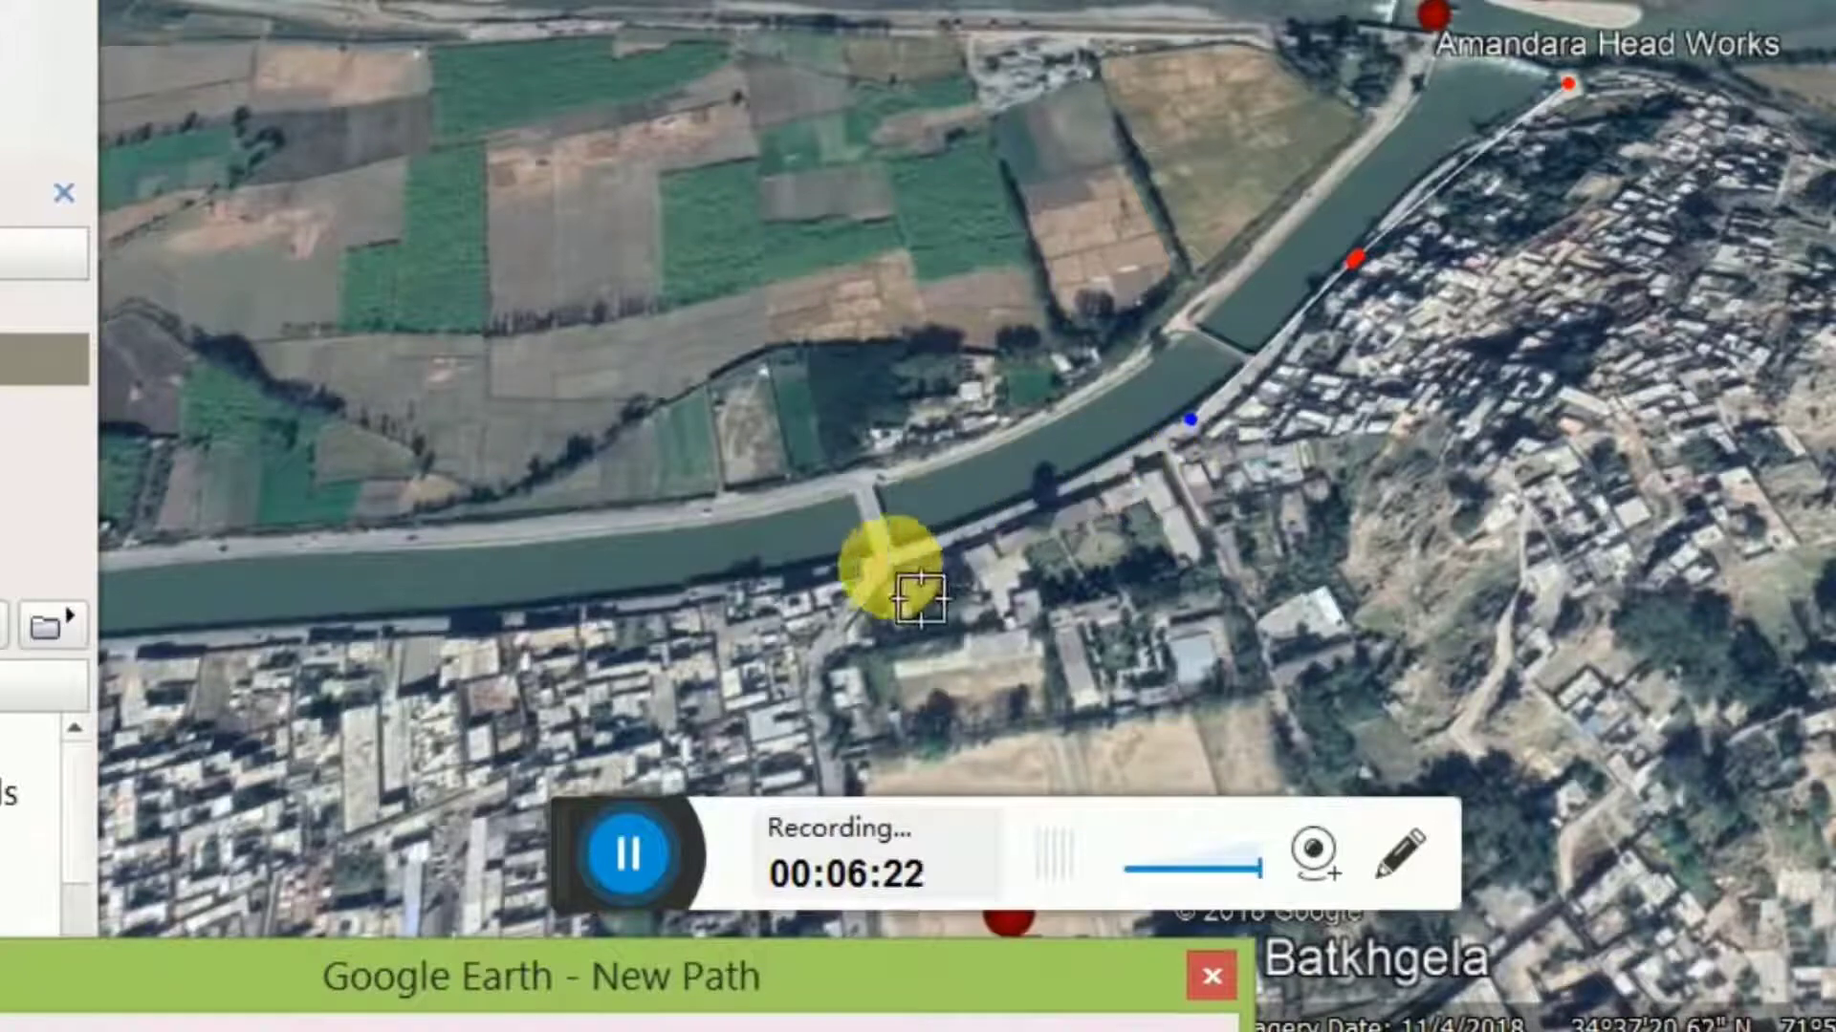
{"action": "left_click", "coordinate": [889, 559]}
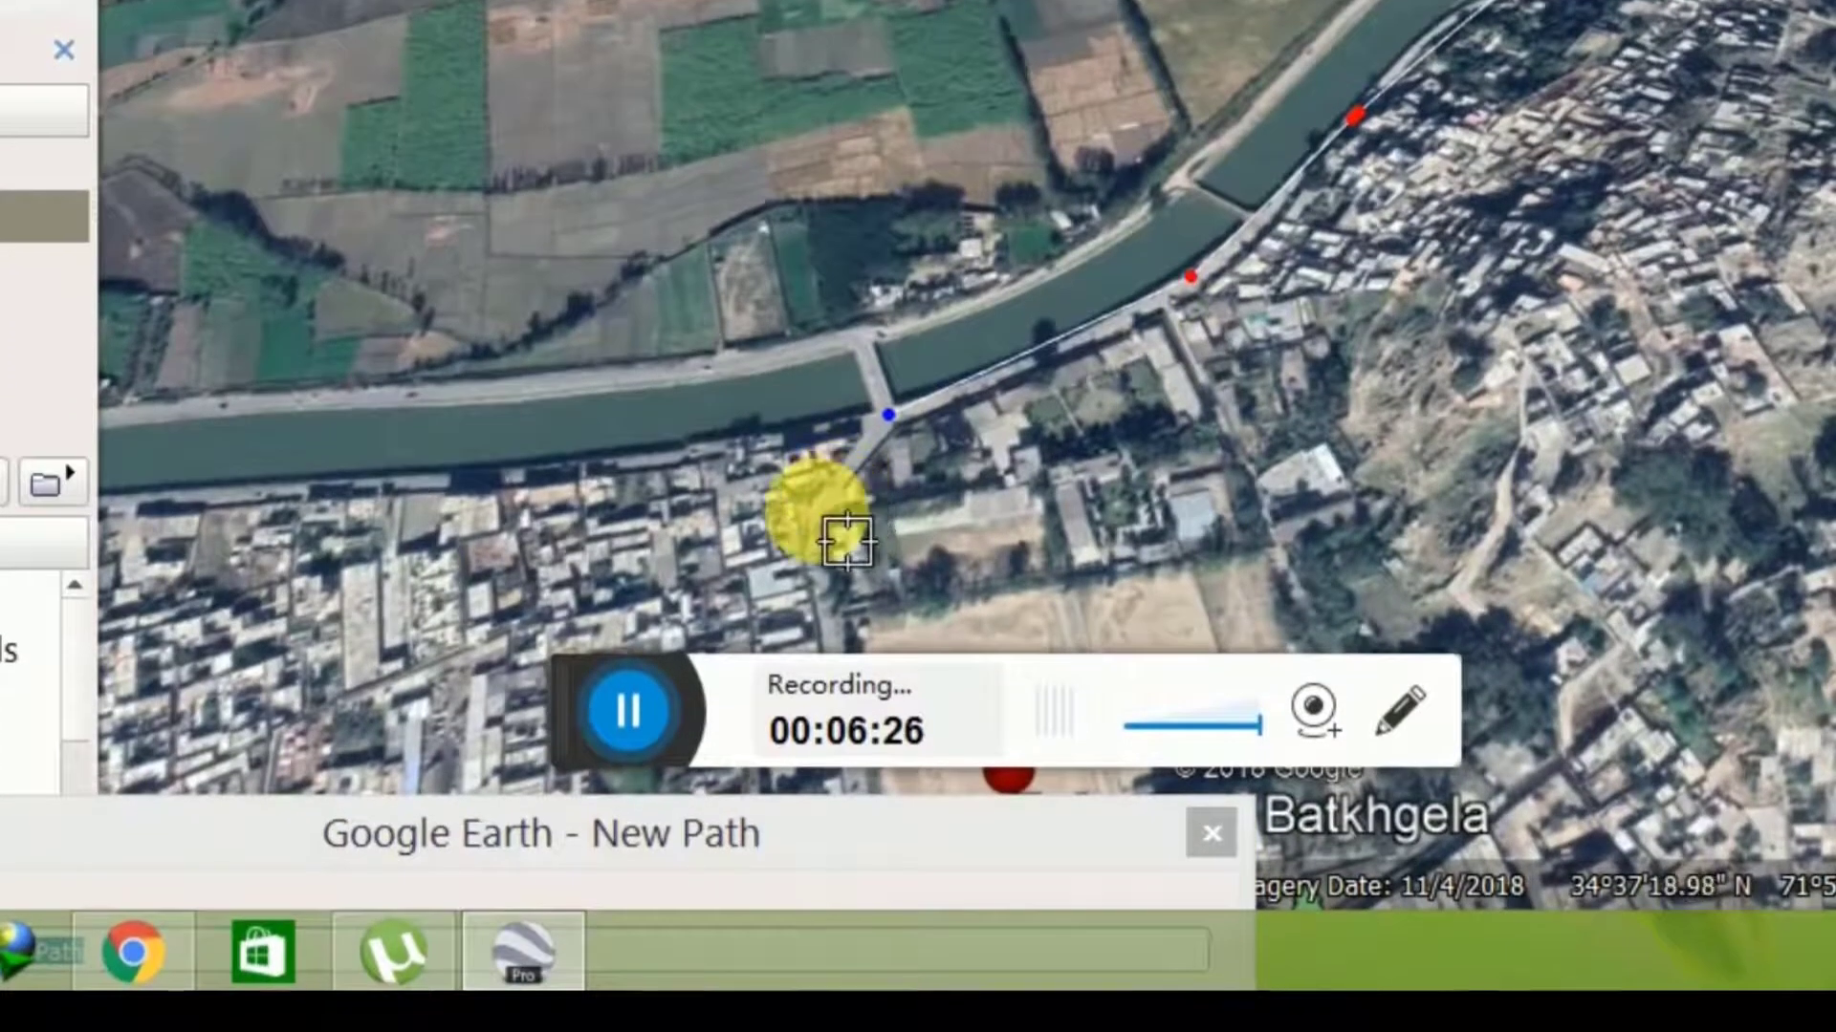
{"action": "left_click", "coordinate": [834, 526]}
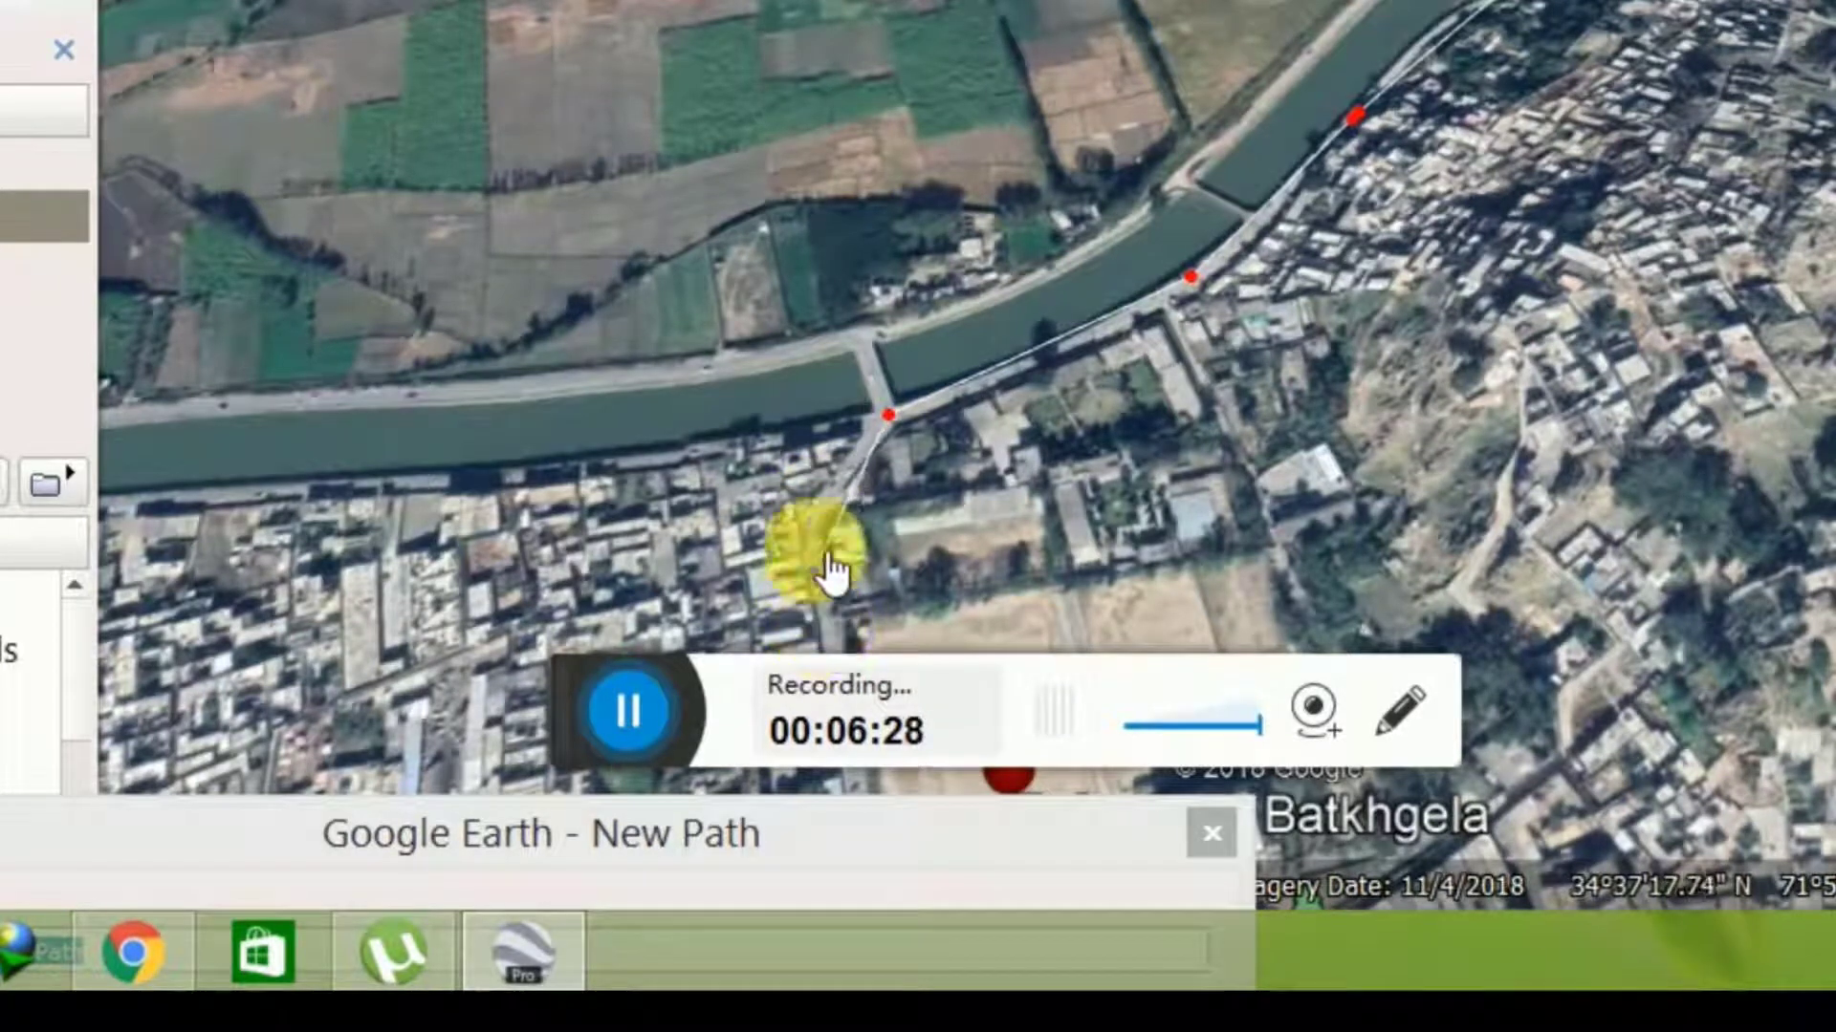
{"action": "left_click", "coordinate": [824, 511]}
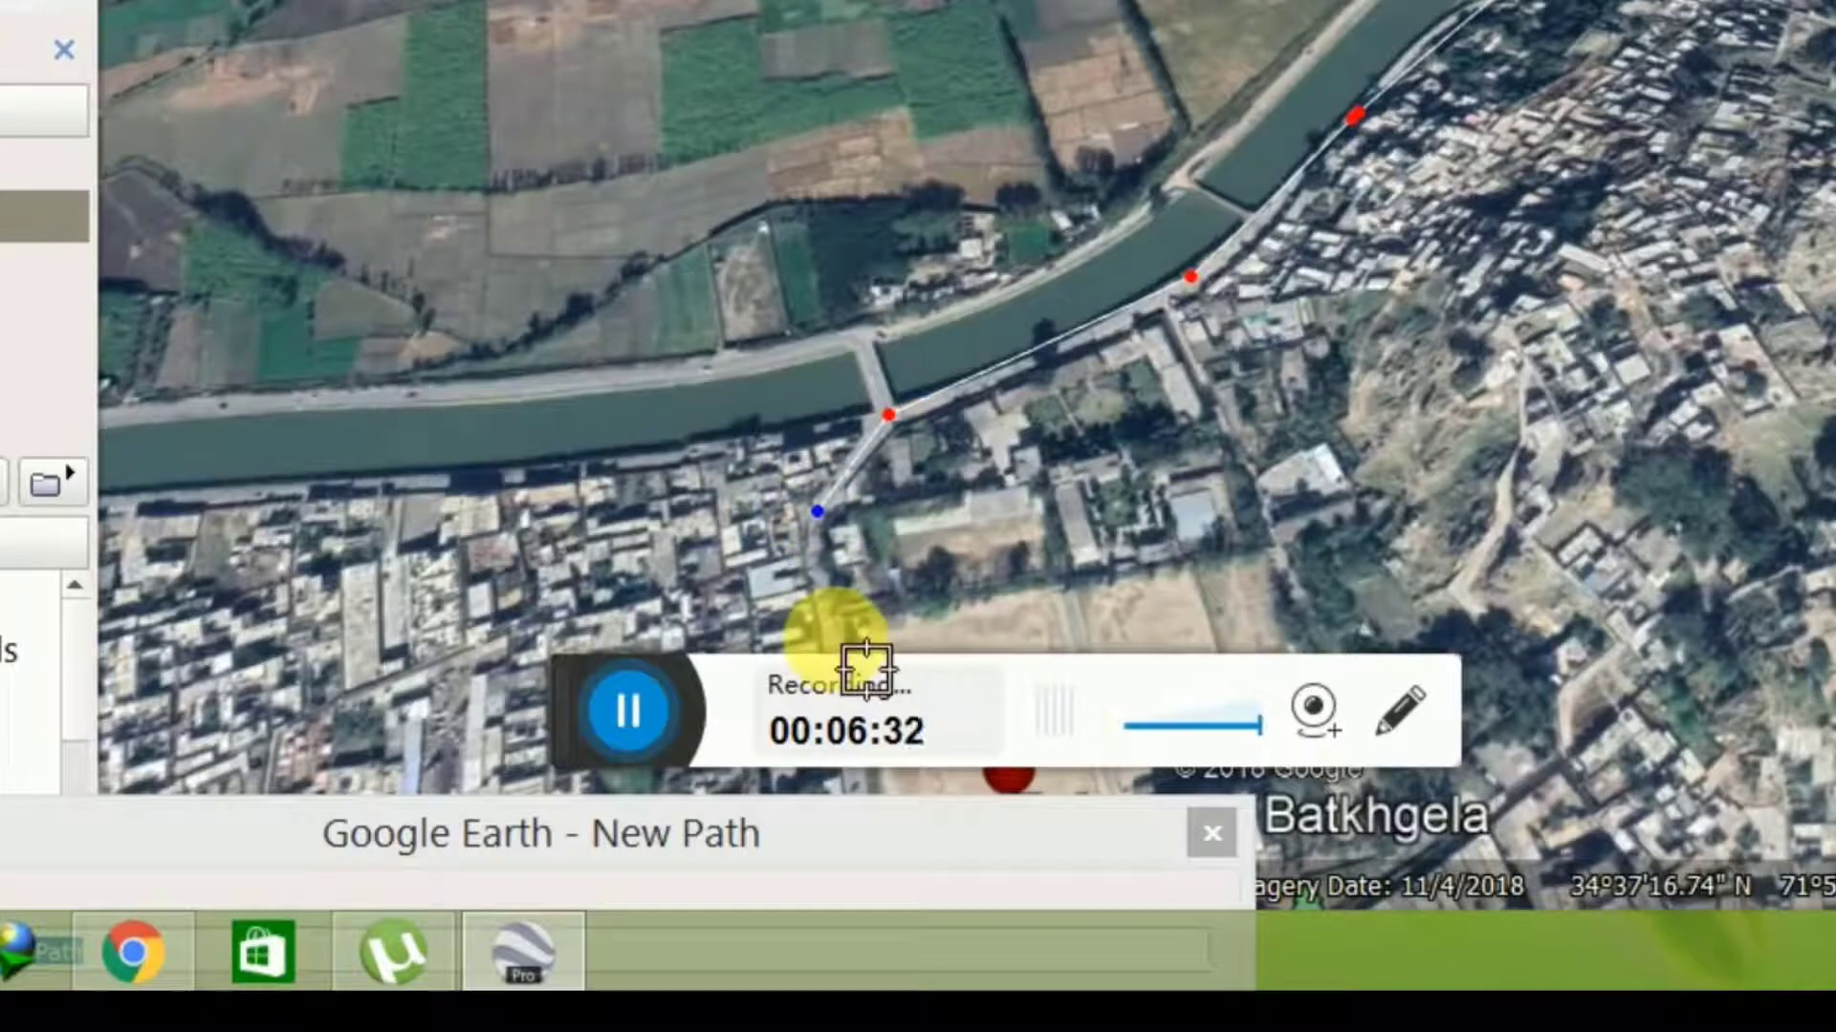
{"action": "left_click", "coordinate": [836, 643]}
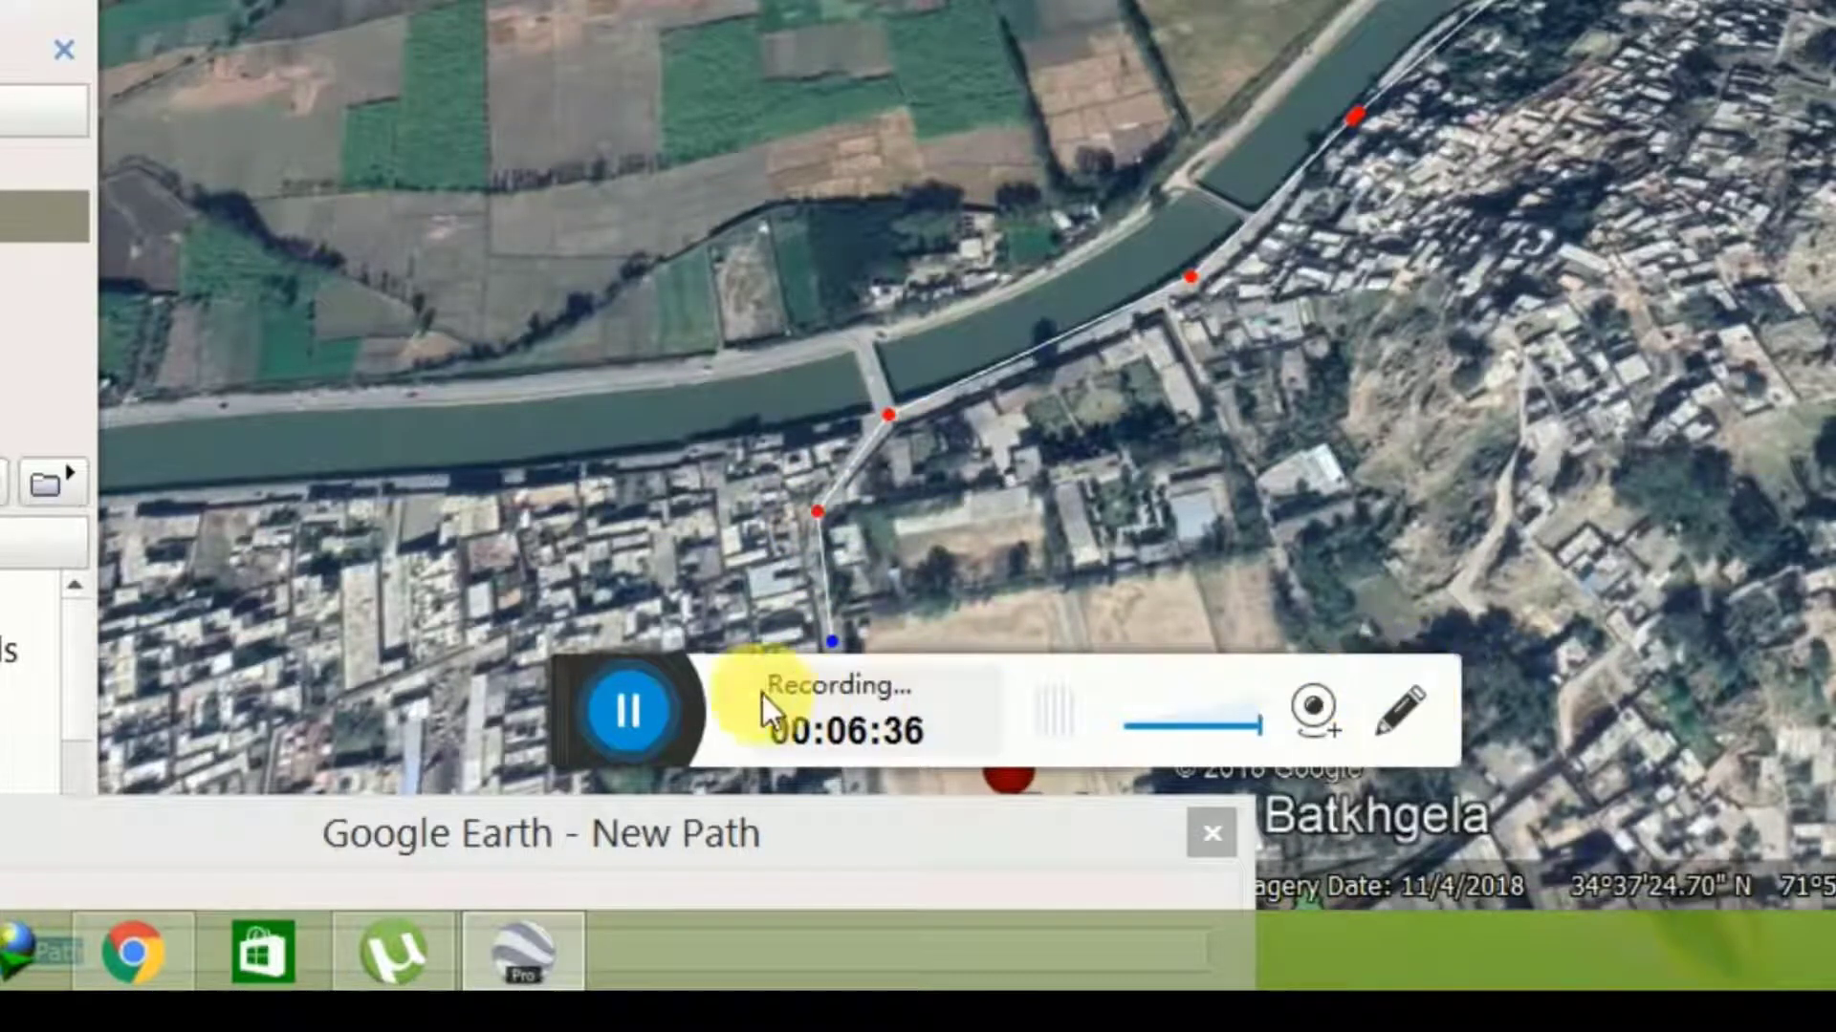
Continue the path down the street beside the park and end it at the Zafar Park Batkhgela placemark
{"action": "left_click_drag", "start_coordinate": [569, 712], "coordinate": [591, 989]}
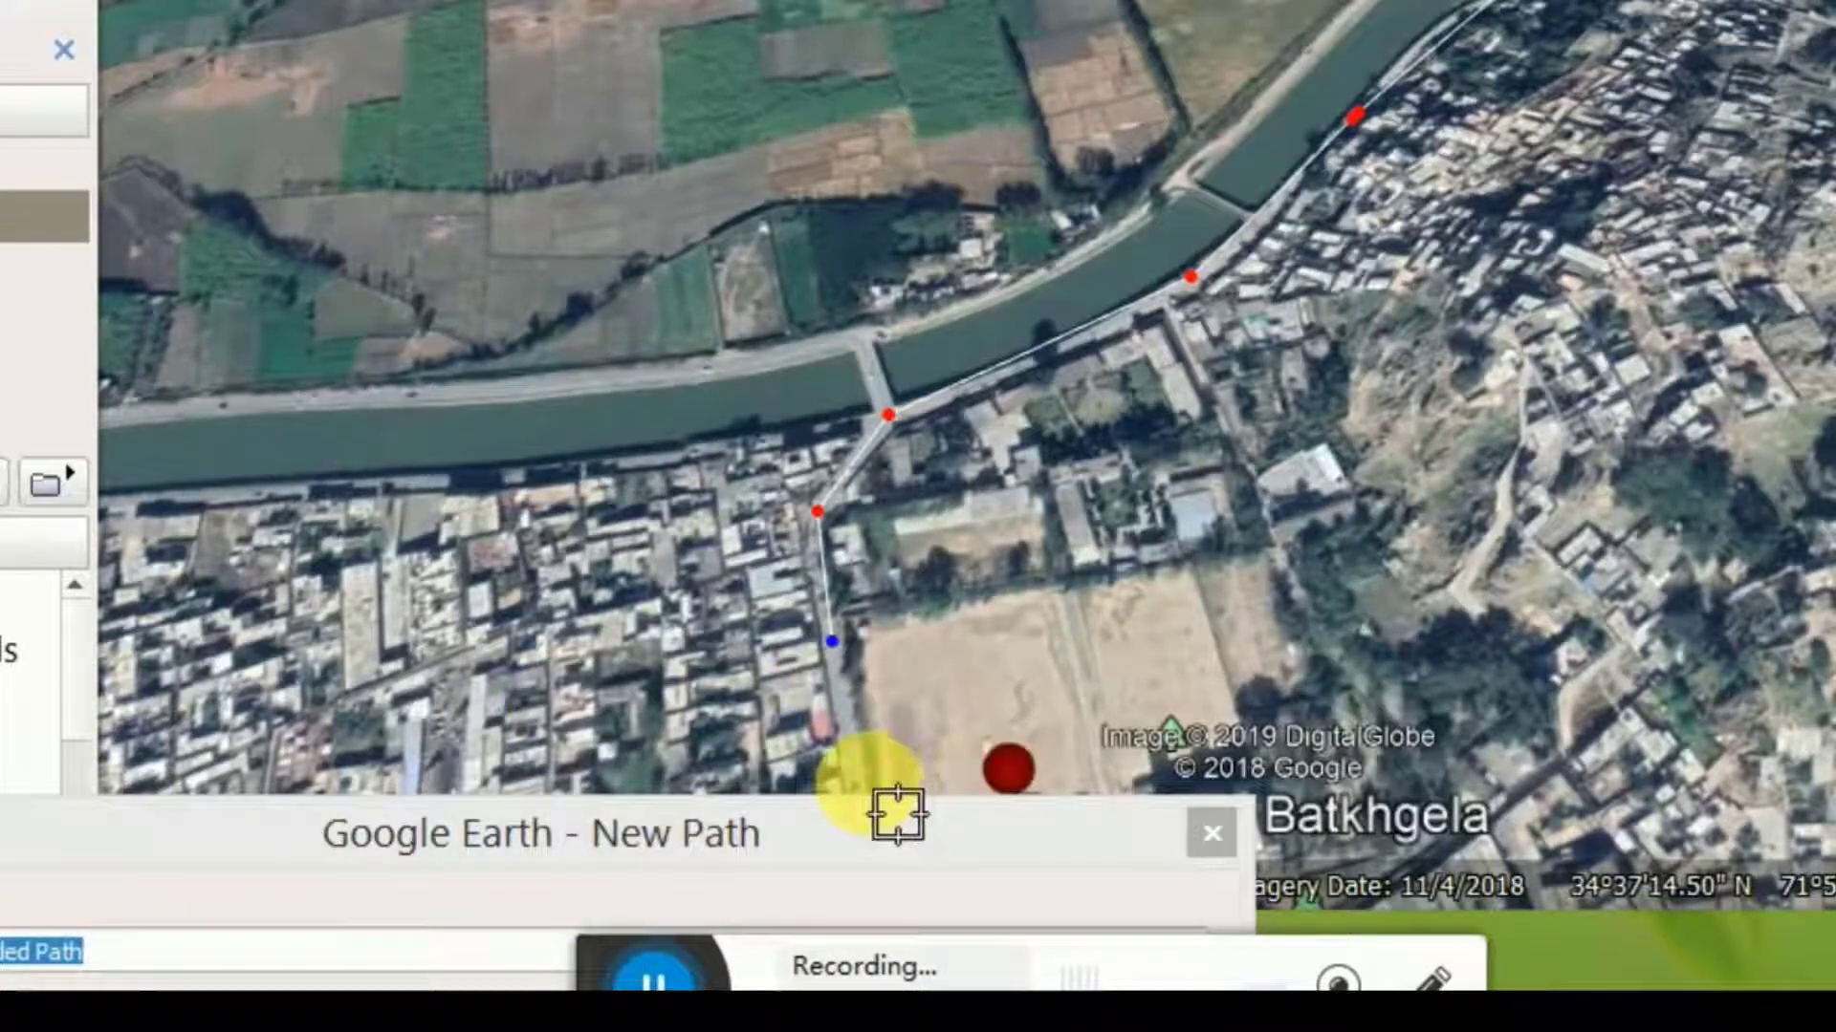
{"action": "left_click", "coordinate": [867, 784]}
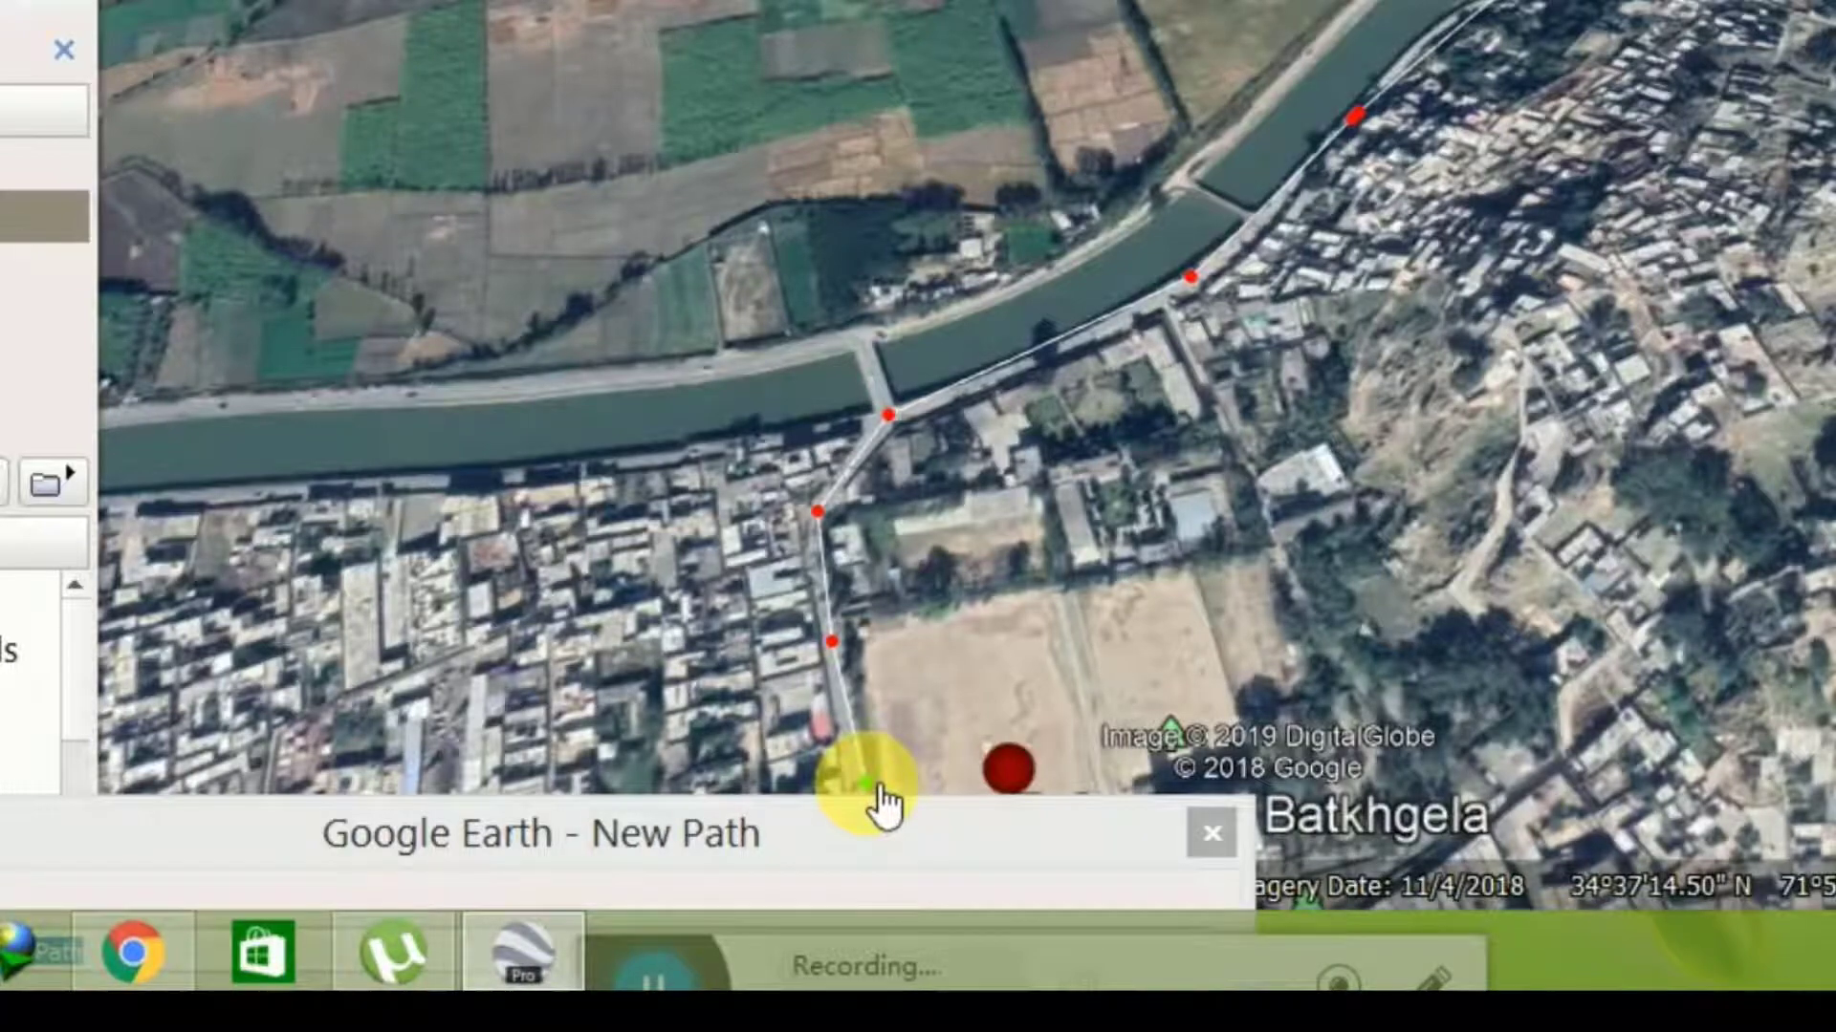
{"action": "key", "text": "Down"}
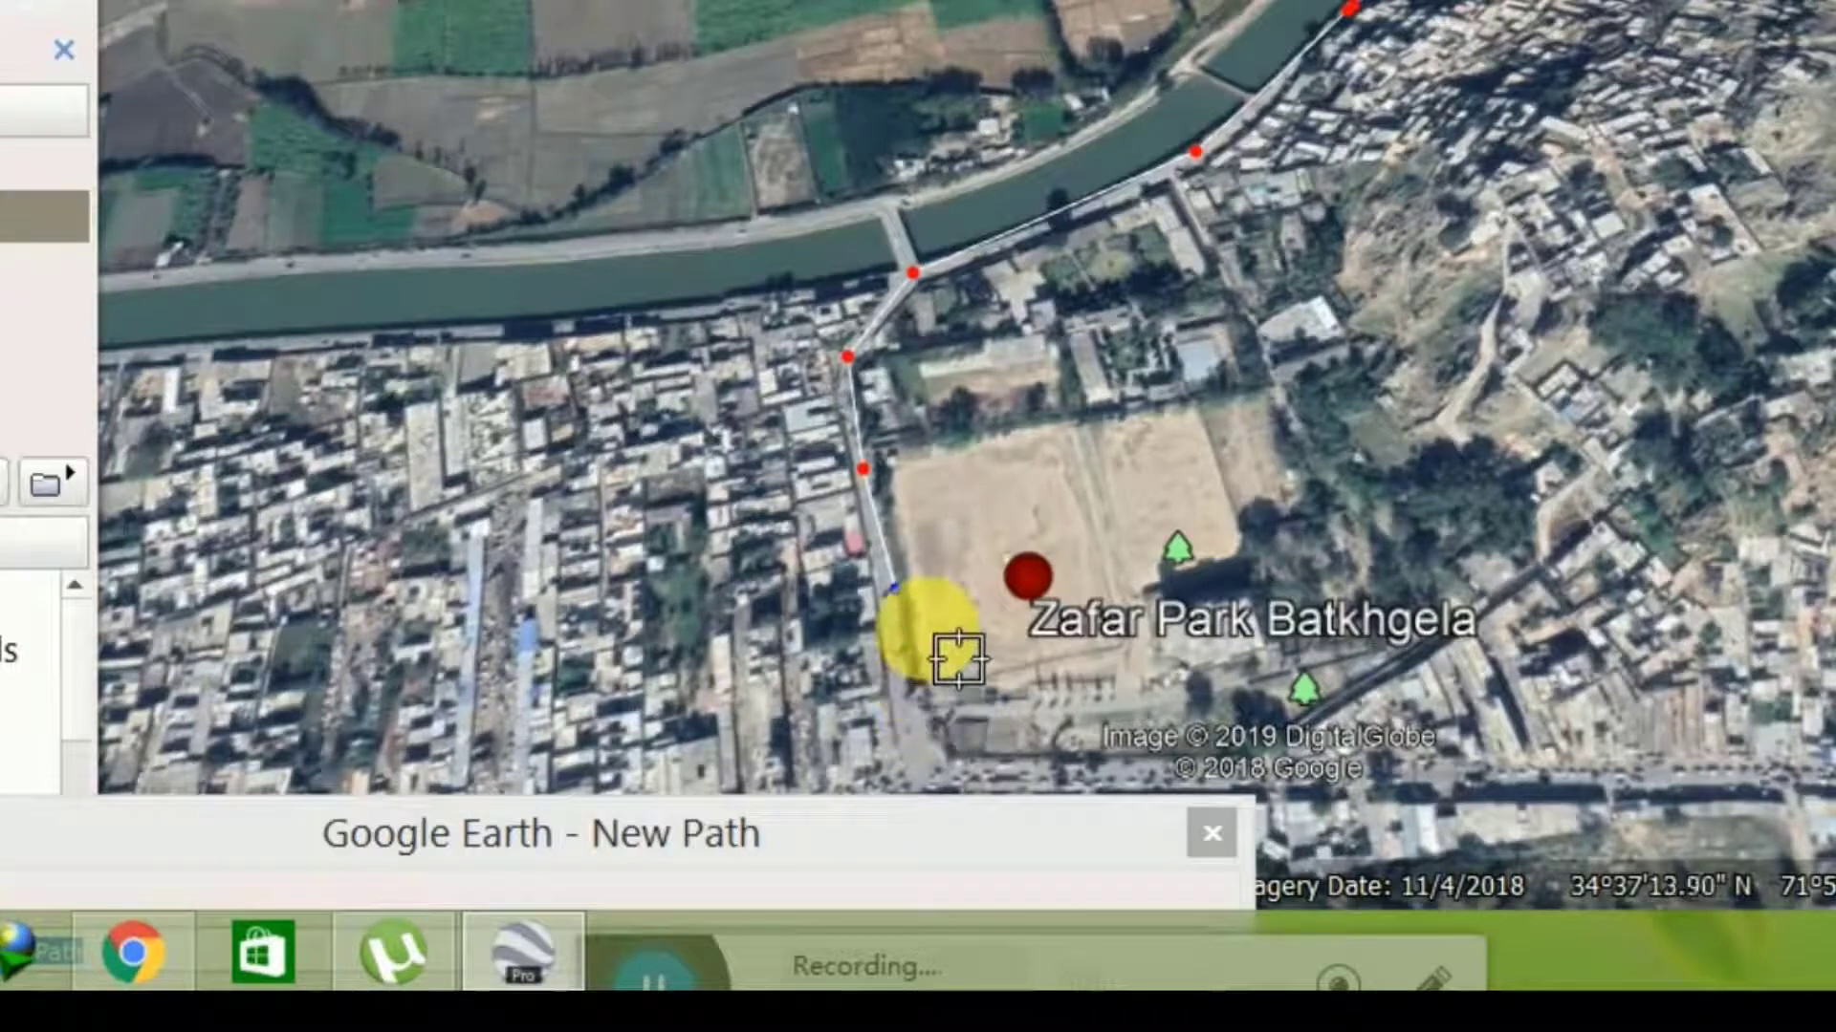
{"action": "left_click", "coordinate": [1047, 600]}
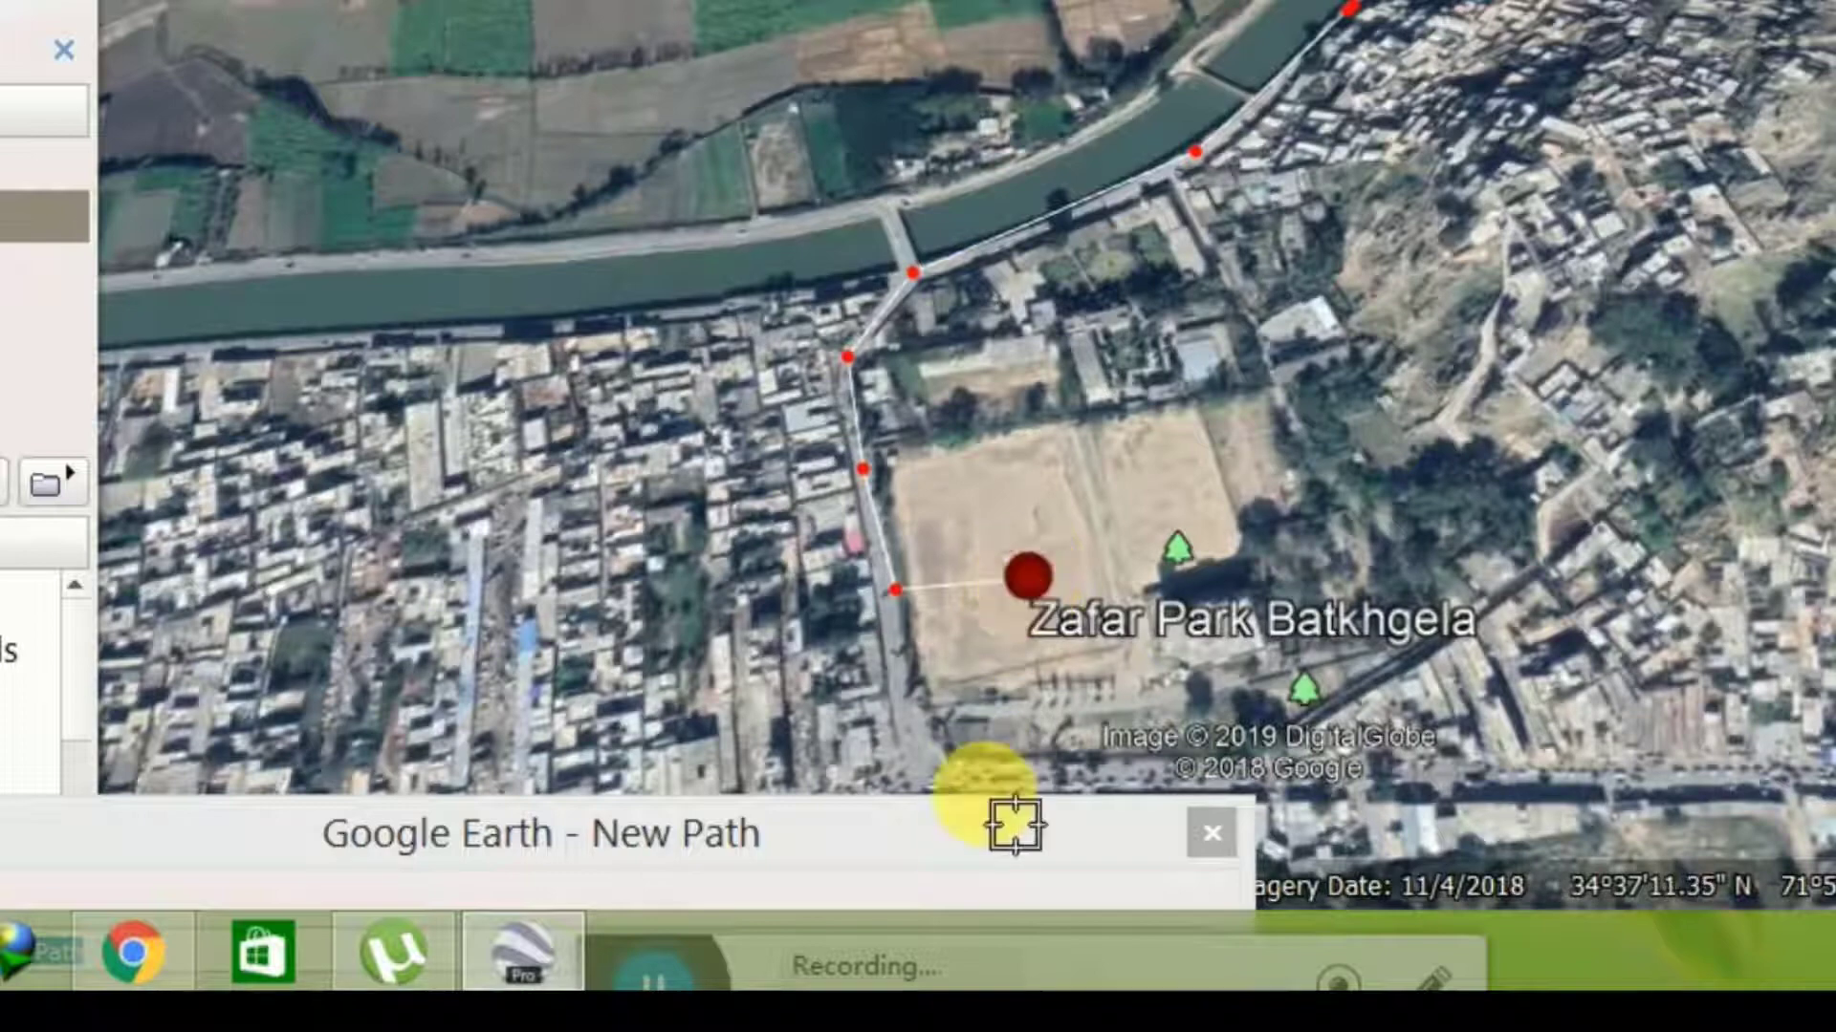
{"action": "left_click", "coordinate": [956, 834]}
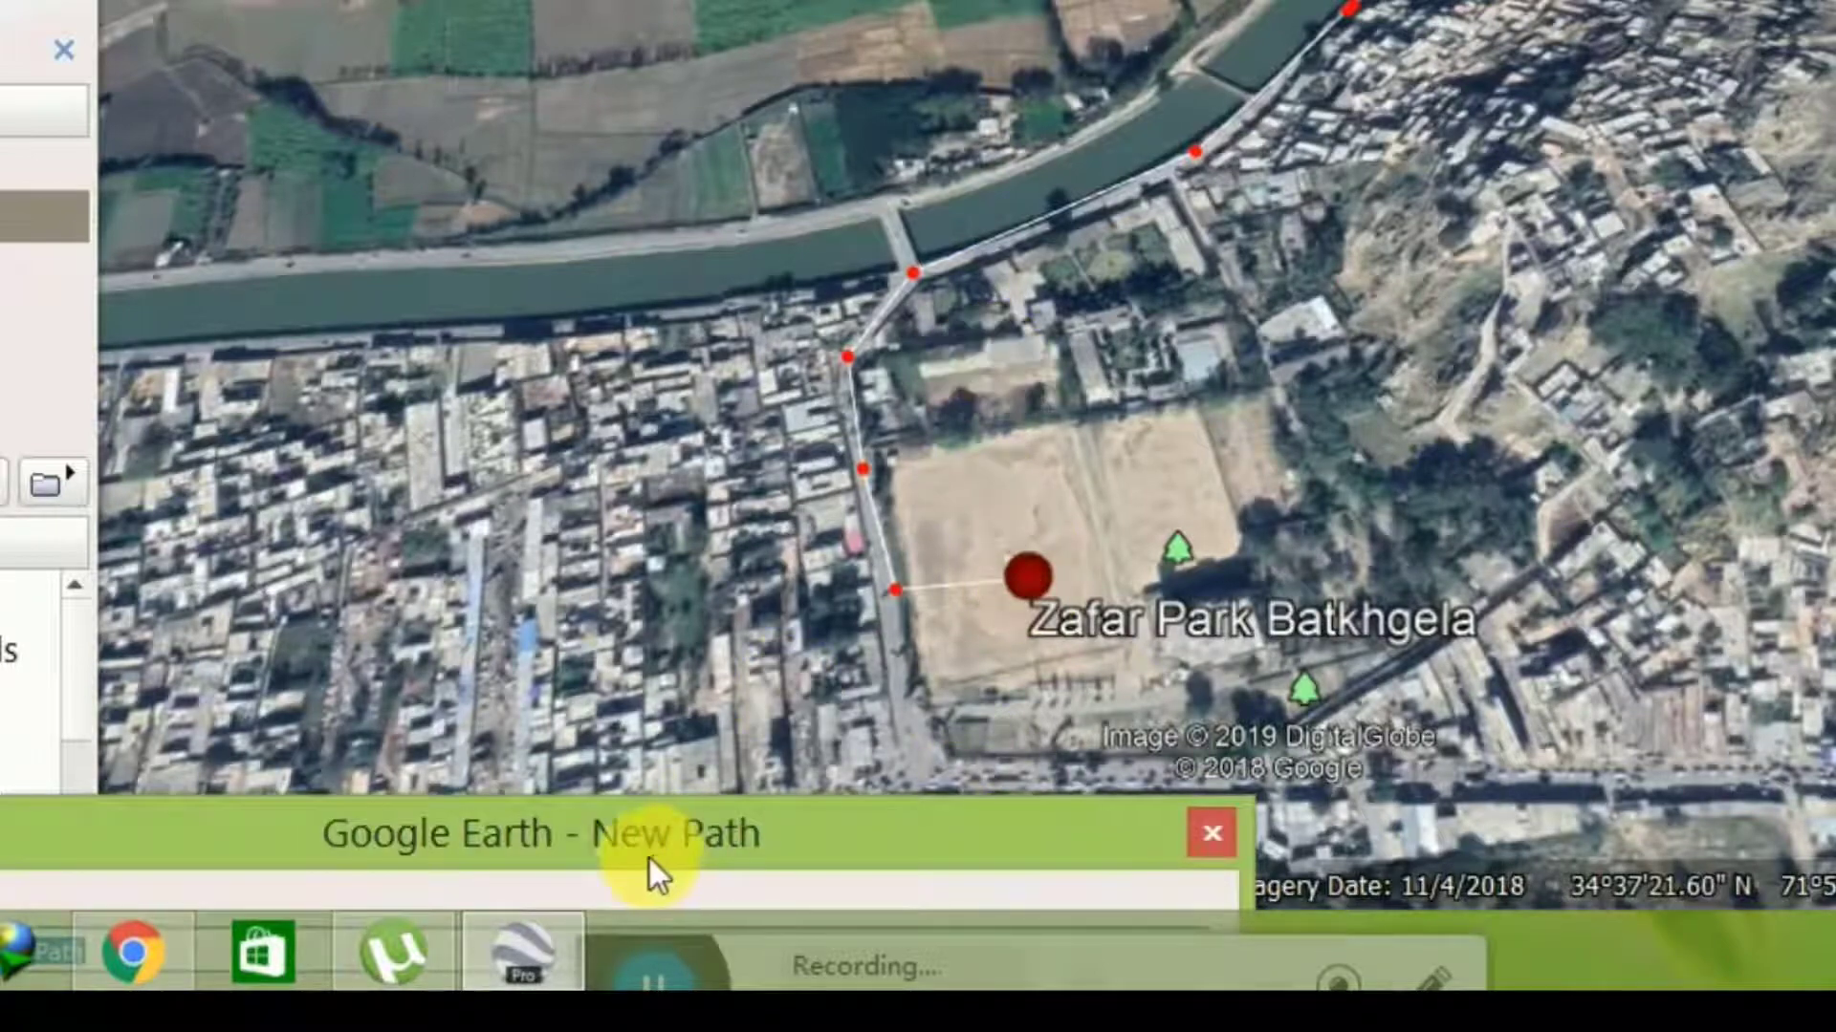
Name the new path "From Headworks to park"
{"action": "left_click_drag", "start_coordinate": [647, 814], "coordinate": [899, 5]}
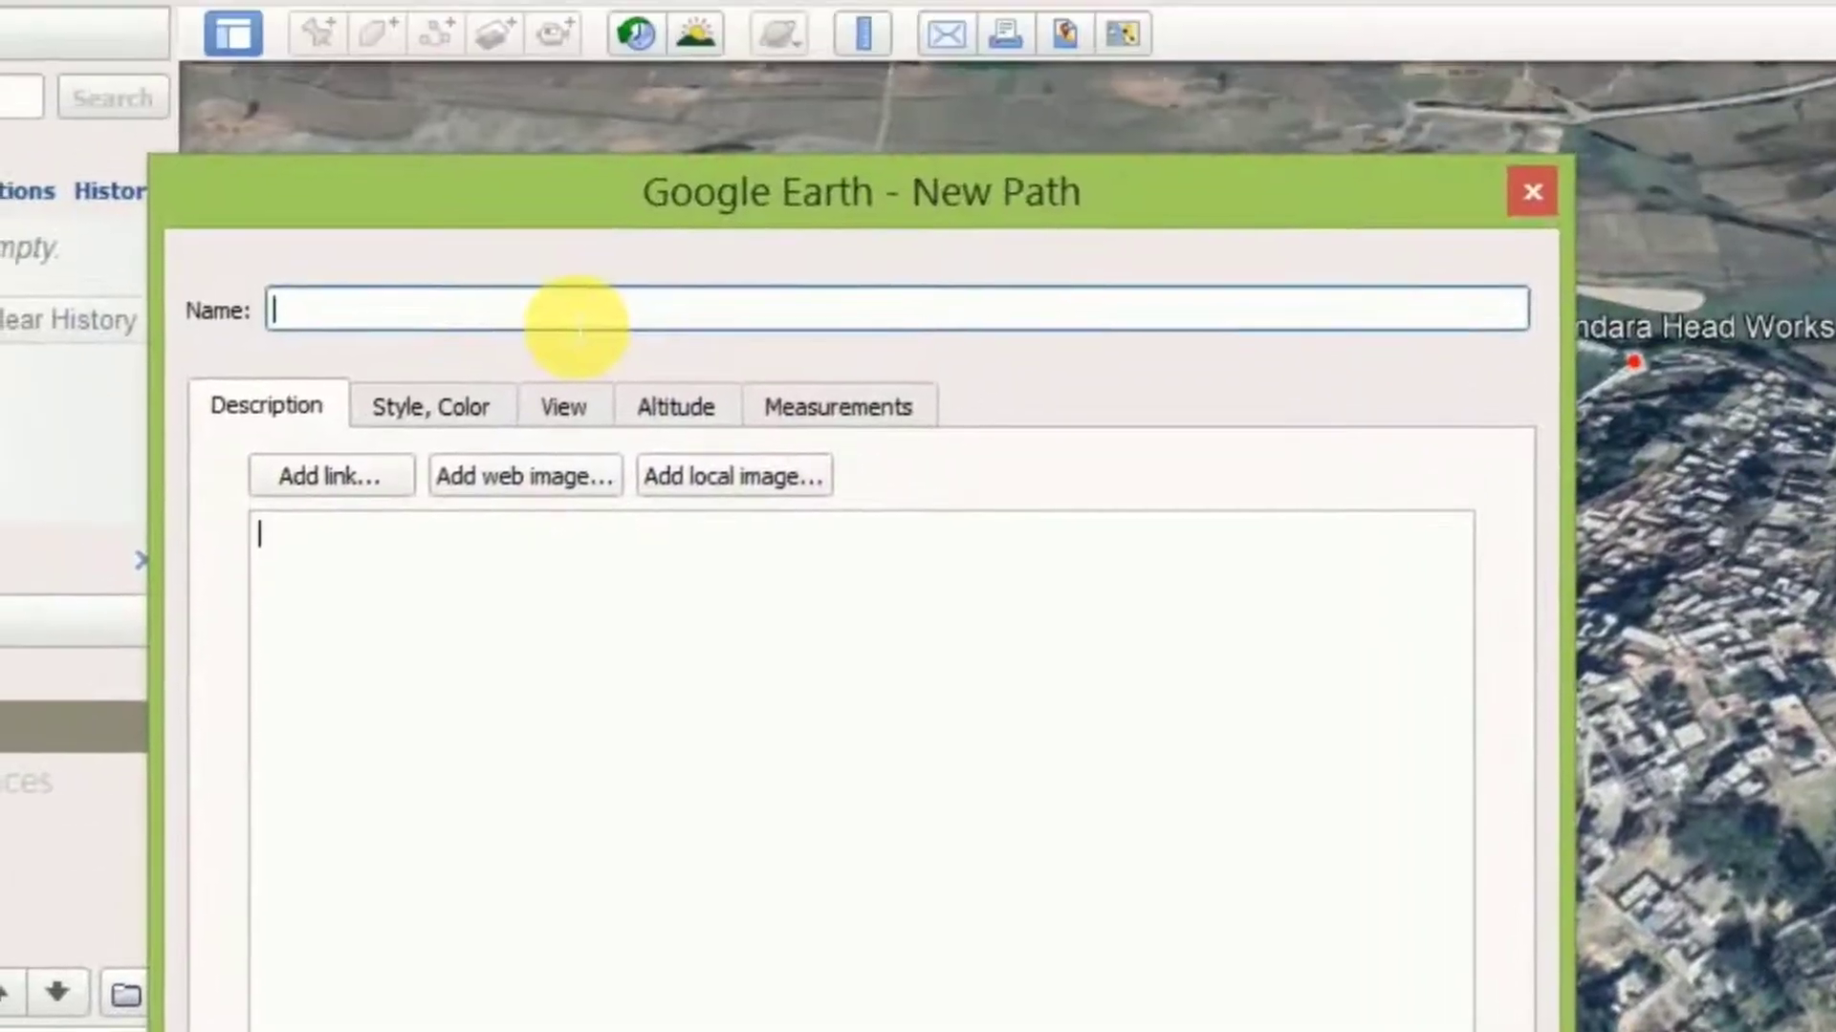
{"action": "left_click", "coordinate": [577, 323]}
{"action": "type", "text": "From Head"}
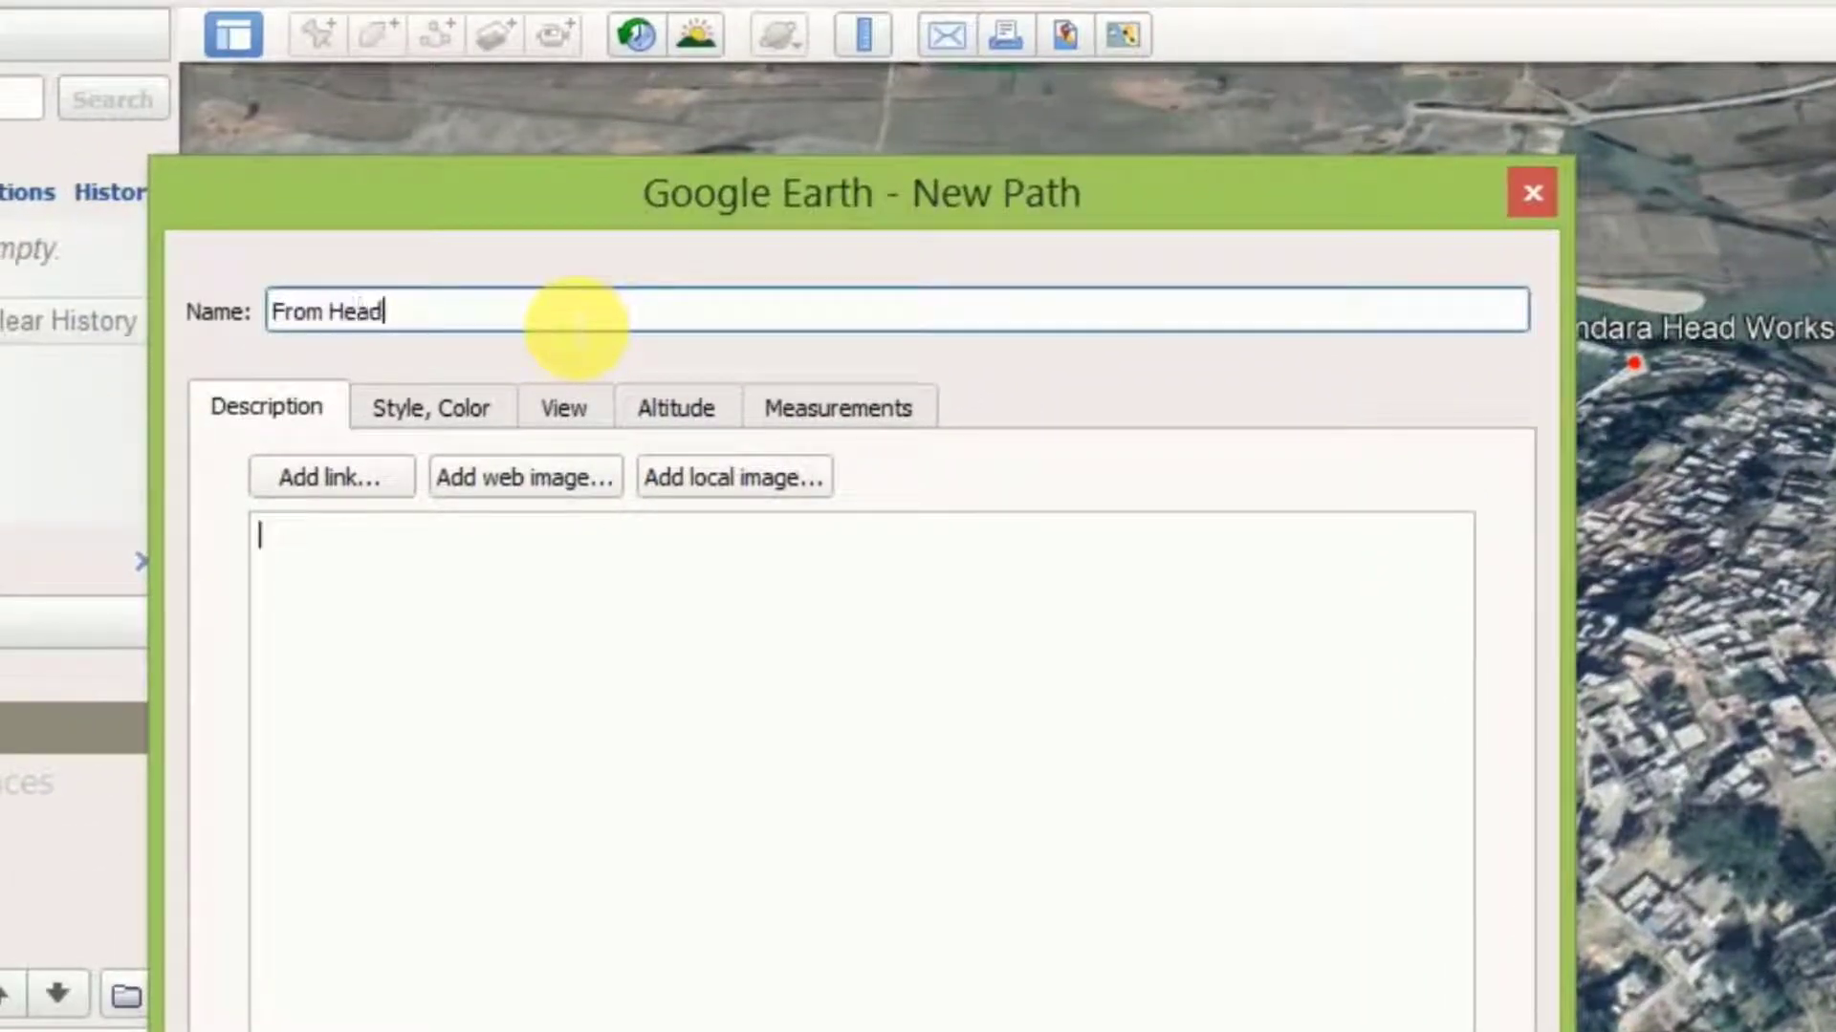
{"action": "type", "text": "works to park"}
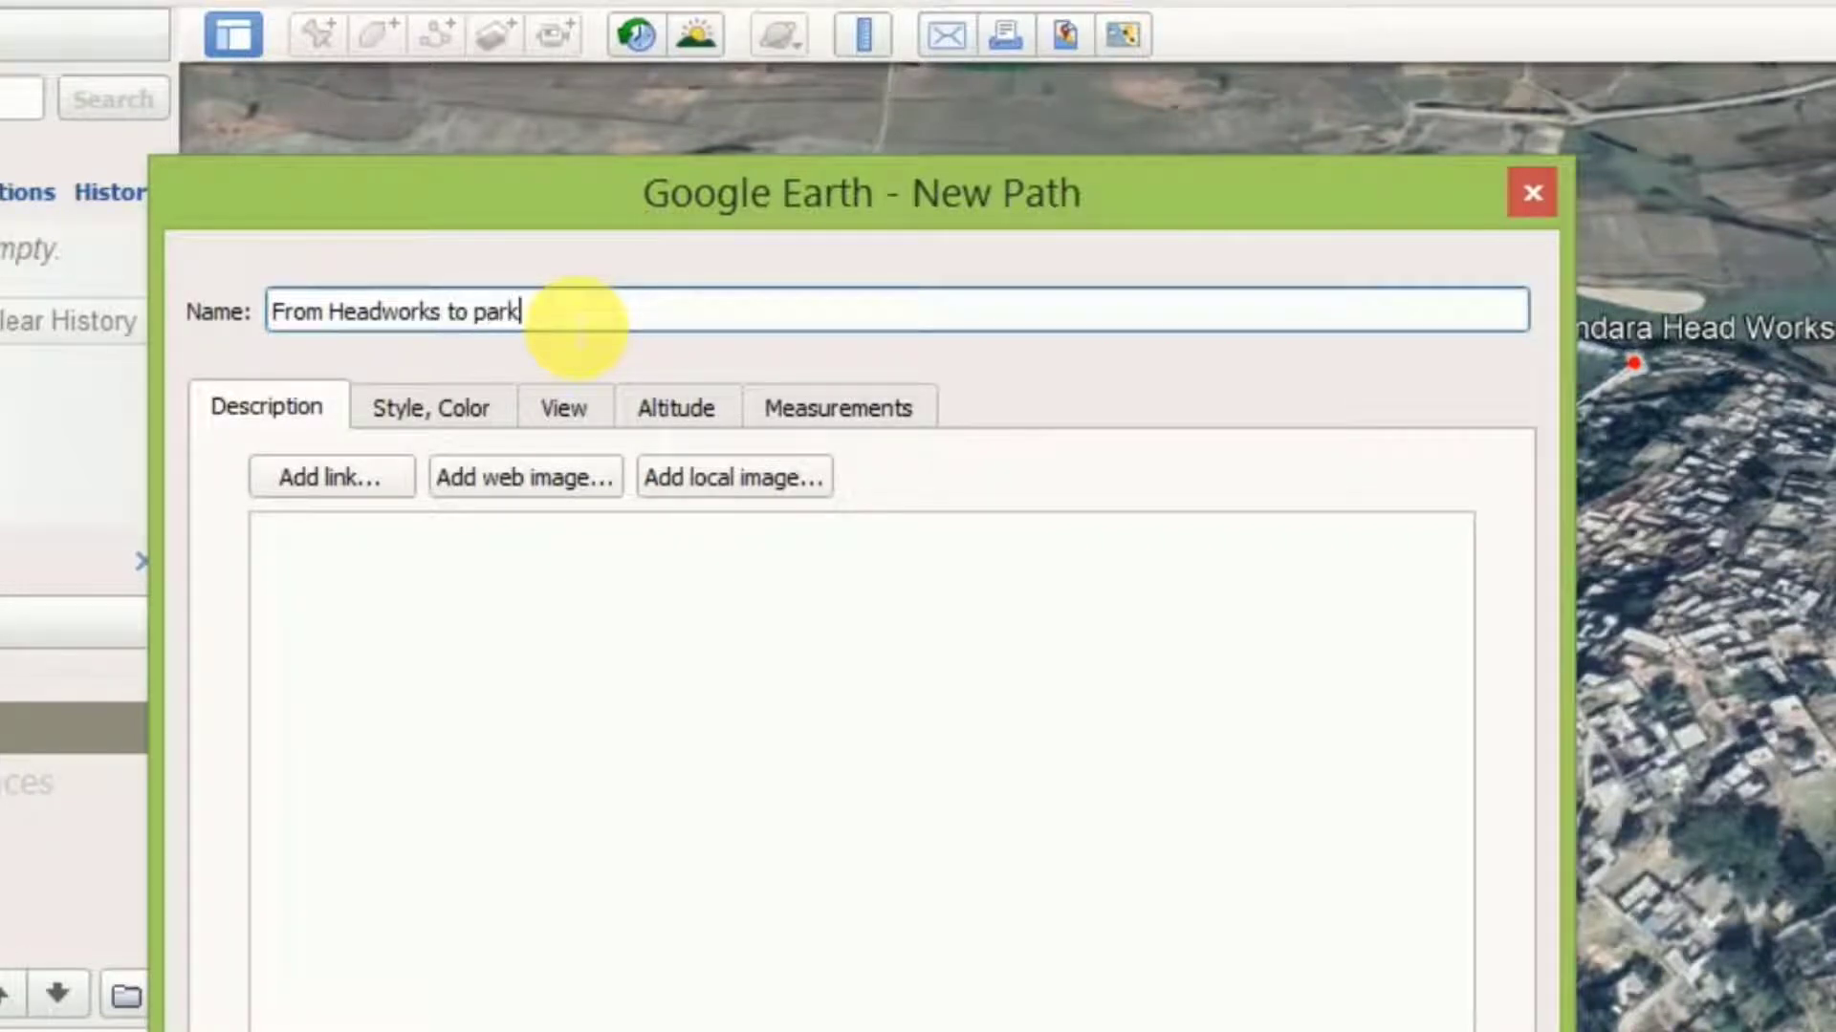
{"action": "key", "text": "Tab"}
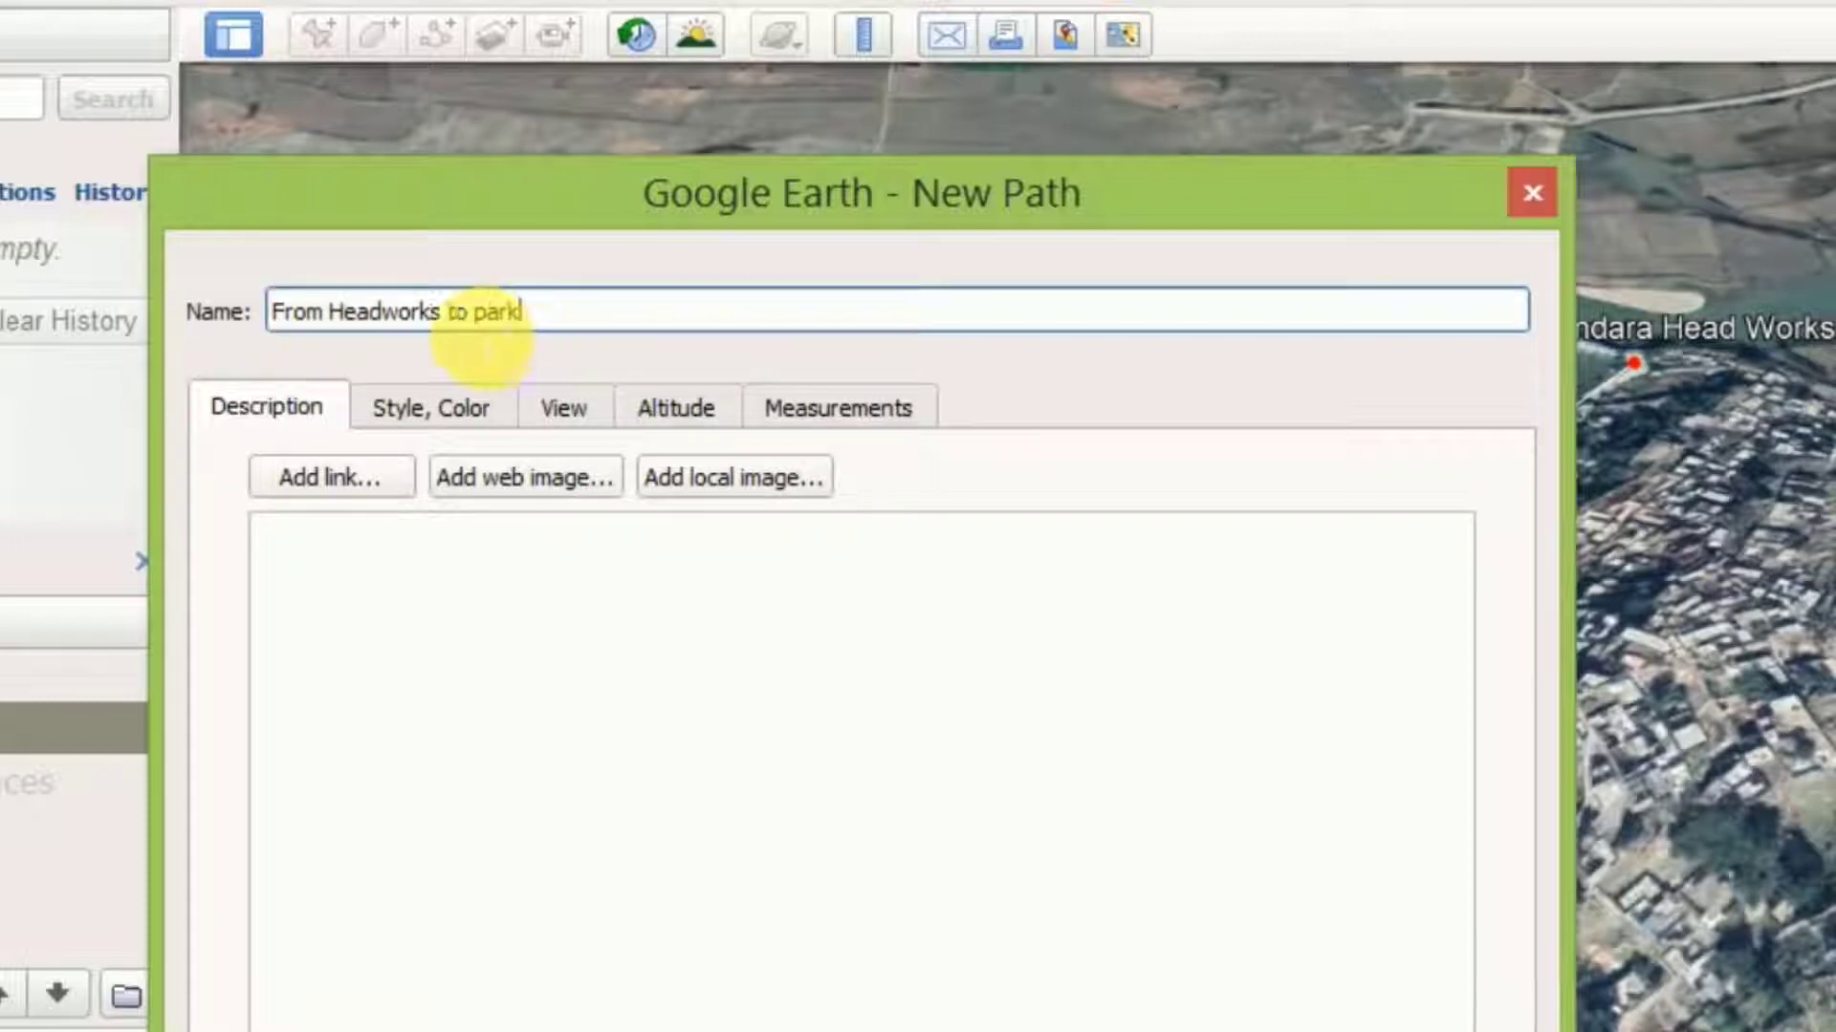
Replace the path's name with "Park road" and save the path
{"action": "left_click_drag", "start_coordinate": [472, 312], "coordinate": [102, 307]}
{"action": "key", "text": "BackSpace"}
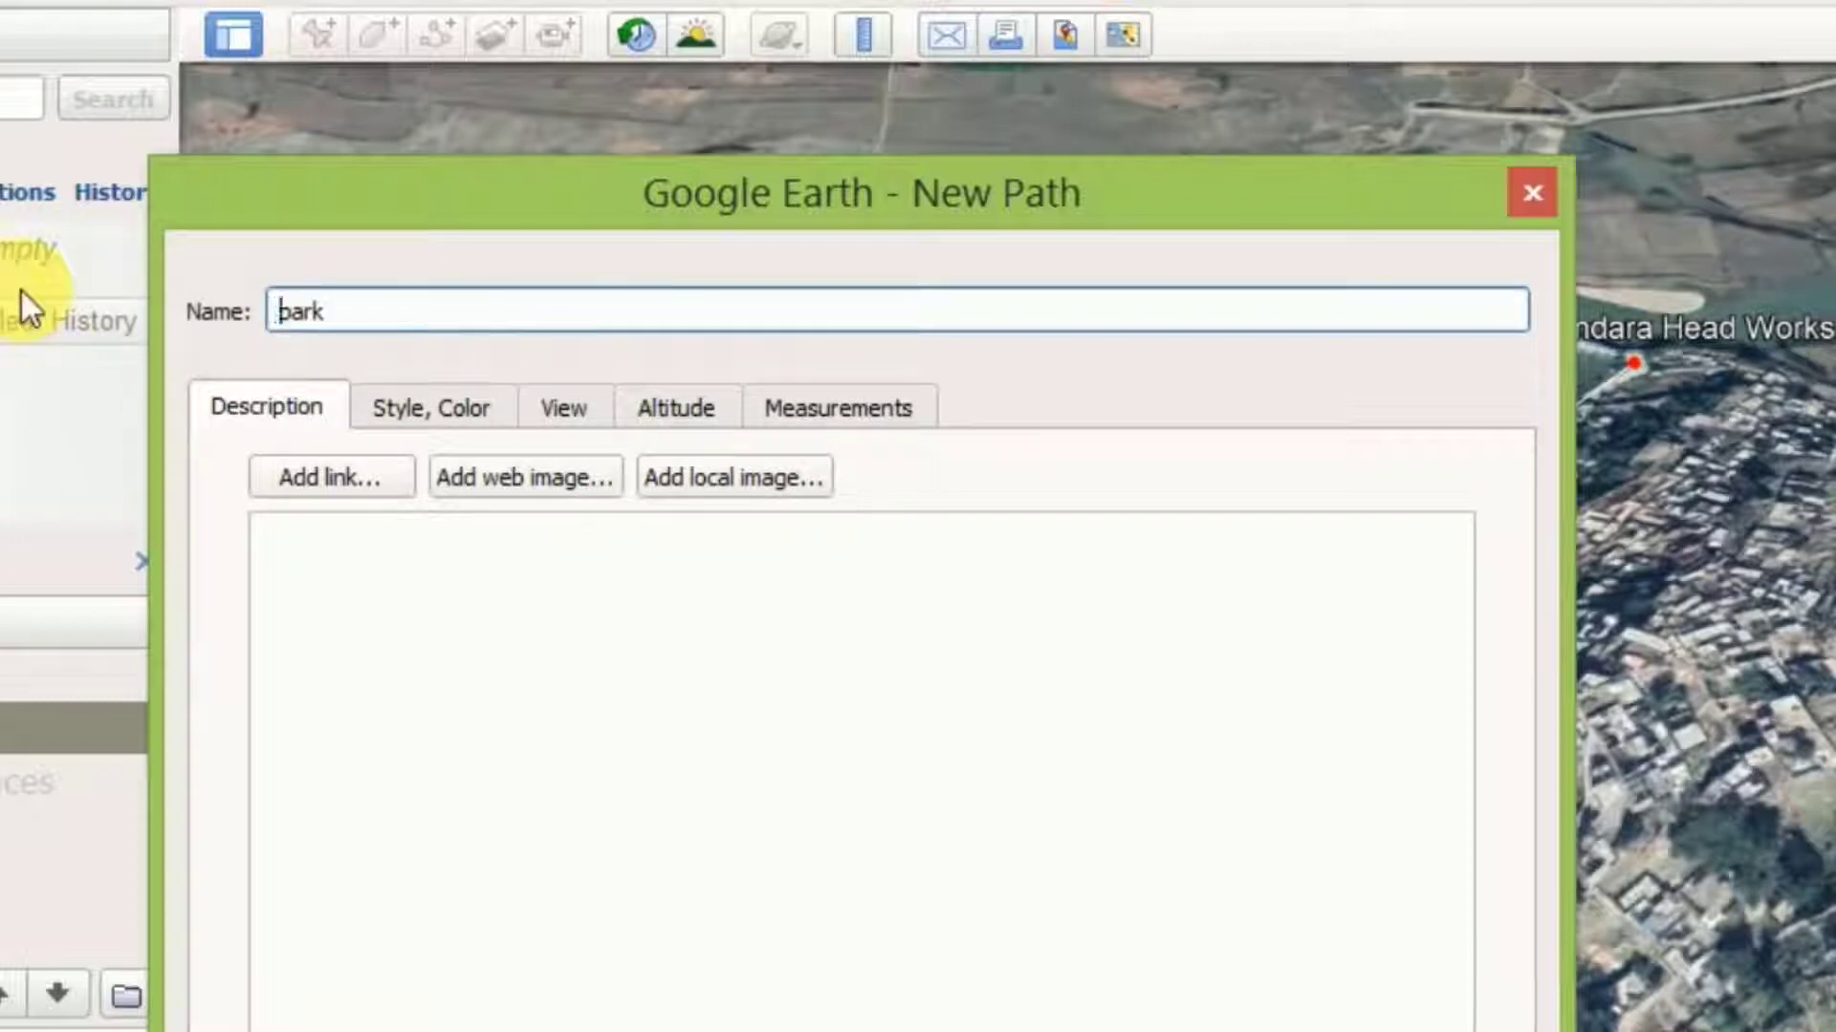
{"action": "key", "text": "Right"}
{"action": "key", "text": "Right"}
{"action": "key", "text": "Right"}
{"action": "key", "text": "Right"}
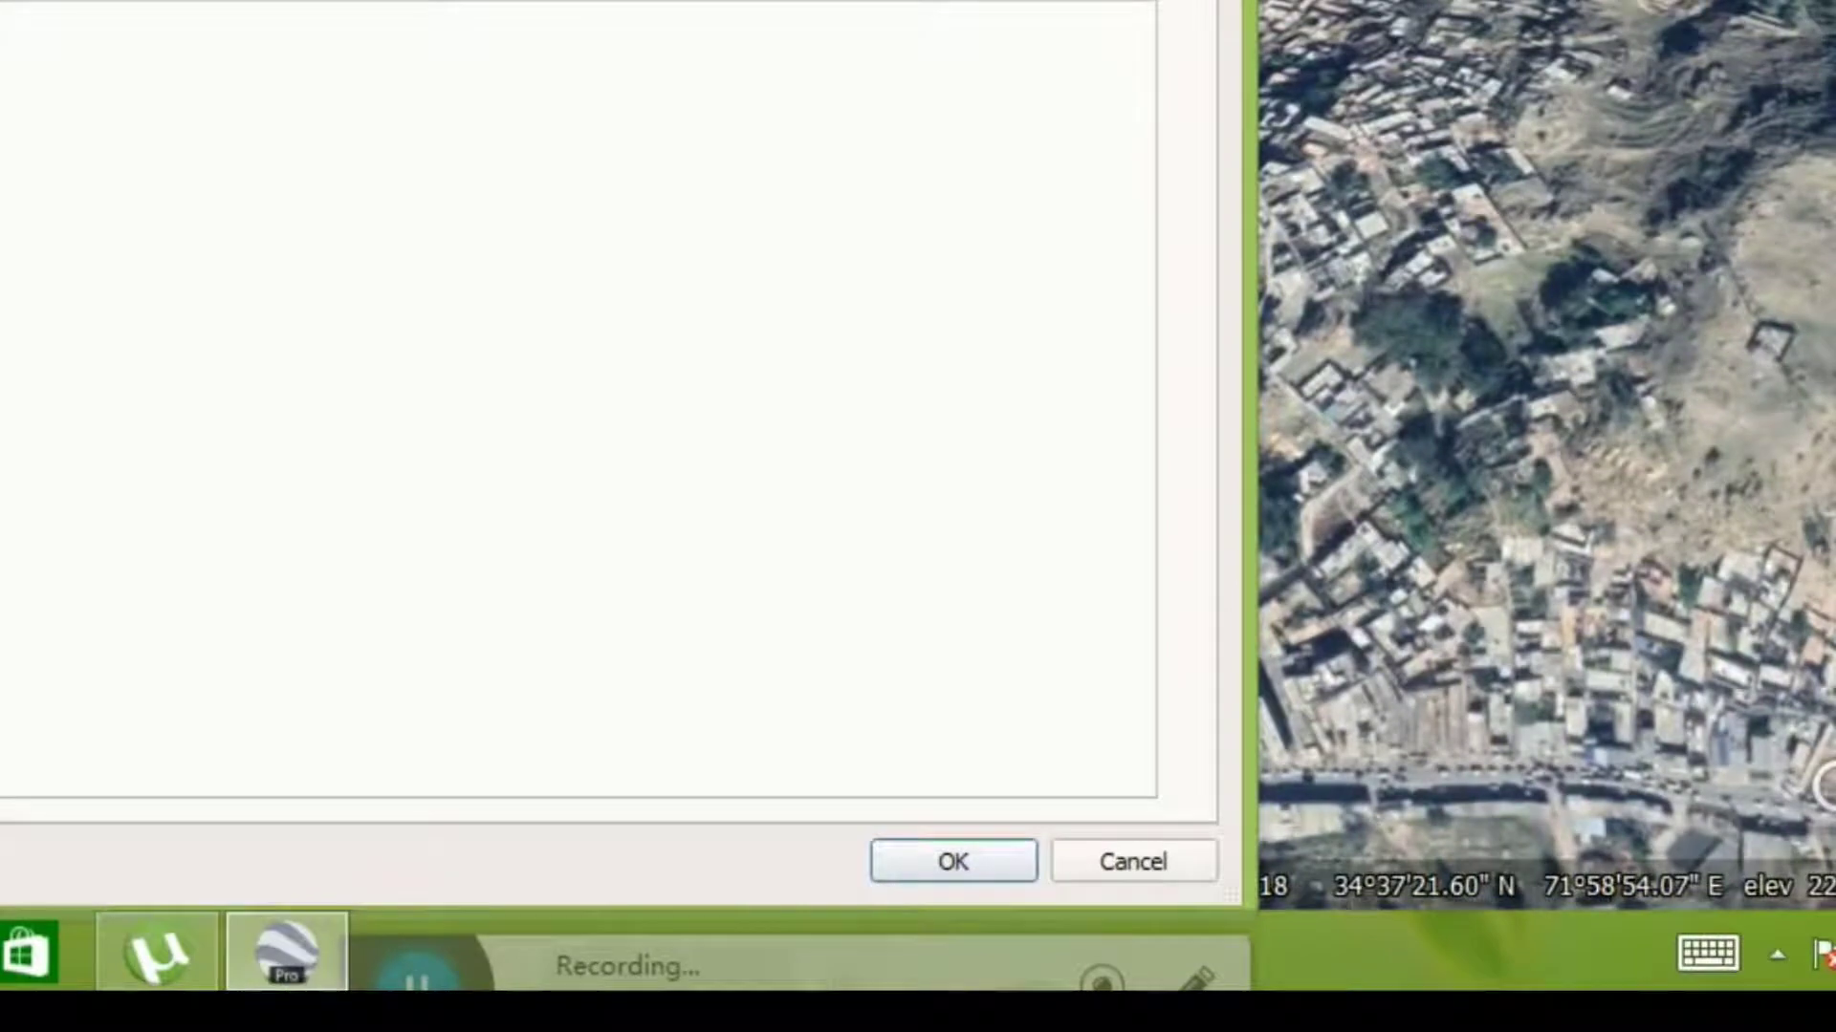
{"action": "left_click", "coordinate": [943, 861]}
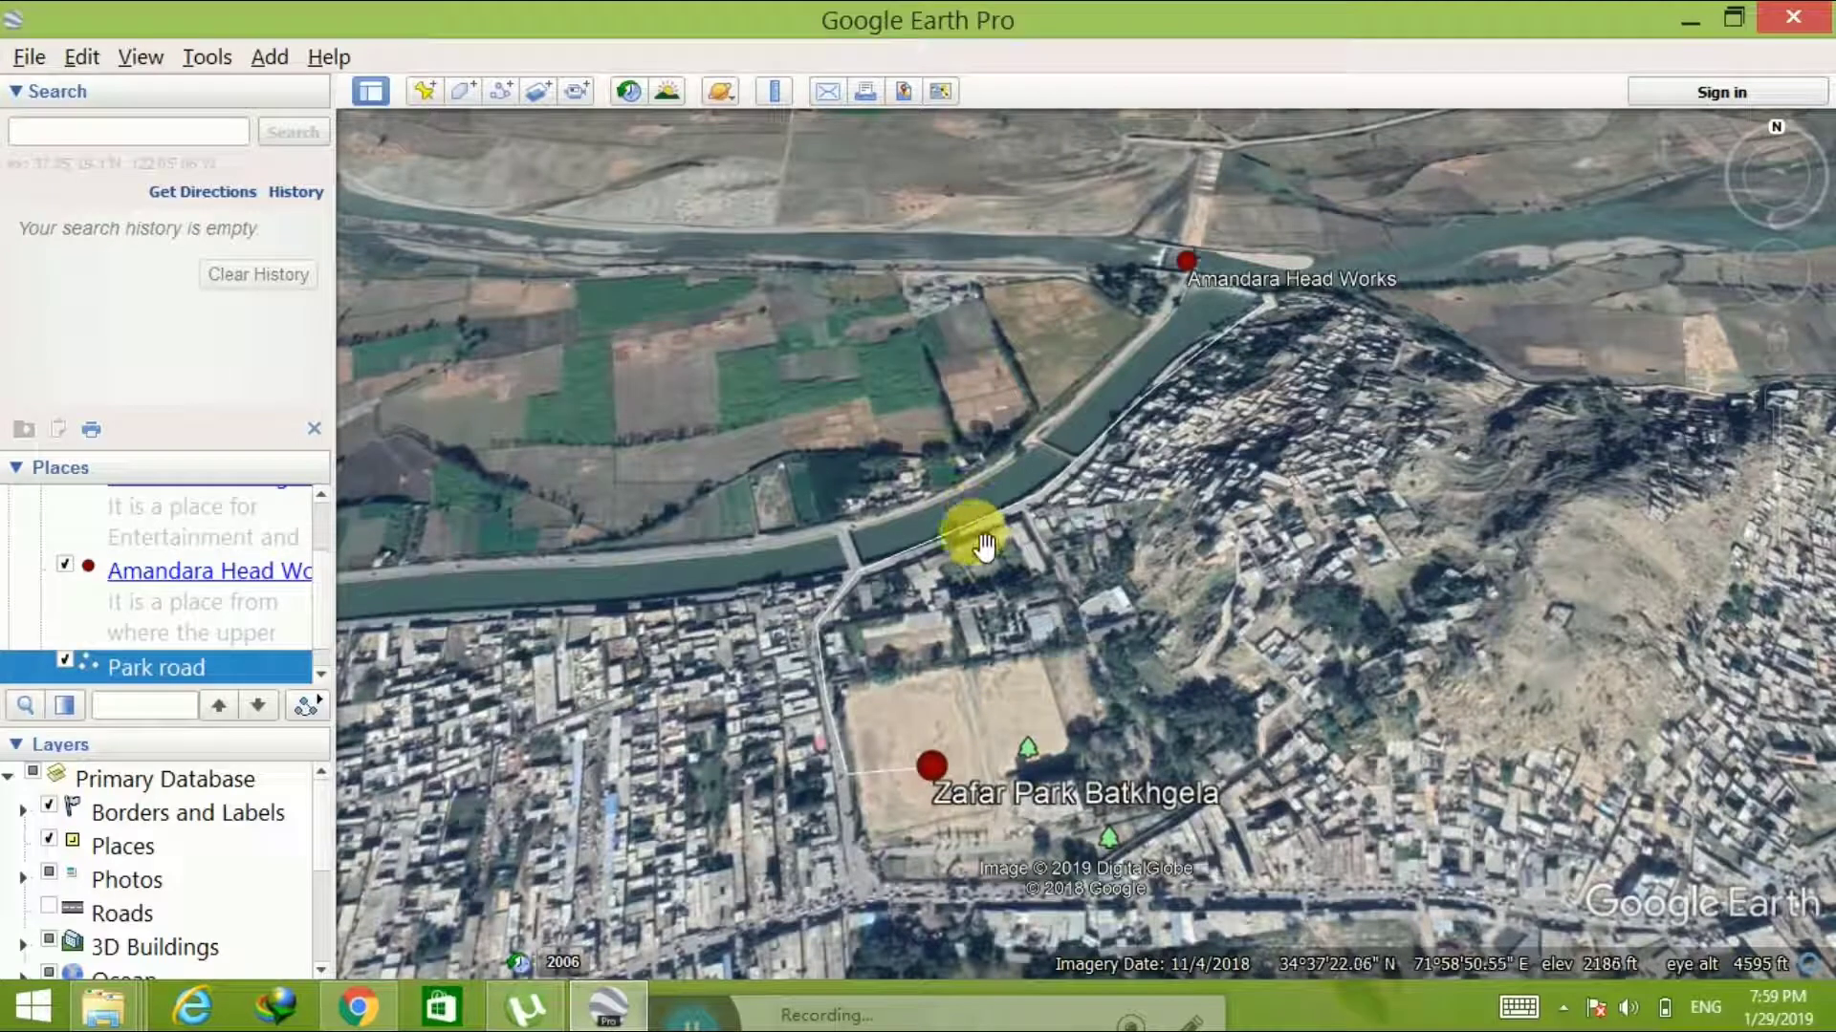
Open the Park road path's properties and set its line width to 3.0
{"action": "right_click", "coordinate": [175, 673]}
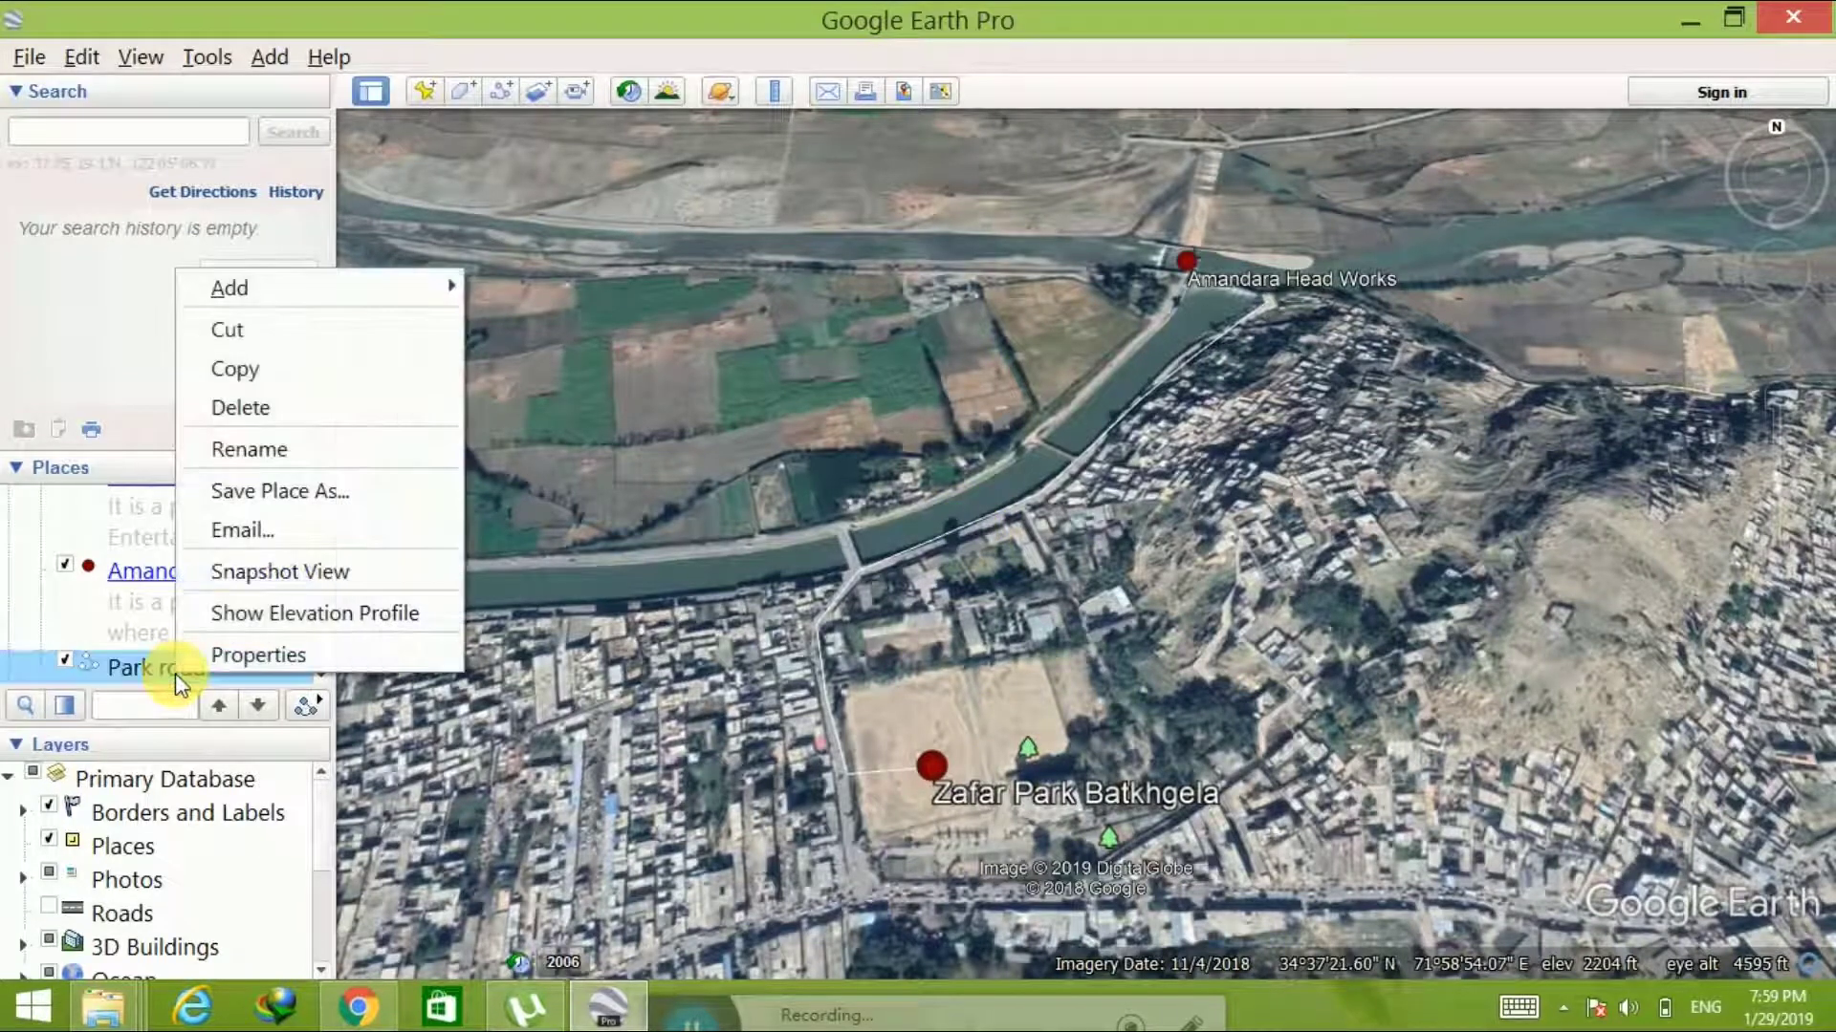
{"action": "left_click", "coordinate": [260, 656]}
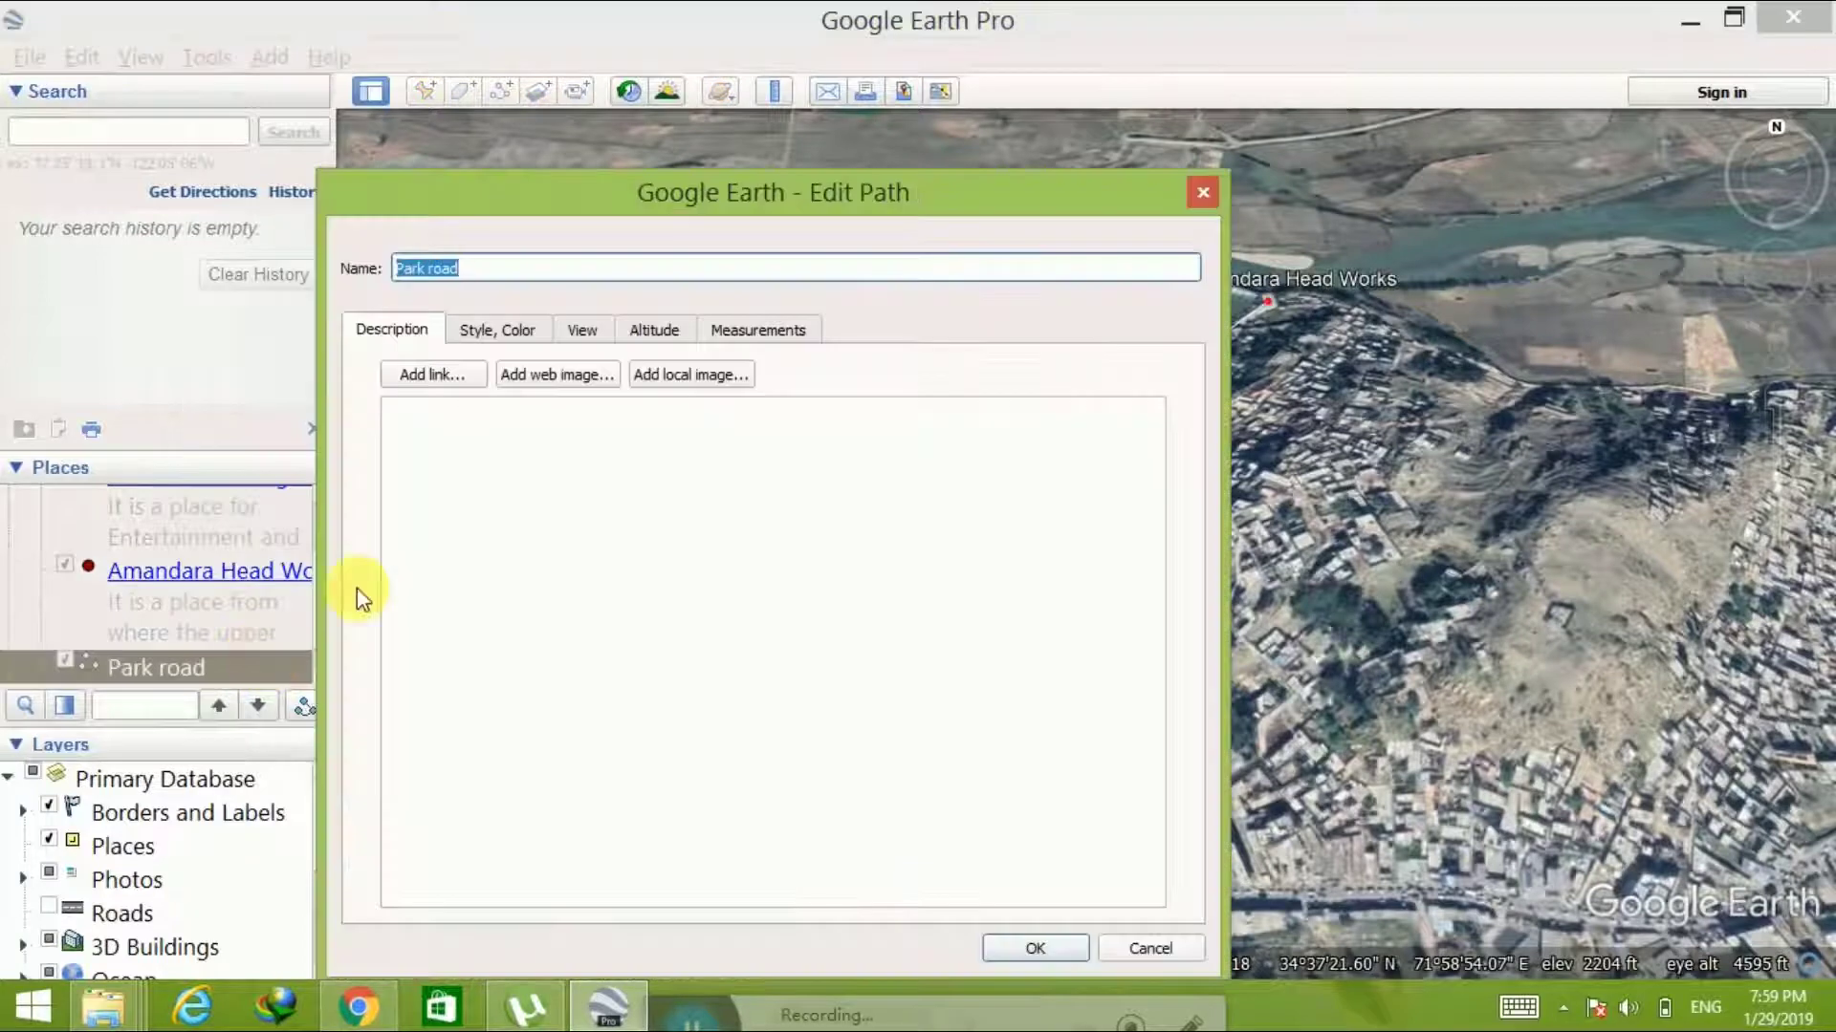
{"action": "left_click", "coordinate": [496, 331]}
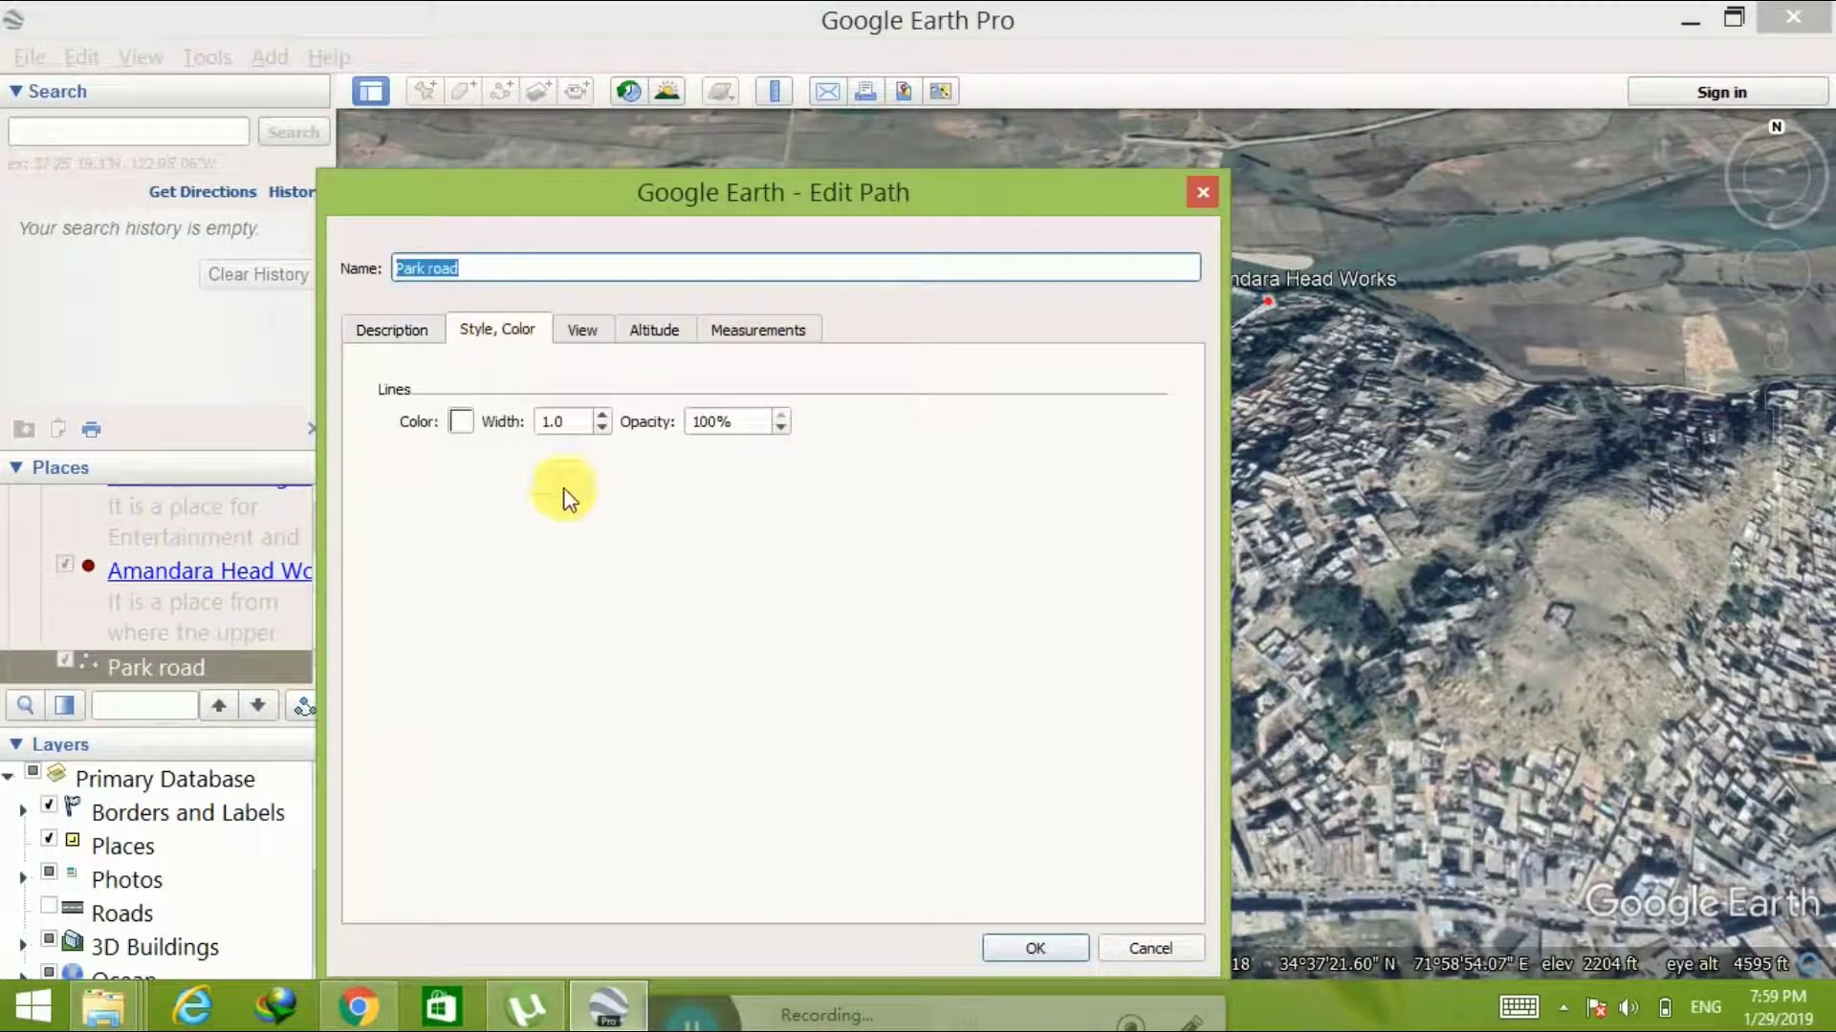
{"action": "left_click", "coordinate": [579, 423]}
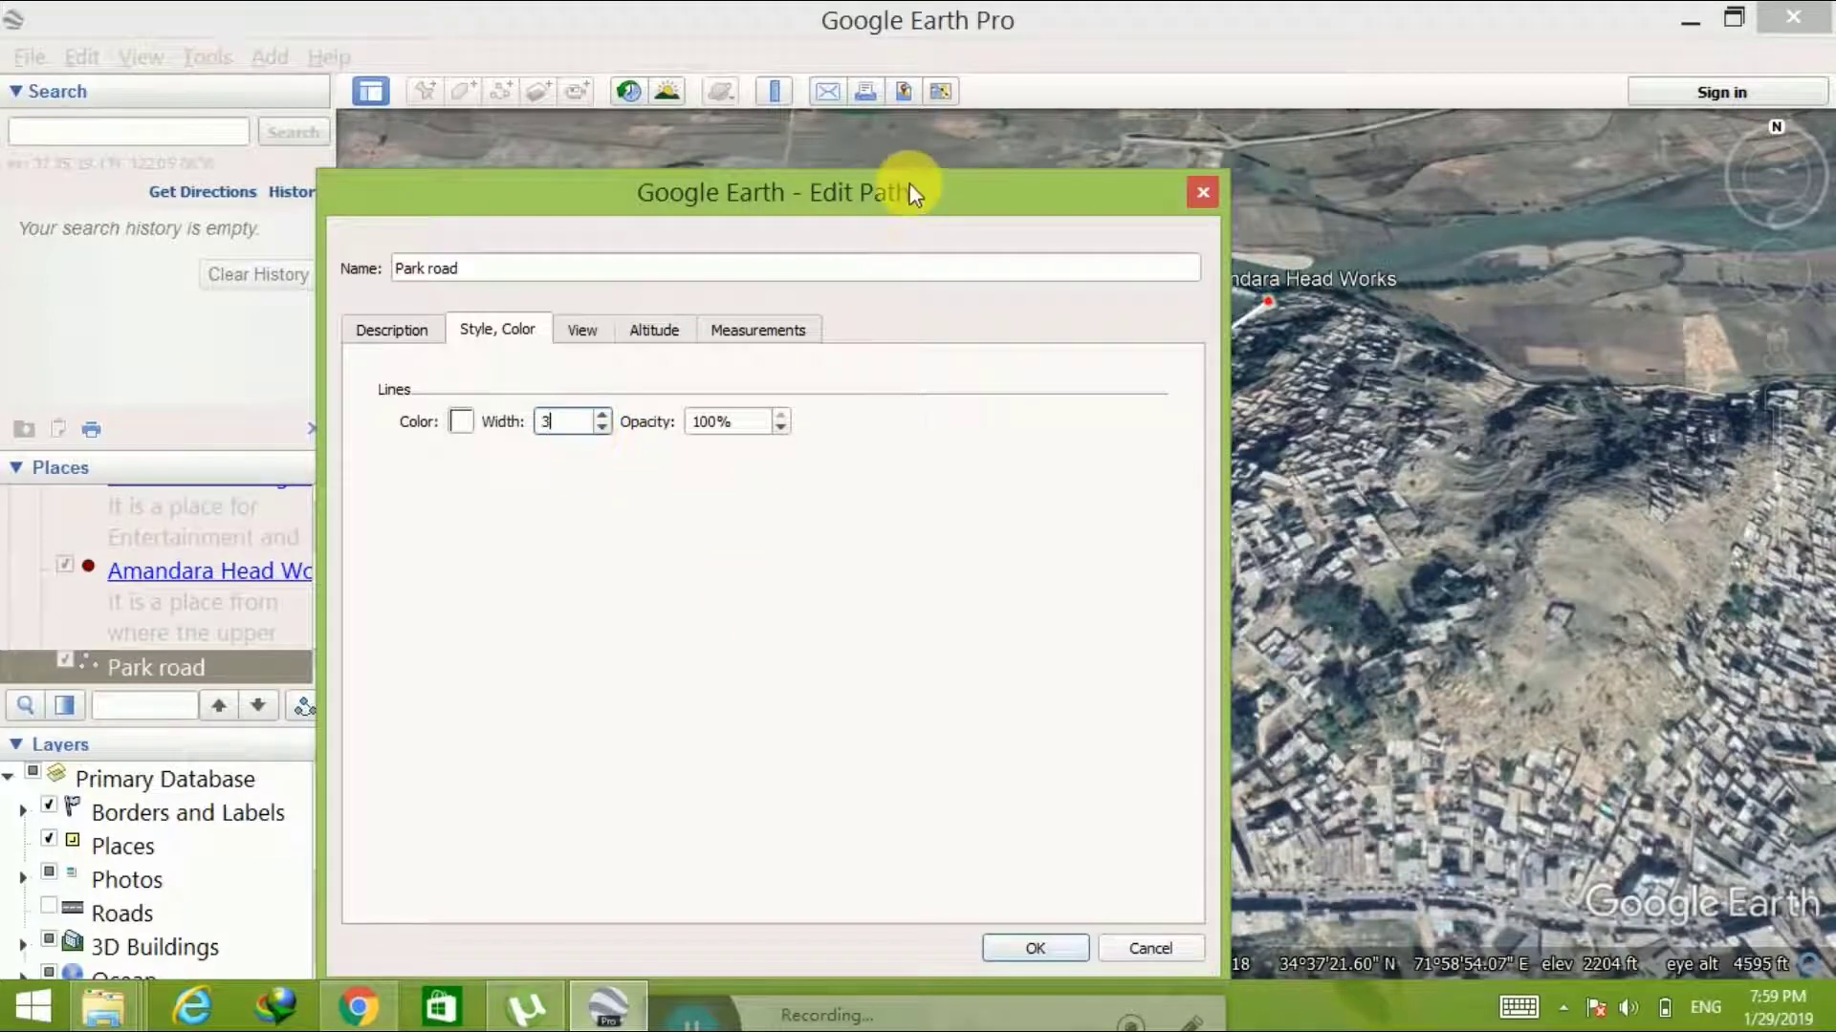
{"action": "left_click_drag", "start_coordinate": [696, 198], "coordinate": [377, 174]}
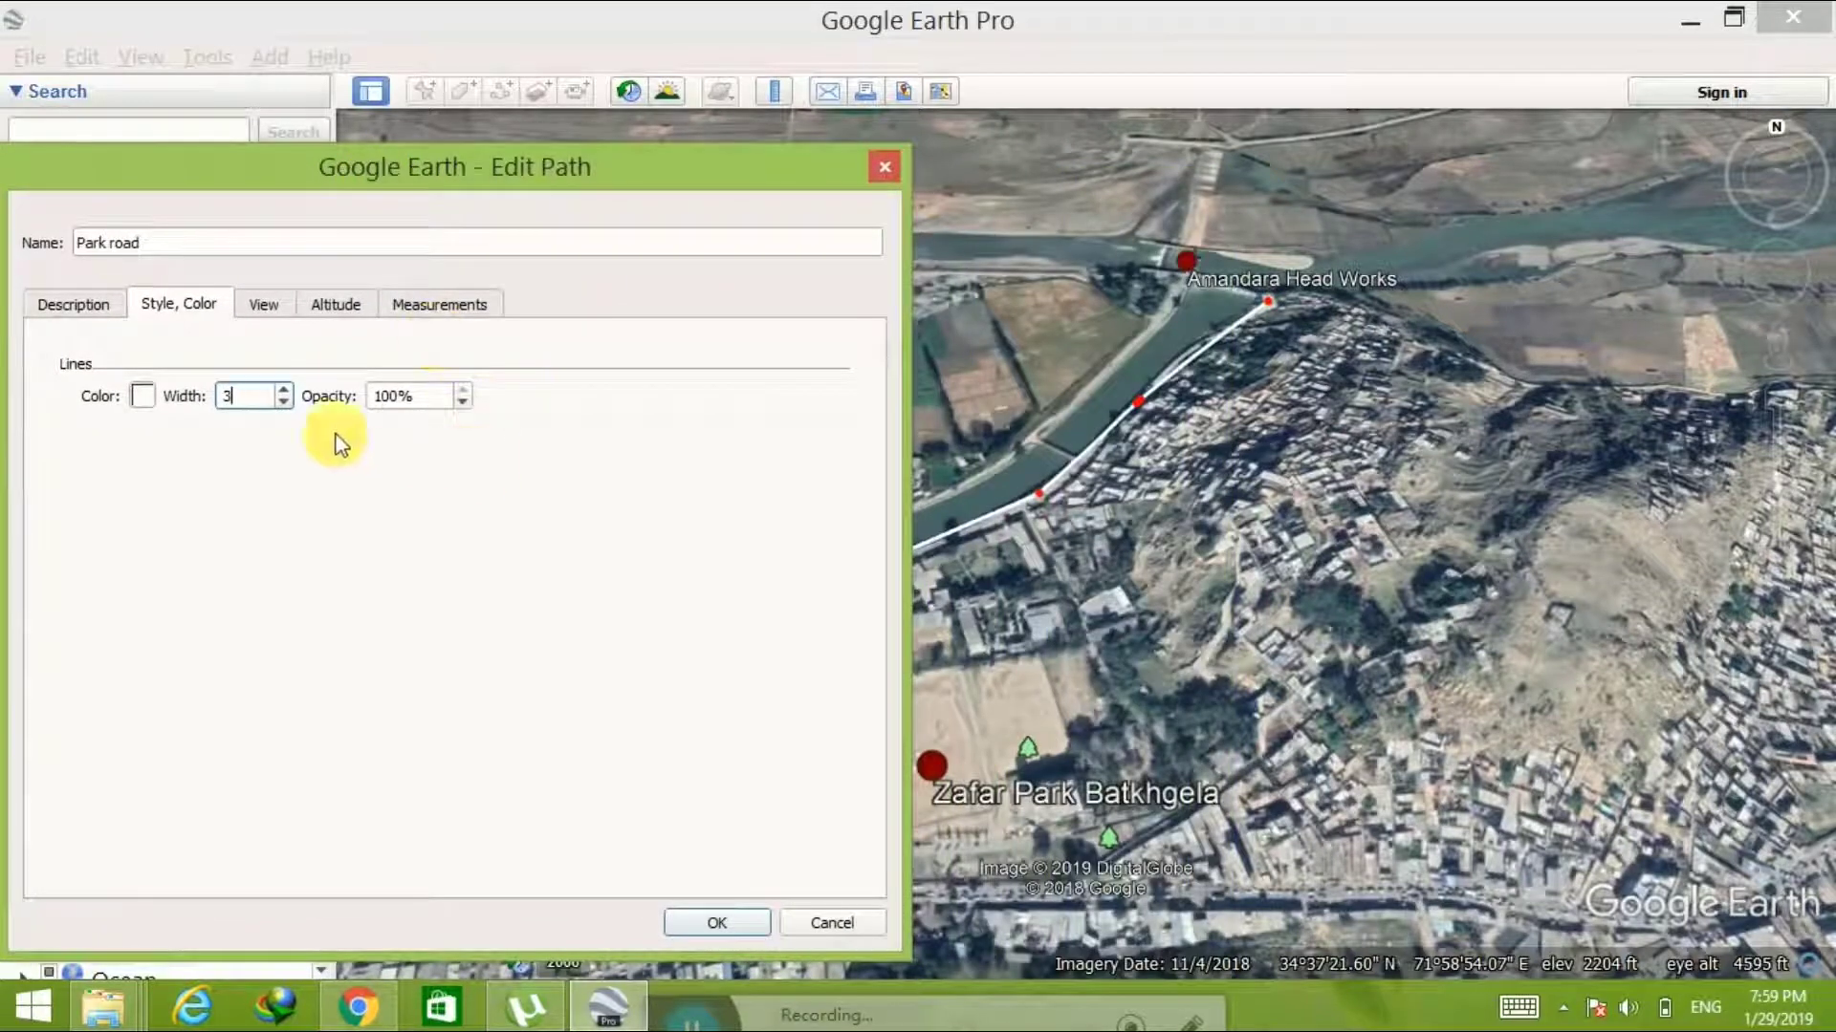
Set the Park road path's line color to light green, #55ff7f, and save the path
{"action": "left_click", "coordinate": [144, 396]}
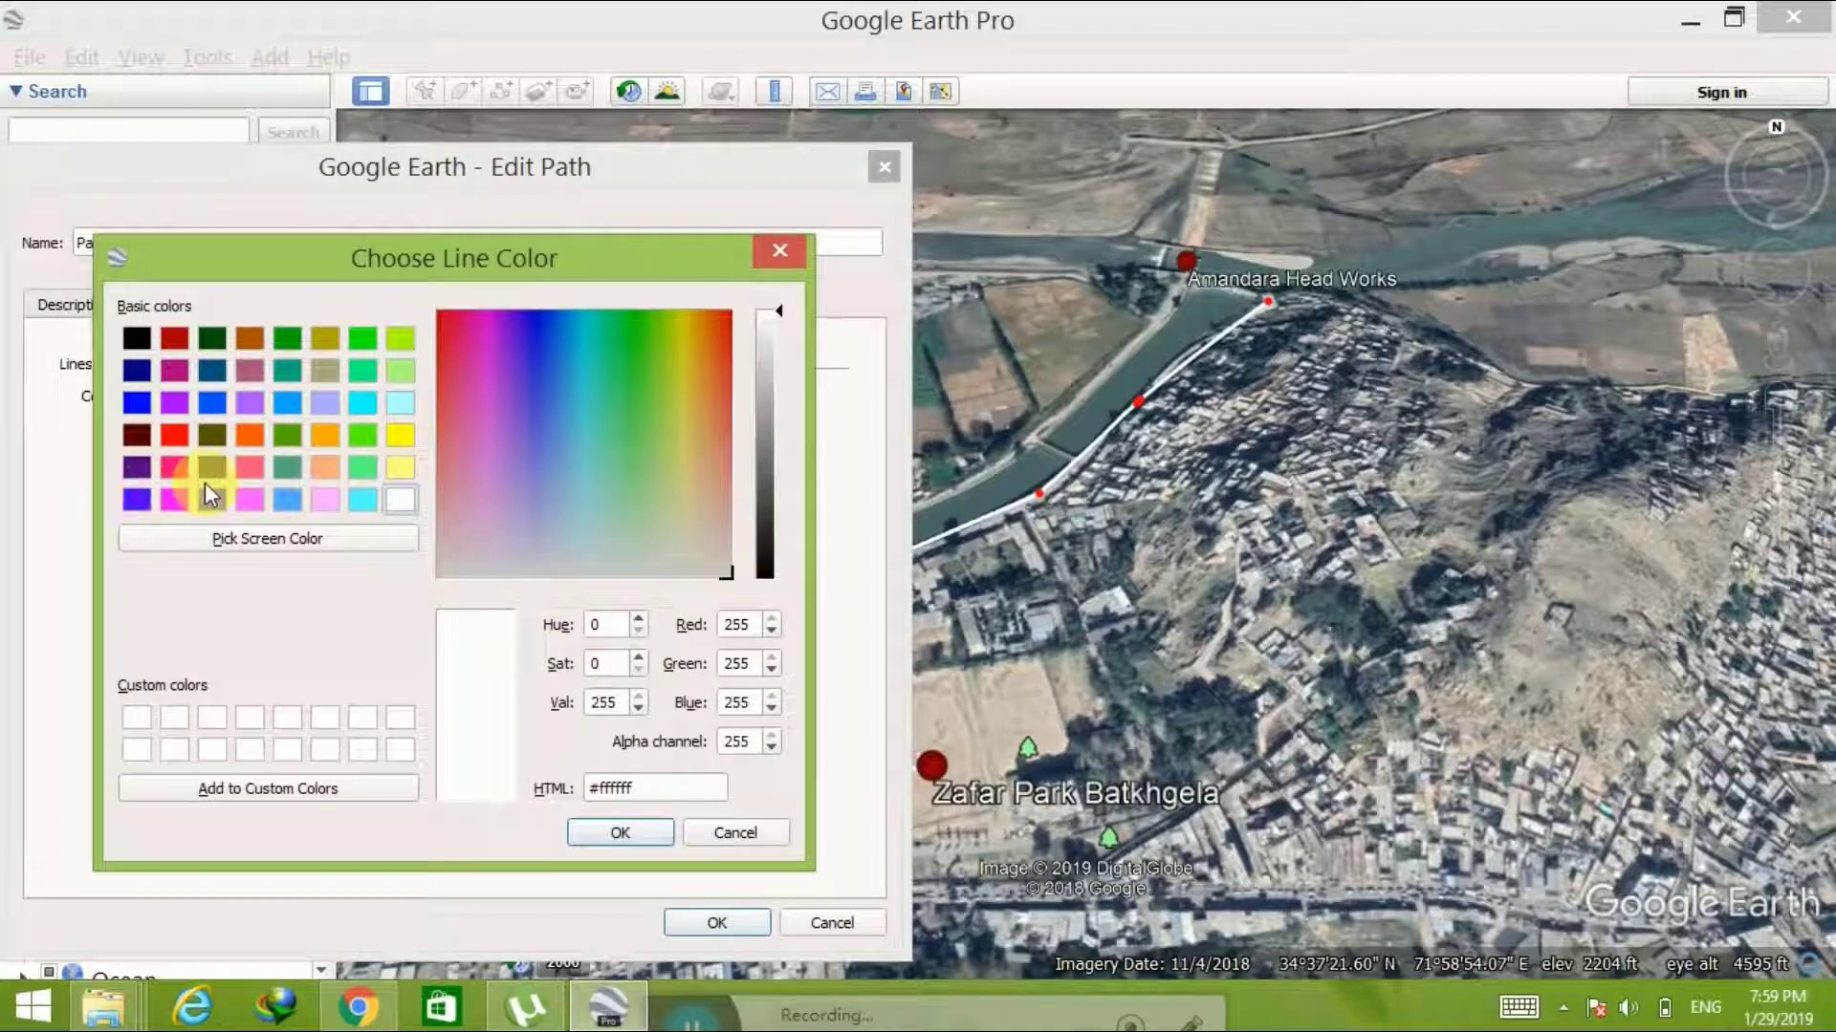
{"action": "left_click", "coordinate": [356, 470]}
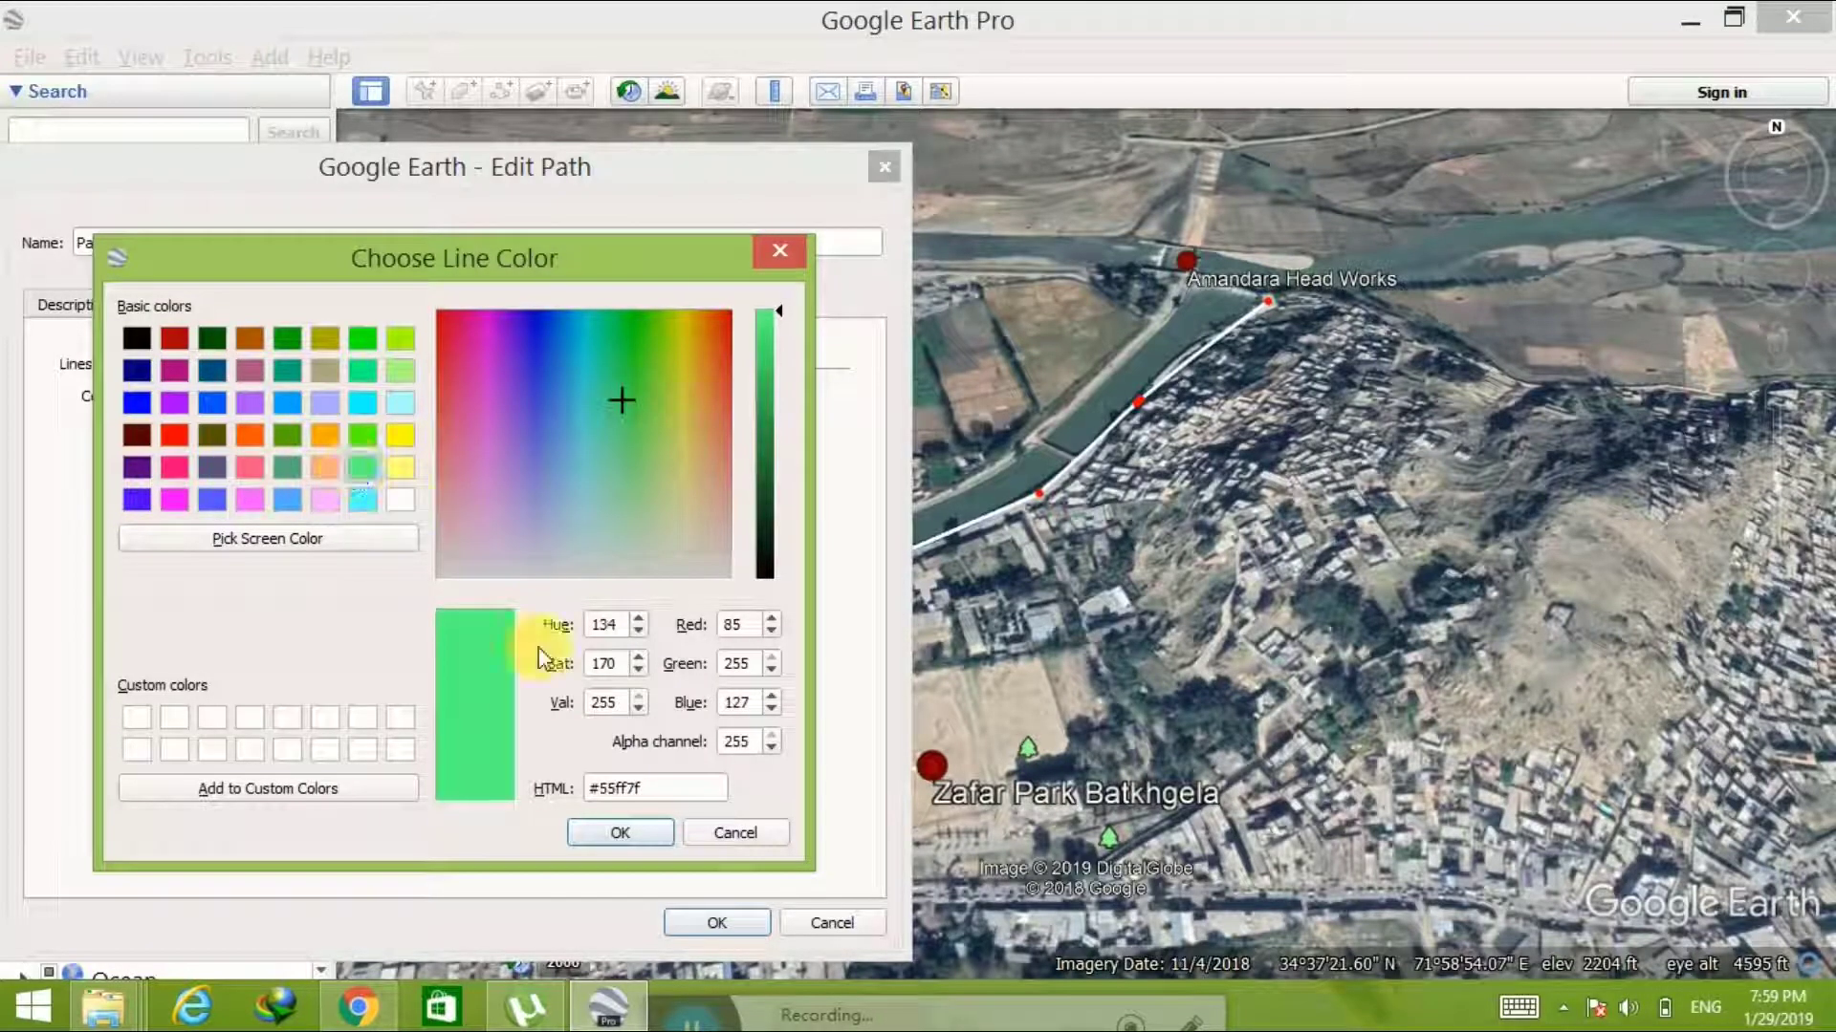
{"action": "left_click", "coordinate": [619, 833]}
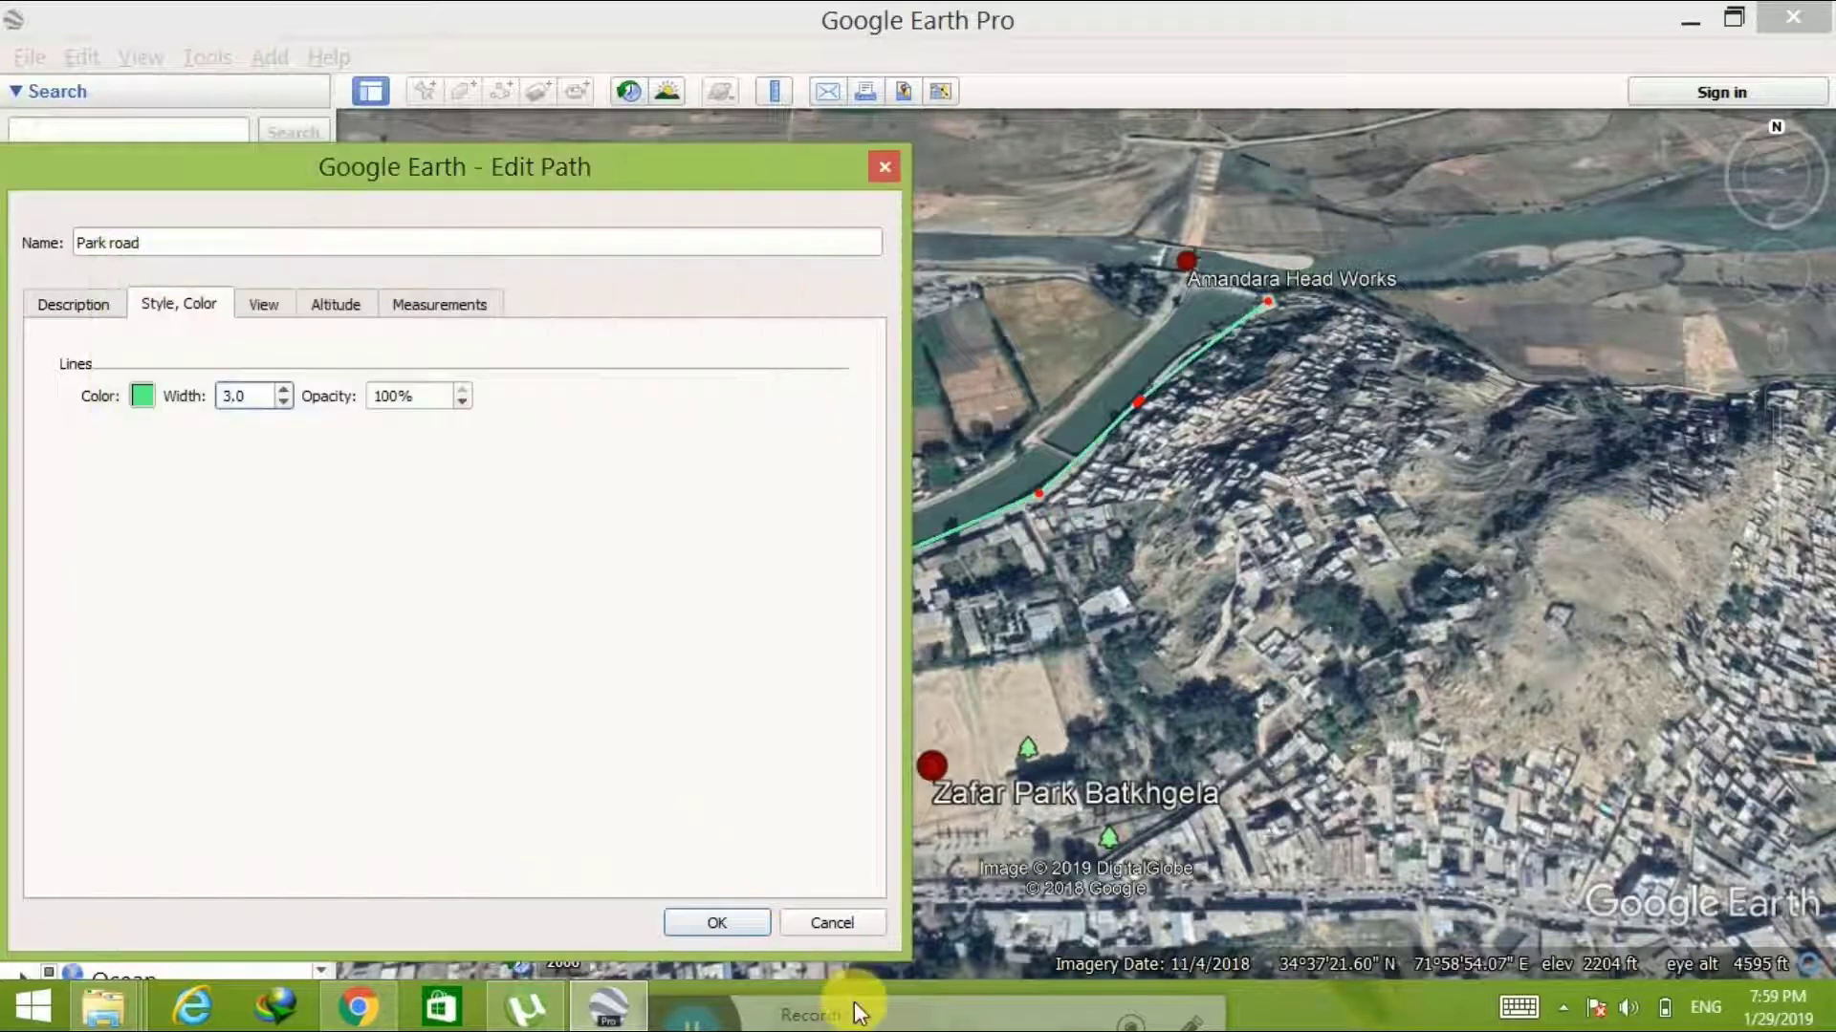
{"action": "left_click", "coordinate": [737, 925]}
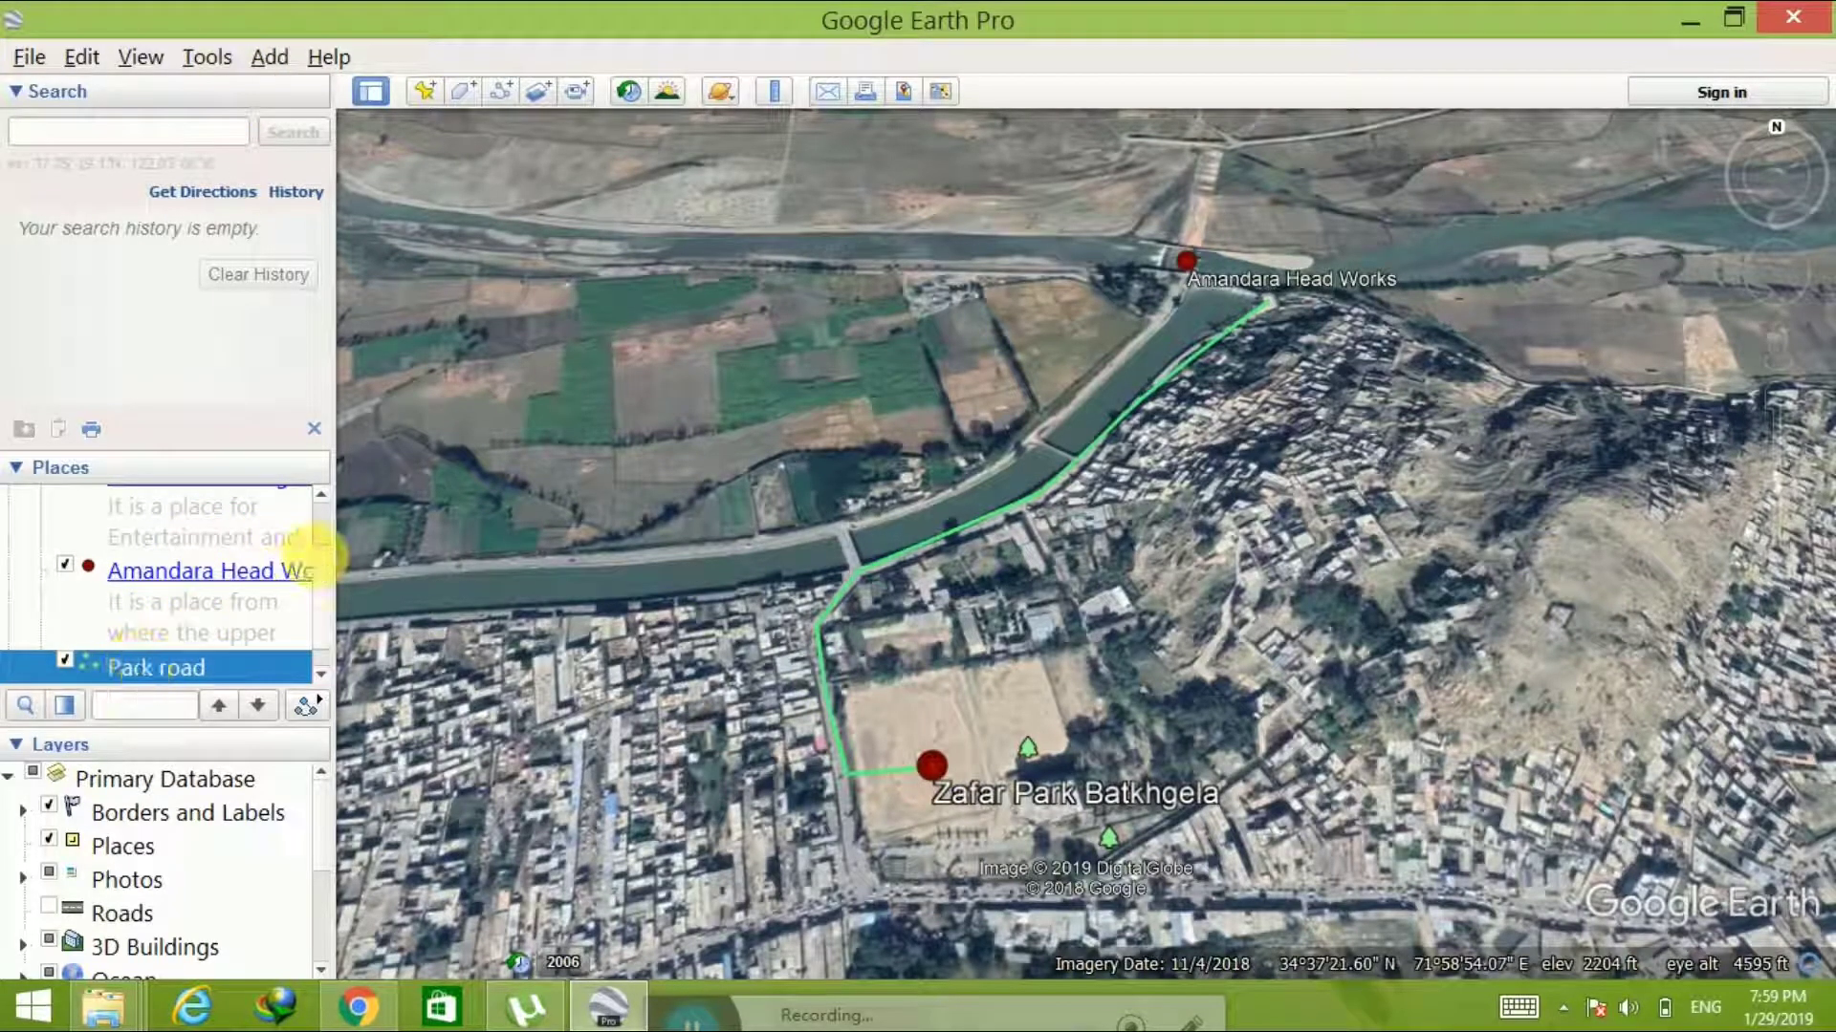
Fly to the Malakand folder's view and examine the item types that can be added to the folder
{"action": "scroll", "coordinate": [318, 507], "scroll_direction": "up", "scroll_amount": 1}
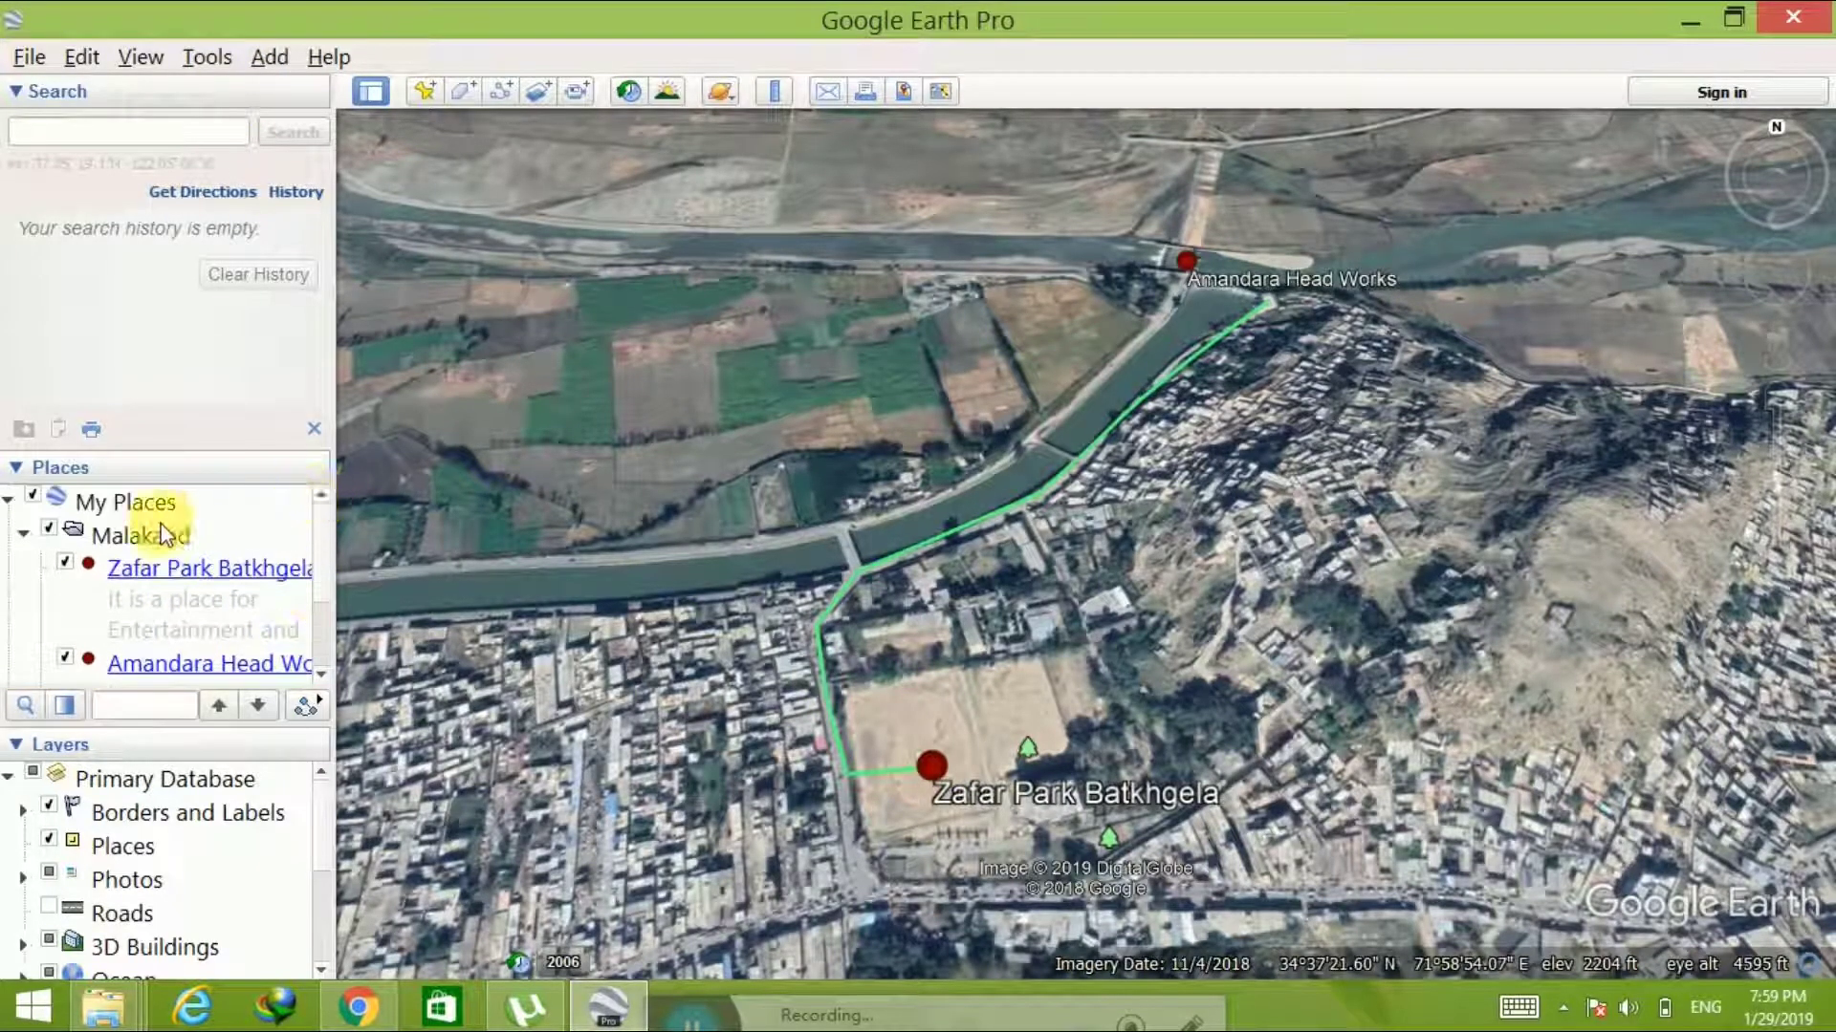
{"action": "double_click", "coordinate": [140, 538]}
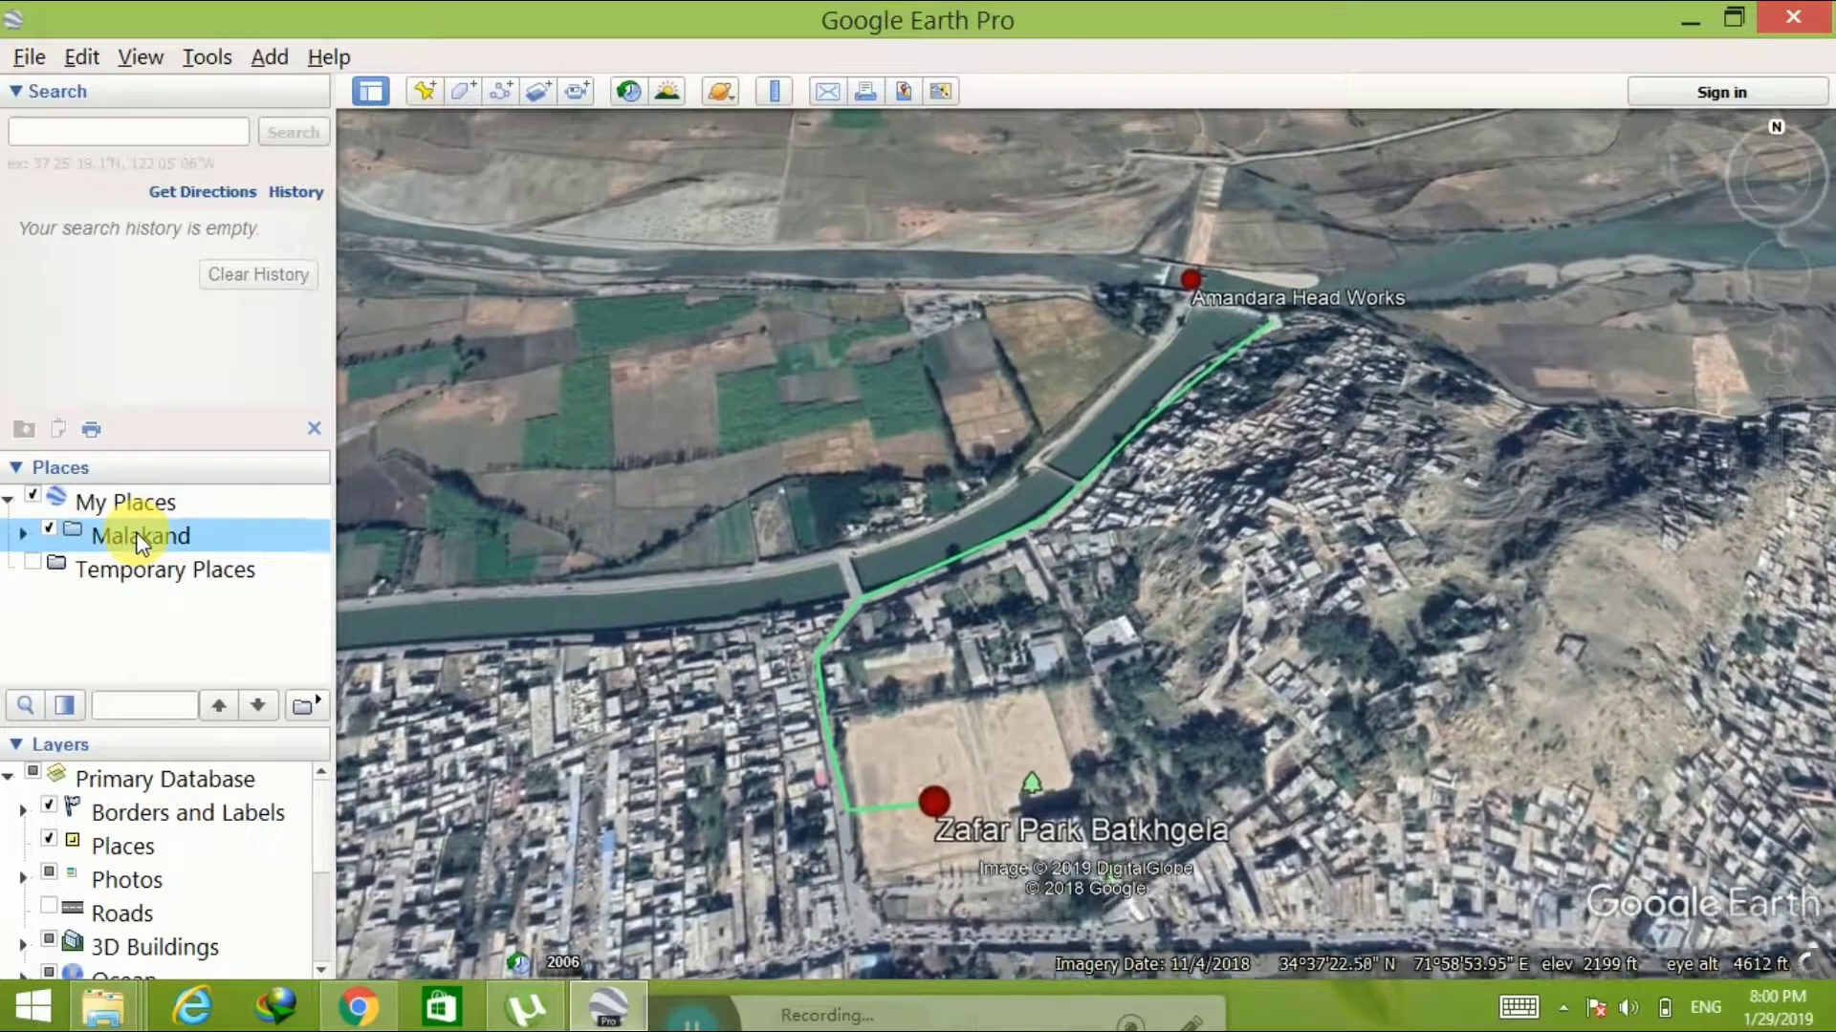
{"action": "right_click", "coordinate": [141, 538]}
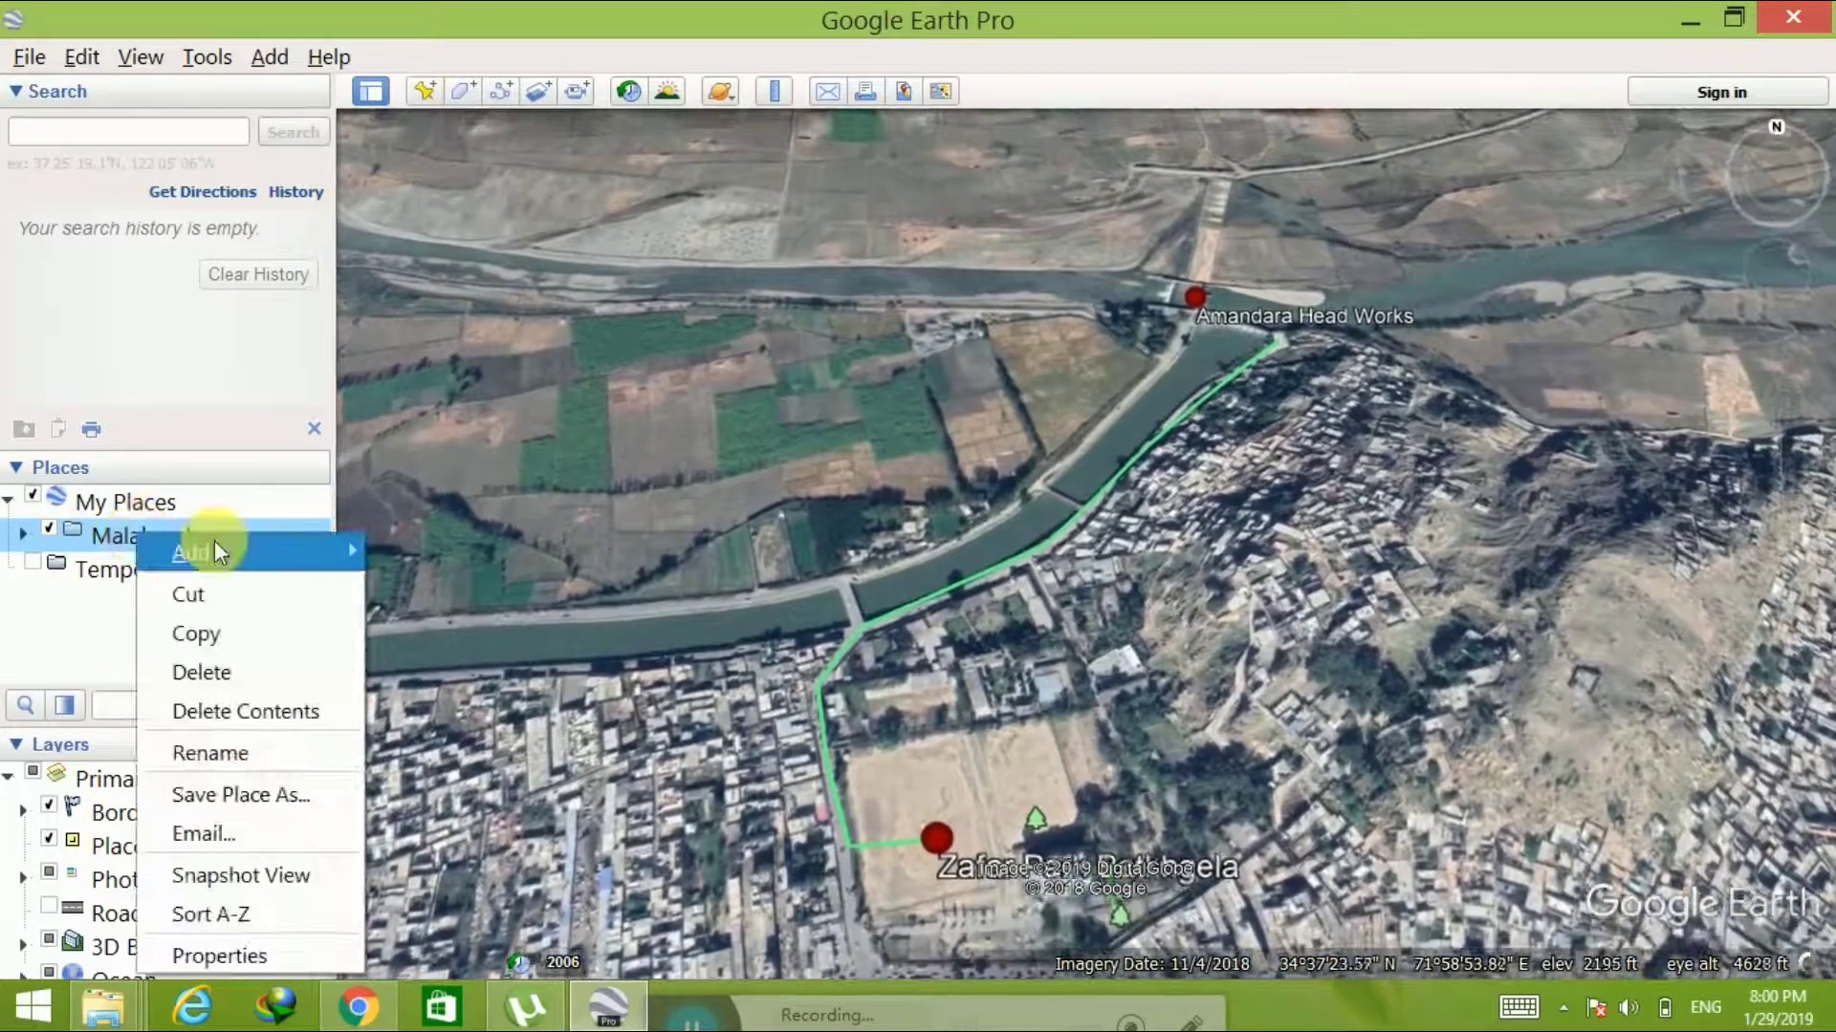
{"action": "mouse_move", "coordinate": [214, 545]}
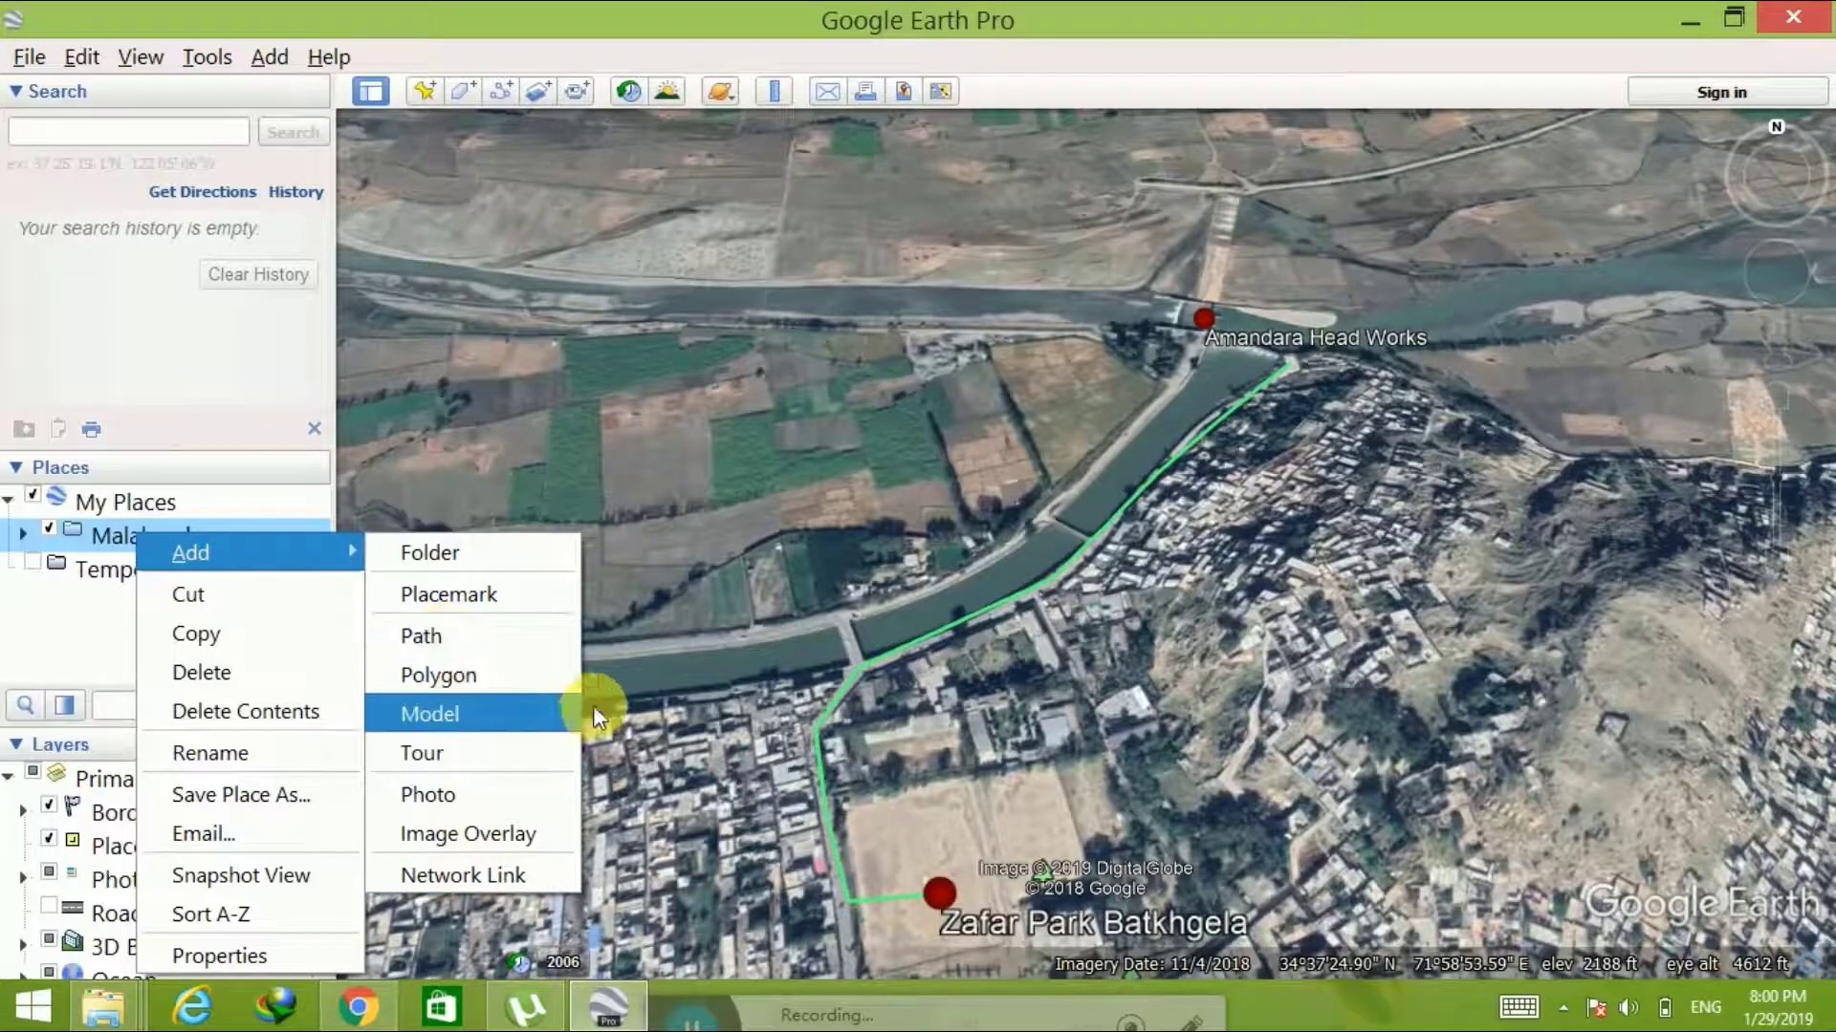
{"action": "left_click", "coordinate": [671, 574]}
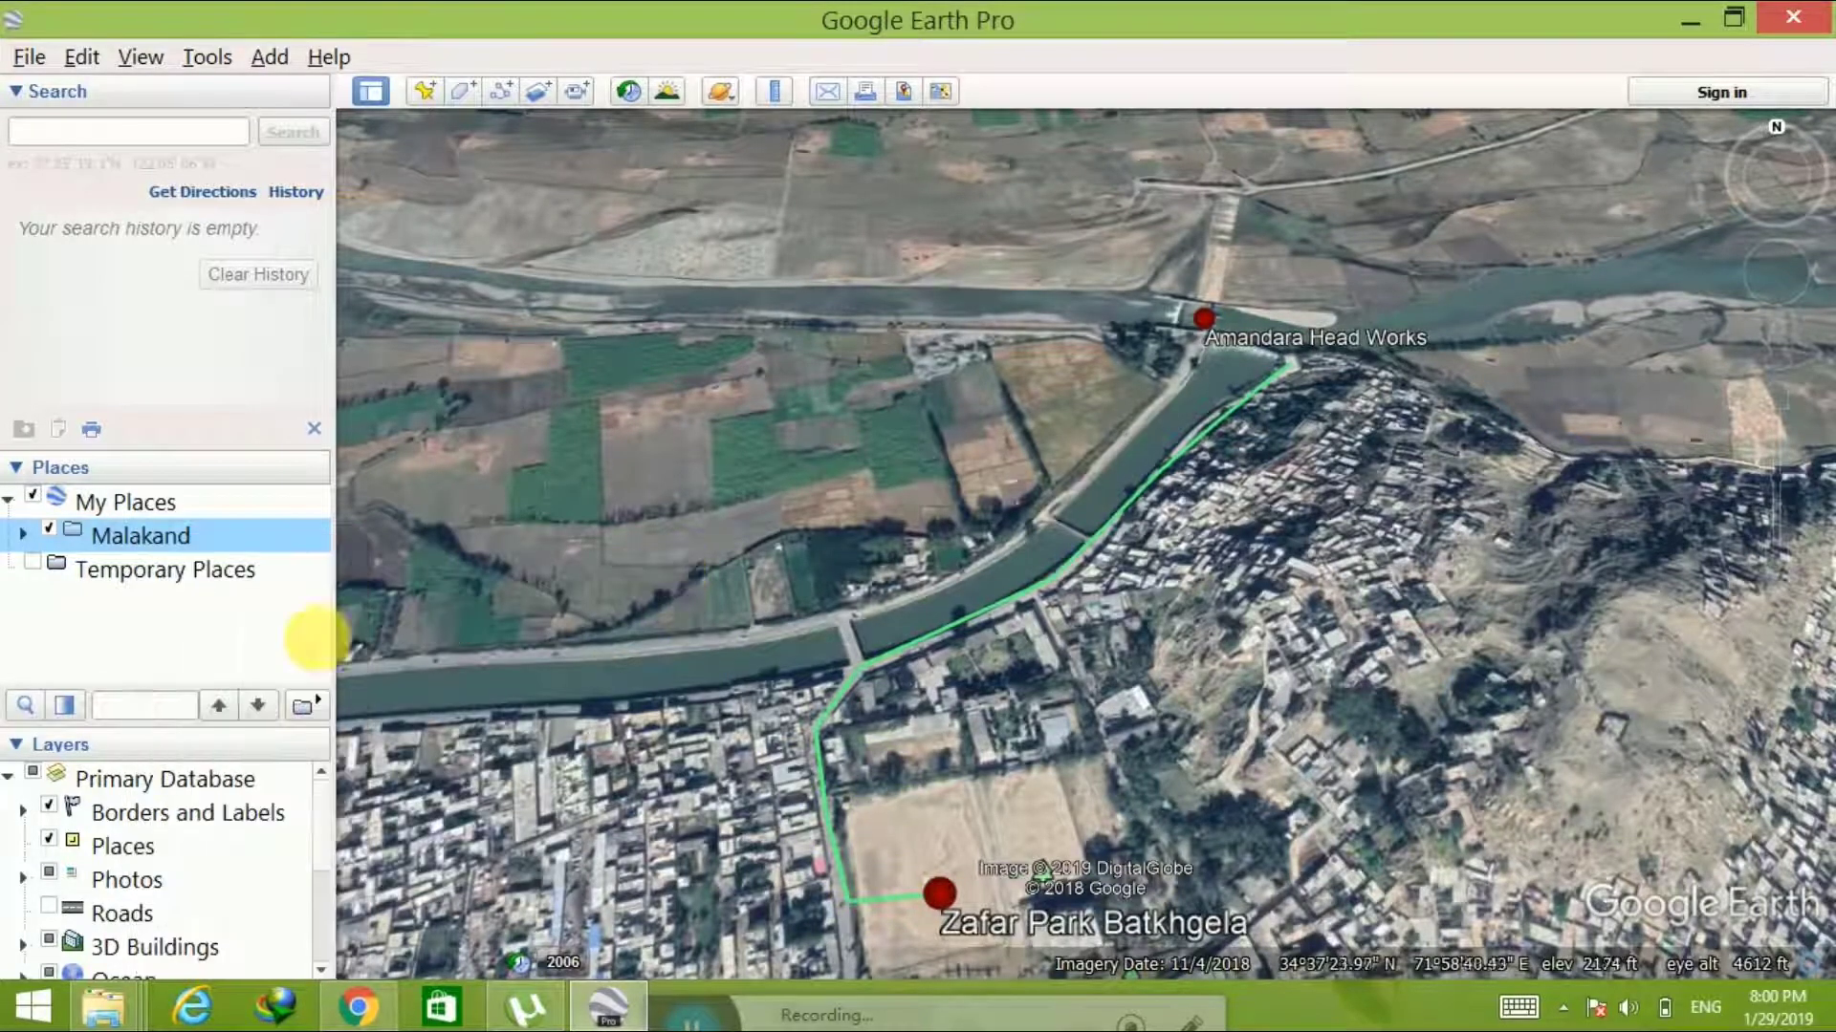
Save the Malakand folder to the Desktop as a Kmz file named Malakand
{"action": "right_click", "coordinate": [132, 539]}
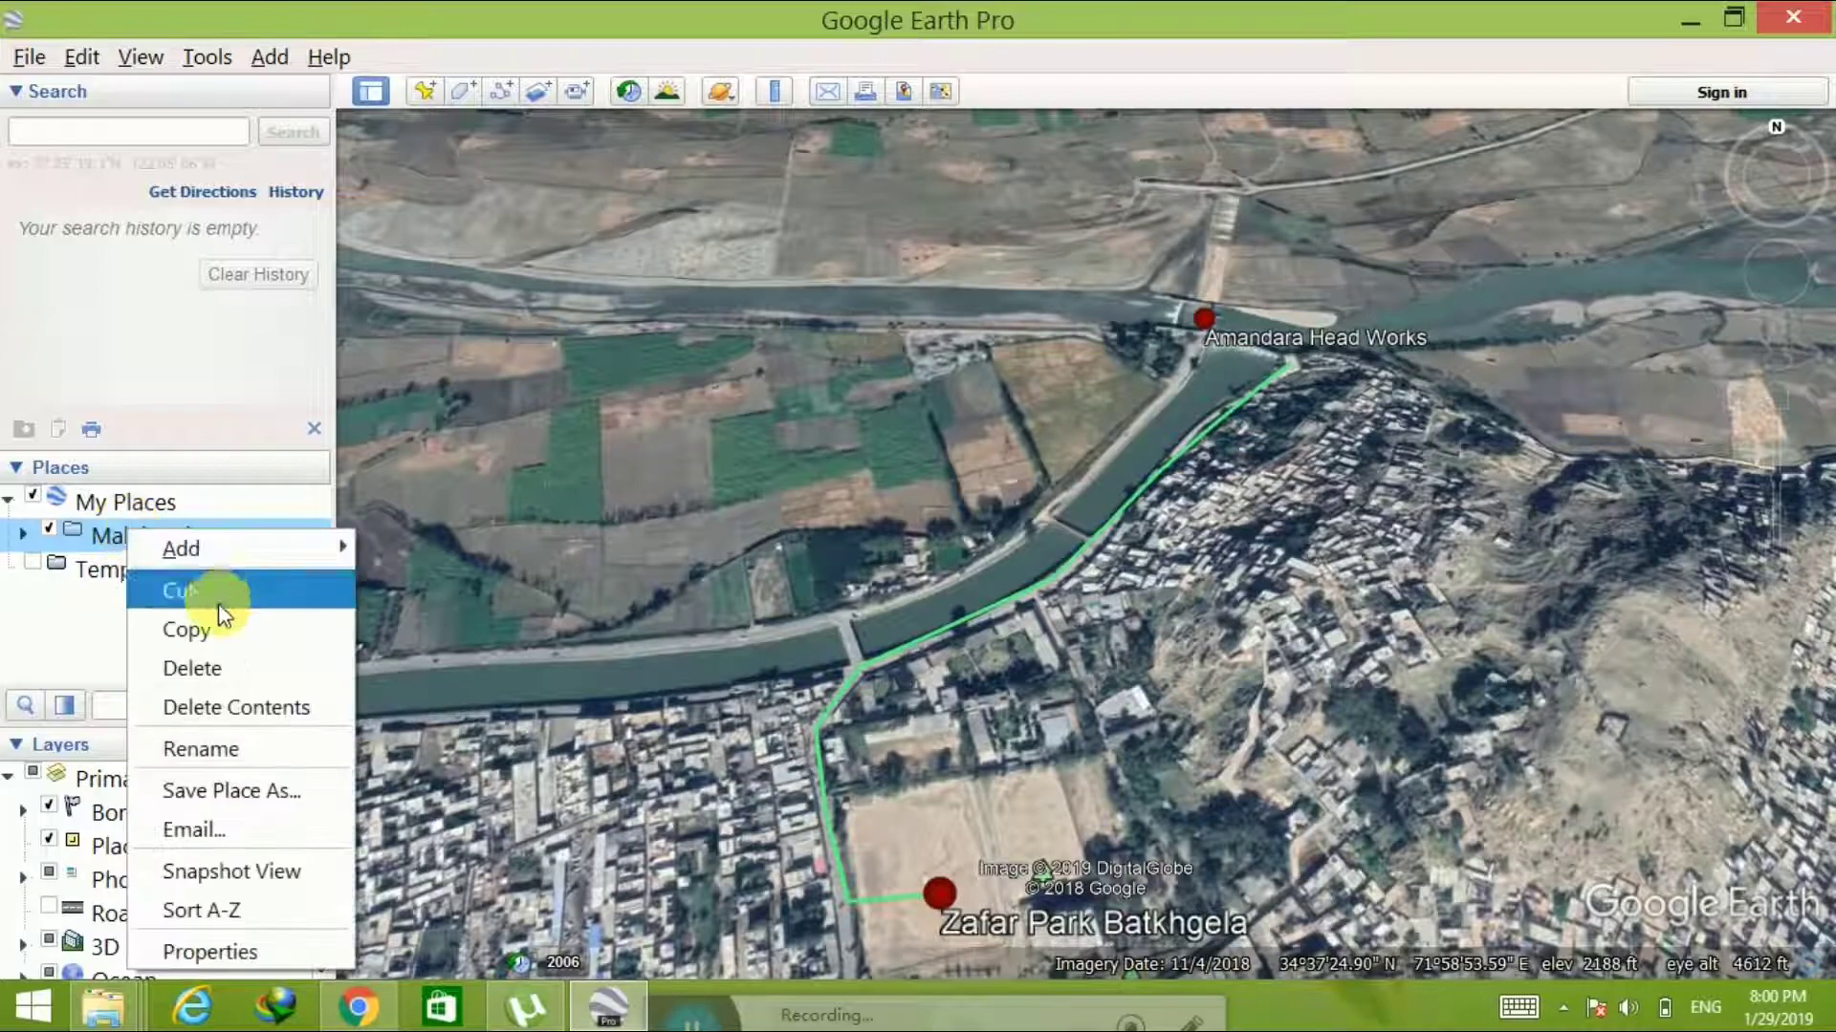
{"action": "left_click", "coordinate": [252, 788]}
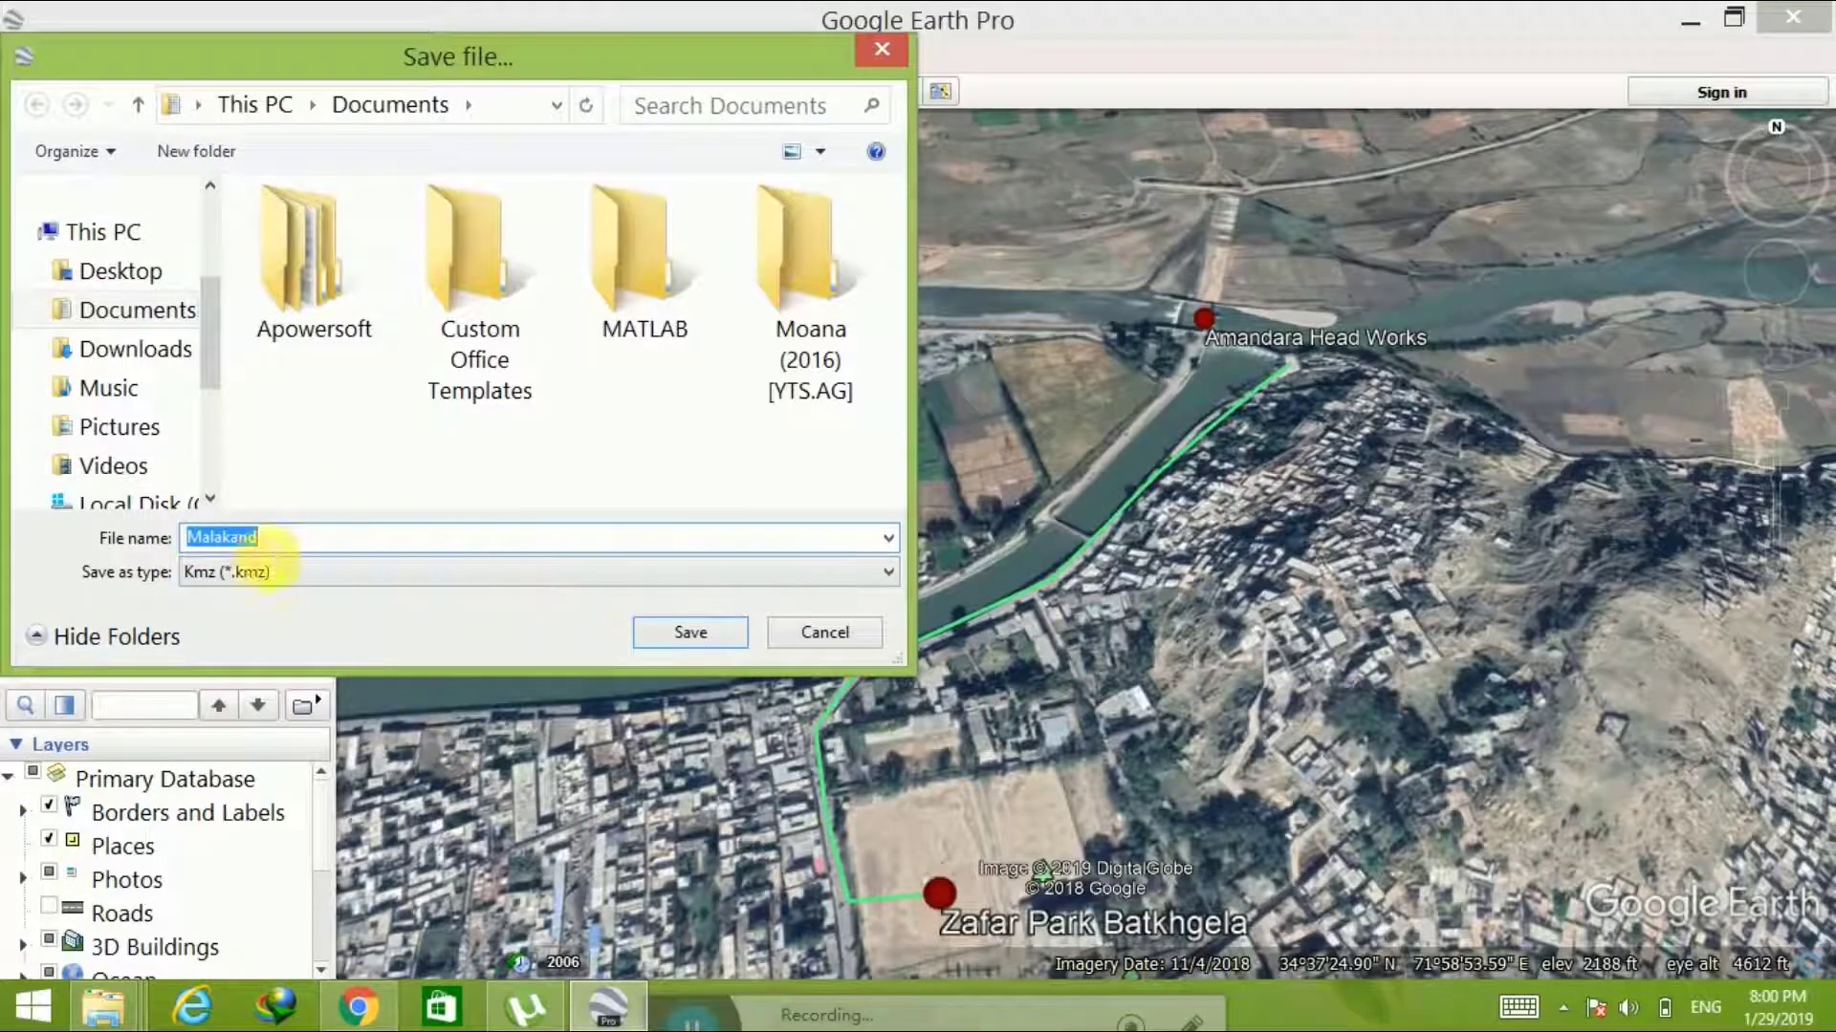
{"action": "left_click", "coordinate": [110, 285]}
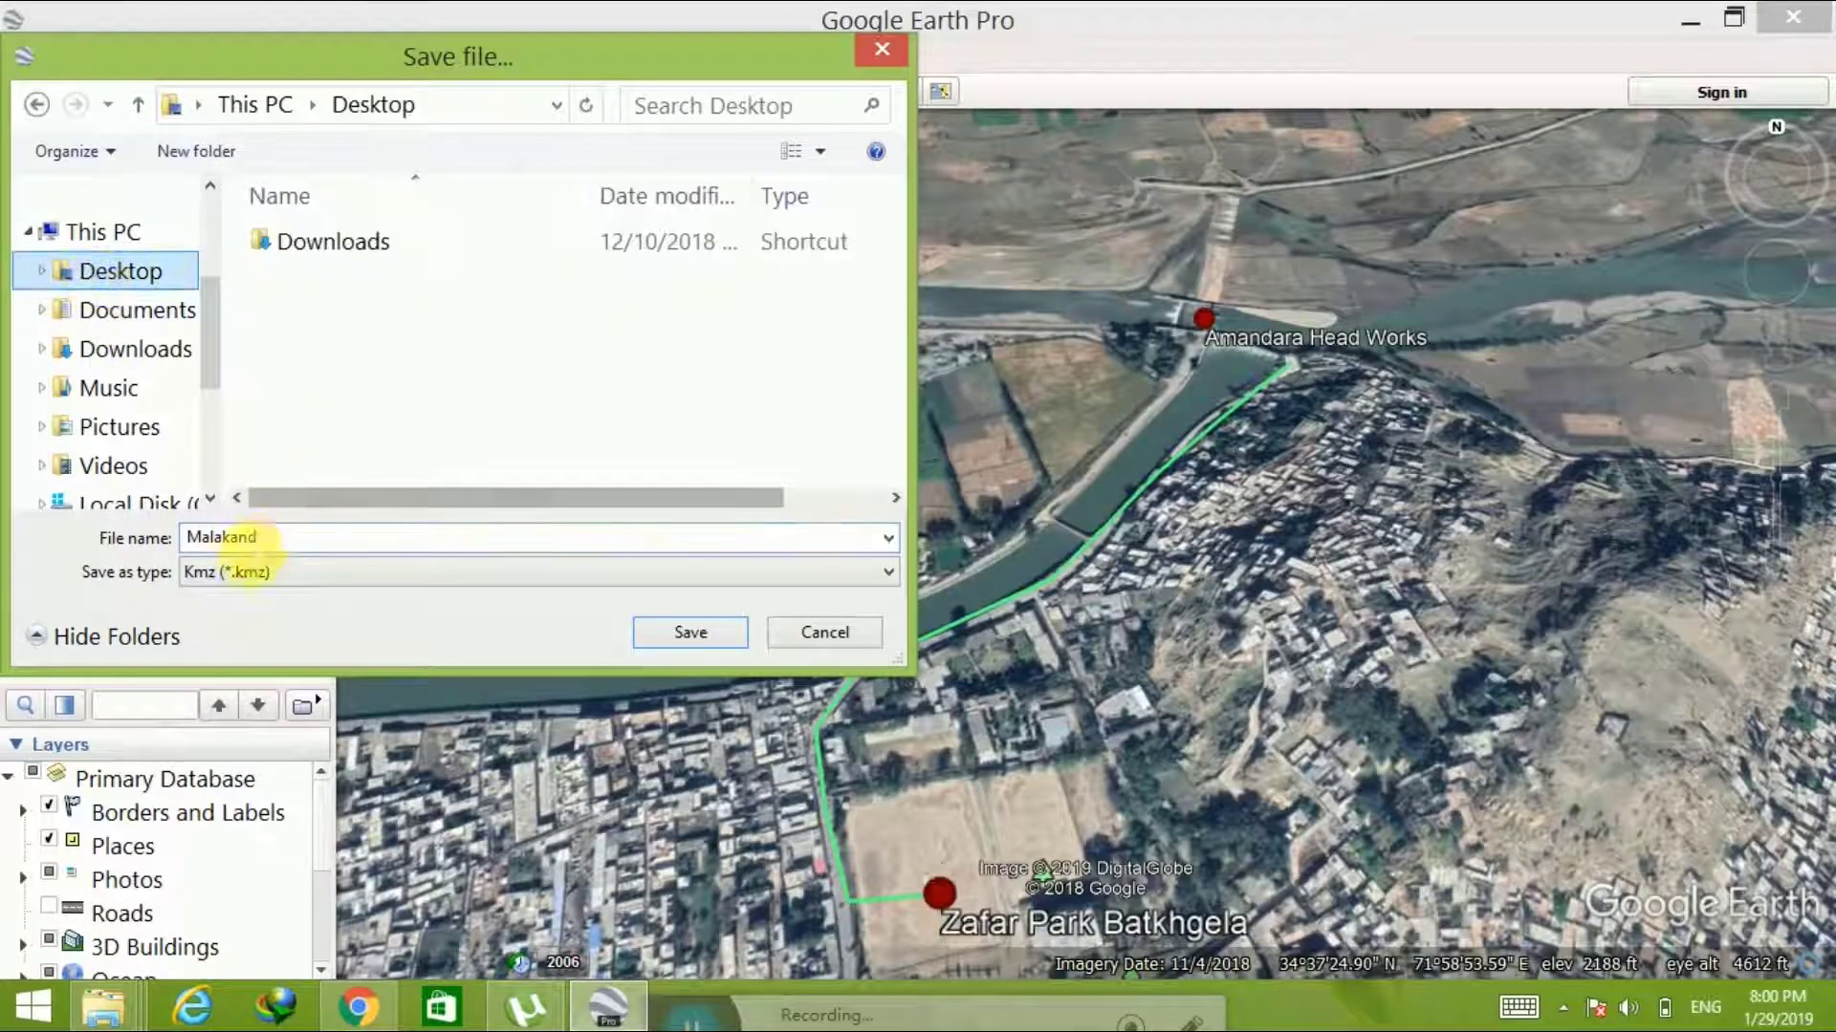
{"action": "left_click", "coordinate": [233, 571]}
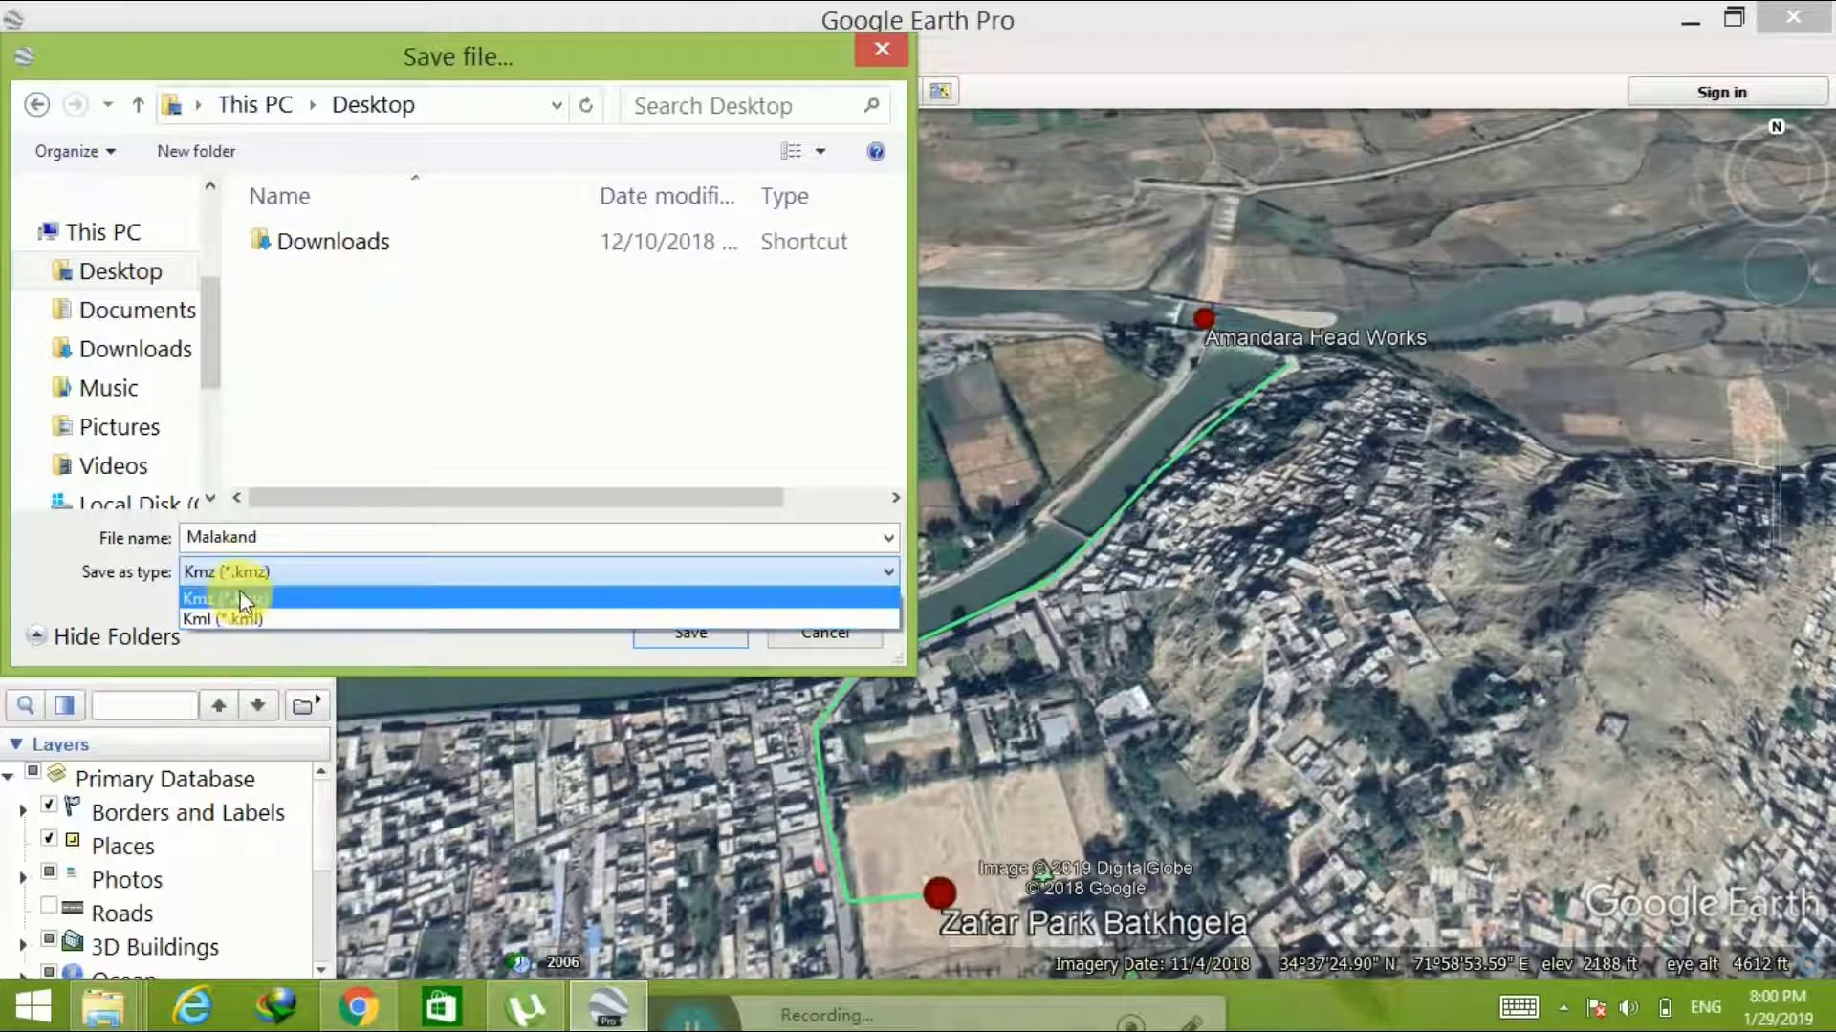
{"action": "left_click", "coordinate": [231, 599]}
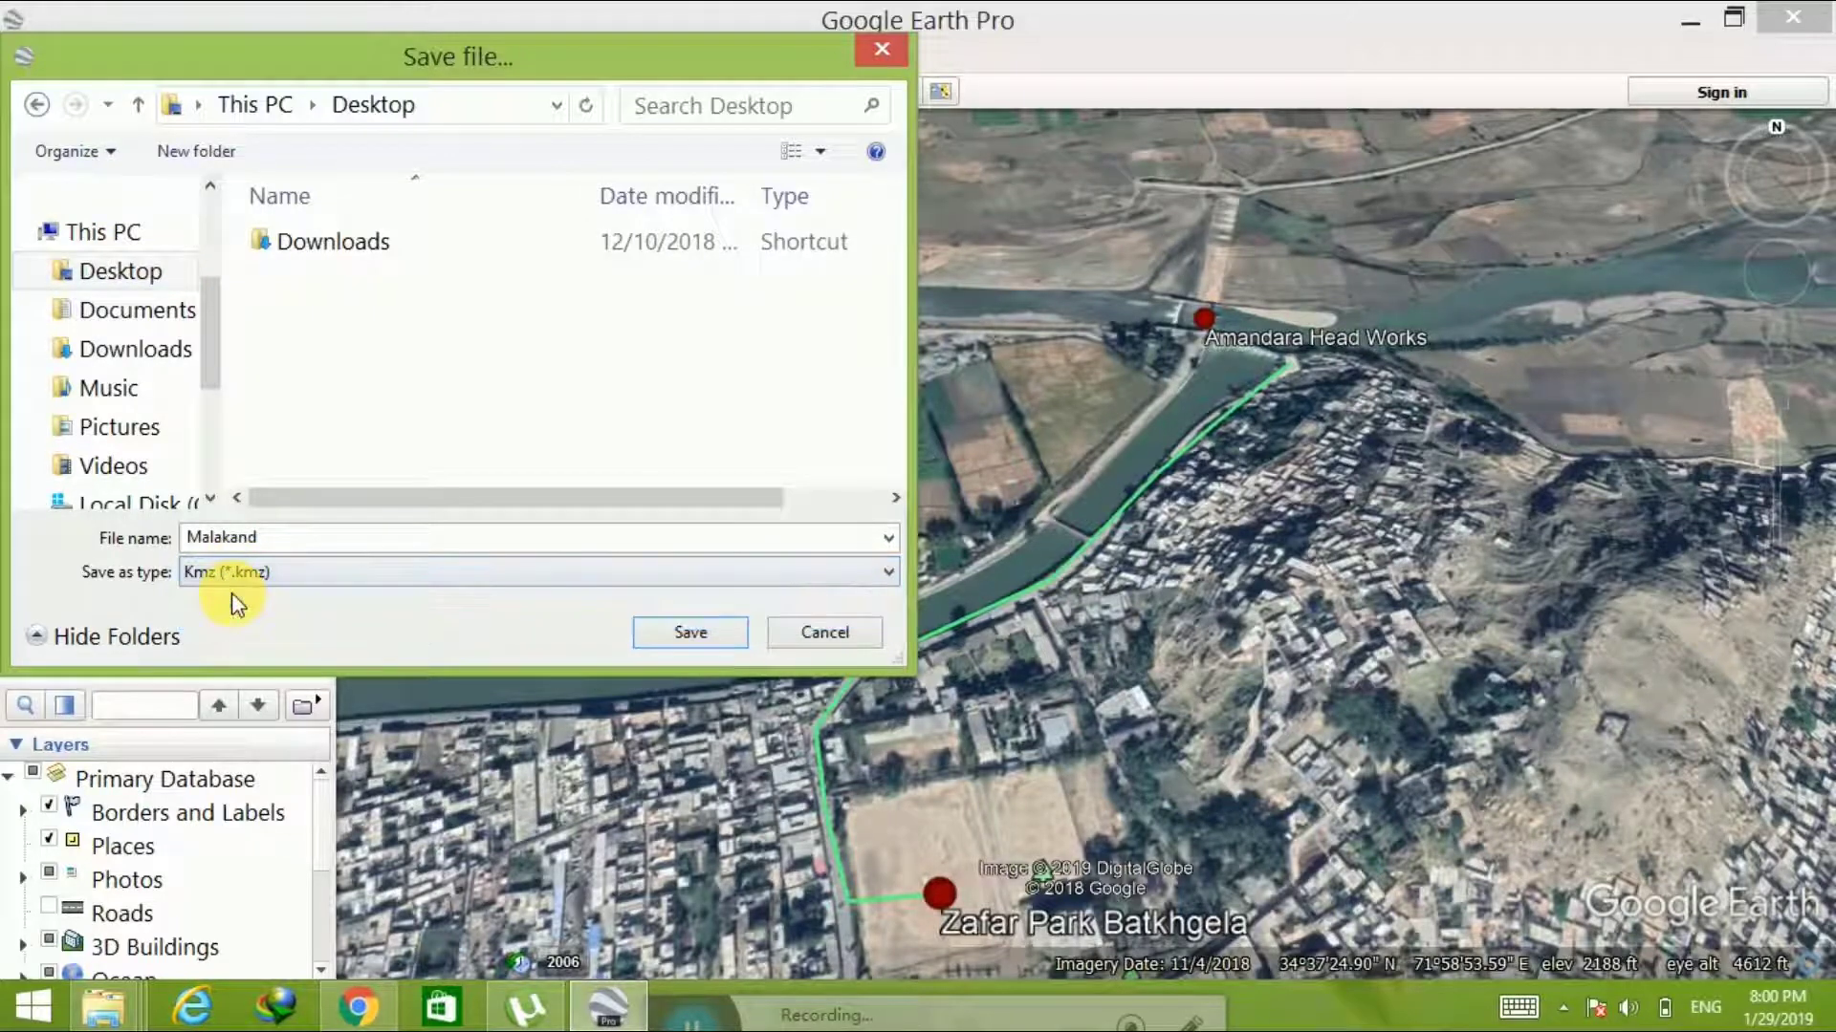
{"action": "left_click", "coordinate": [722, 640]}
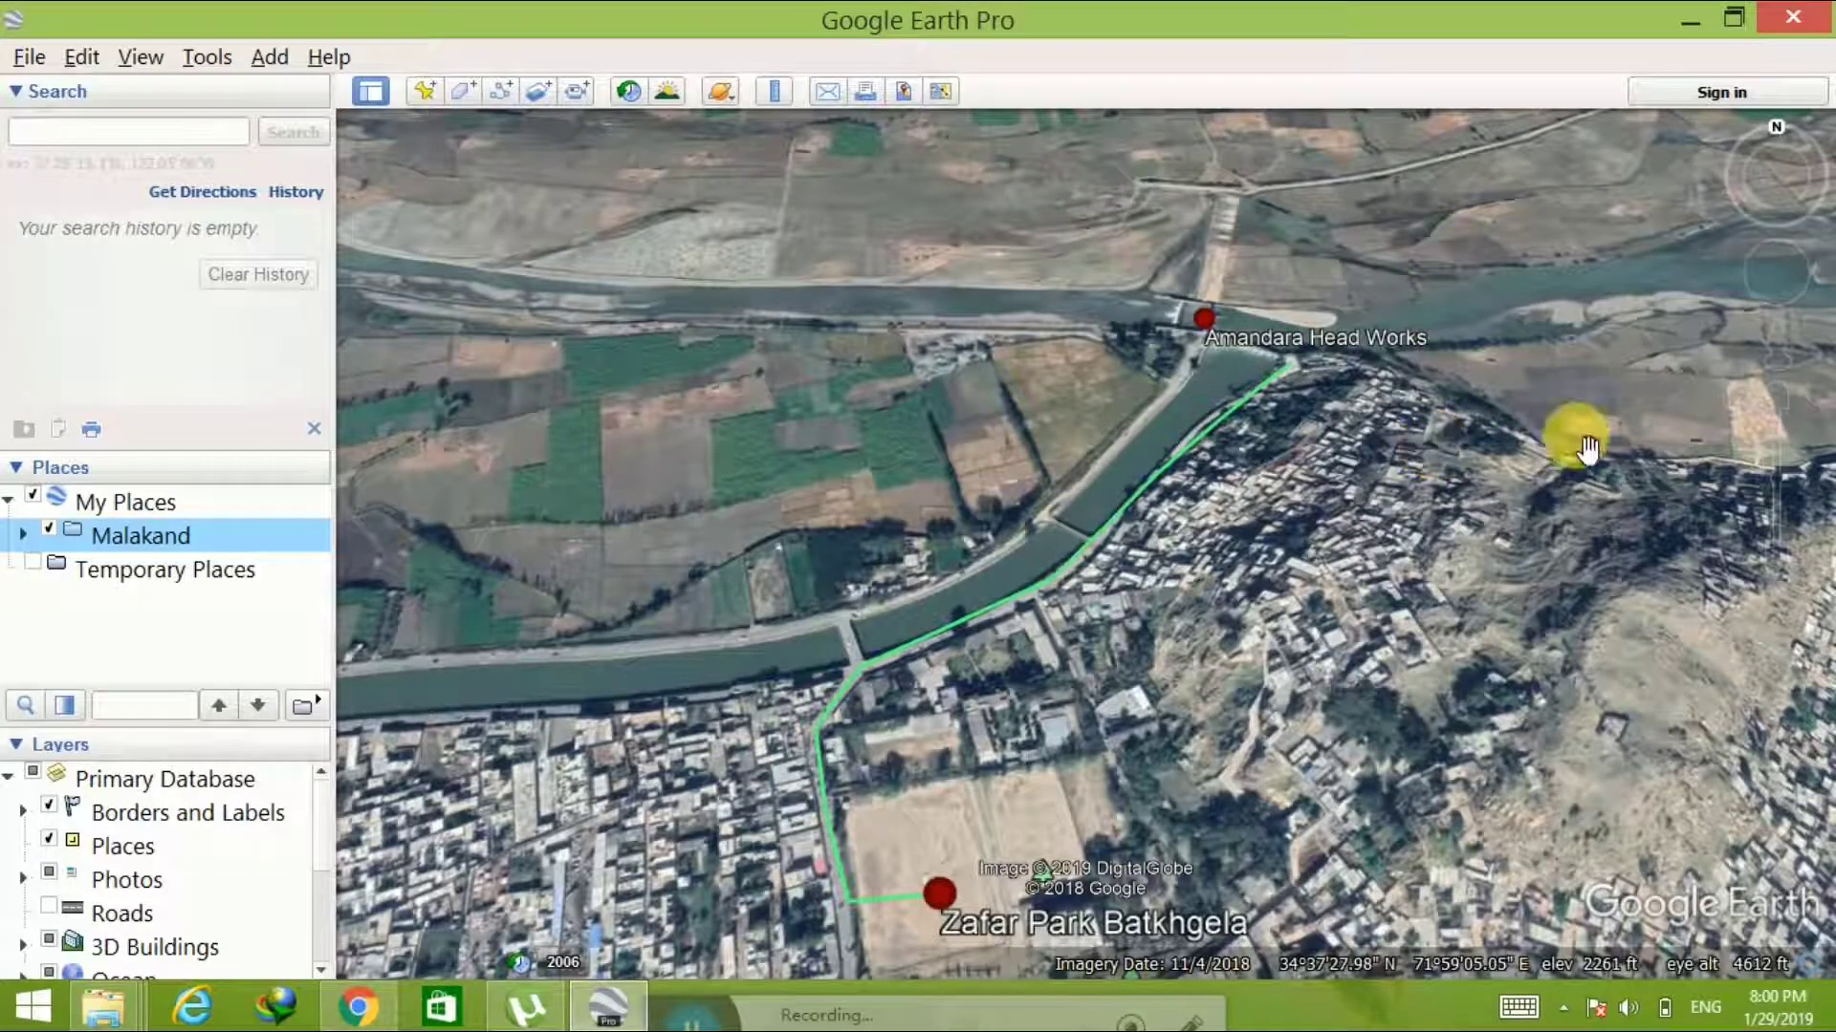
Zoom out to the whole globe and rotate it away from Malakand, then fly back to the saved Malakand folder
{"action": "mouse_move", "coordinate": [1771, 569]}
{"action": "left_click_drag", "start_coordinate": [1770, 564], "coordinate": [1770, 552]}
{"action": "left_click_drag", "start_coordinate": [1560, 492], "coordinate": [1090, 656]}
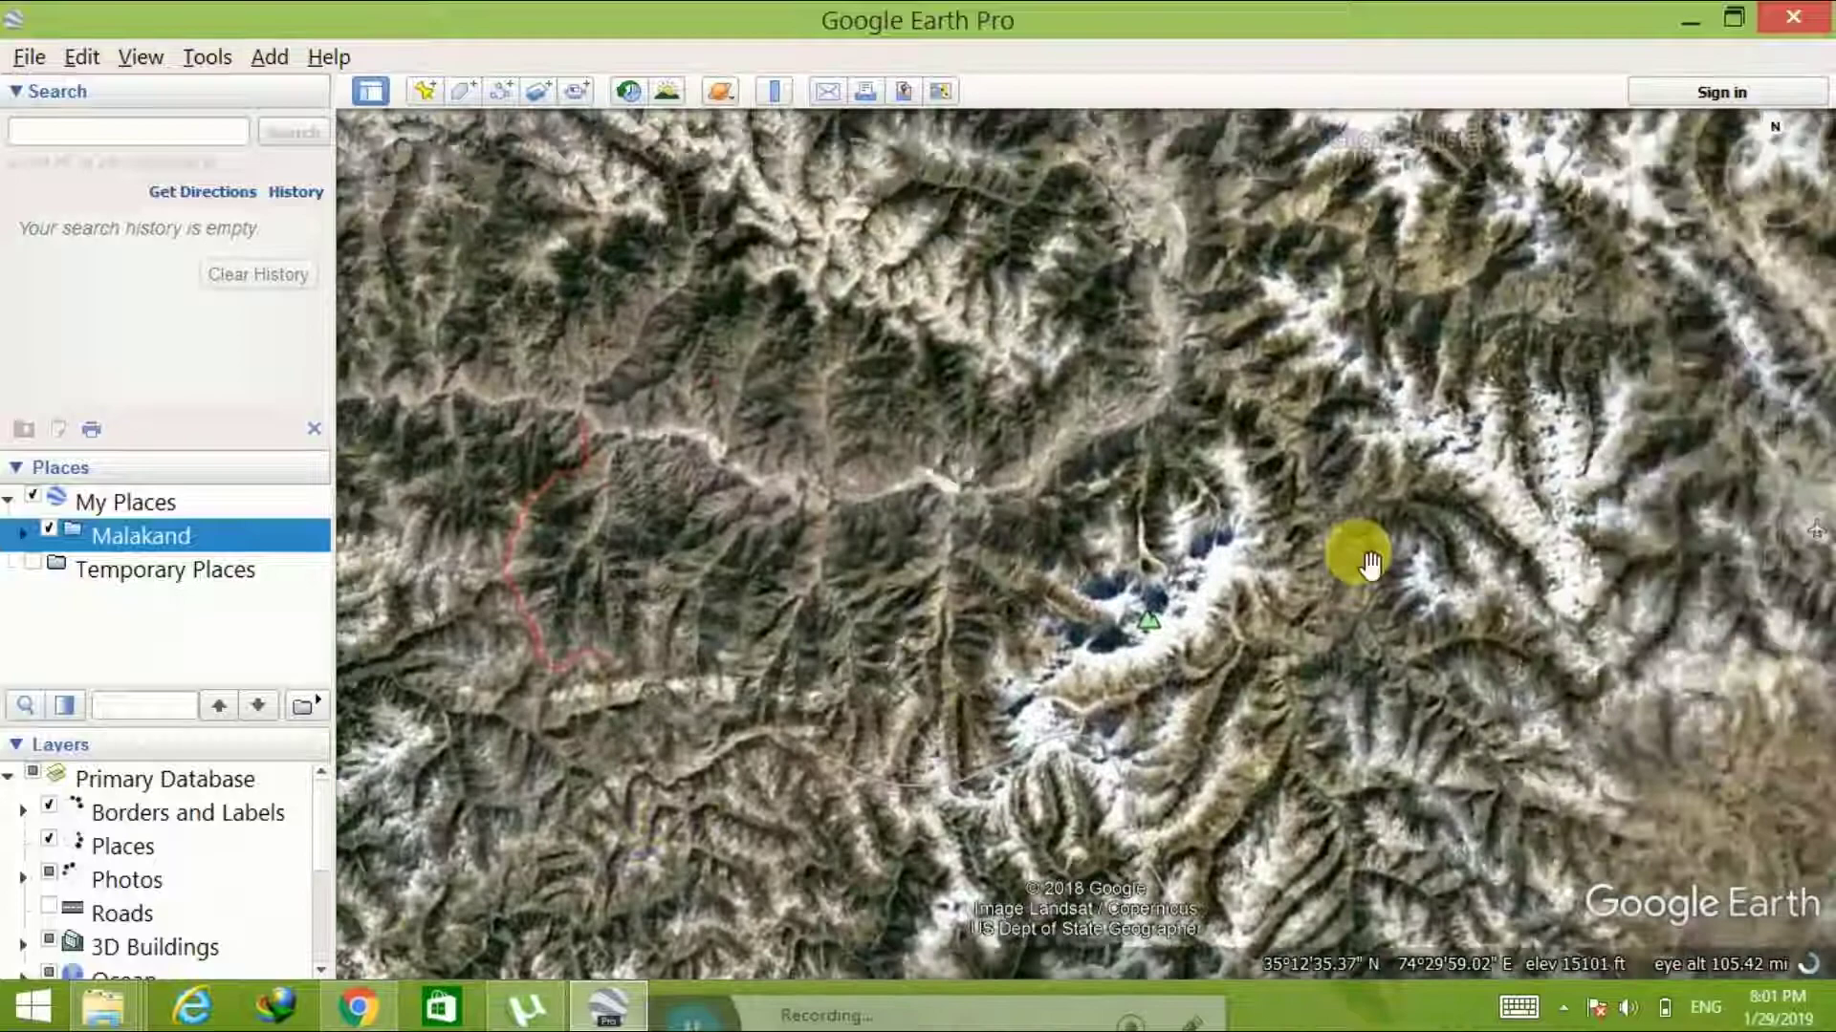
{"action": "left_click_drag", "start_coordinate": [1369, 564], "coordinate": [525, 737]}
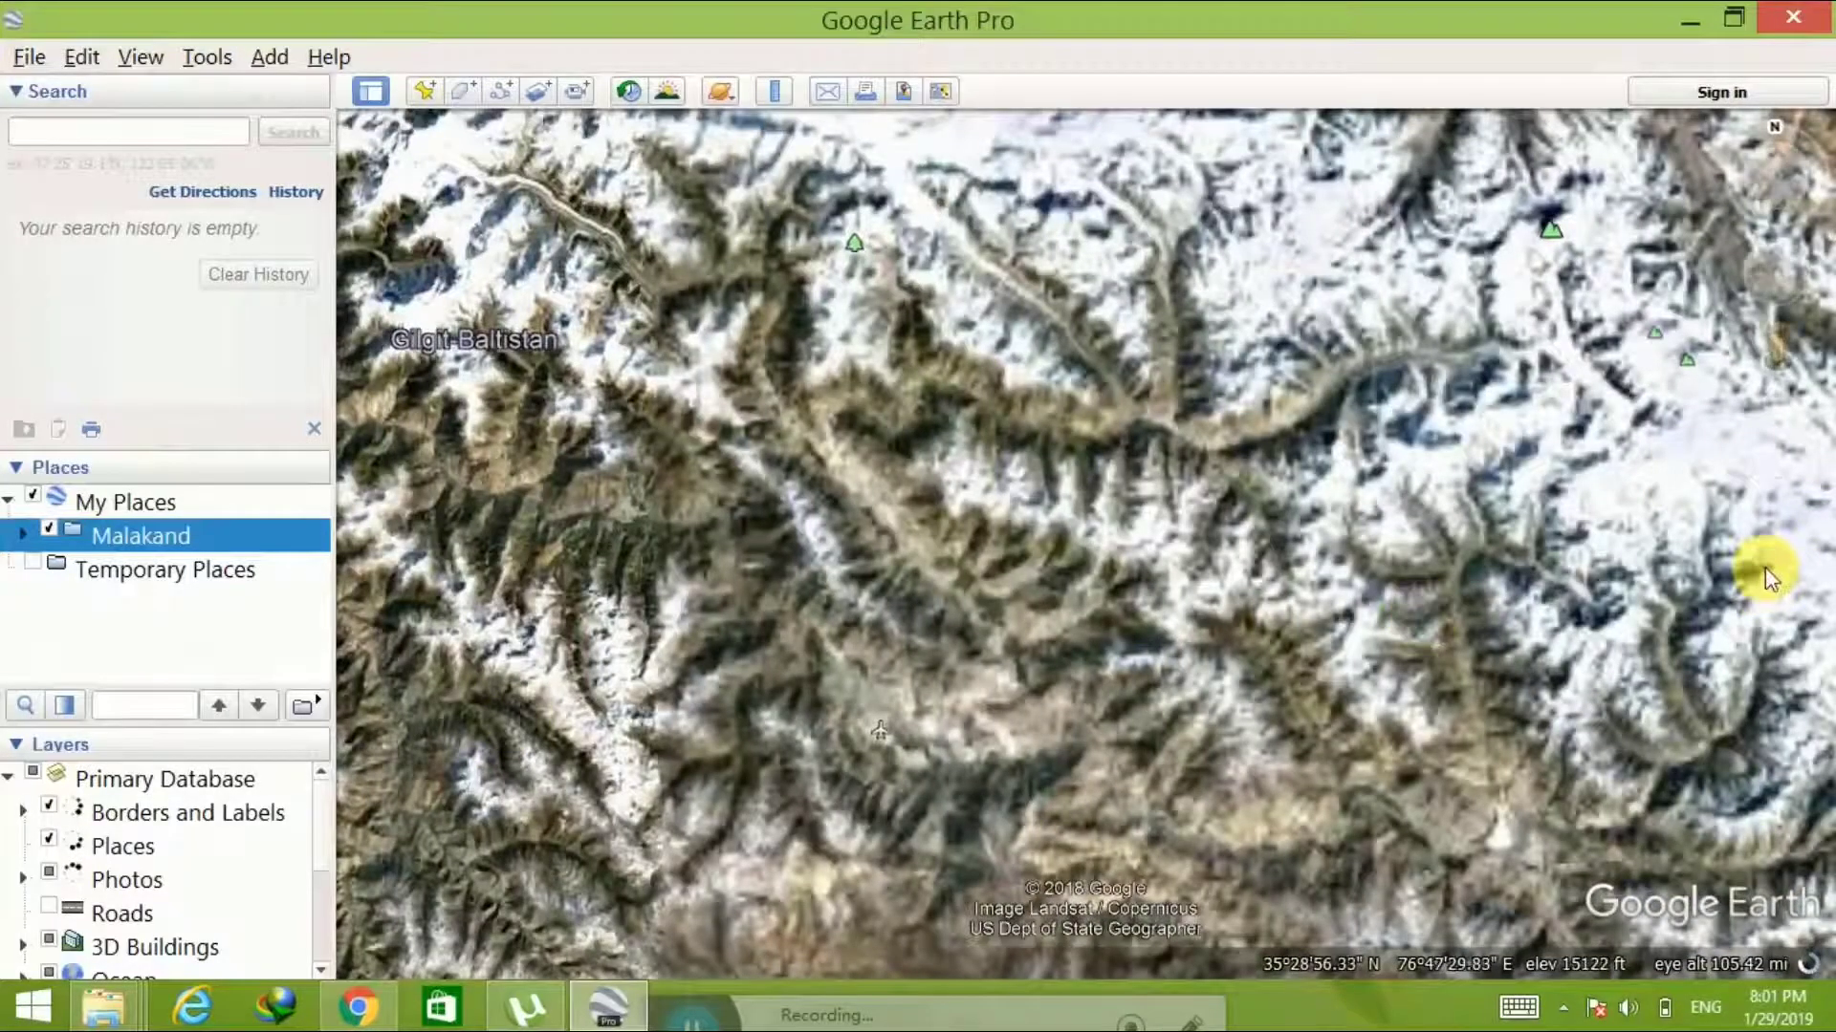
{"action": "scroll", "coordinate": [1774, 569], "scroll_direction": "down", "scroll_amount": 5}
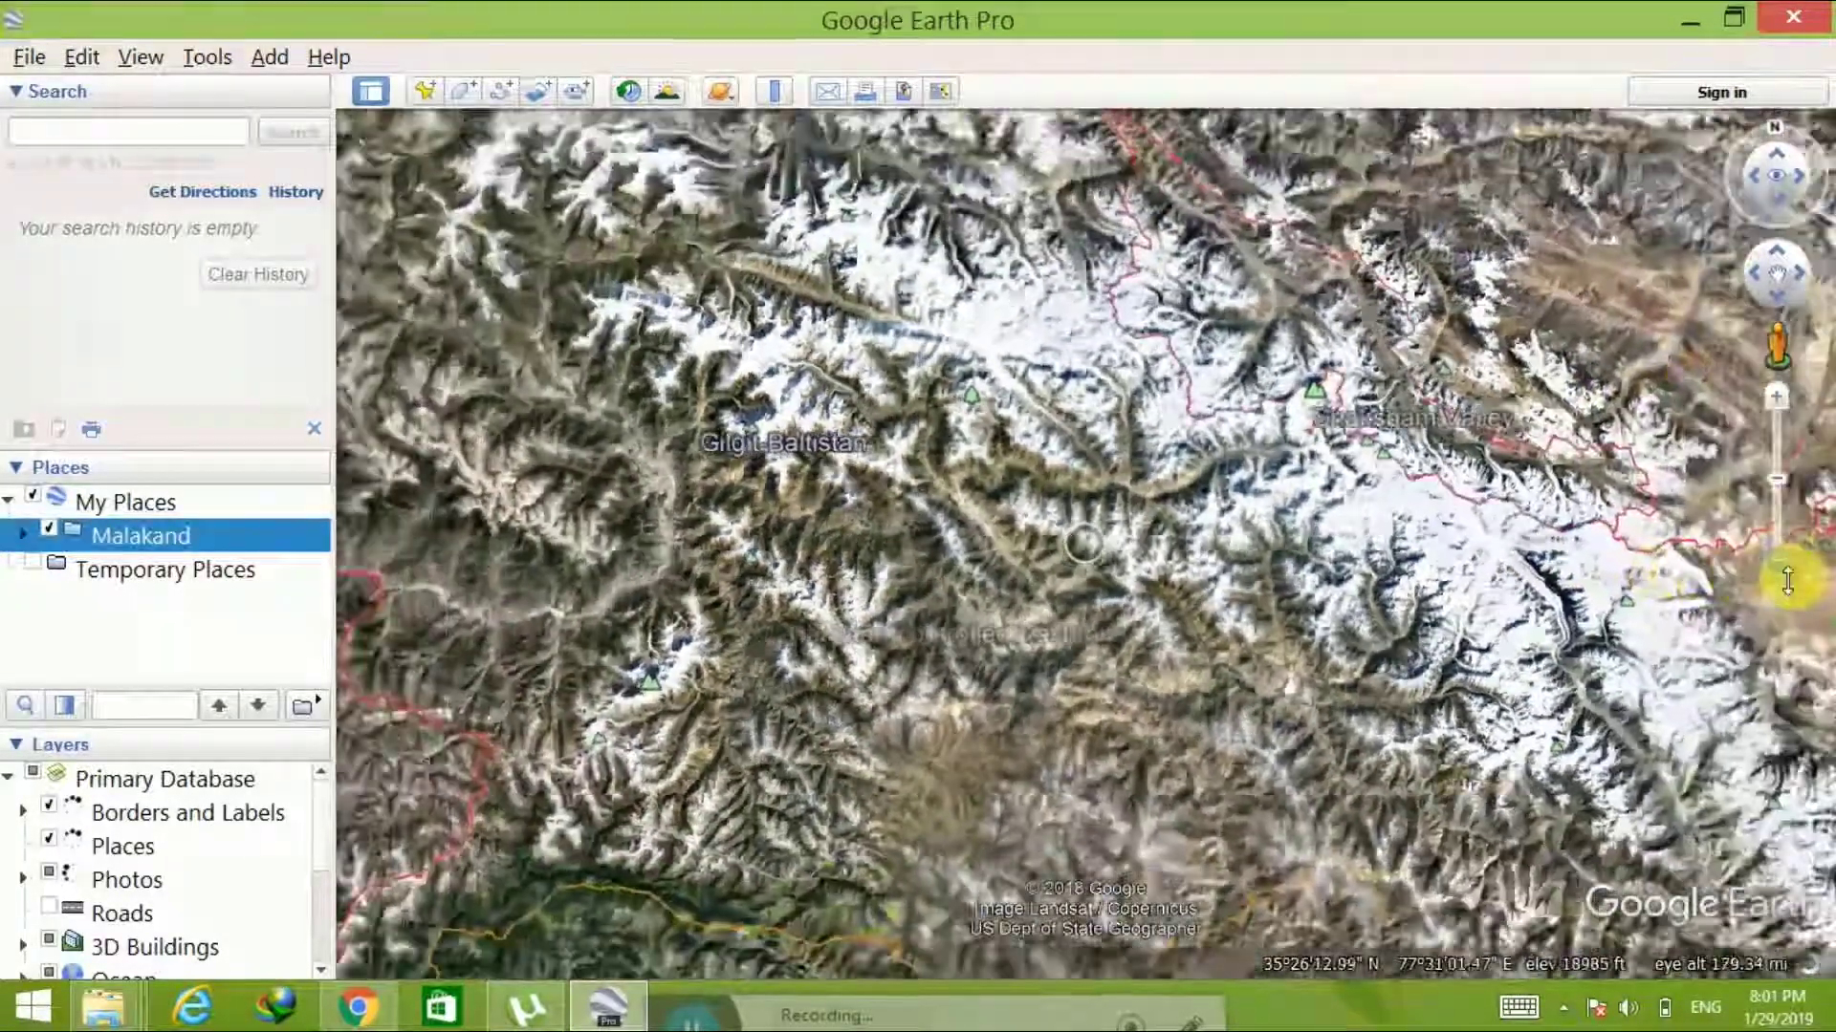
{"action": "scroll", "coordinate": [1787, 580], "scroll_direction": "down", "scroll_amount": 6}
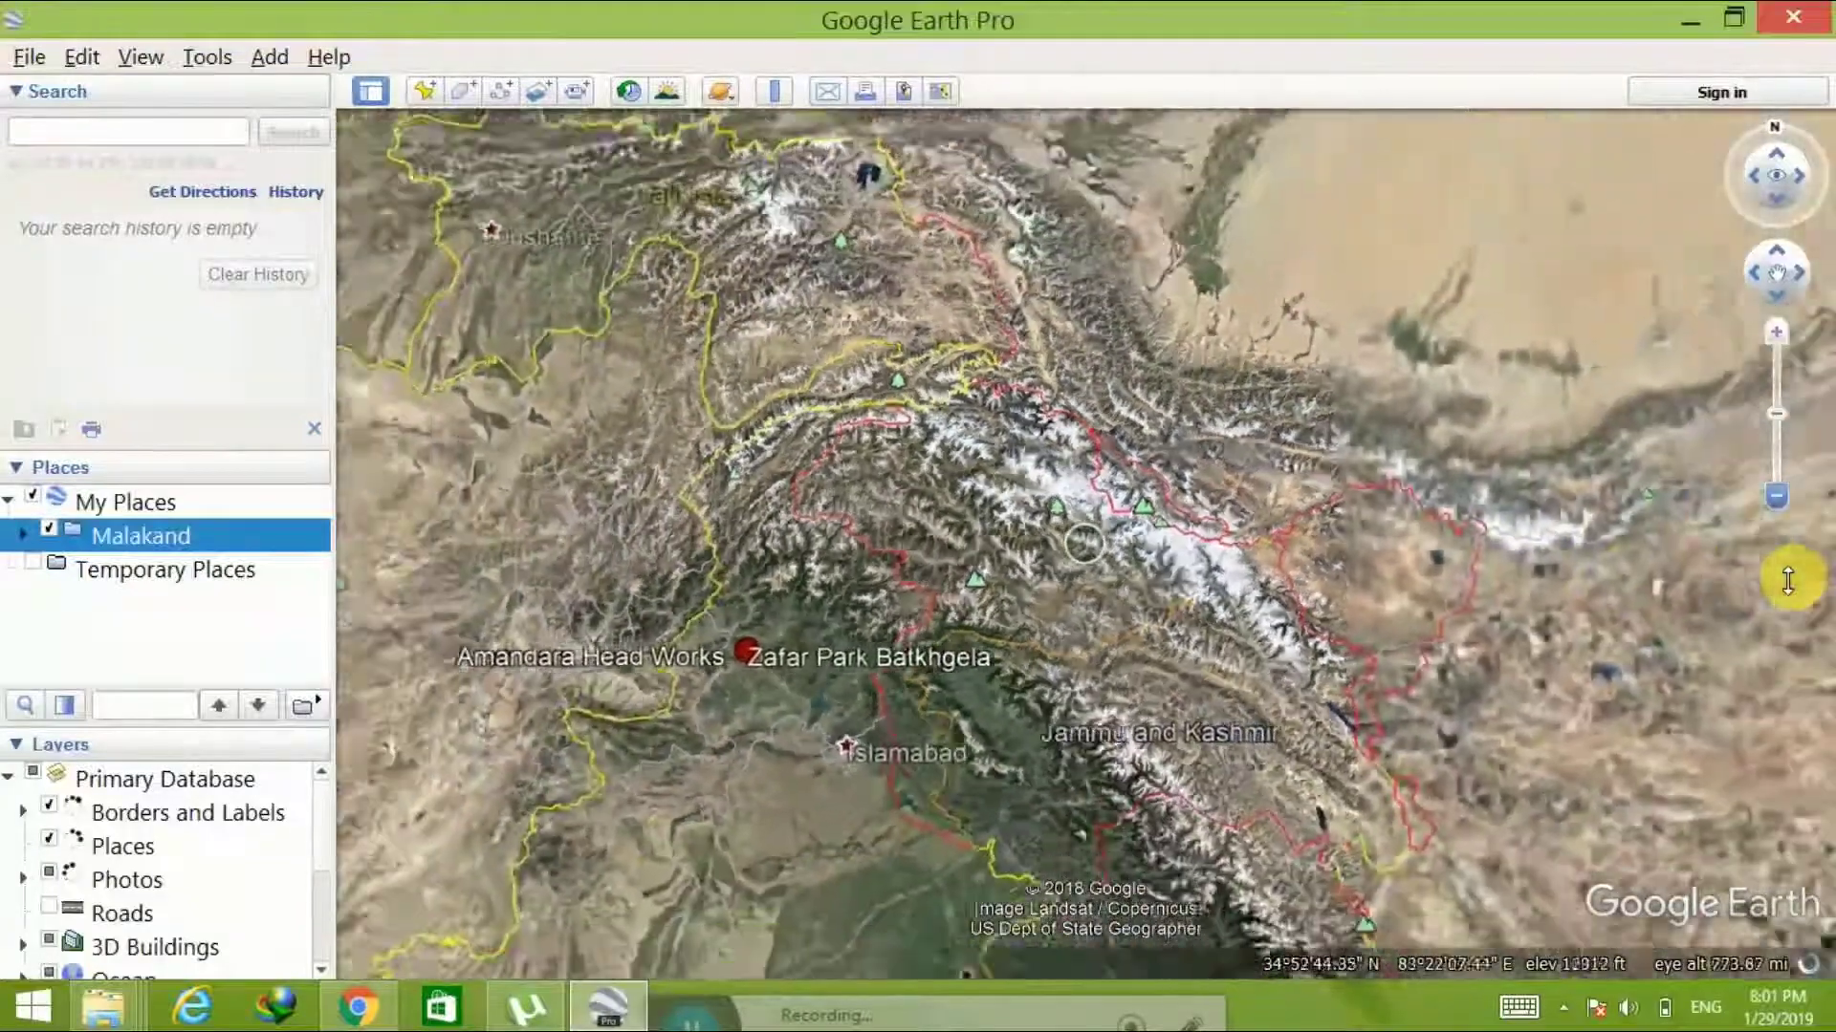
{"action": "scroll", "coordinate": [1788, 581], "scroll_direction": "down", "scroll_amount": 5}
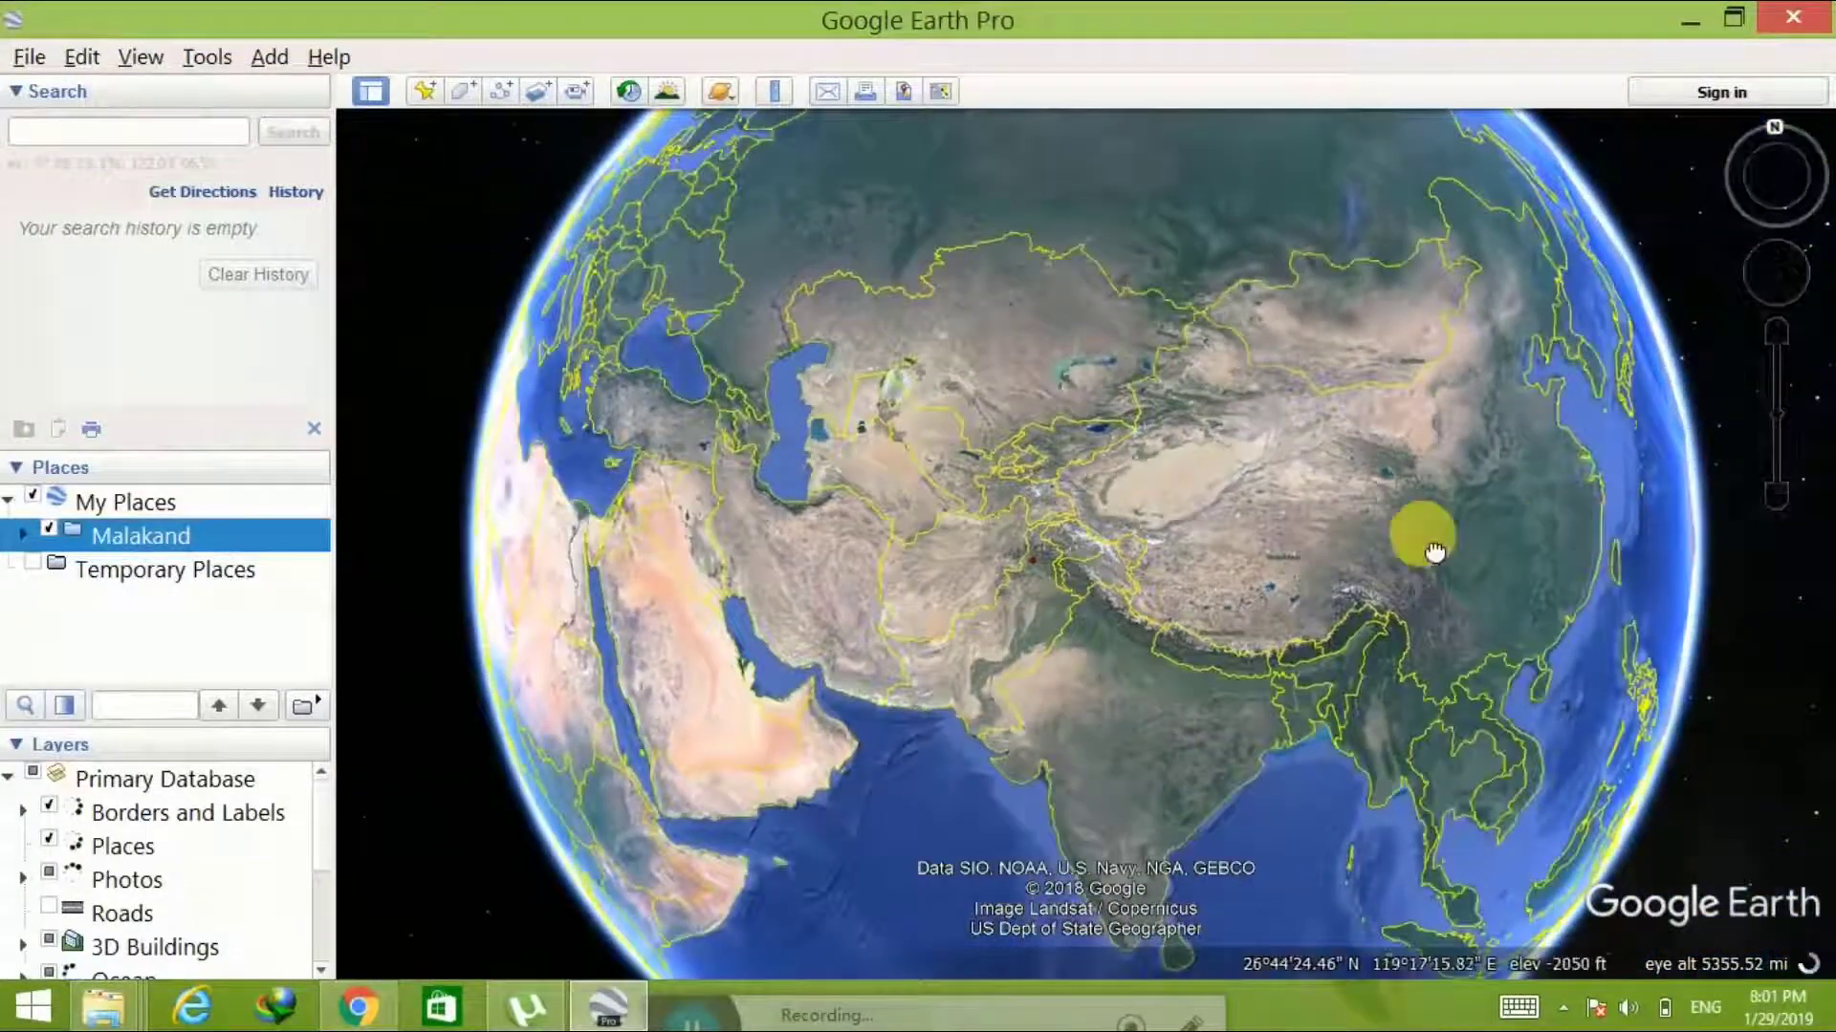
{"action": "left_click_drag", "start_coordinate": [1434, 552], "coordinate": [1274, 574]}
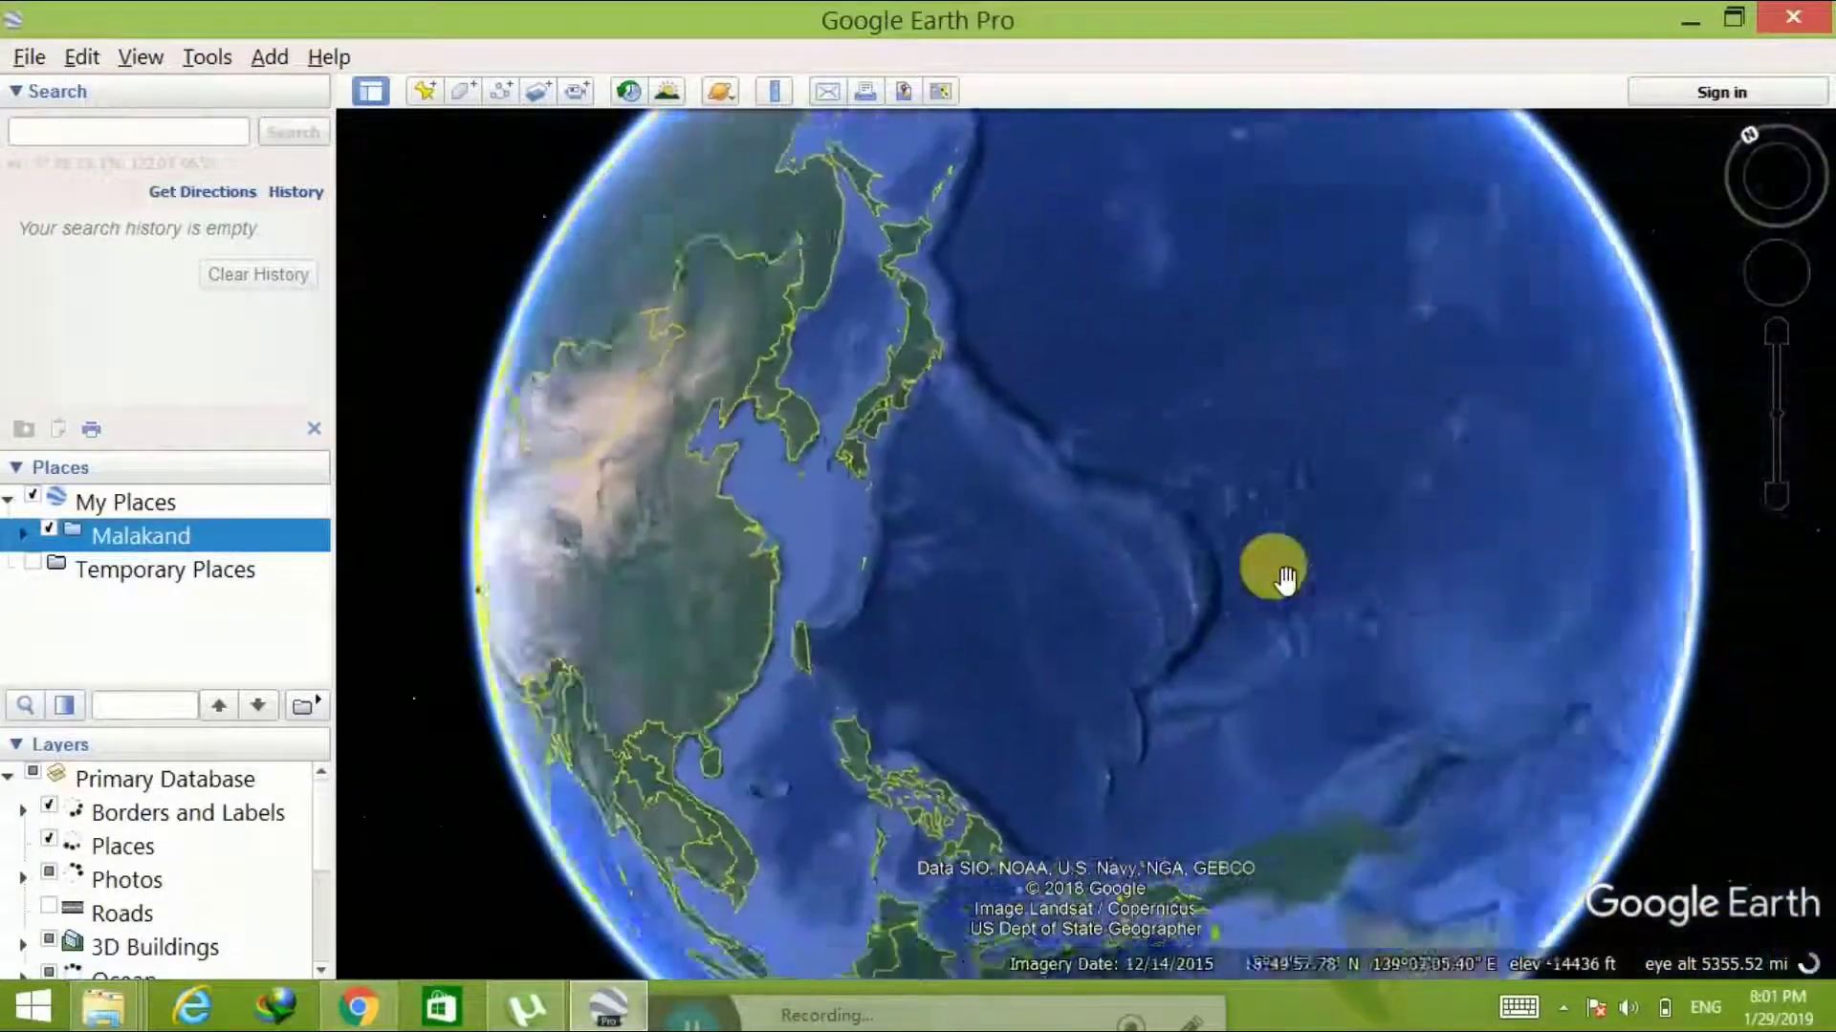
{"action": "double_click", "coordinate": [128, 538]}
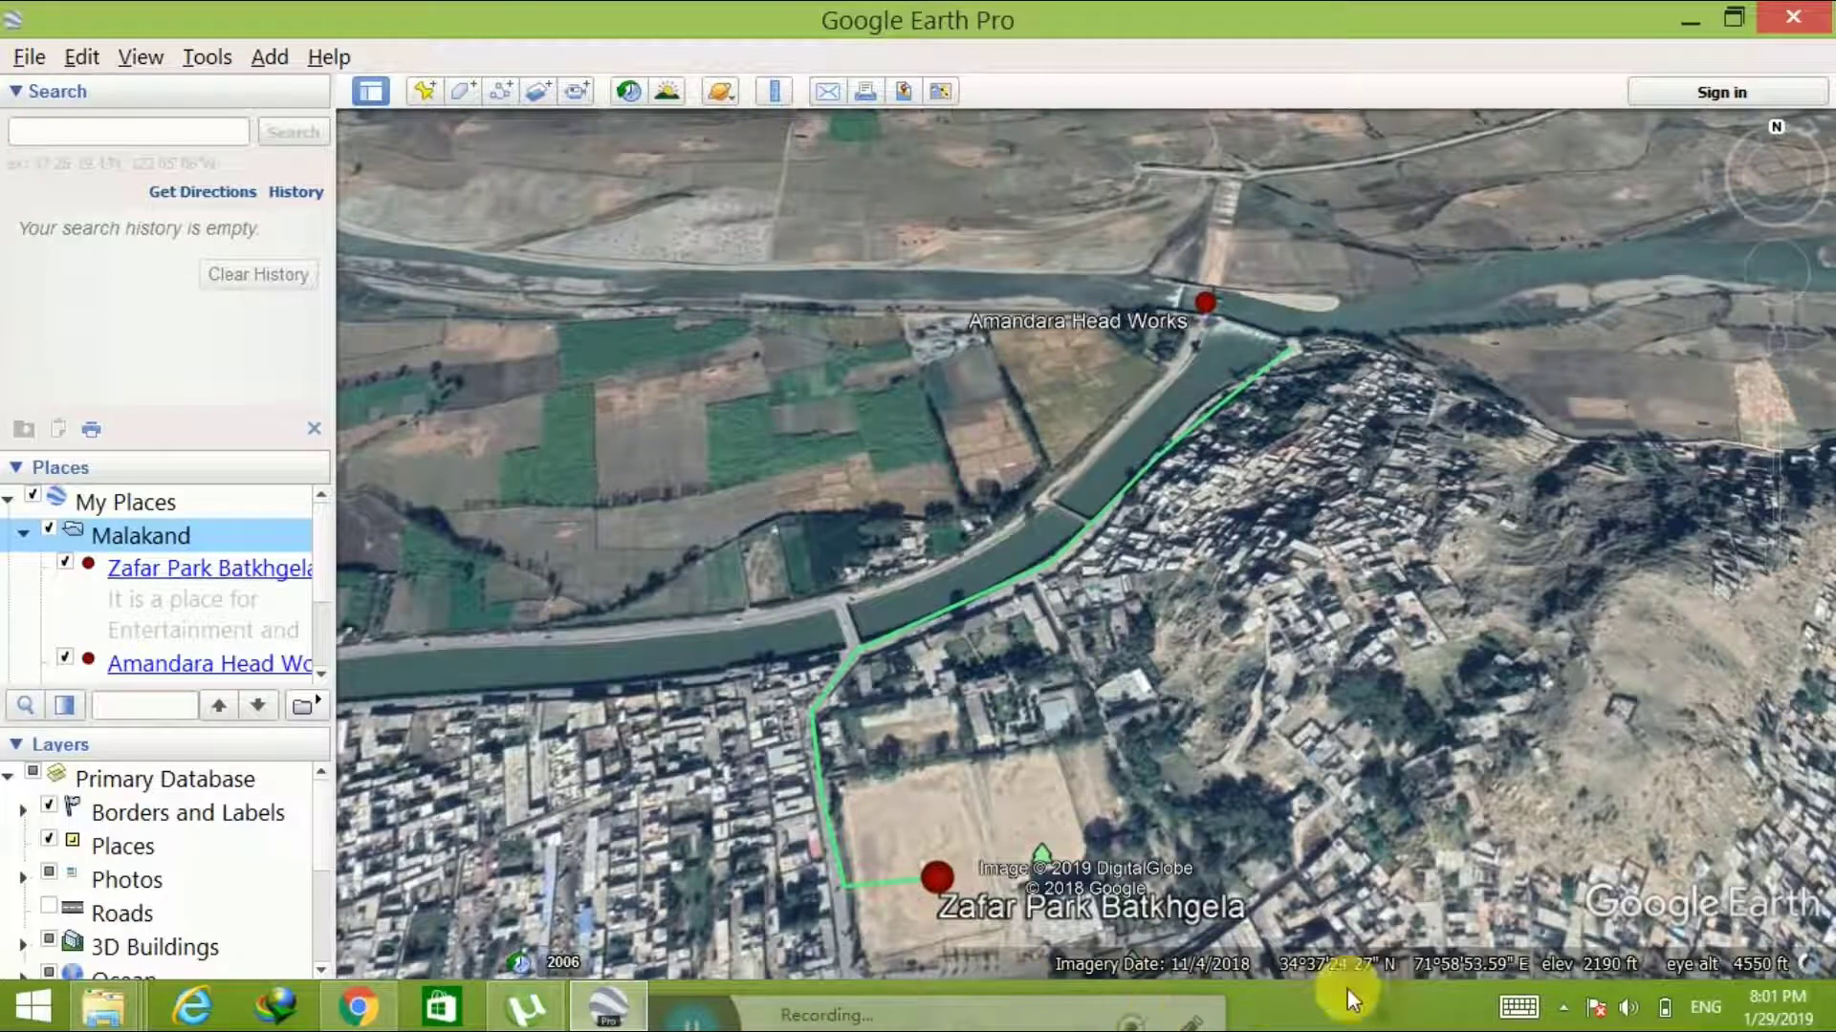
{"action": "left_click", "coordinate": [695, 1021]}
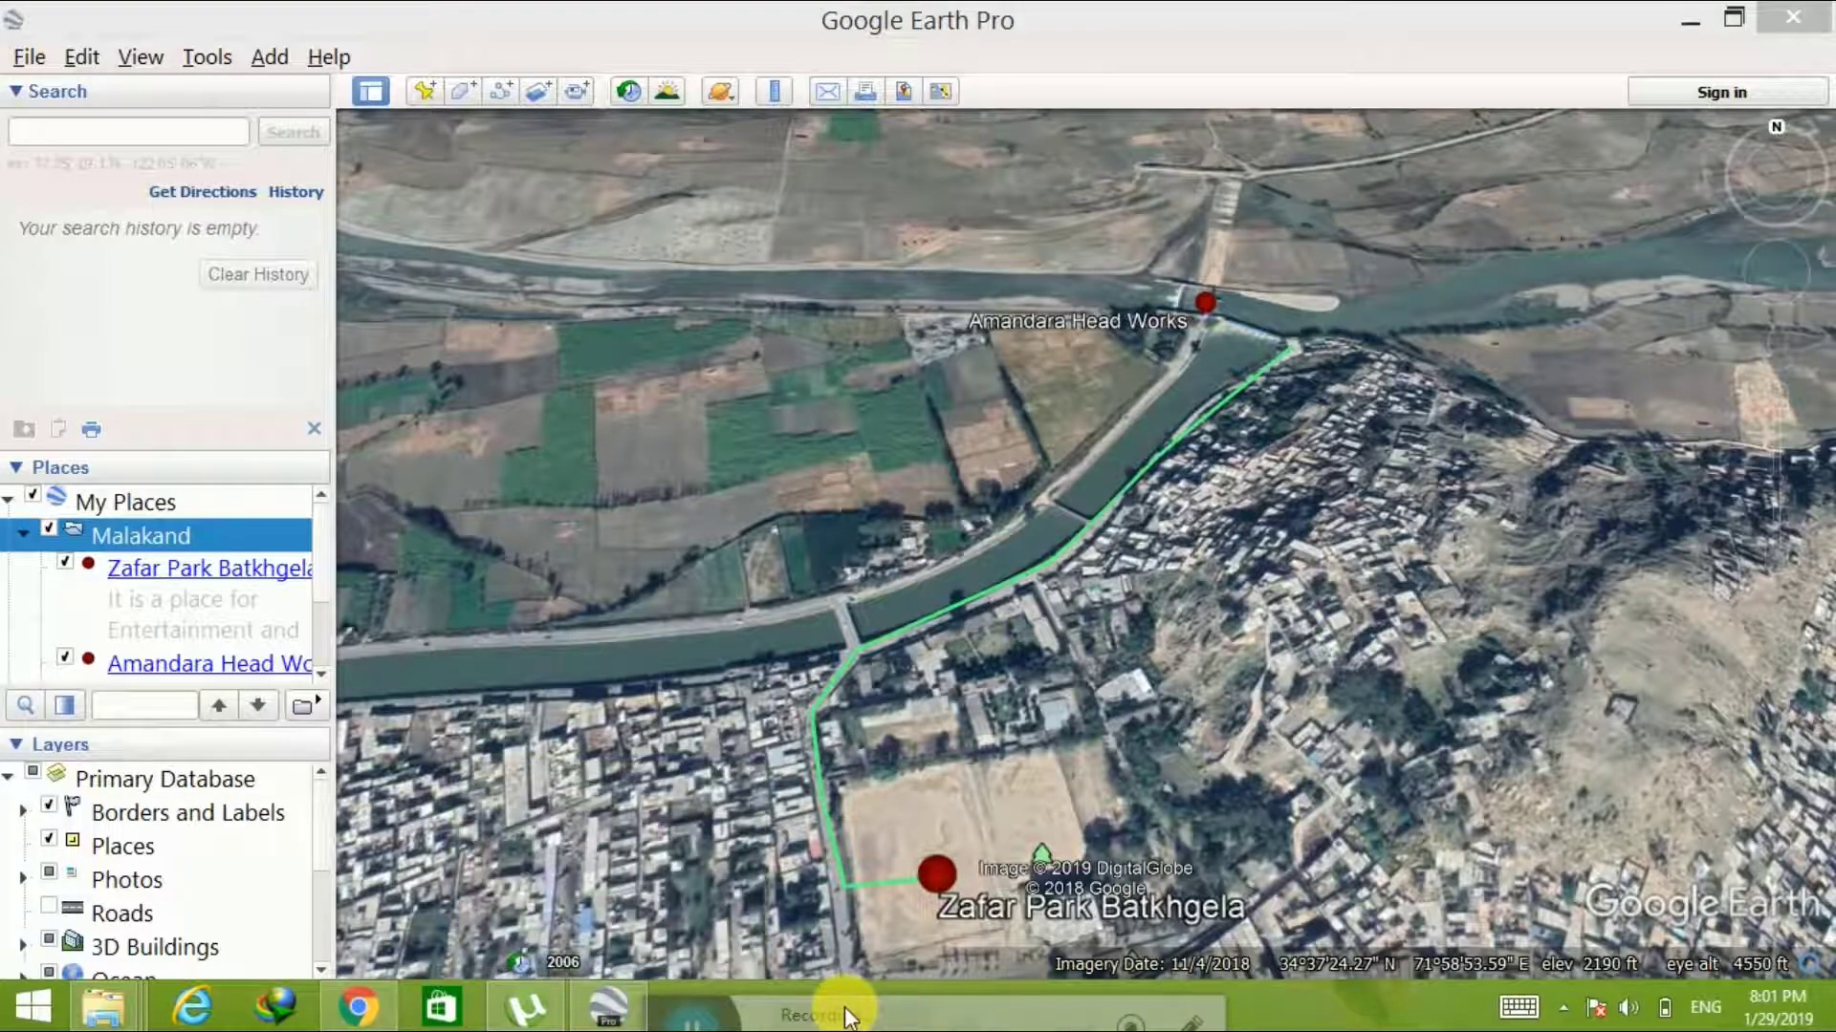
{"action": "key", "text": "alt+Tab"}
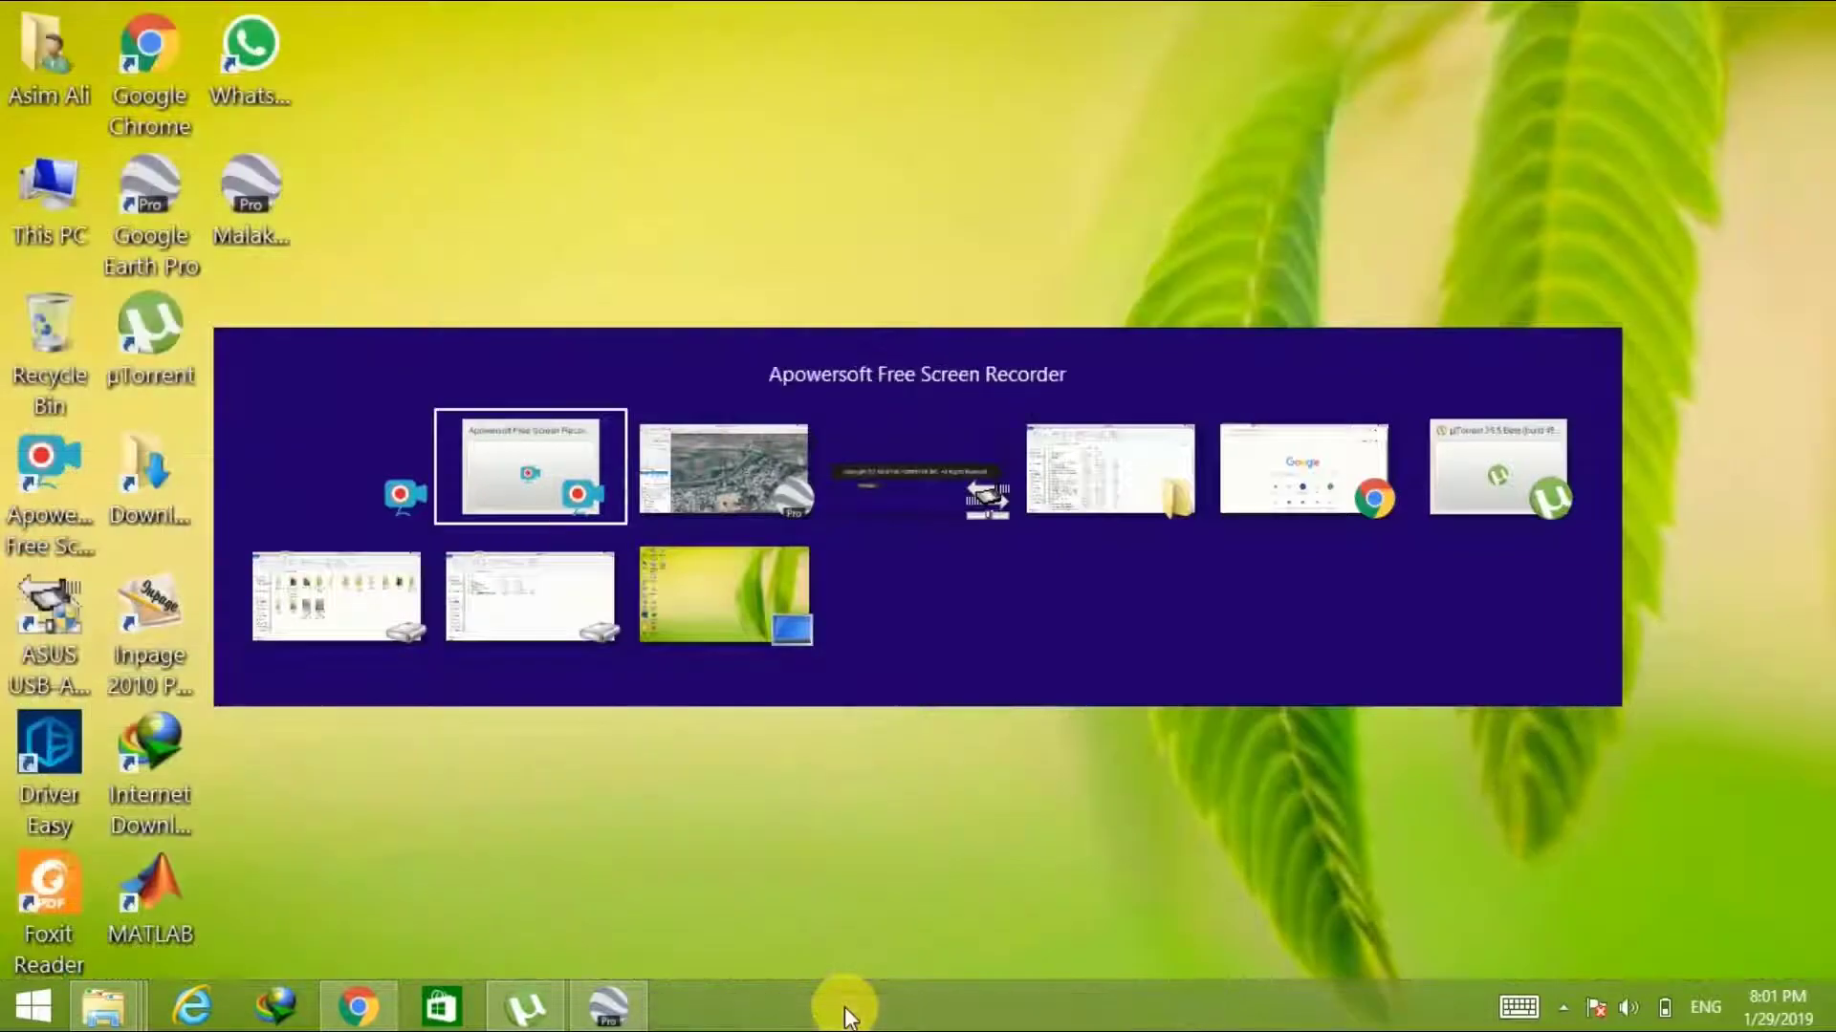